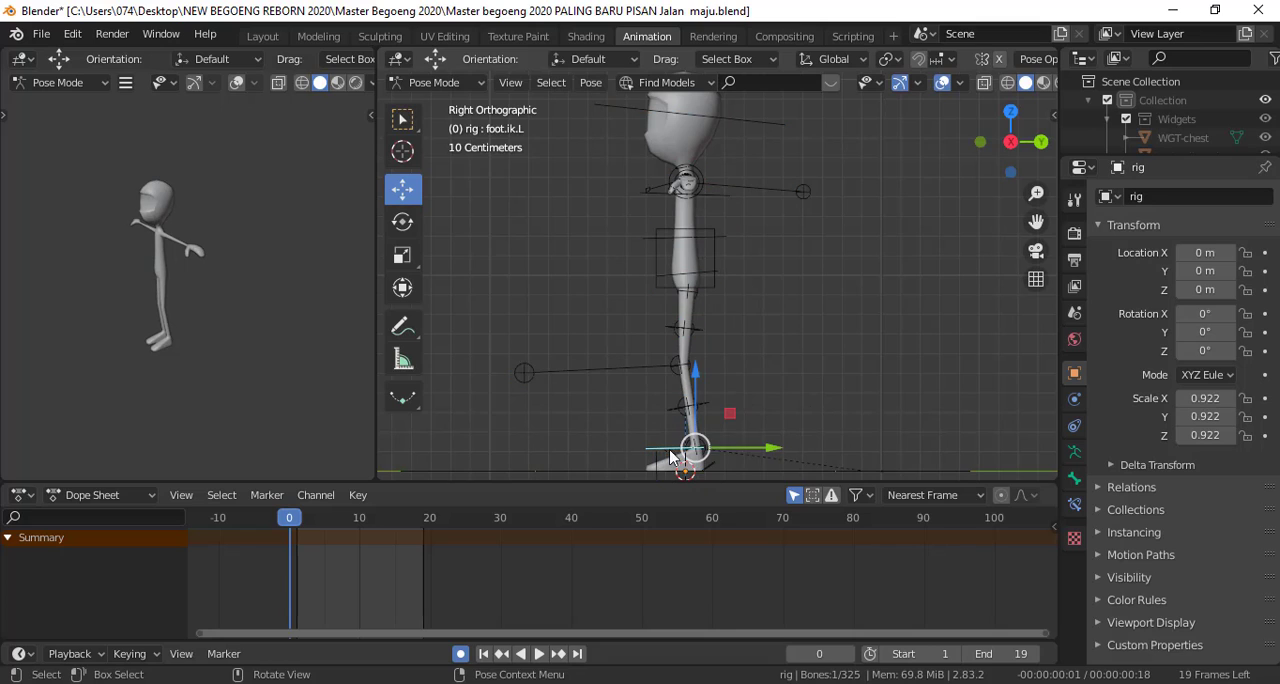
Pose a stride at frame 0 by moving the left foot IK control forward and the right foot IK control backward
drag(739, 448, 676, 450)
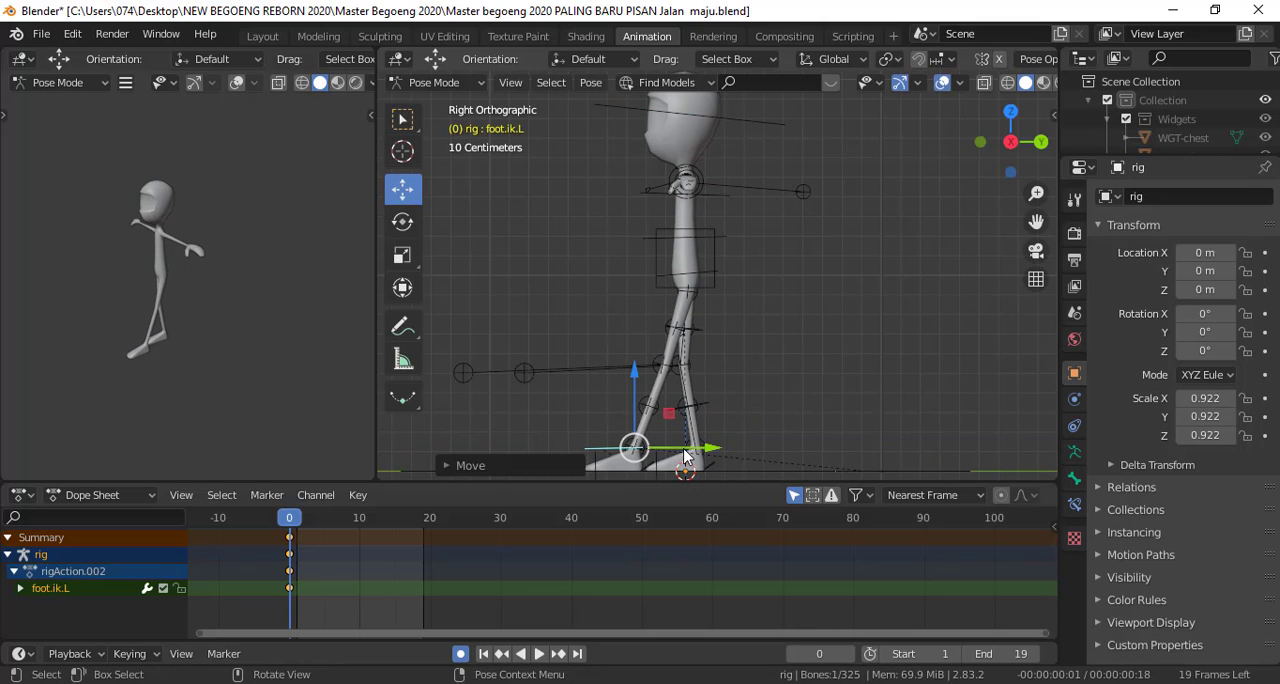
click(681, 455)
key(g)
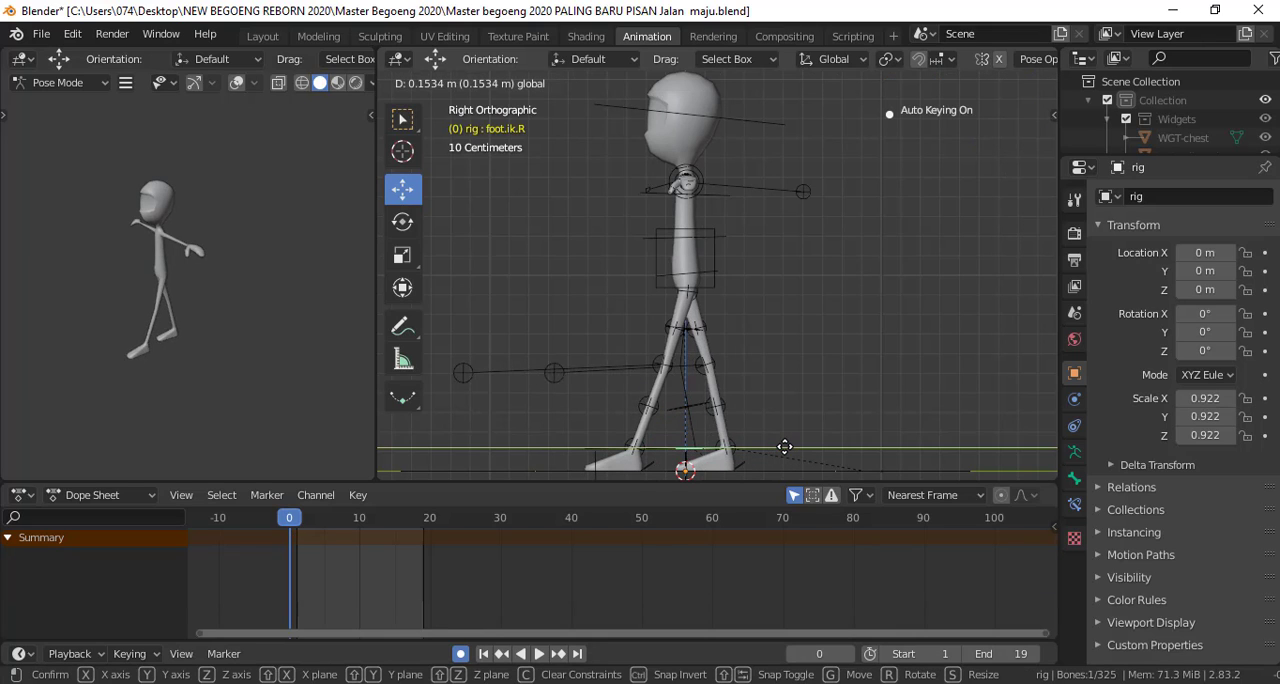
click(737, 447)
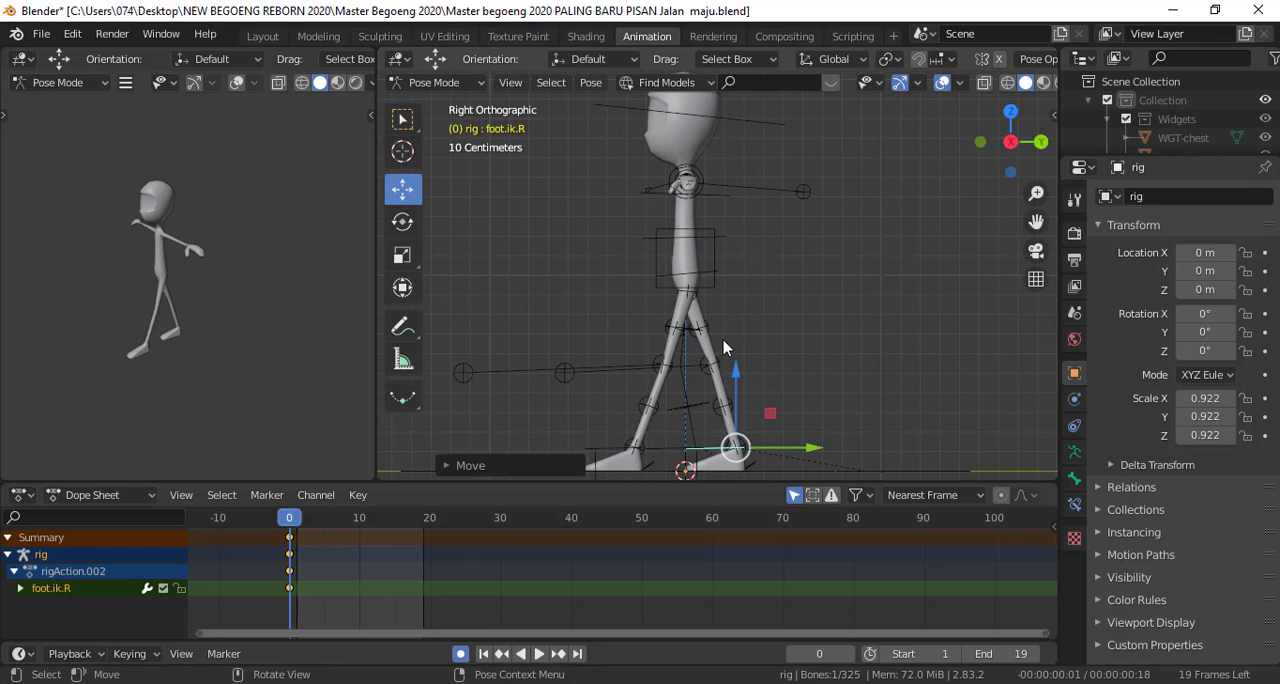
Lower the torso control about 0.05 m so that the knees bend
click(674, 234)
key(g)
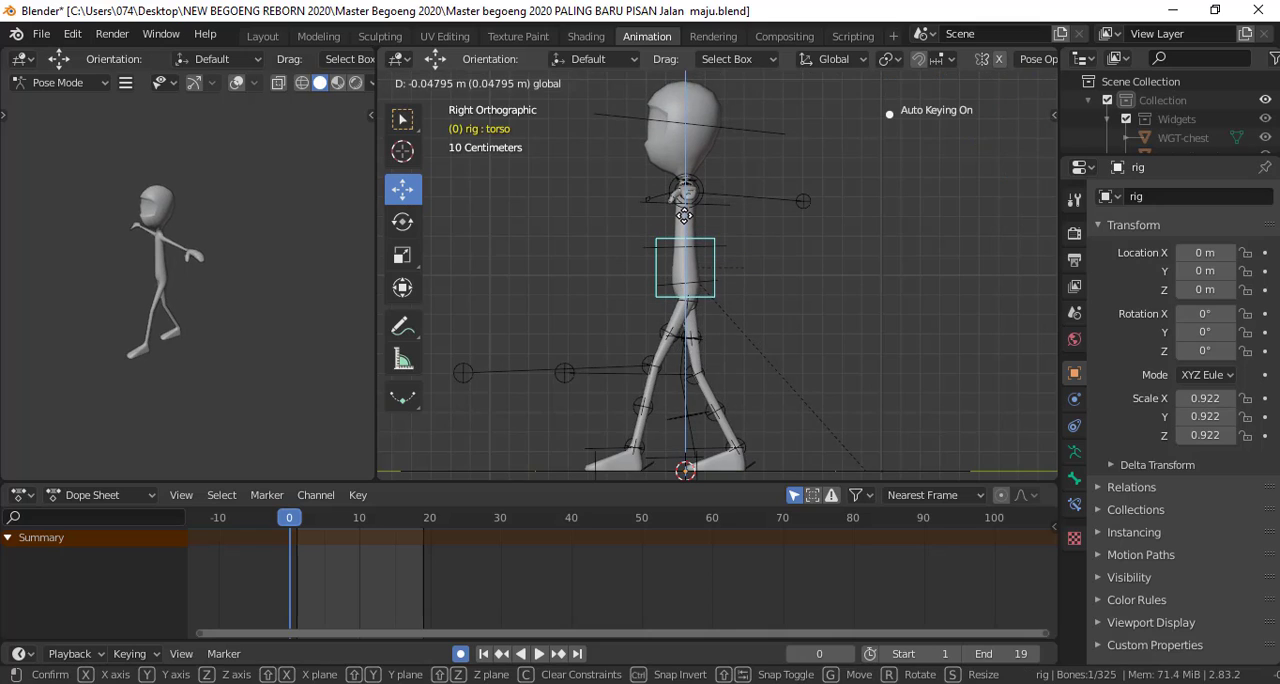
click(684, 215)
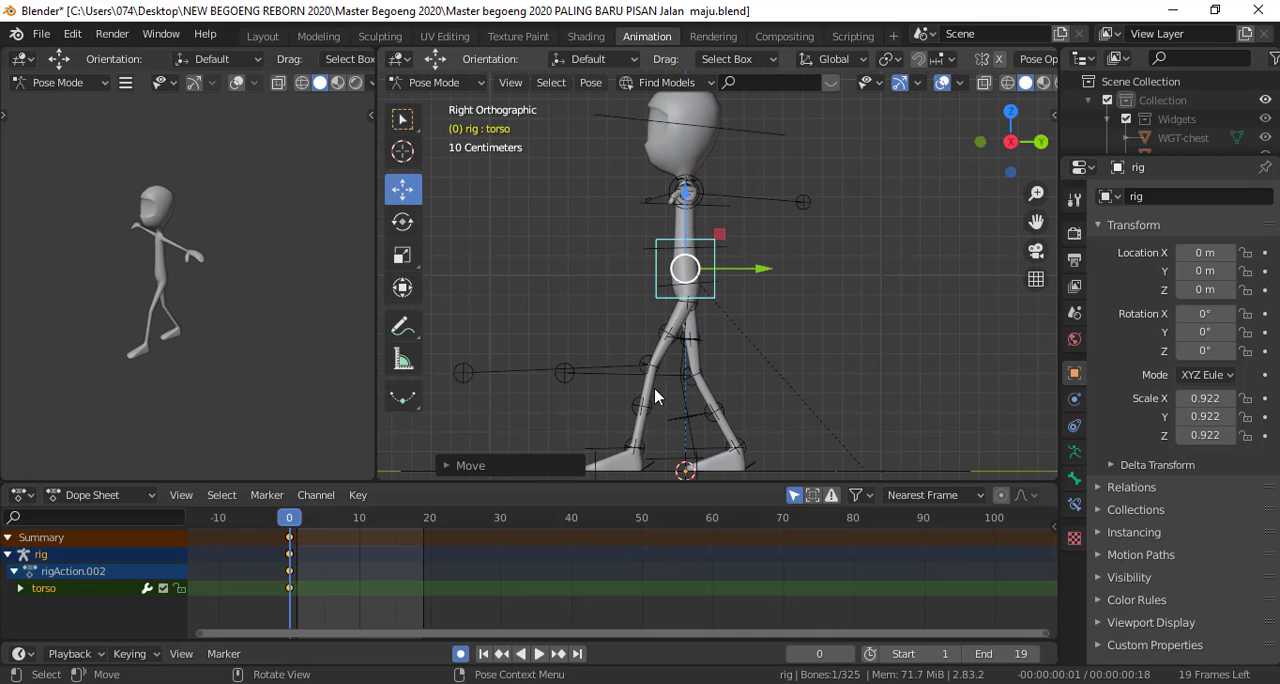
Rotate the left foot roll control about 14° and the right foot roll control about -17°
click(655, 472)
key(r)
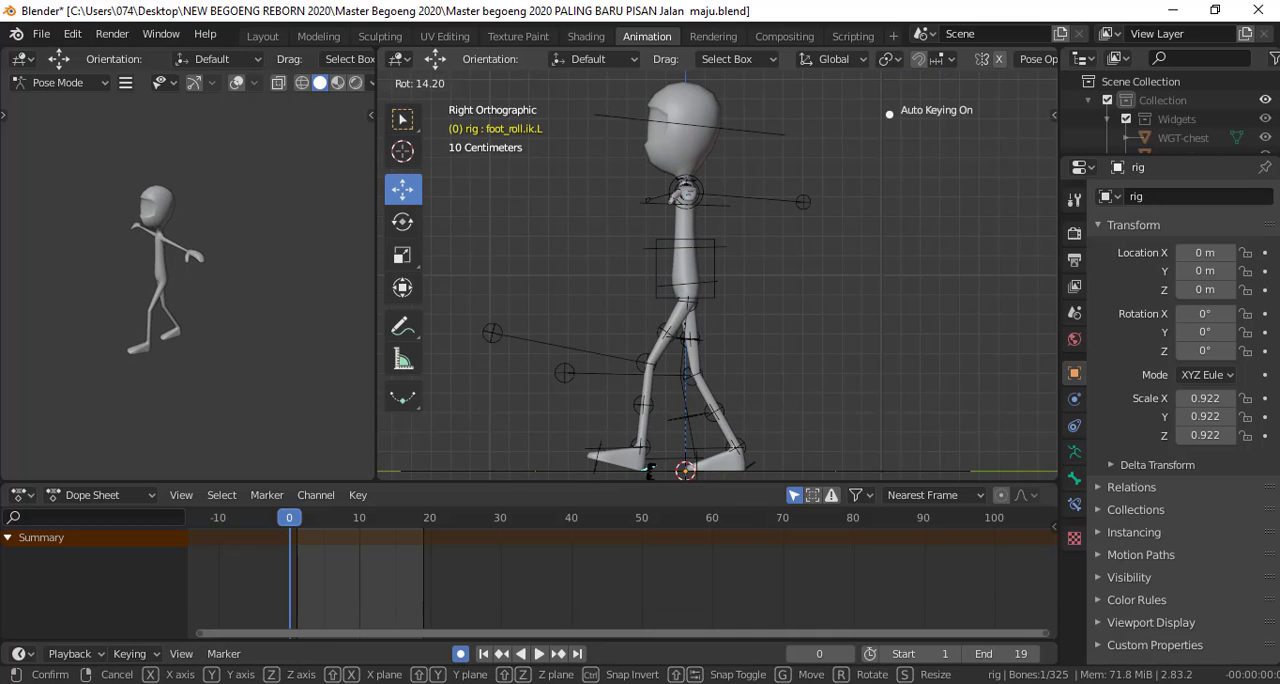
click(673, 479)
click(753, 469)
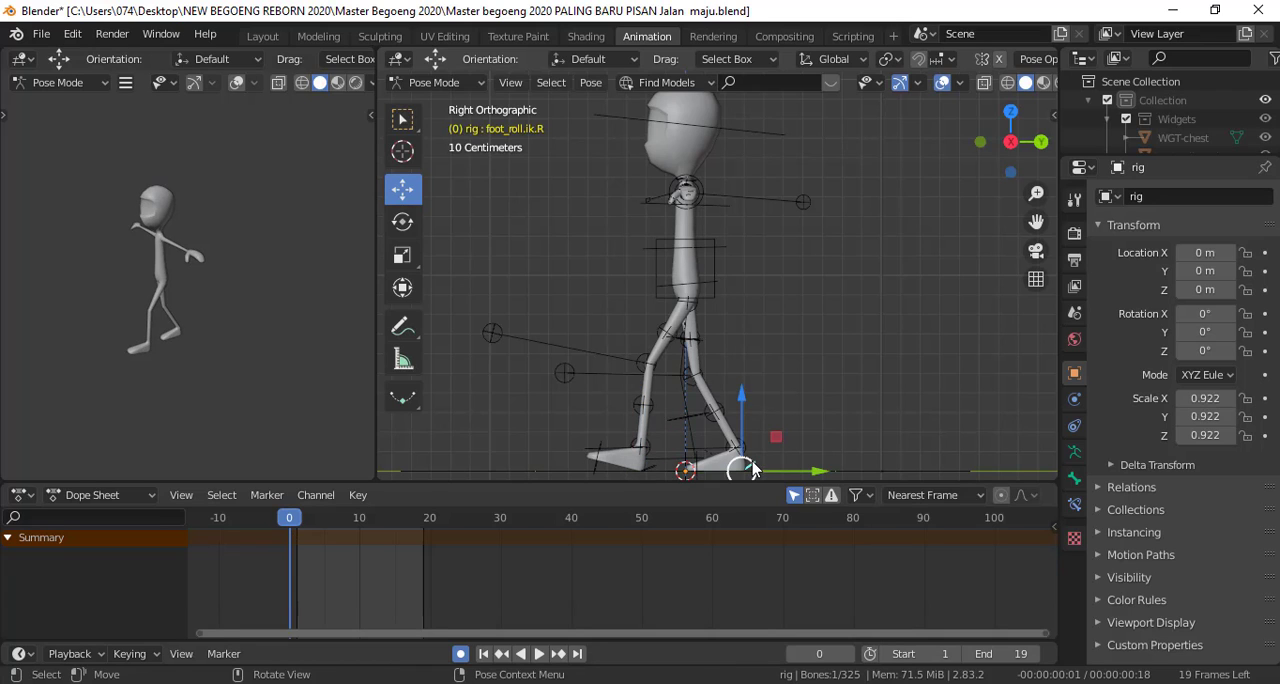
key(r)
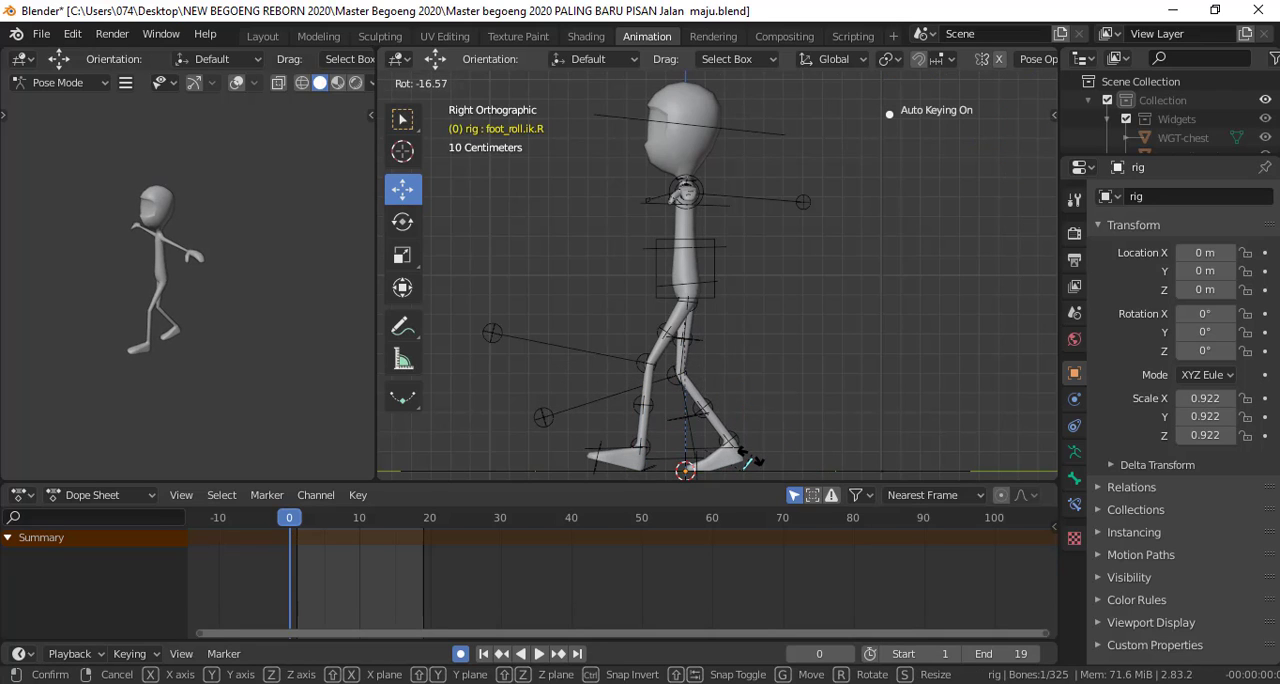
click(745, 450)
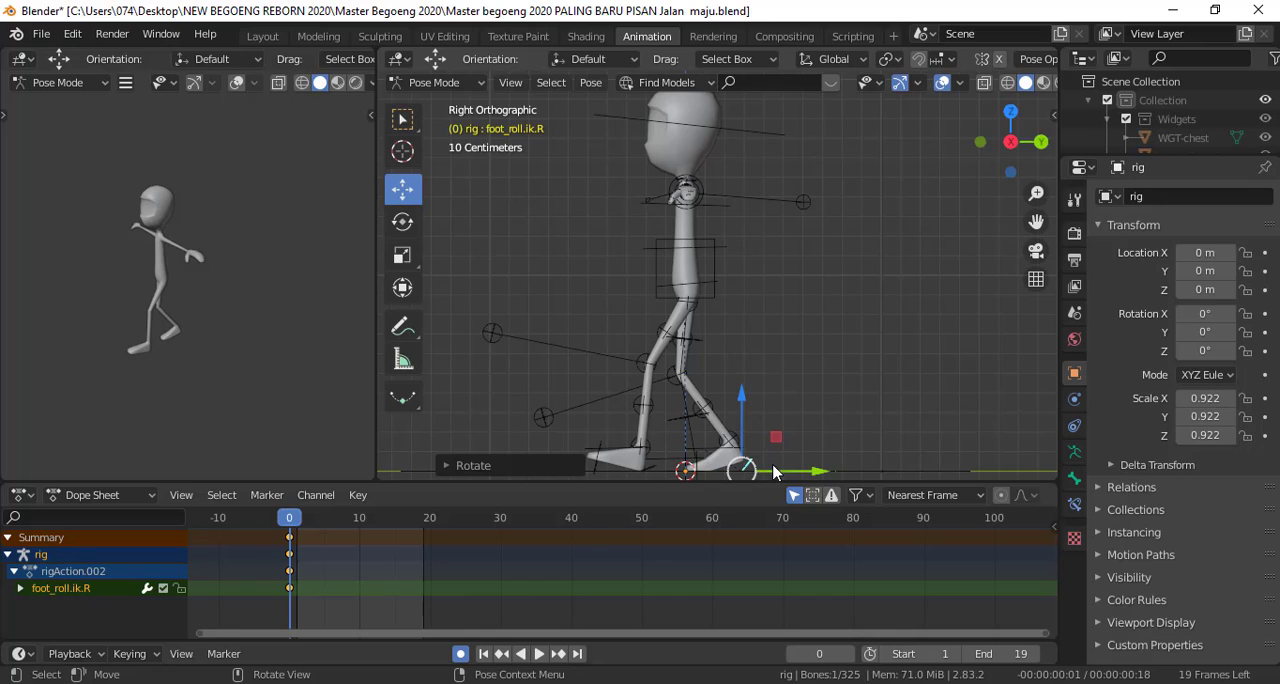
Move the right foot IK control about 0.05 m further back along the ground
click(722, 452)
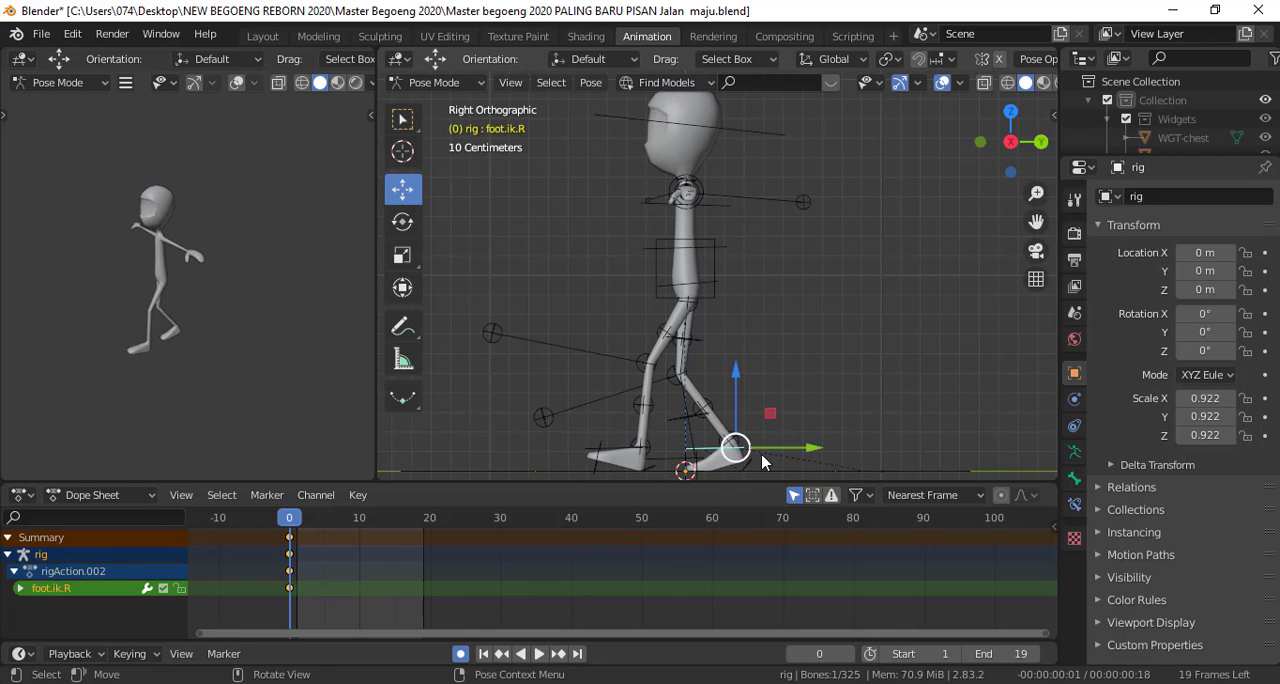
key(g)
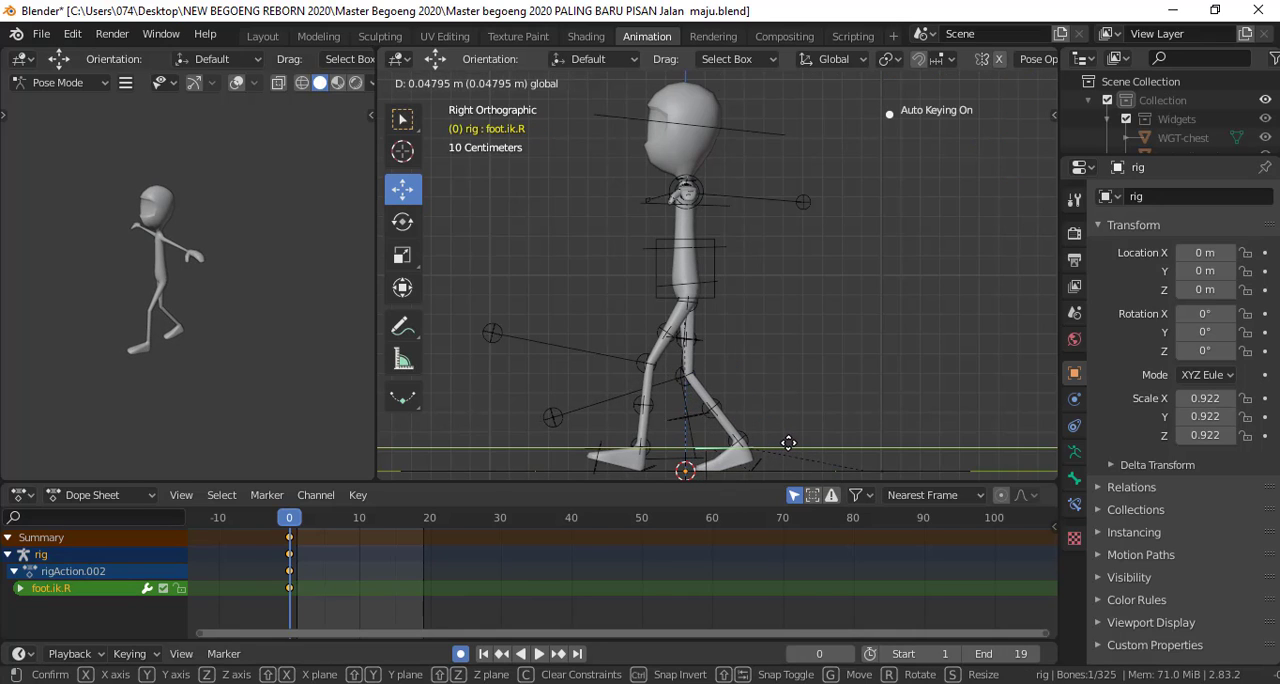
click(788, 443)
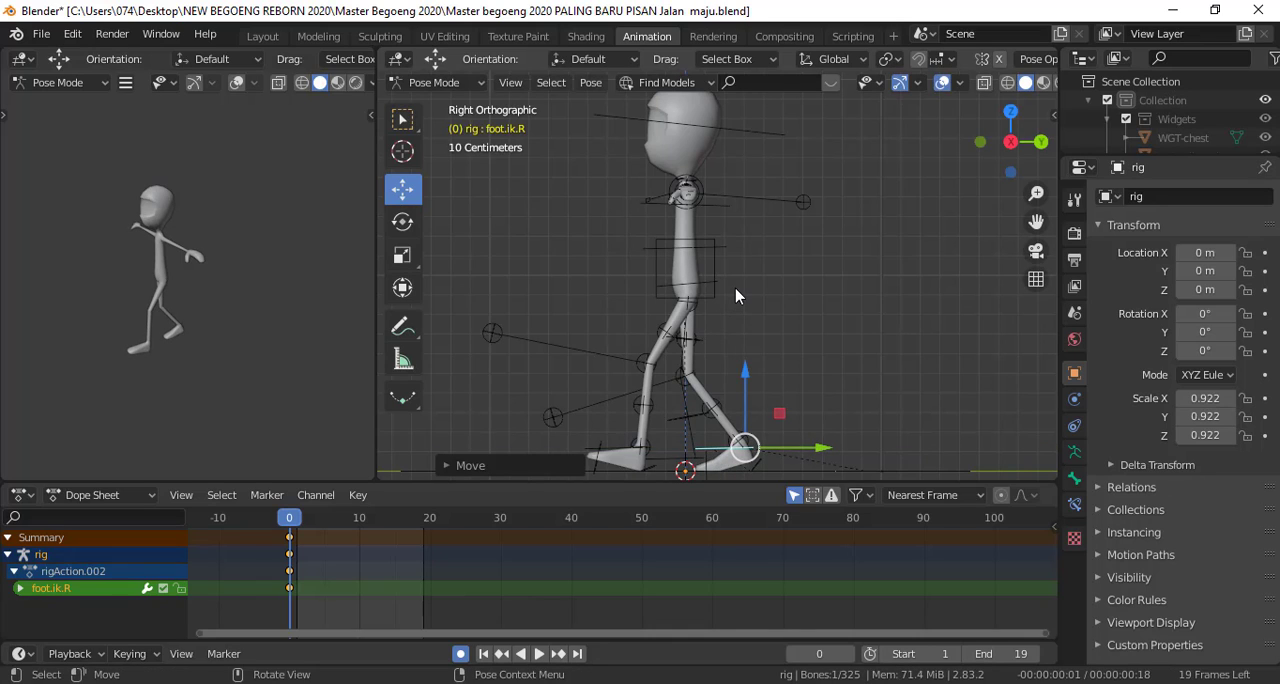
scroll(736, 296, down, 1)
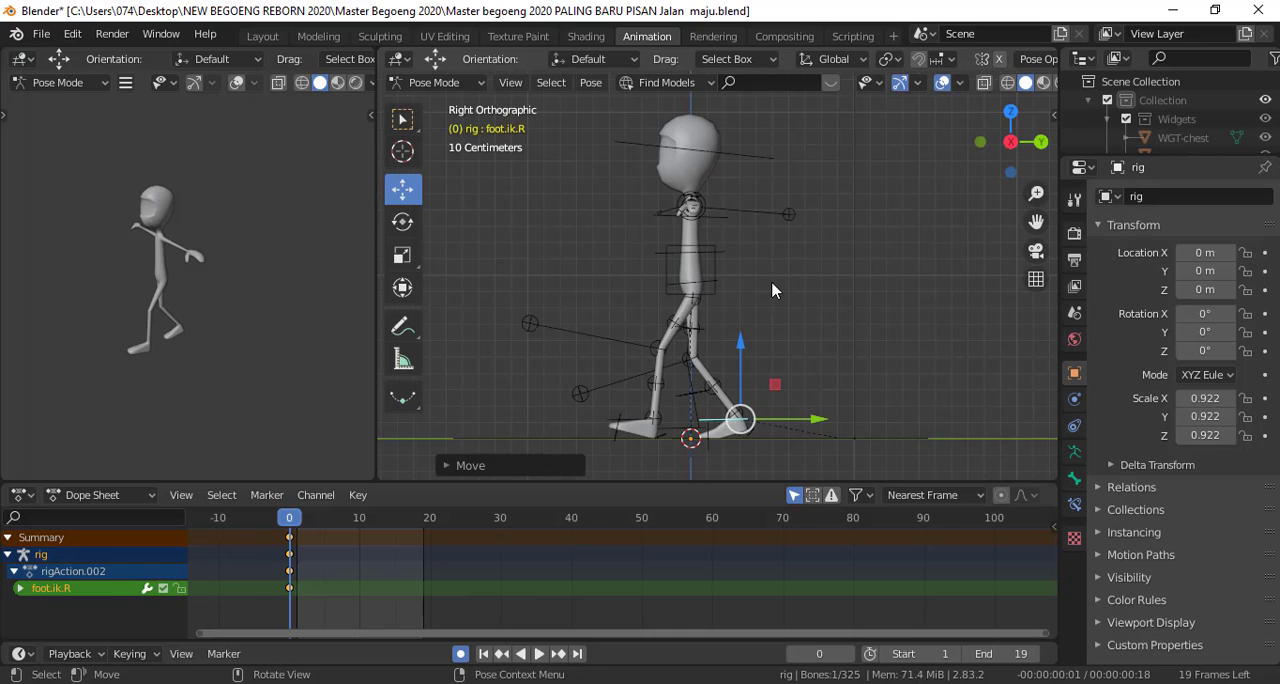
Rotate the left upper arm down beside the body in front view and swing it backward in side view
key(KP_1)
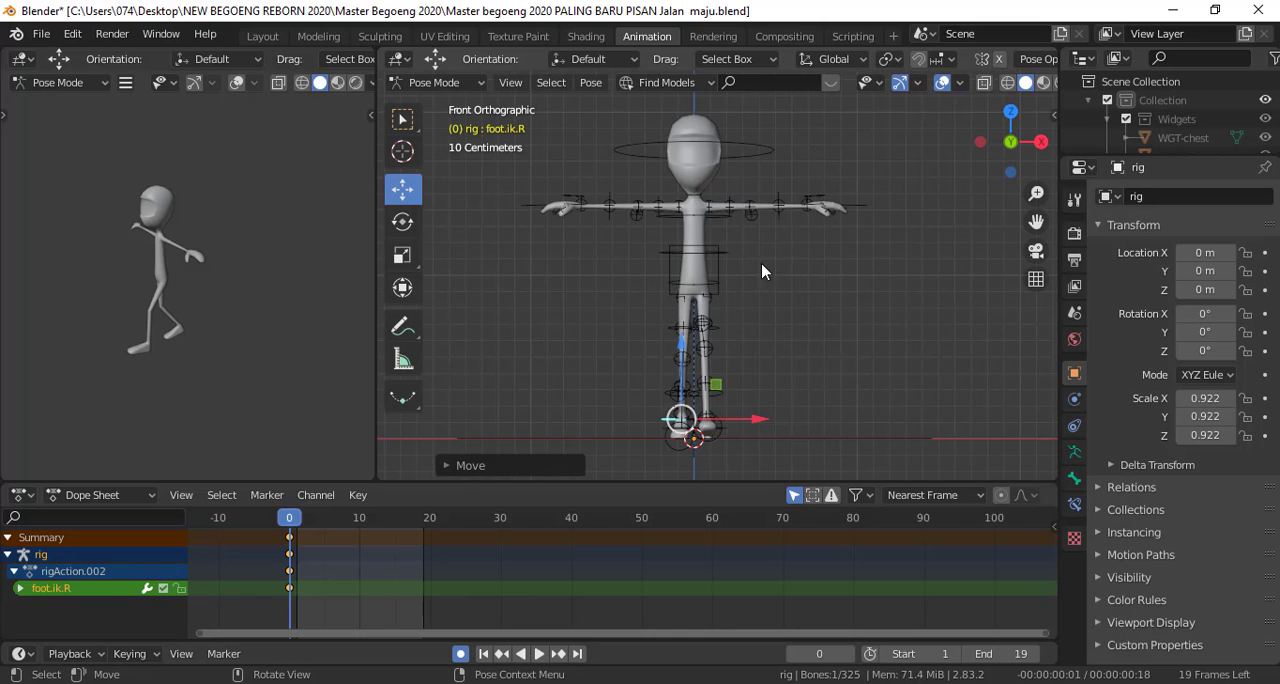
click(735, 201)
key(r)
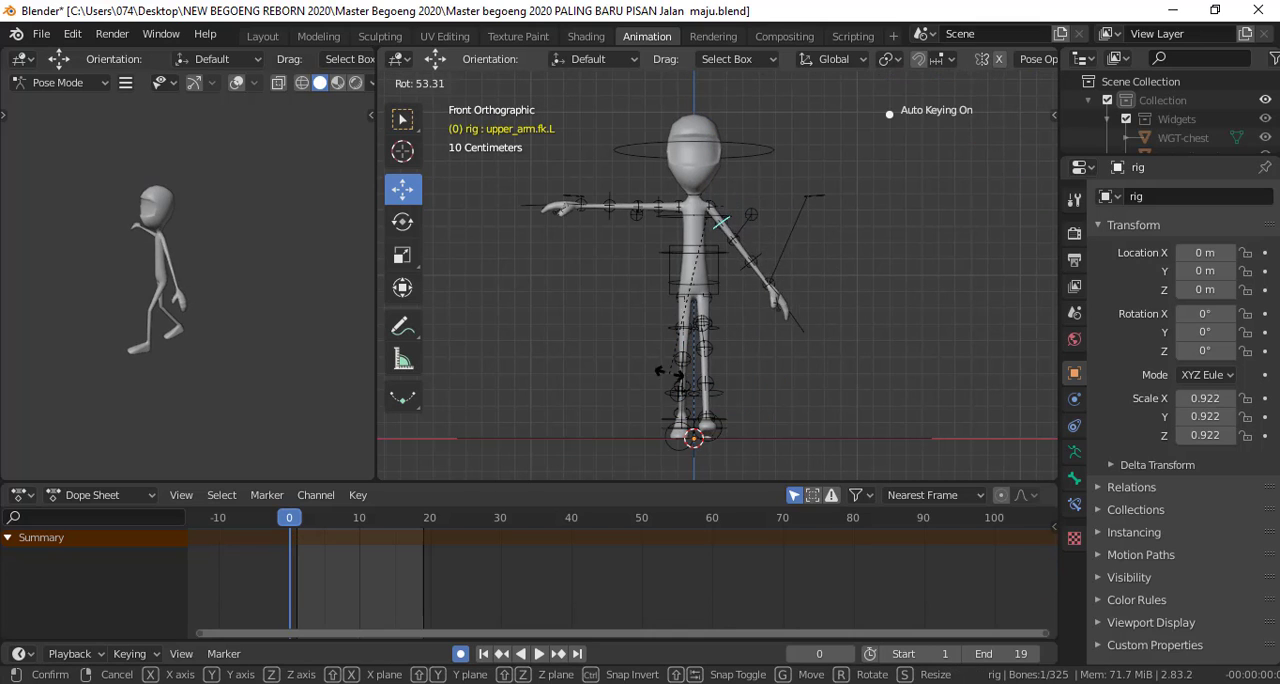
click(615, 362)
key(KP_3)
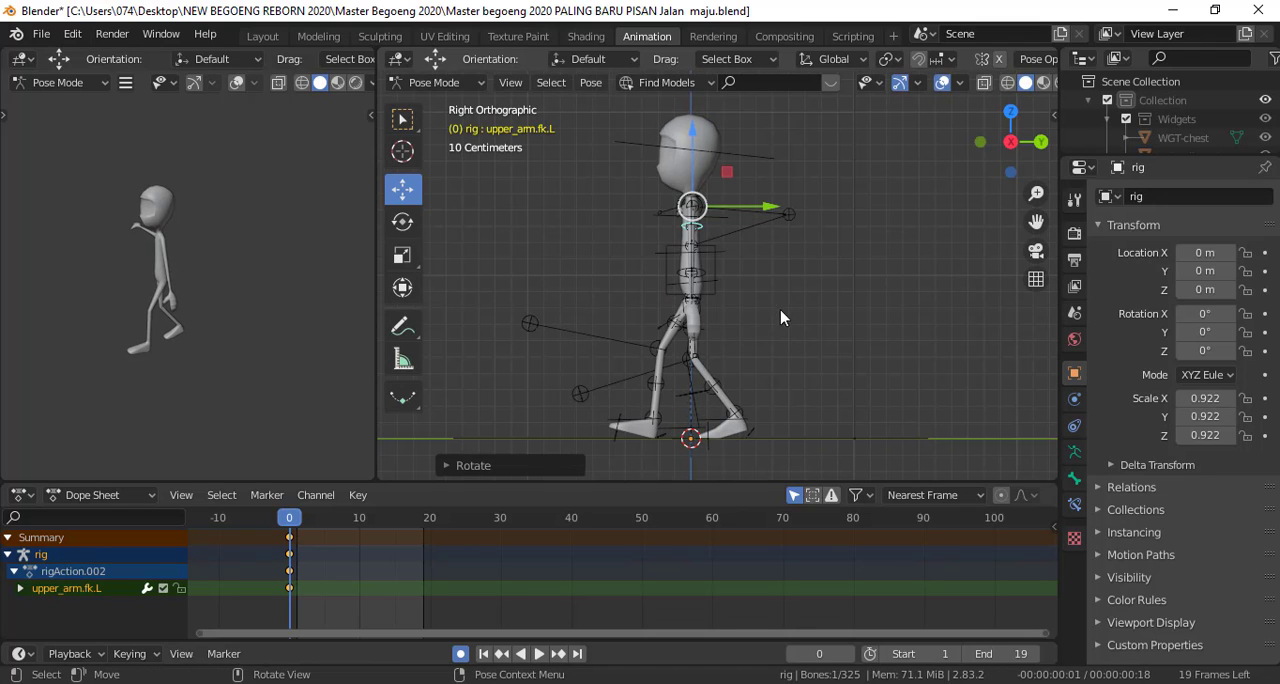
key(r)
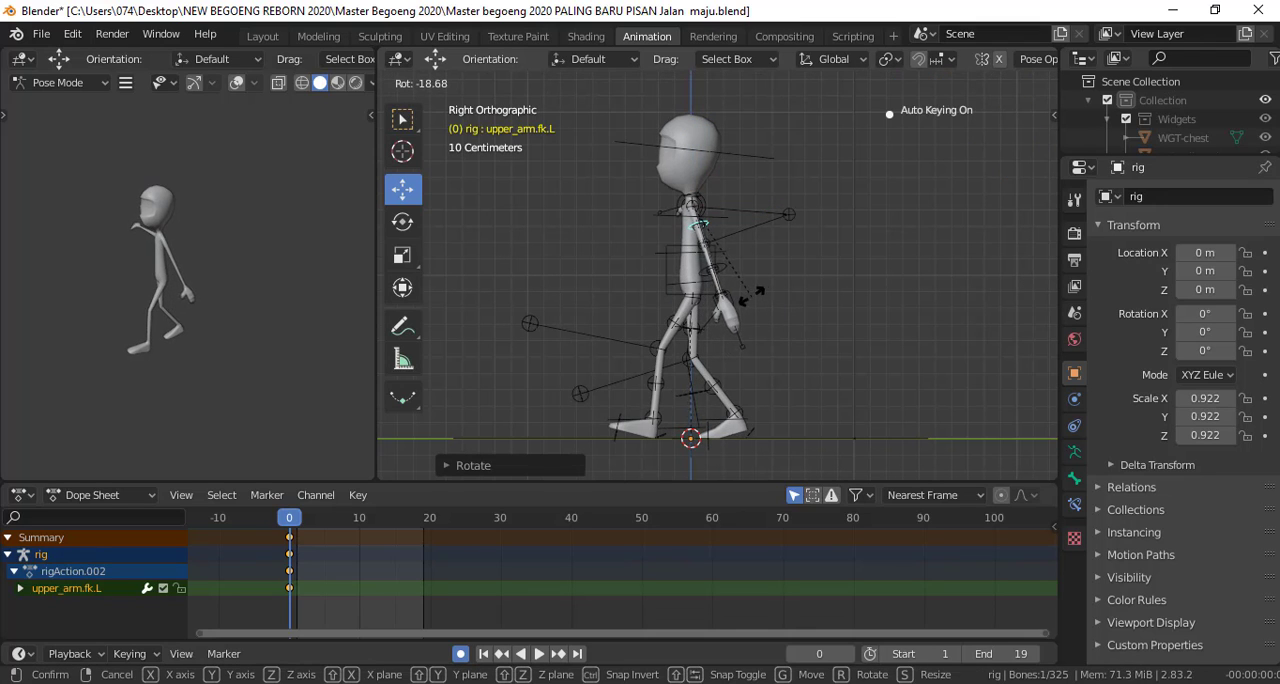
click(745, 287)
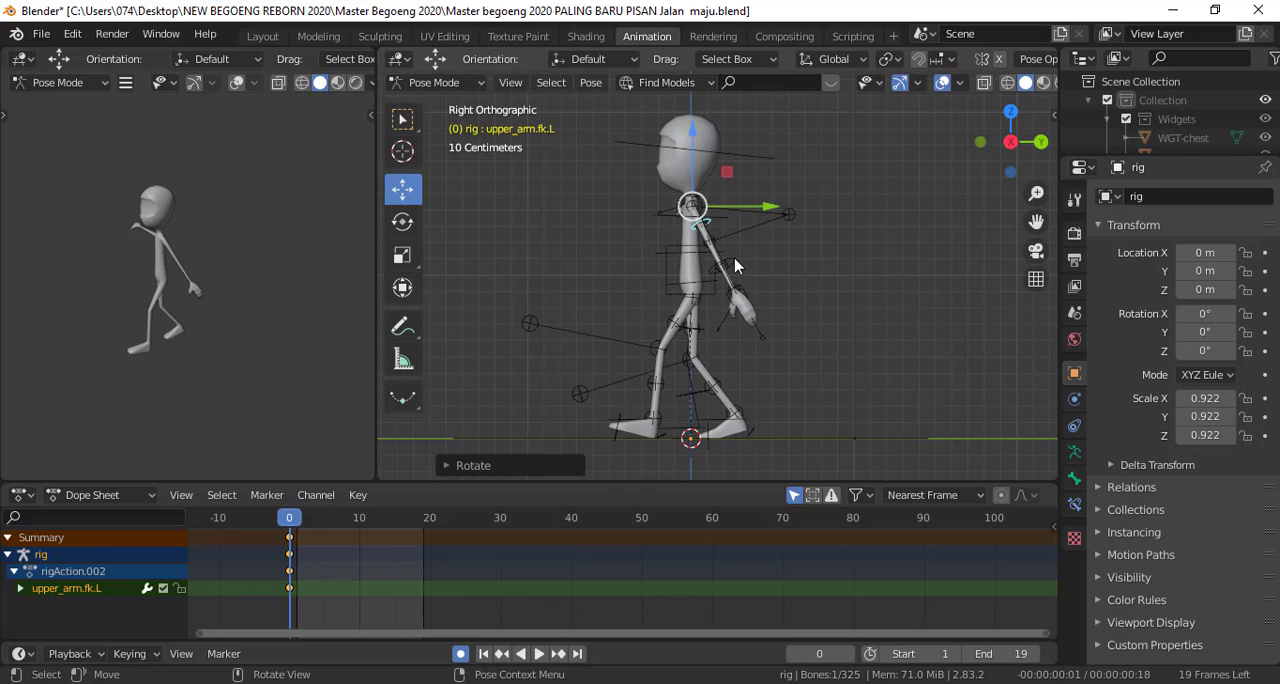
Bend the left elbow by rotating the left forearm FK control forward in side view
click(738, 268)
key(r)
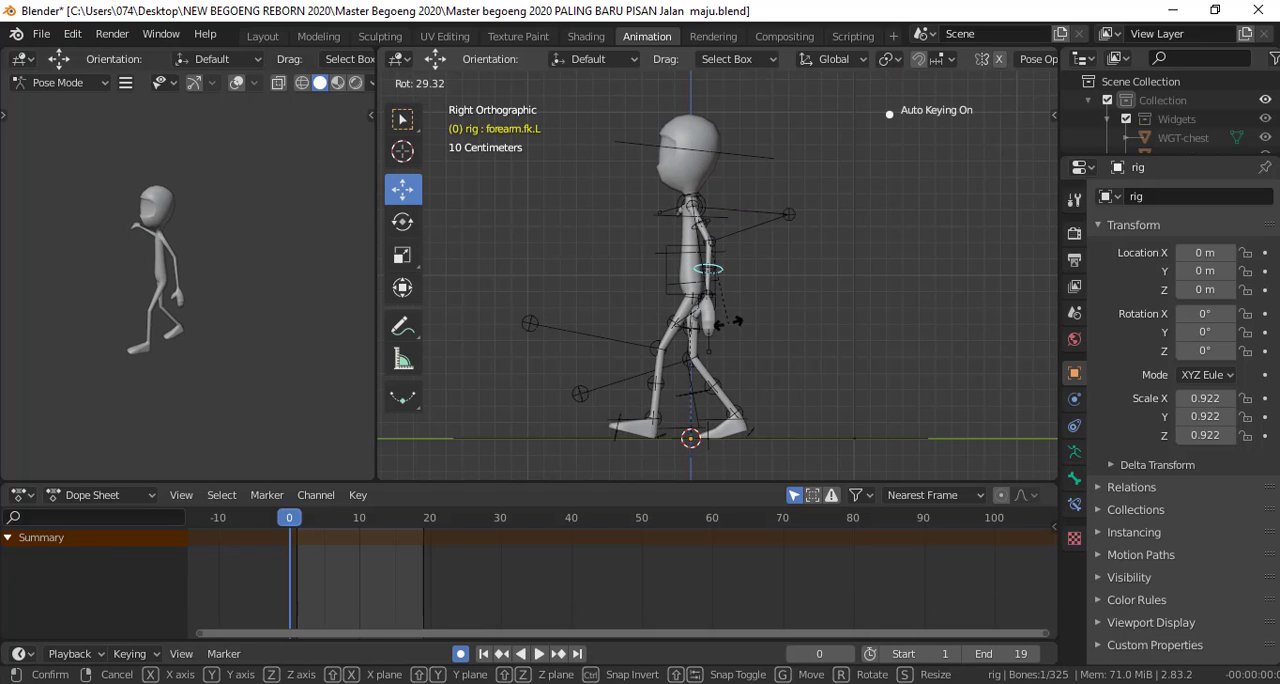
click(725, 326)
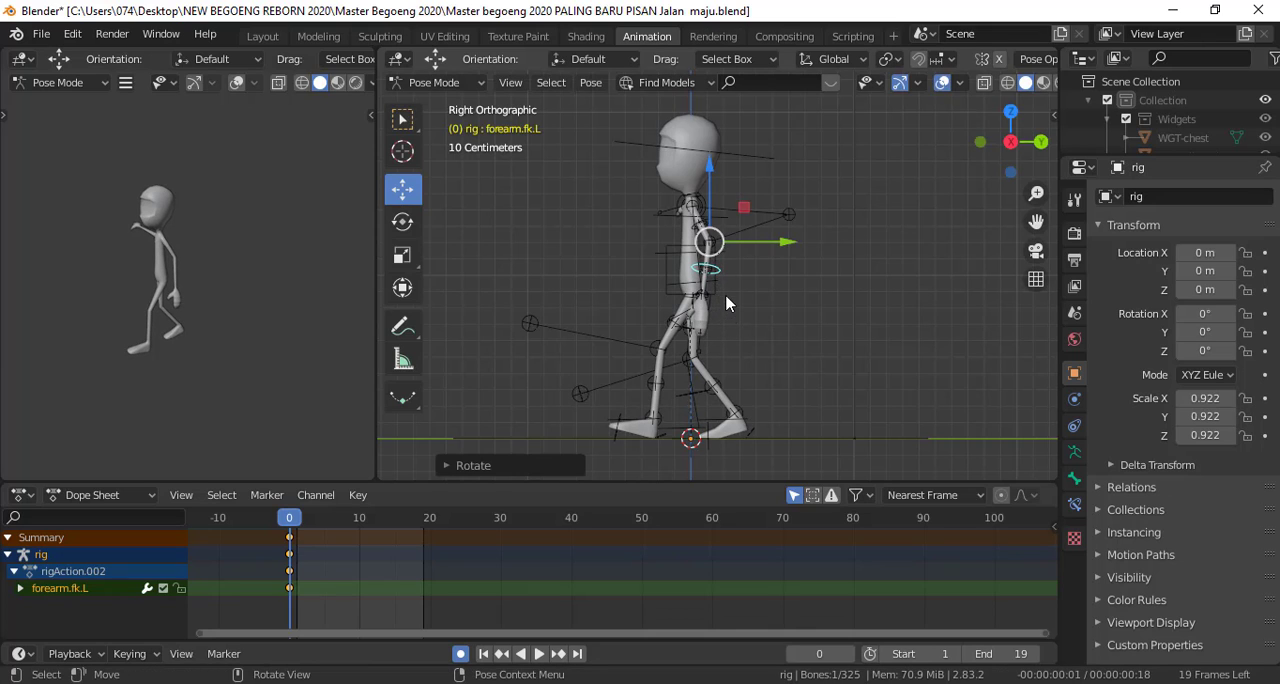
click(795, 240)
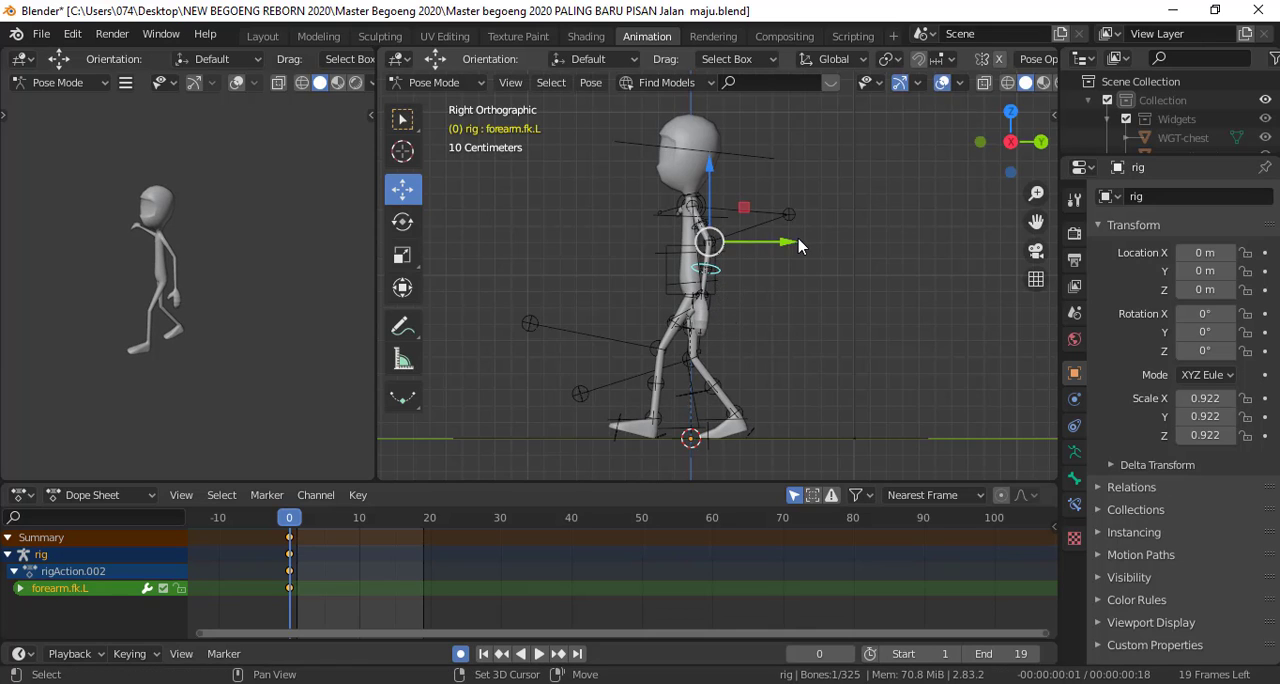
Copy the pose of the left upper arm and forearm controls and paste it onto the right upper arm and forearm
scroll(814, 293, up, 5)
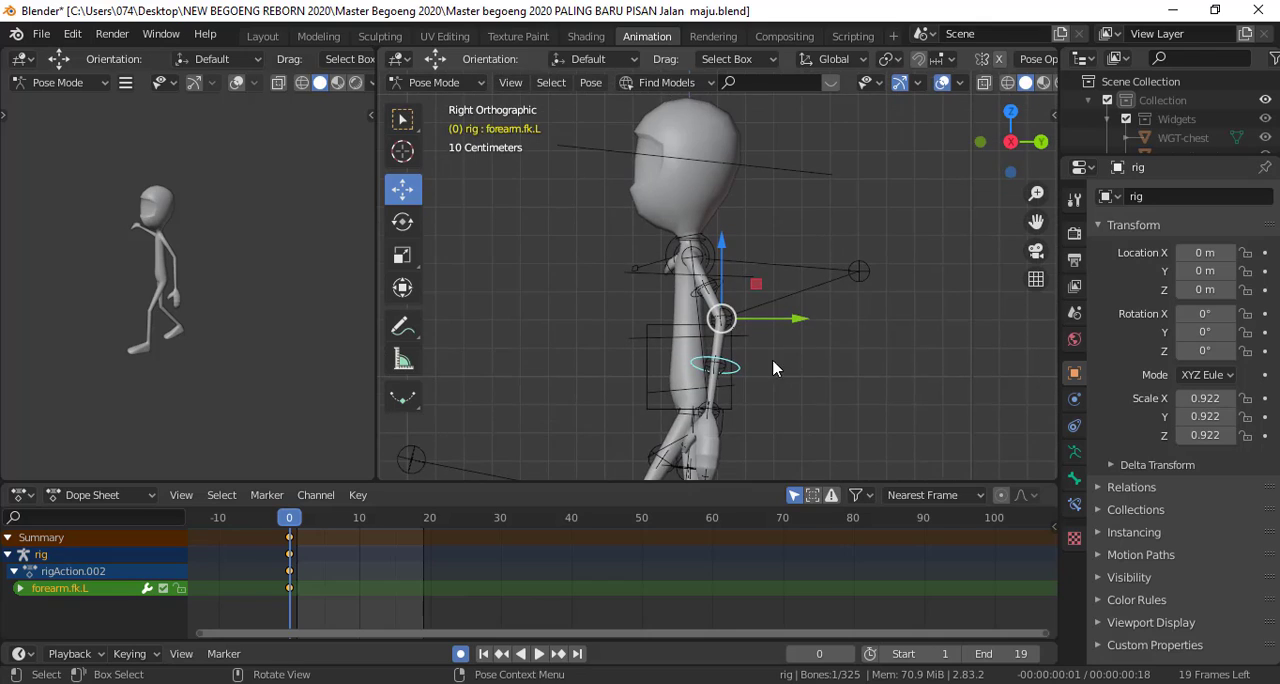
click(677, 308)
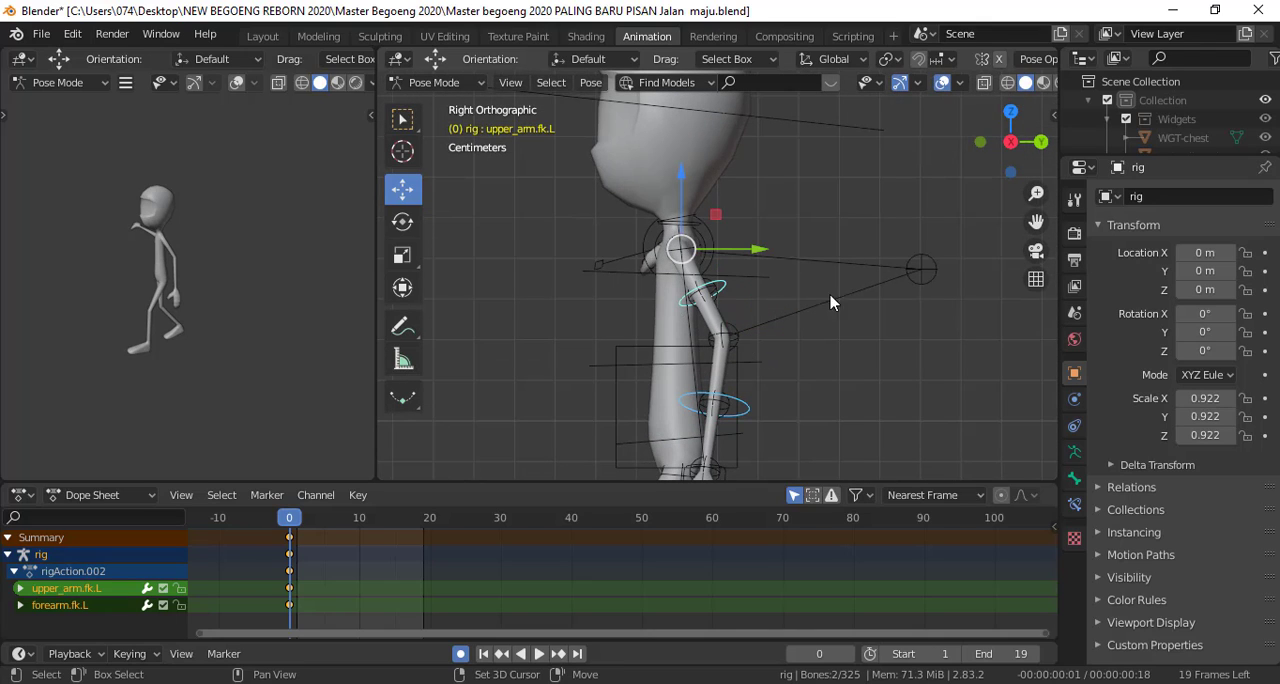
right_click(911, 217)
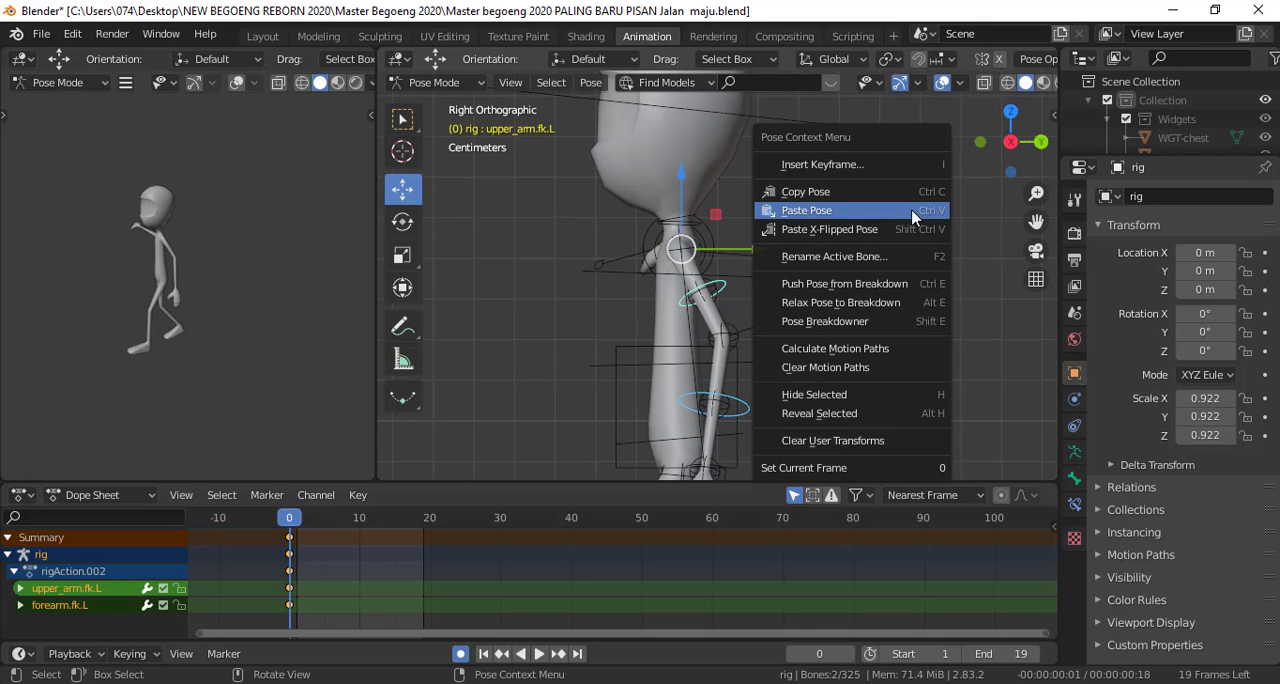
click(856, 192)
middle_drag(857, 203, 812, 318)
click(612, 248)
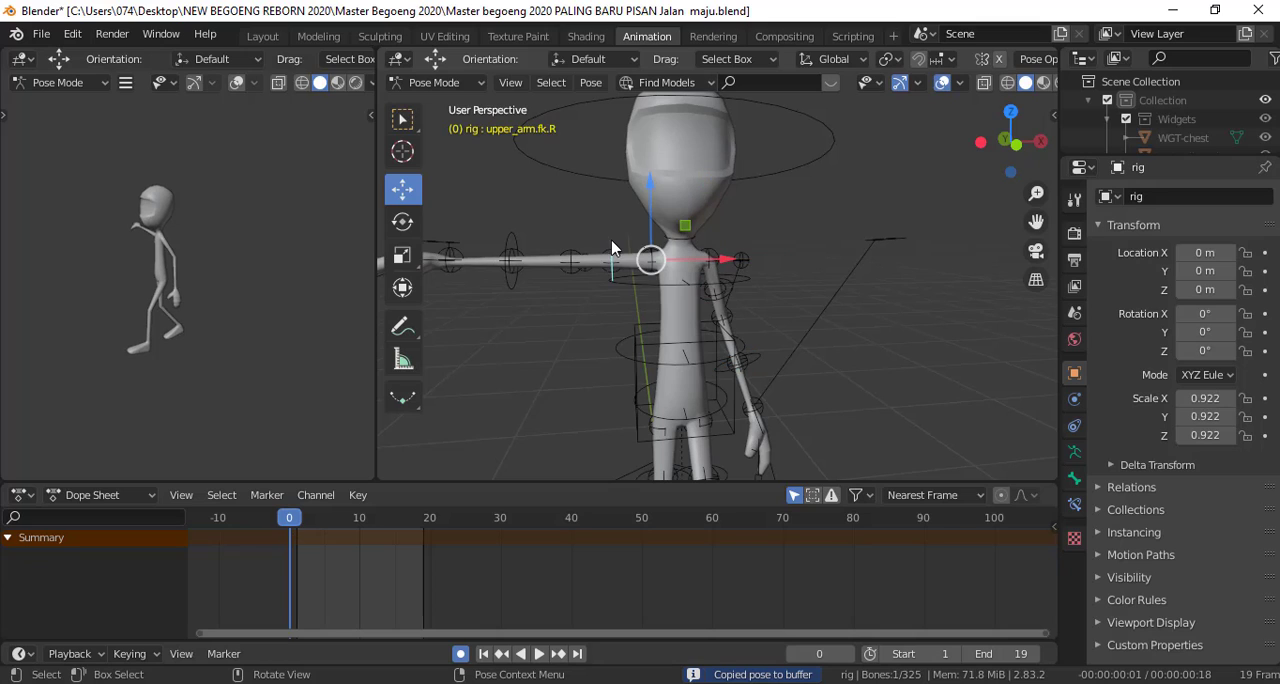
click(511, 248)
right_click(900, 177)
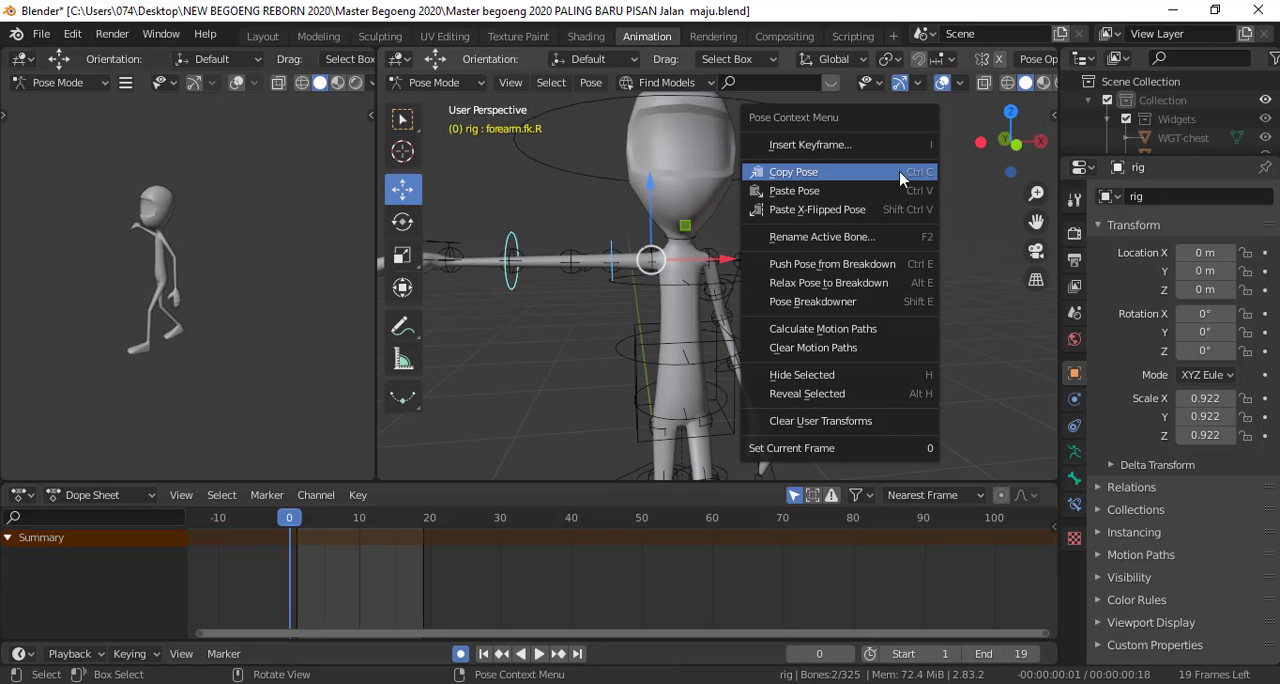
click(892, 191)
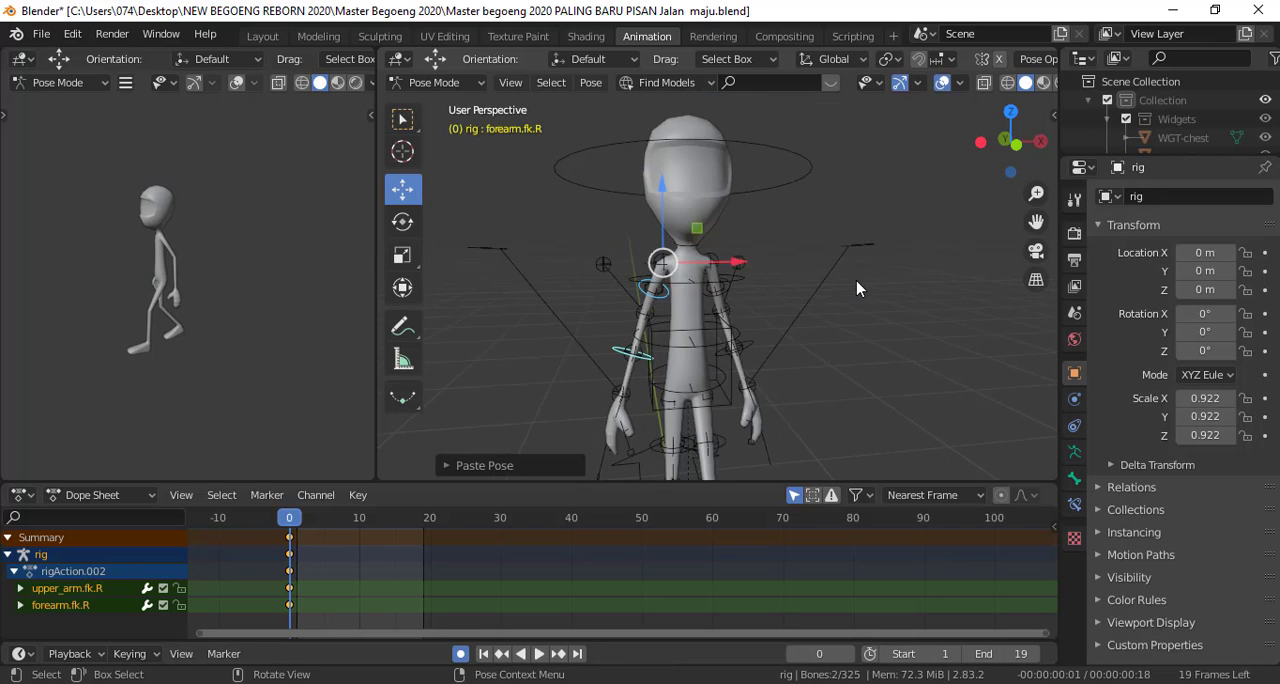
Swing the right upper arm and forearm forward together in side view, easing the final swing back slightly
key(KP_3)
key(r)
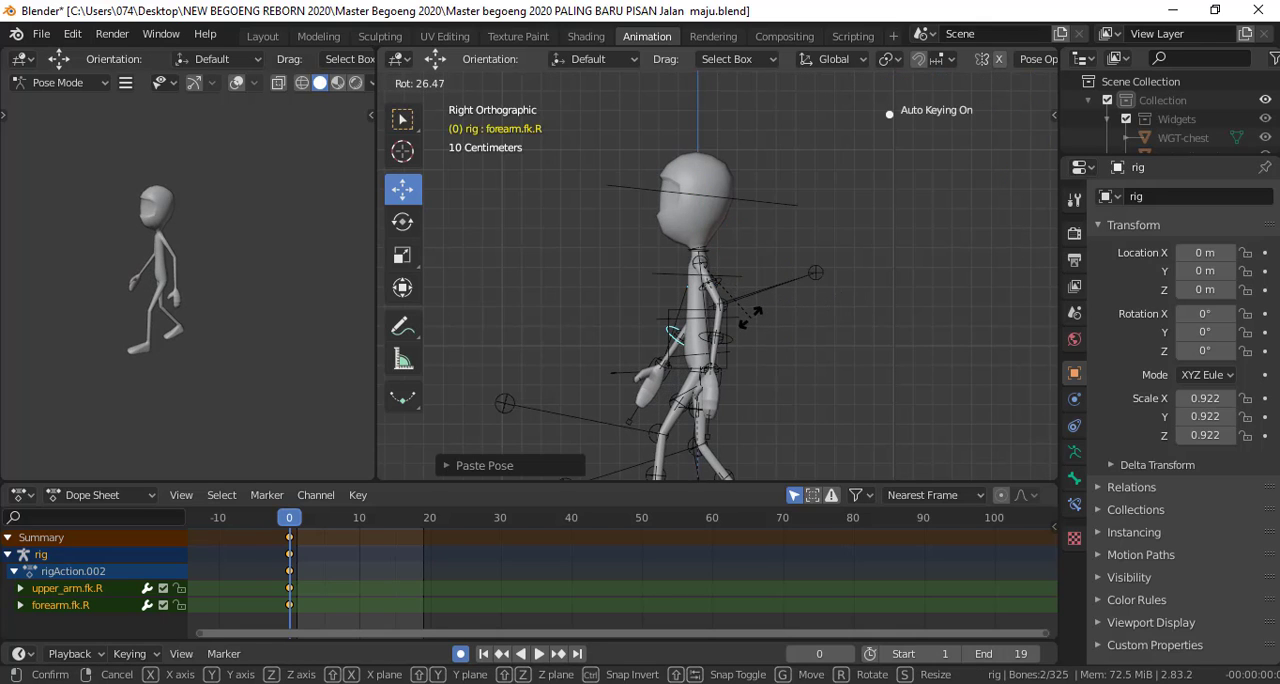
click(750, 316)
scroll(759, 348, down, 2)
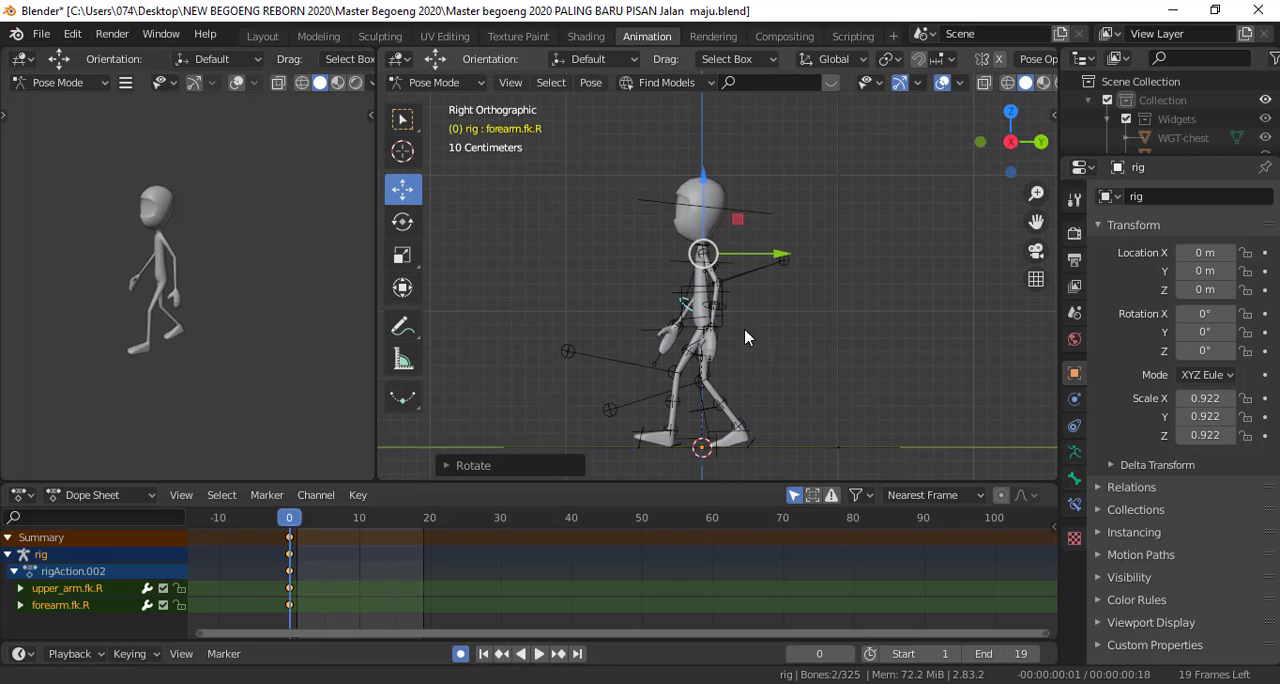
shift+middle_drag(727, 352, 719, 367)
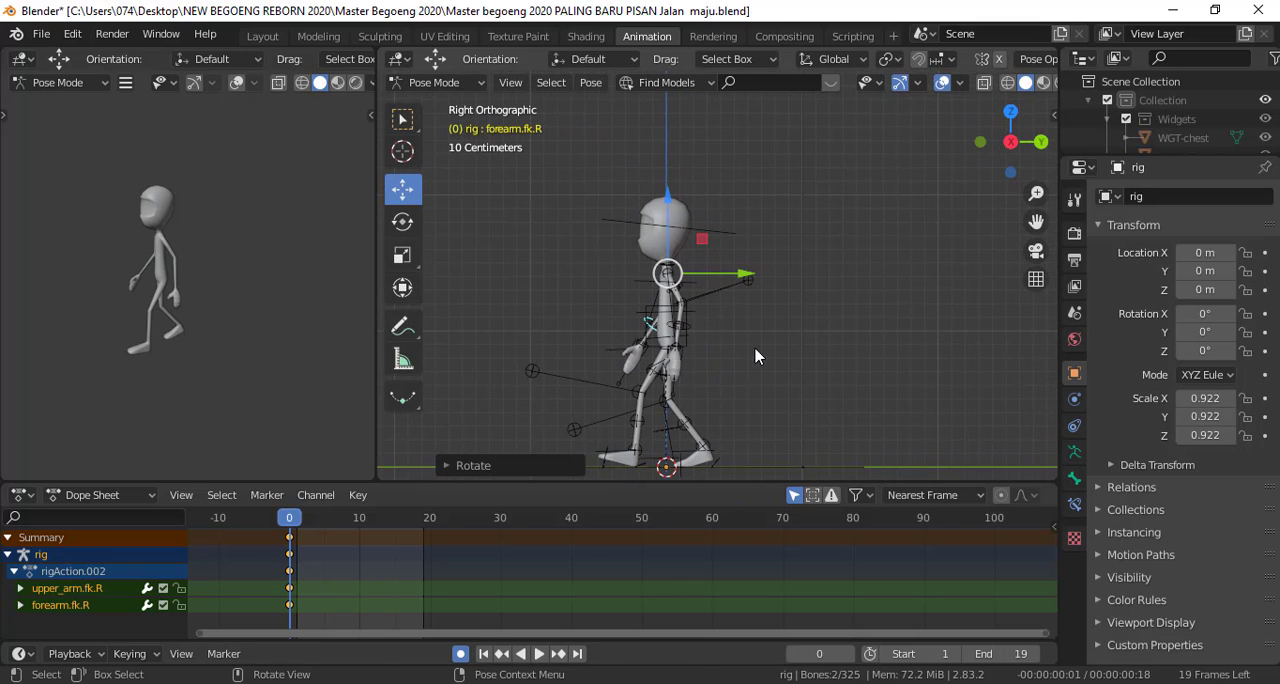
key(r)
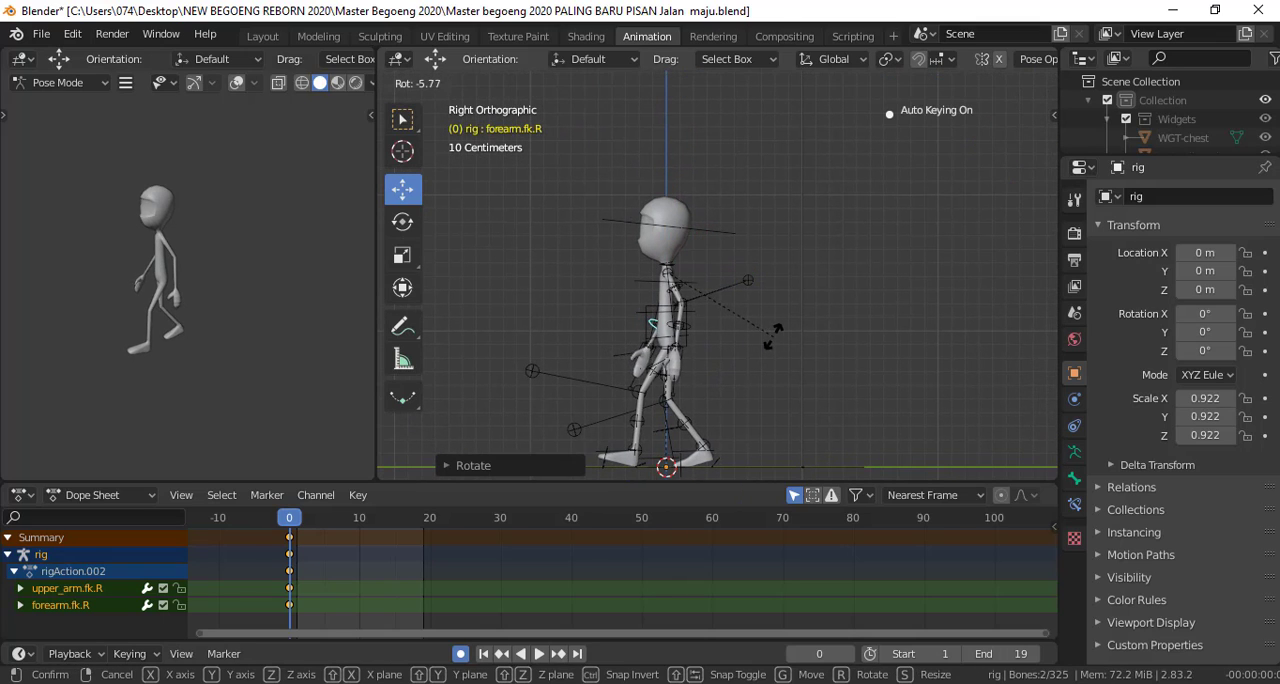
click(772, 337)
Insert a LocRotScale keyframe for all bones of the rig at frame 0
shift+middle_drag(771, 363, 778, 262)
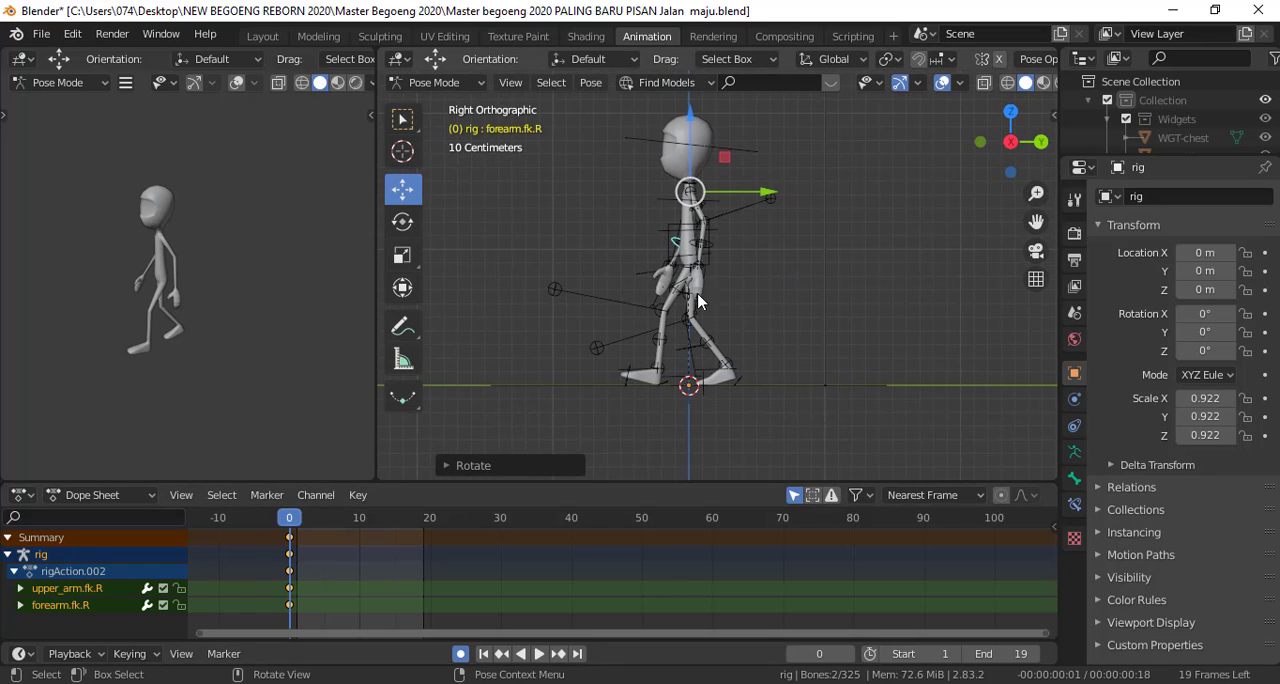
key(a)
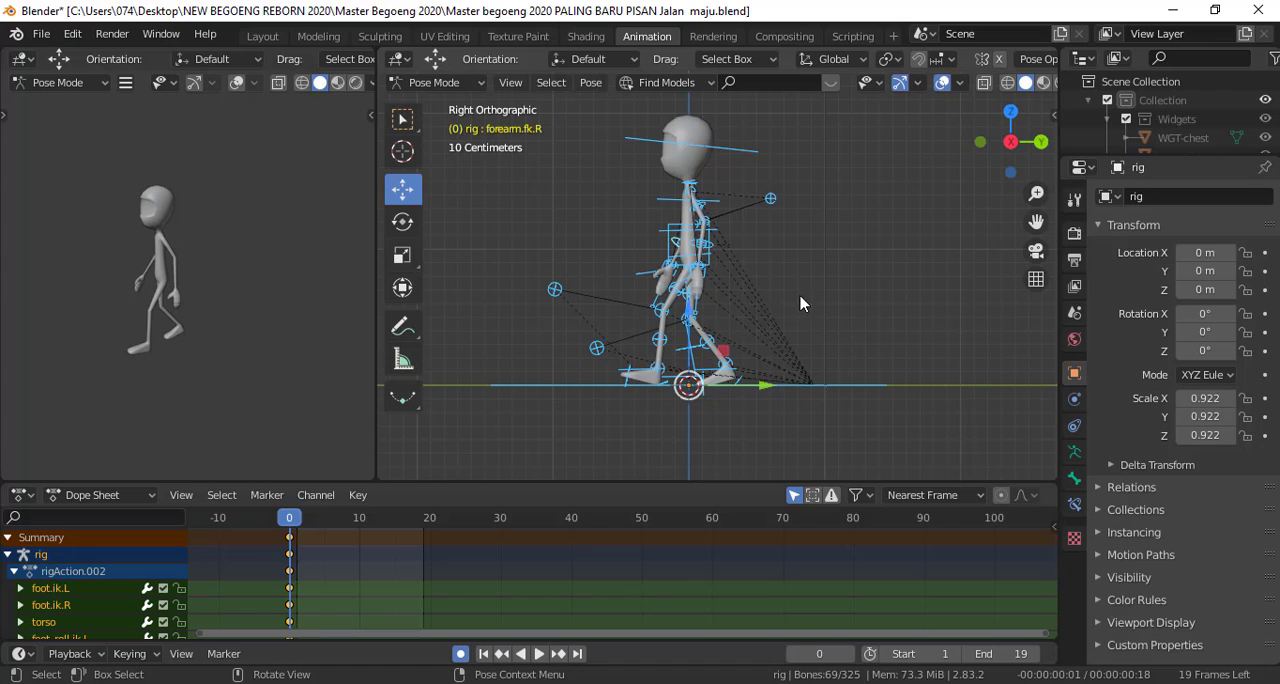
key(i)
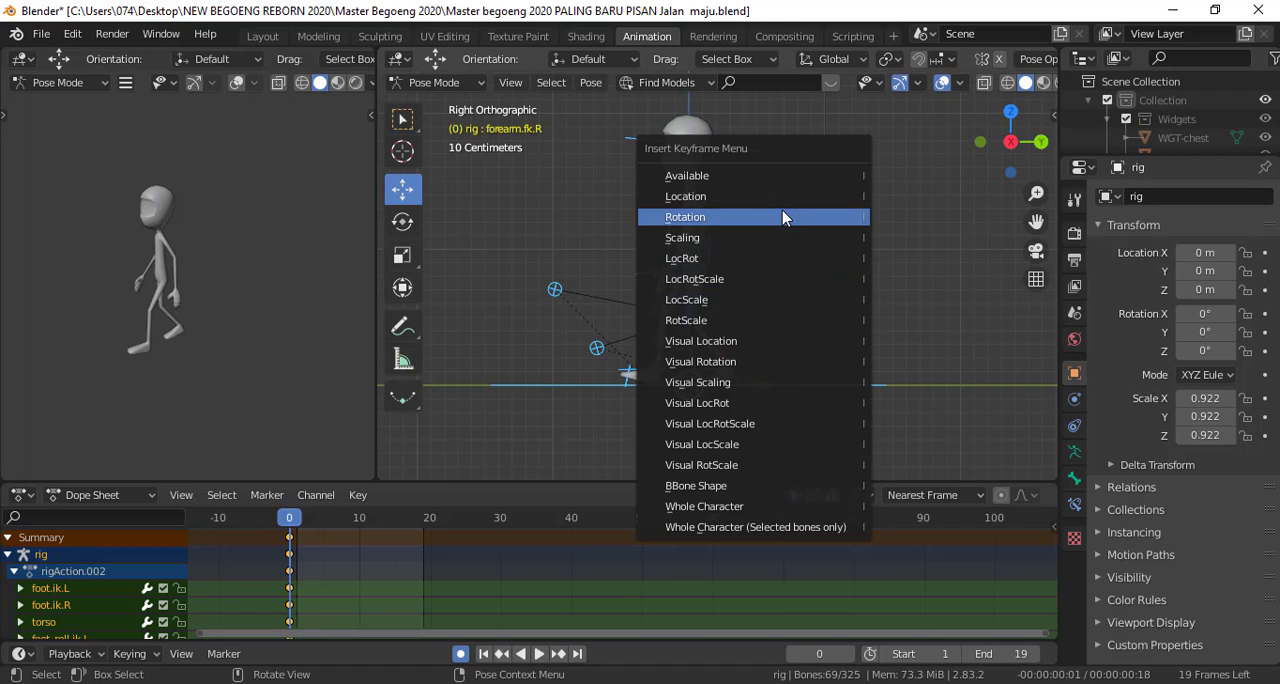
click(778, 278)
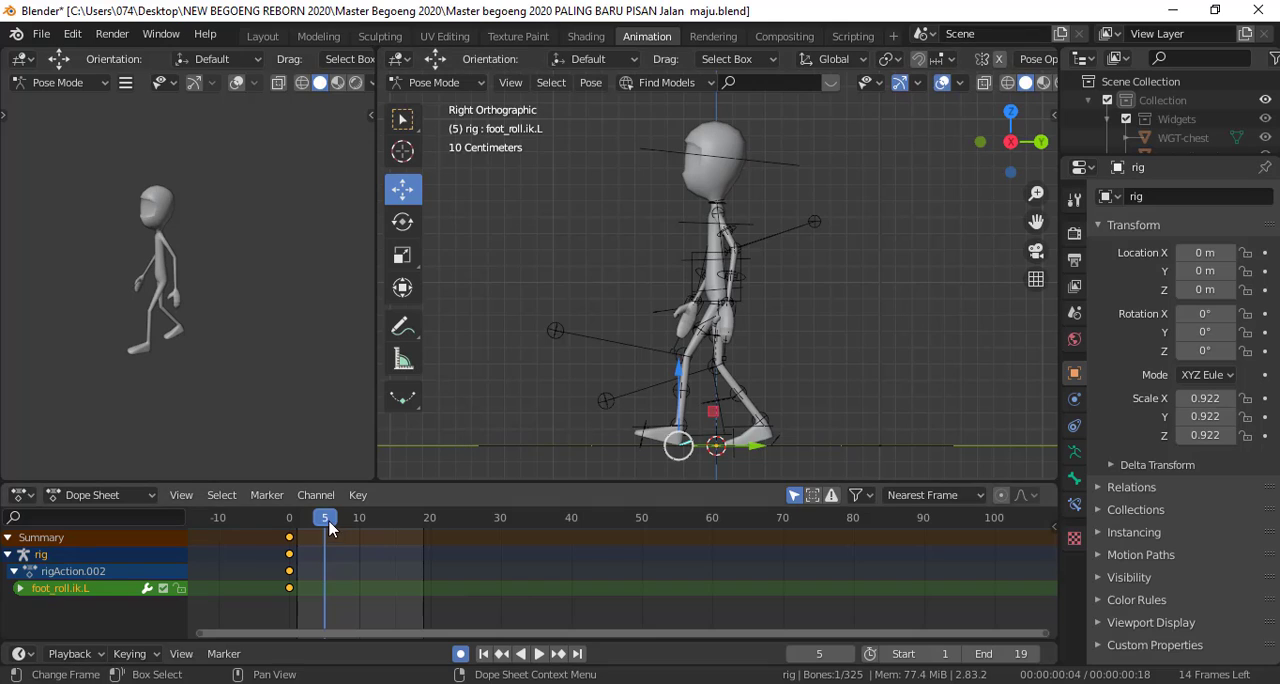
At frame 10, rotate the left foot roll control in side view to lay the front foot flat on the ground
drag(330, 530, 359, 522)
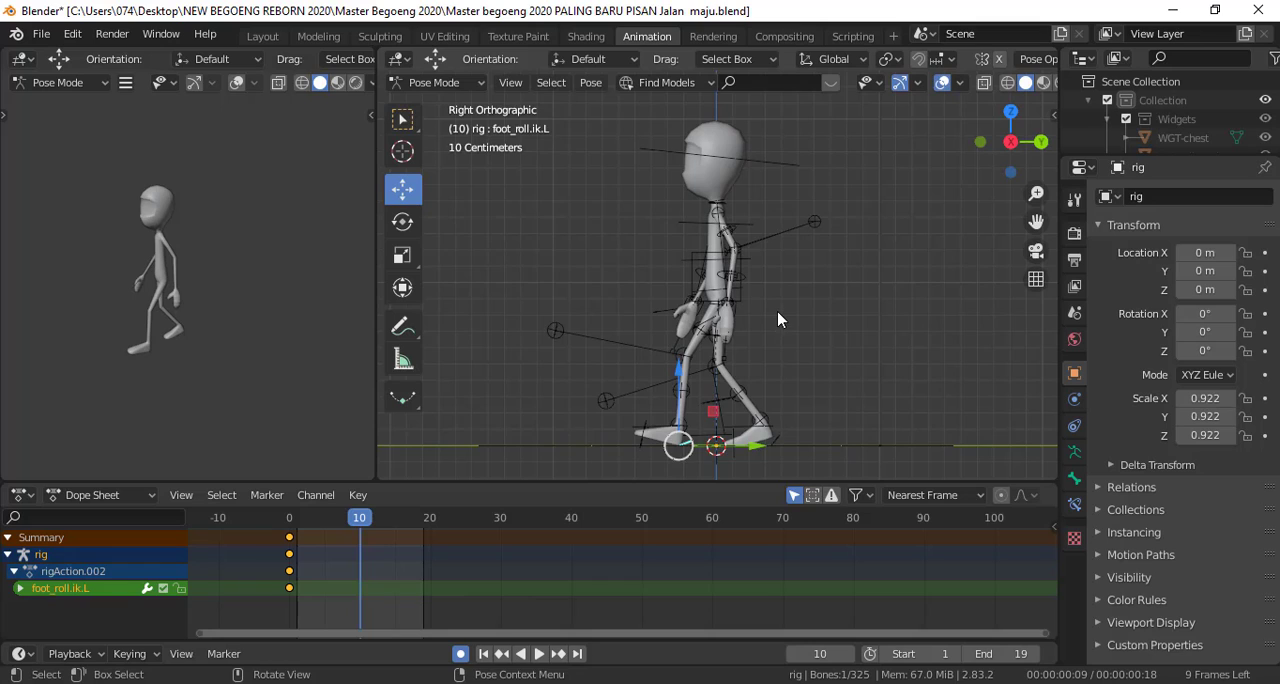
scroll(772, 300, up, 3)
scroll(755, 278, down, 2)
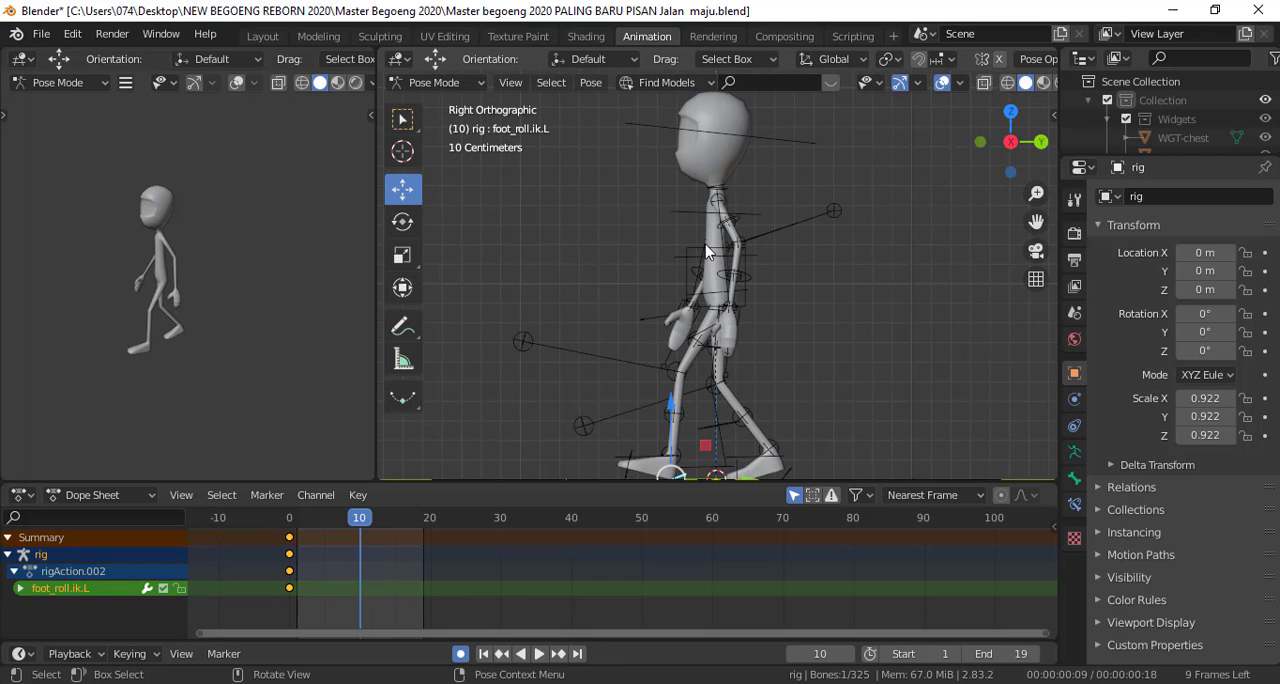
click(708, 253)
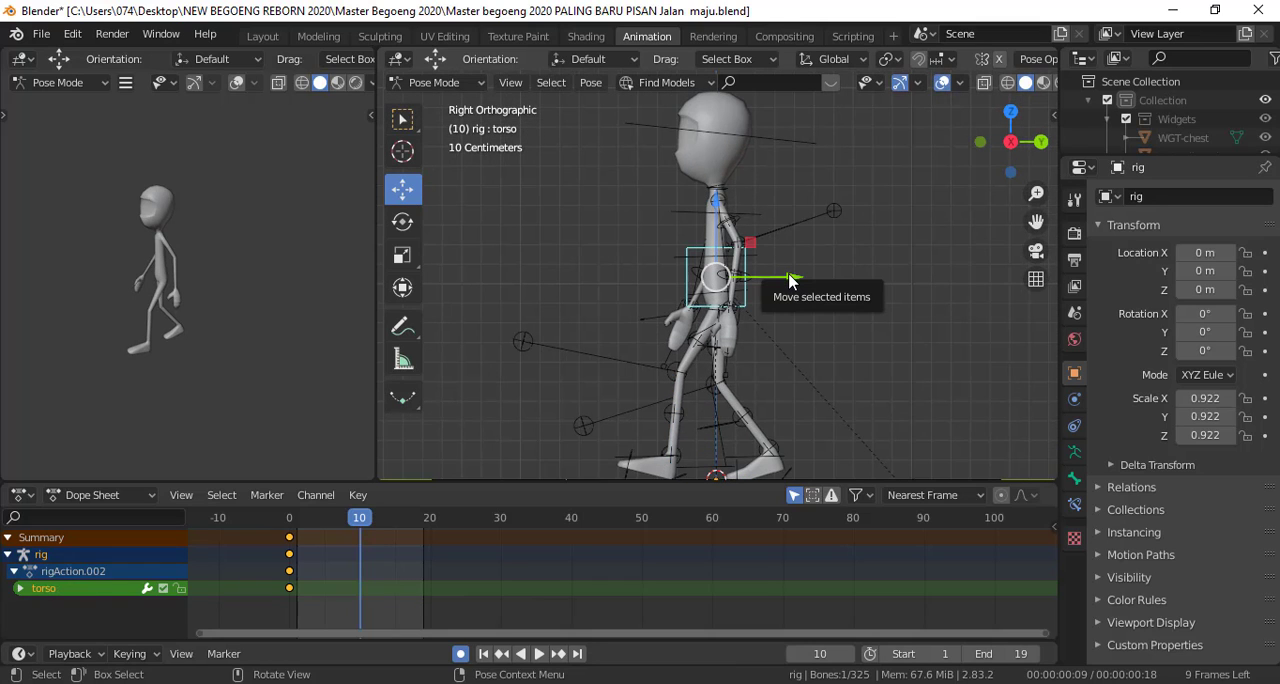
scroll(760, 370, down, 1)
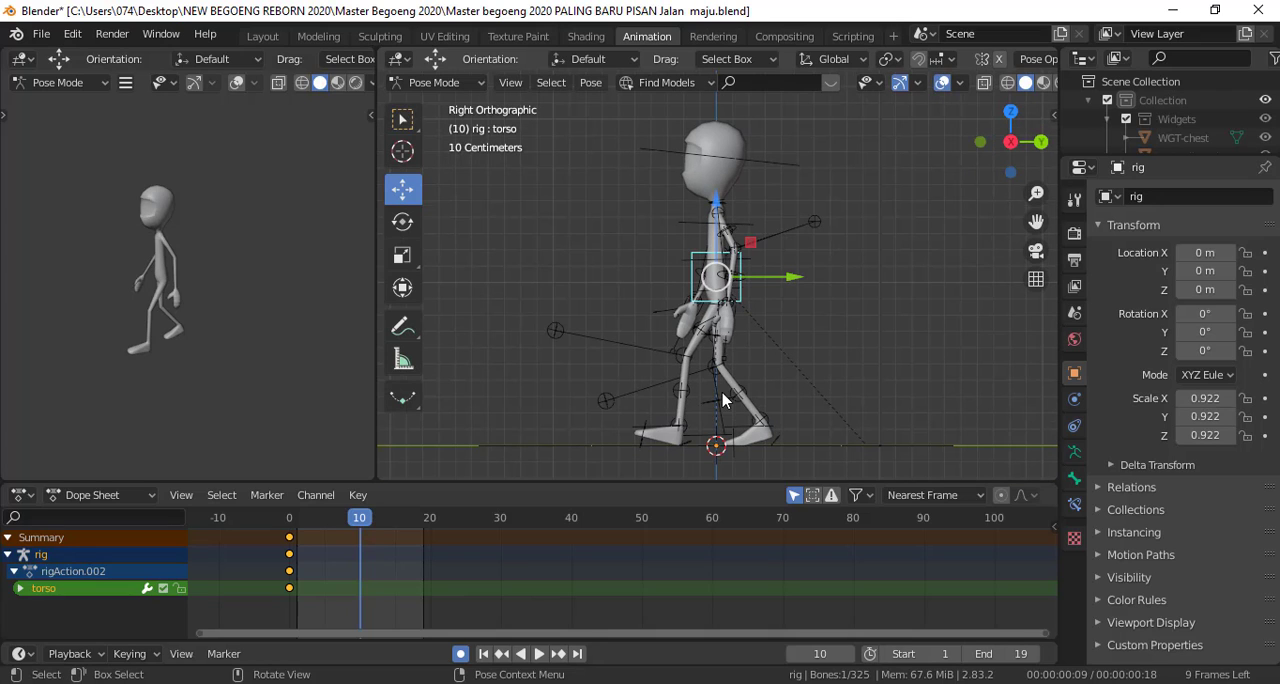
click(688, 446)
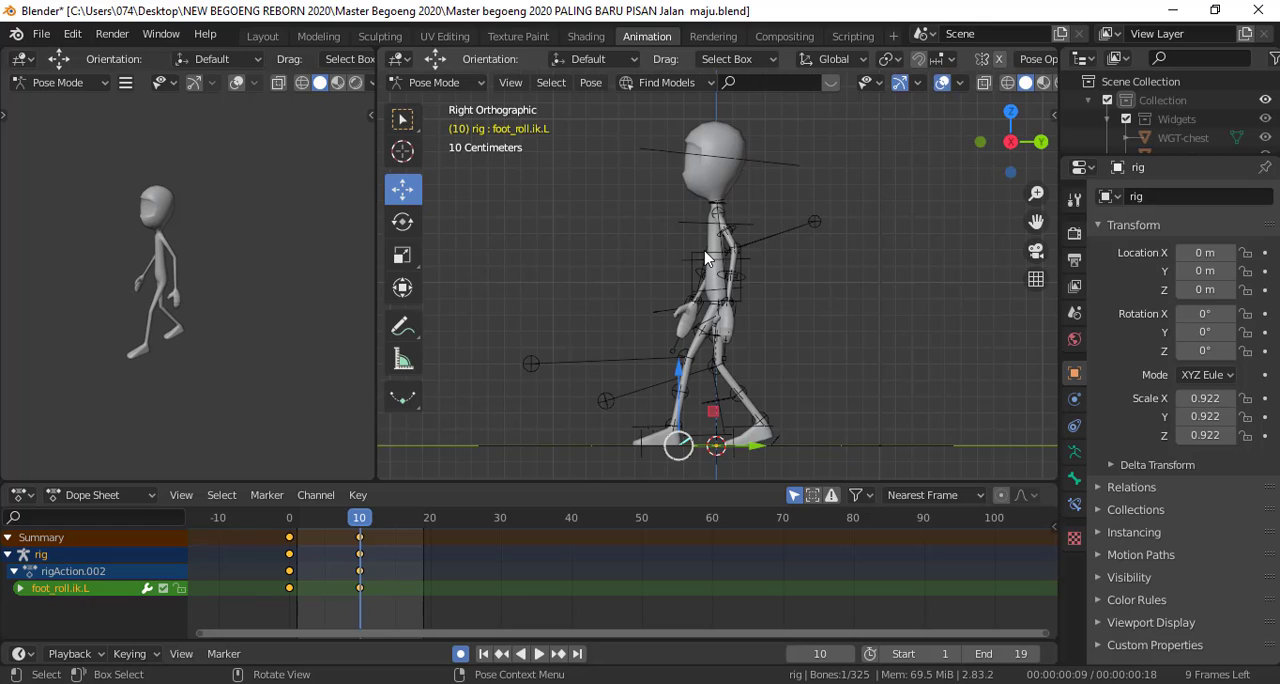
Move the torso forward along Y and bring the right foot IK control about 1.19 m forward, ahead of the left foot
key(ctrl+z)
drag(790, 283, 687, 292)
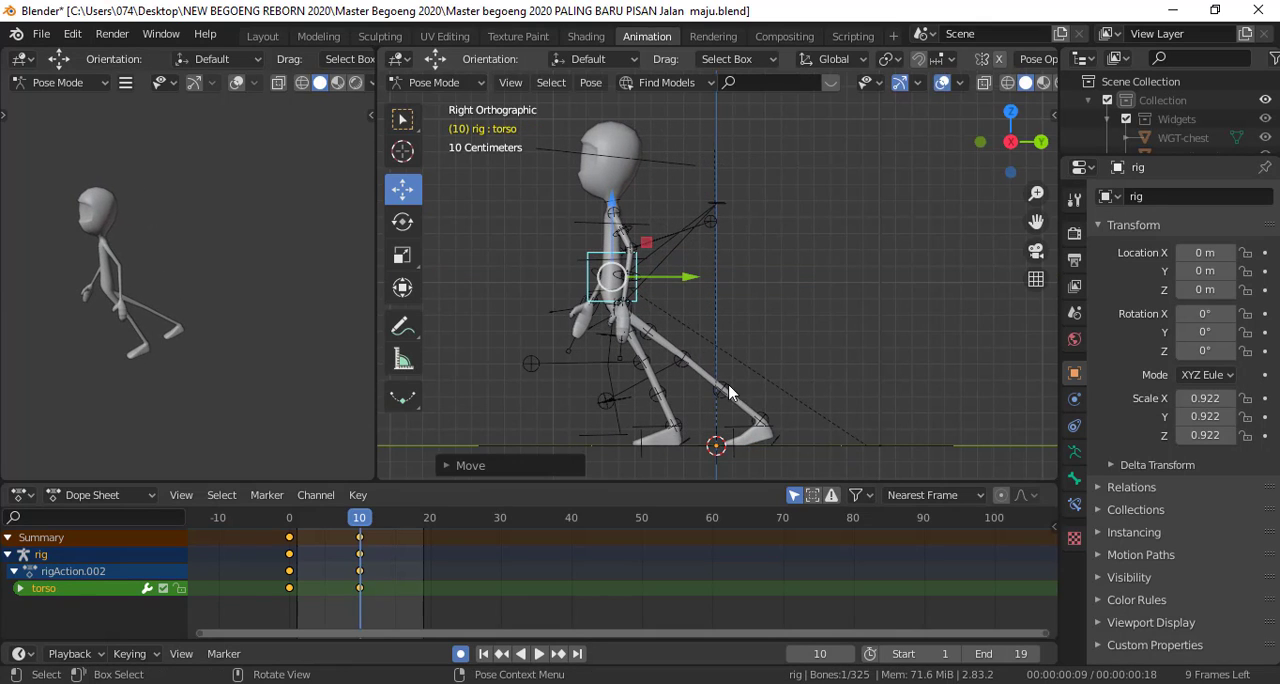
click(769, 445)
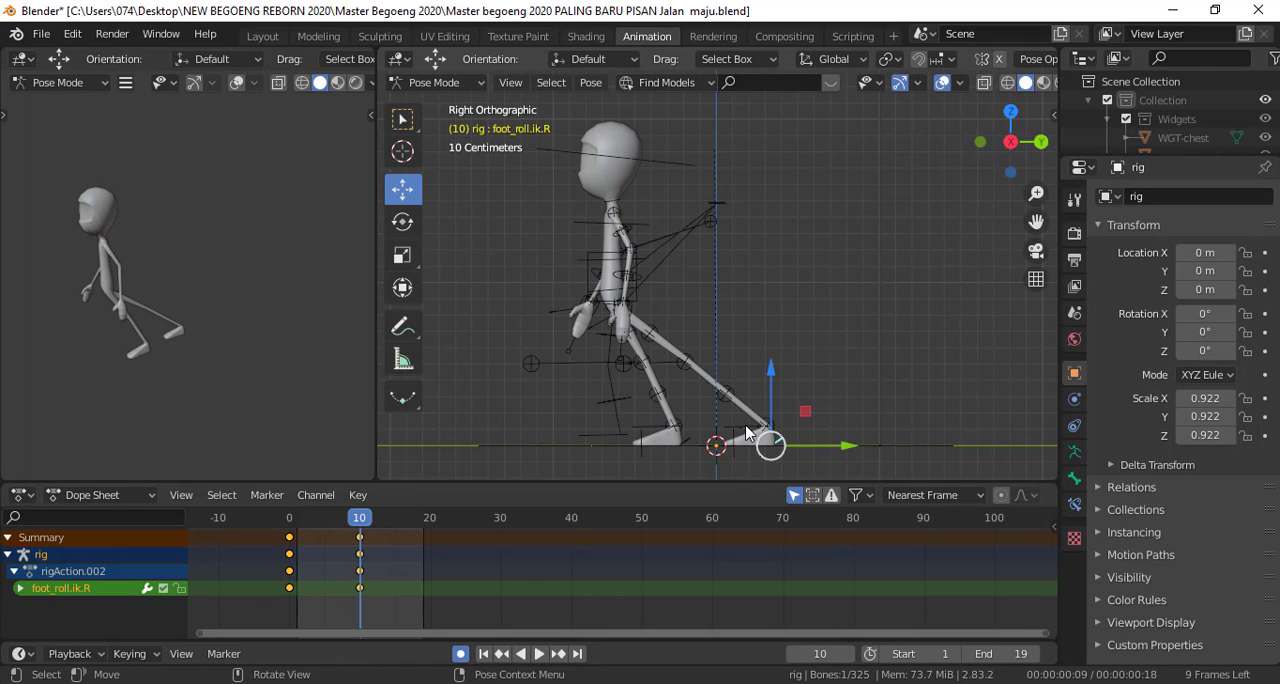
click(796, 438)
key(g)
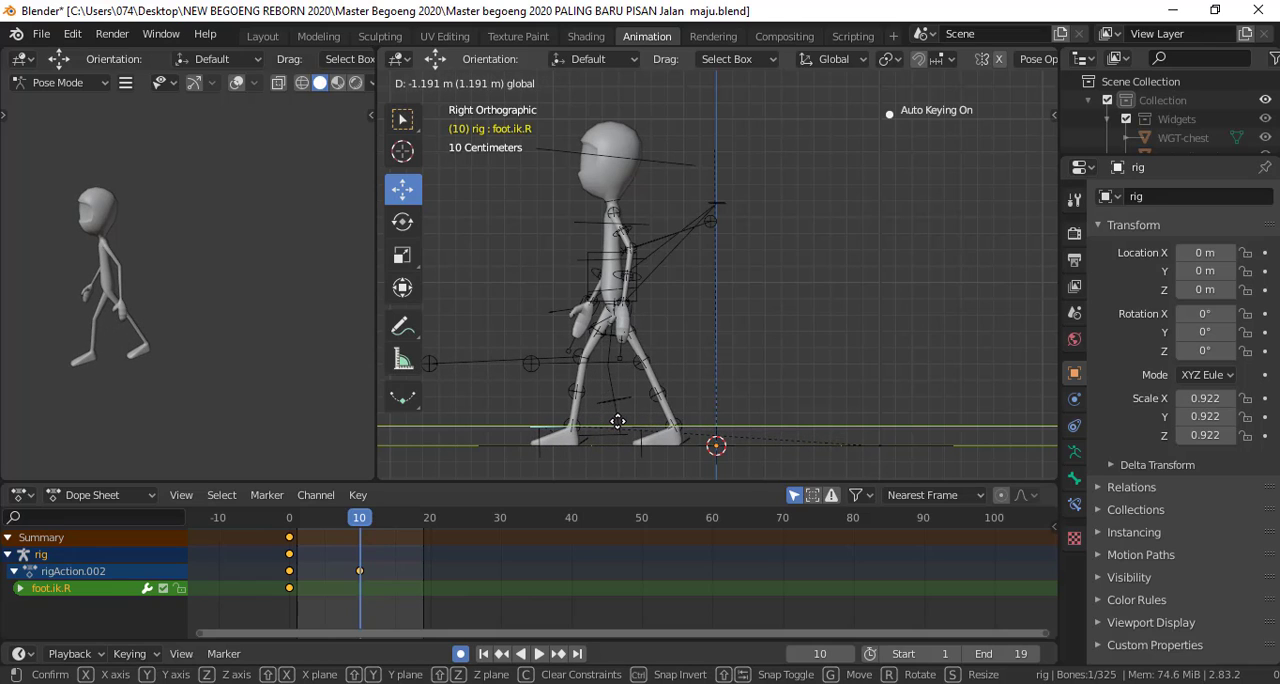
click(618, 421)
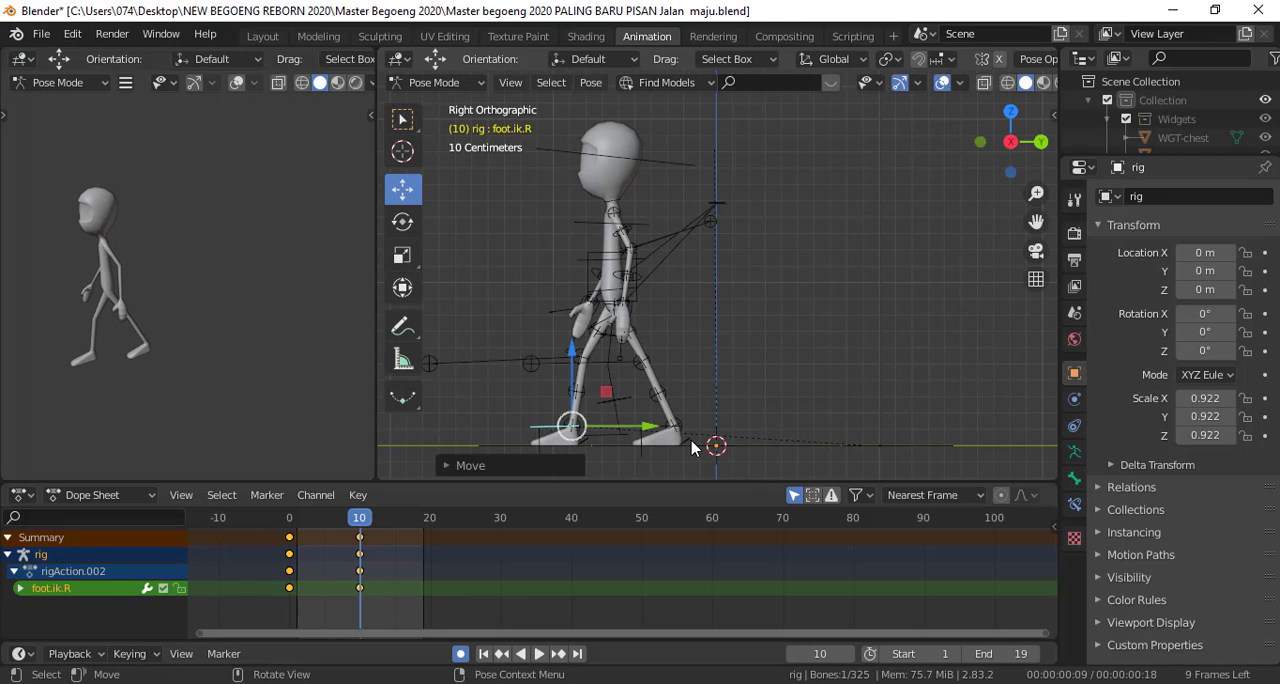
Rotate the left foot roll control by about -20° to lift the heel of the rear foot
click(724, 439)
key(r)
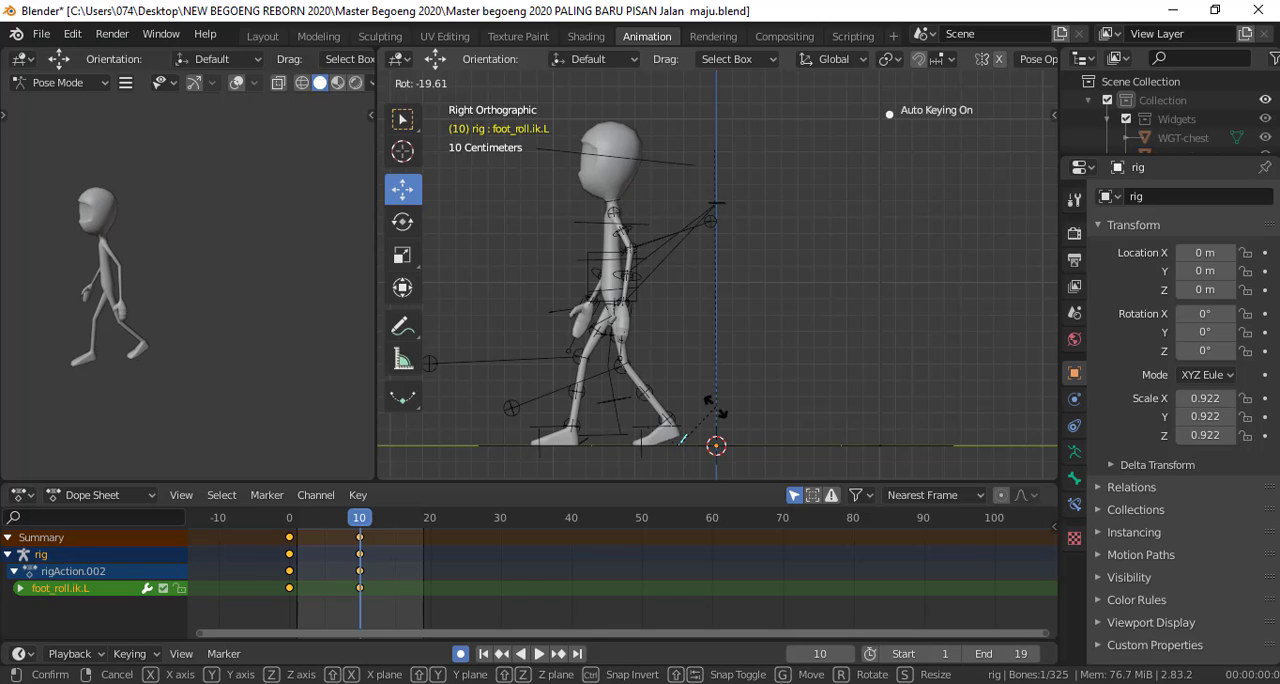
click(716, 408)
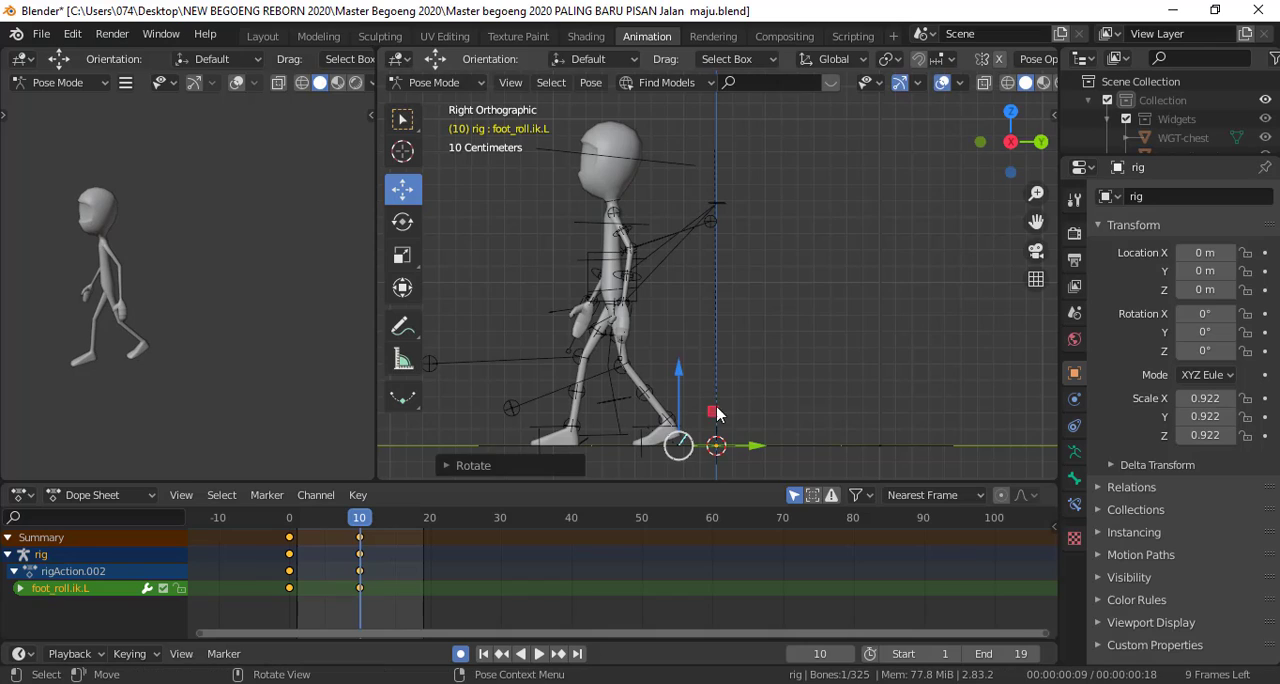
Rotate the right foot roll control by about 18° to raise the toes of the front foot onto its heel
click(600, 444)
click(582, 448)
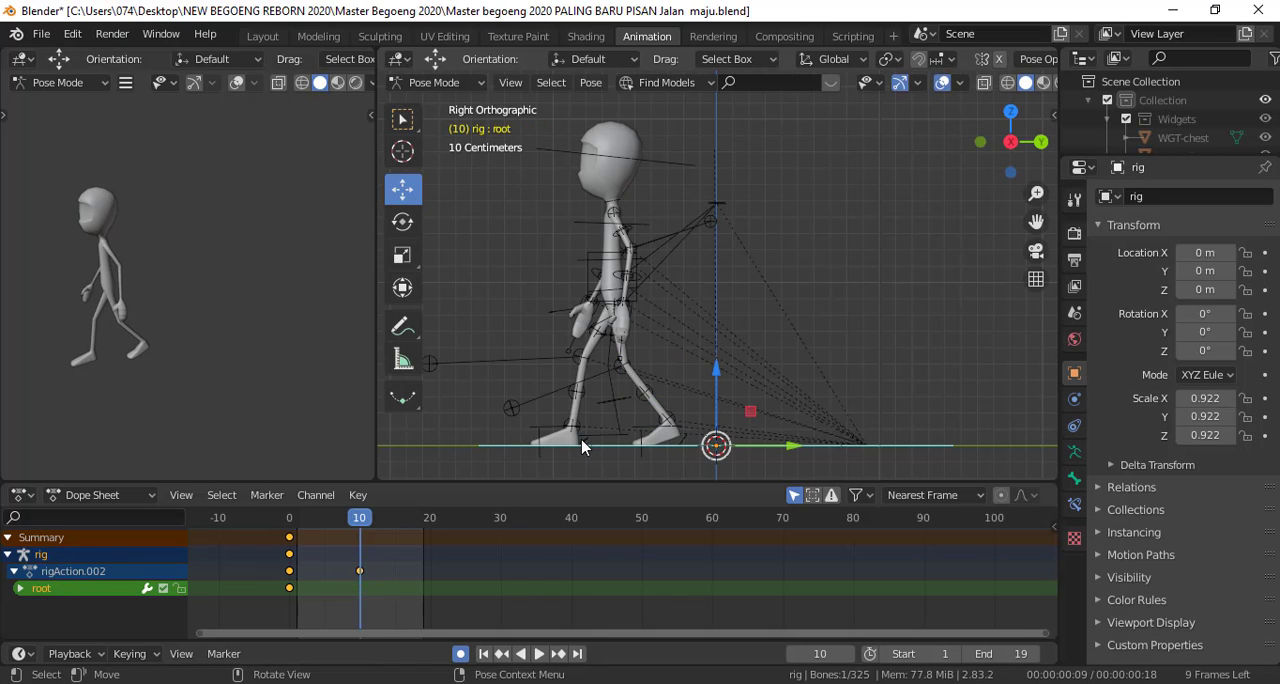
click(585, 447)
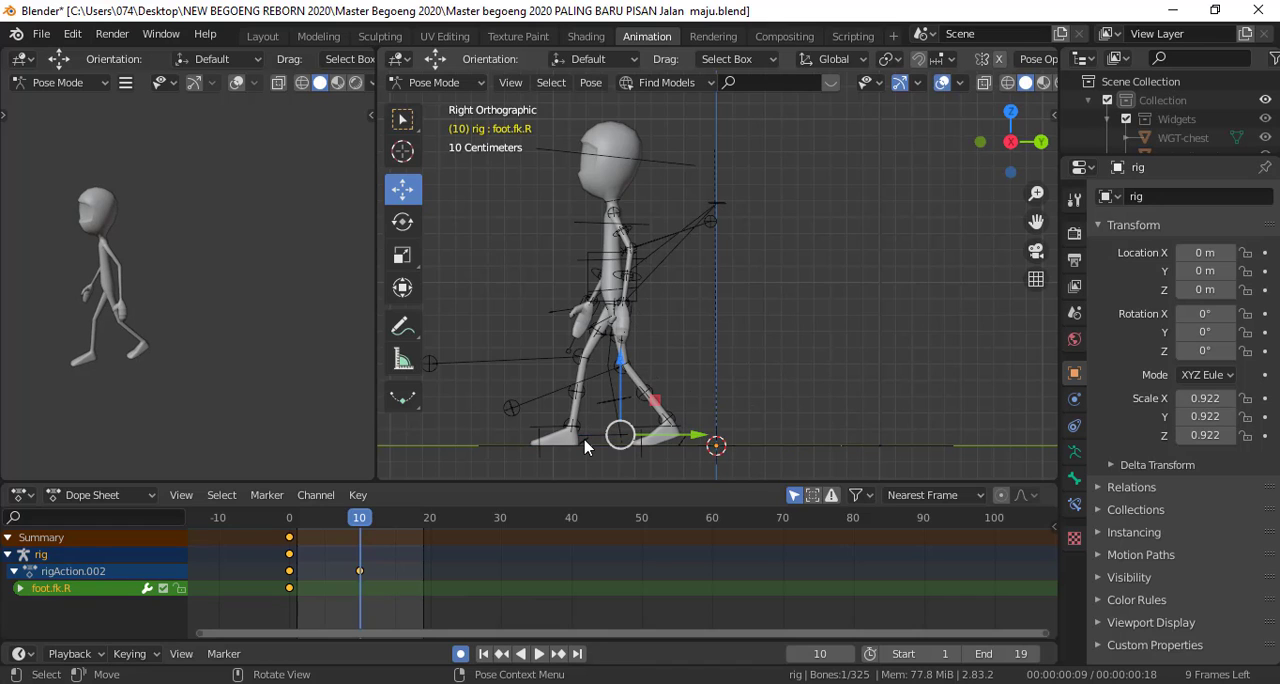
scroll(585, 447, up, 4)
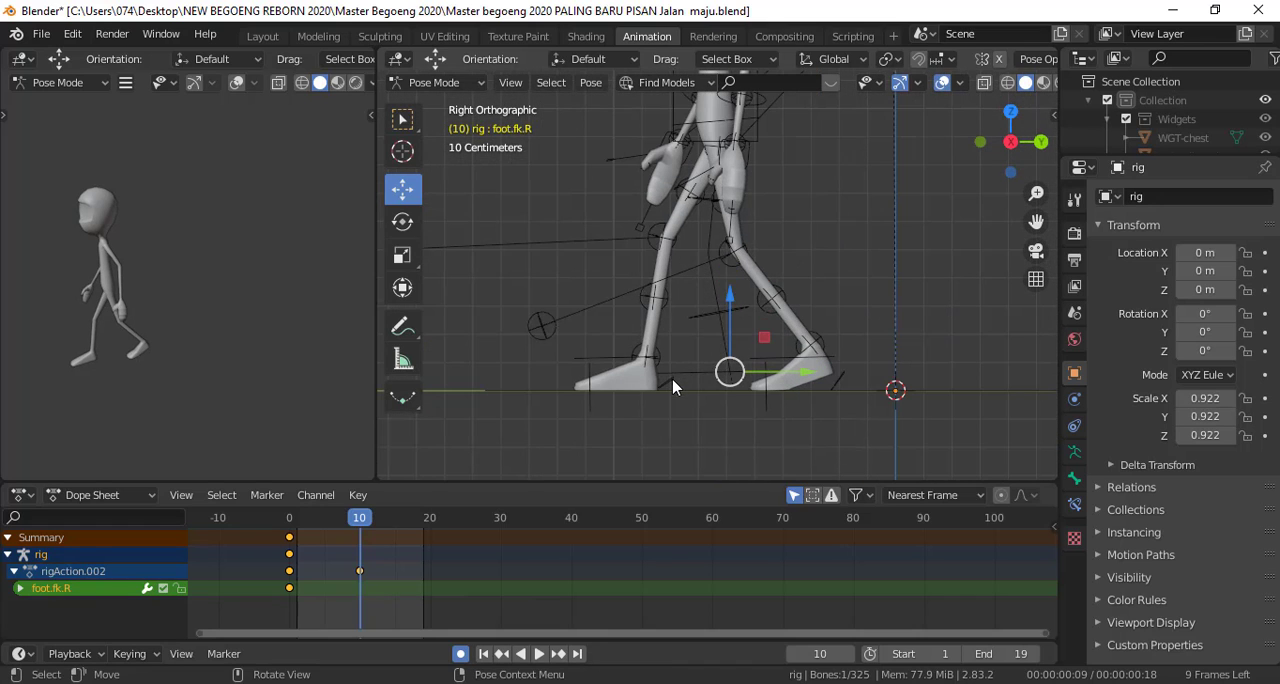
click(660, 386)
scroll(680, 395, down, 2)
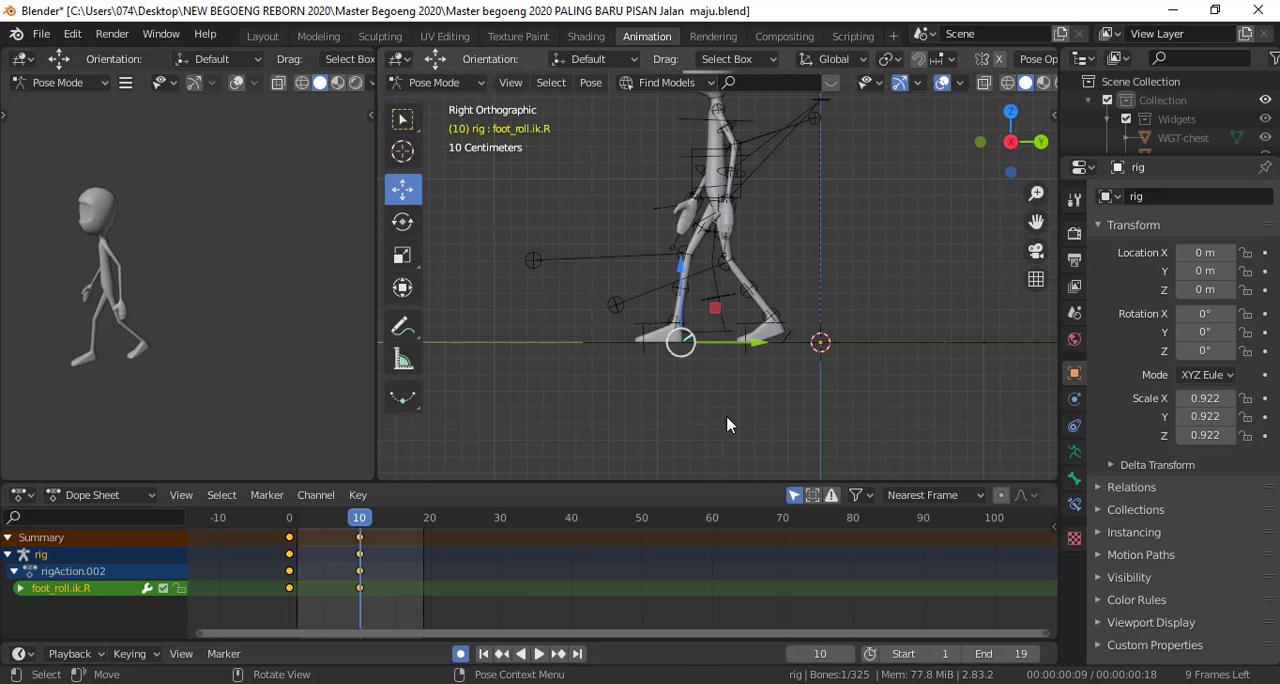
key(r)
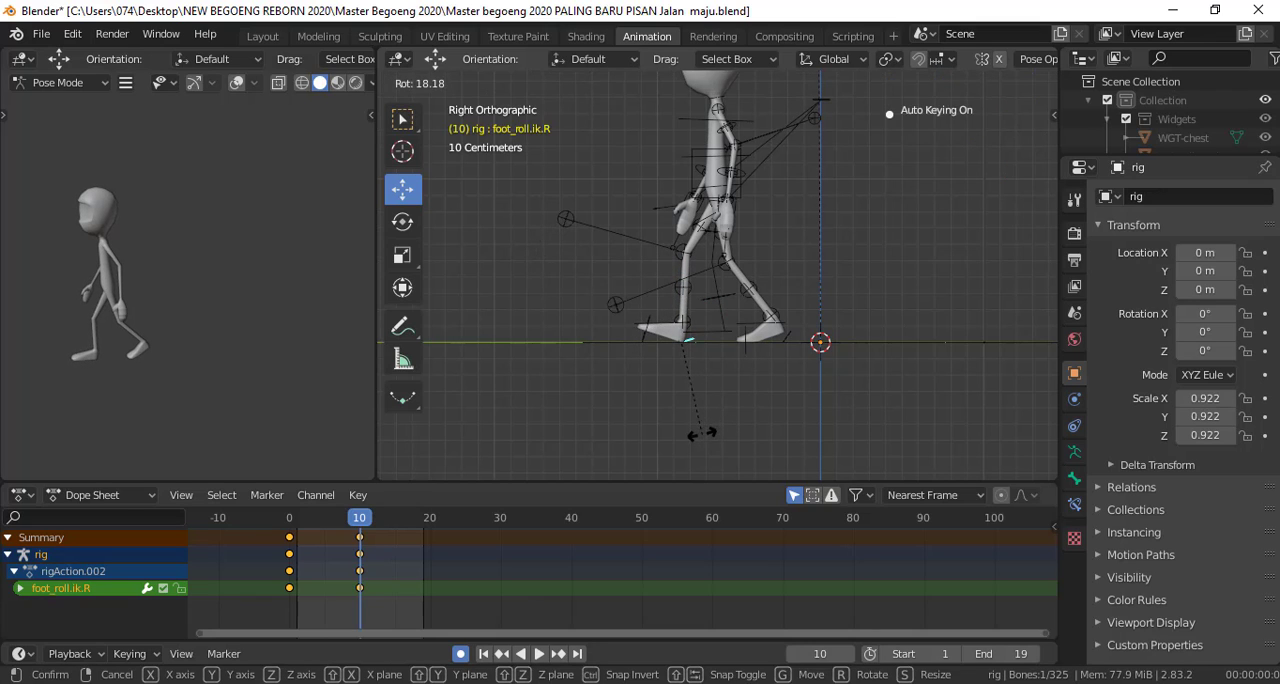
click(702, 434)
shift+middle_drag(802, 322, 767, 407)
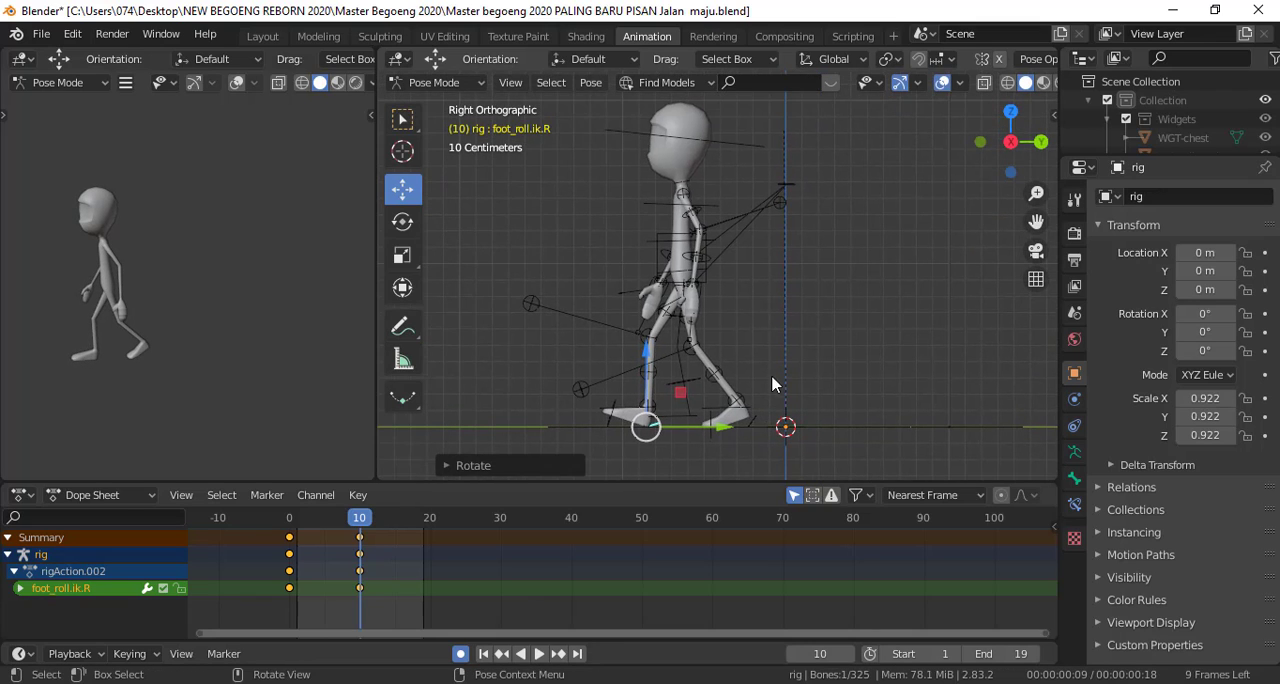
drag(367, 524, 287, 530)
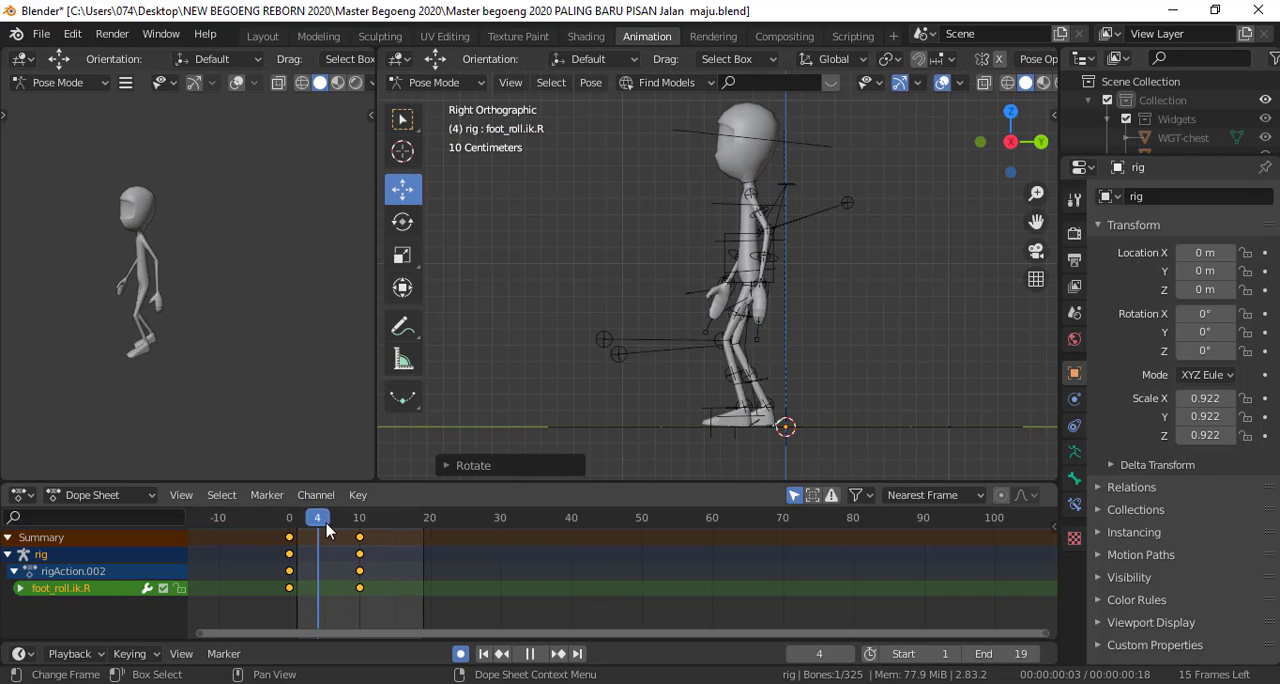
key(space)
Copy the pose of the left upper arm and forearm controls and paste it X-flipped onto the right arm
scroll(747, 278, up, 3)
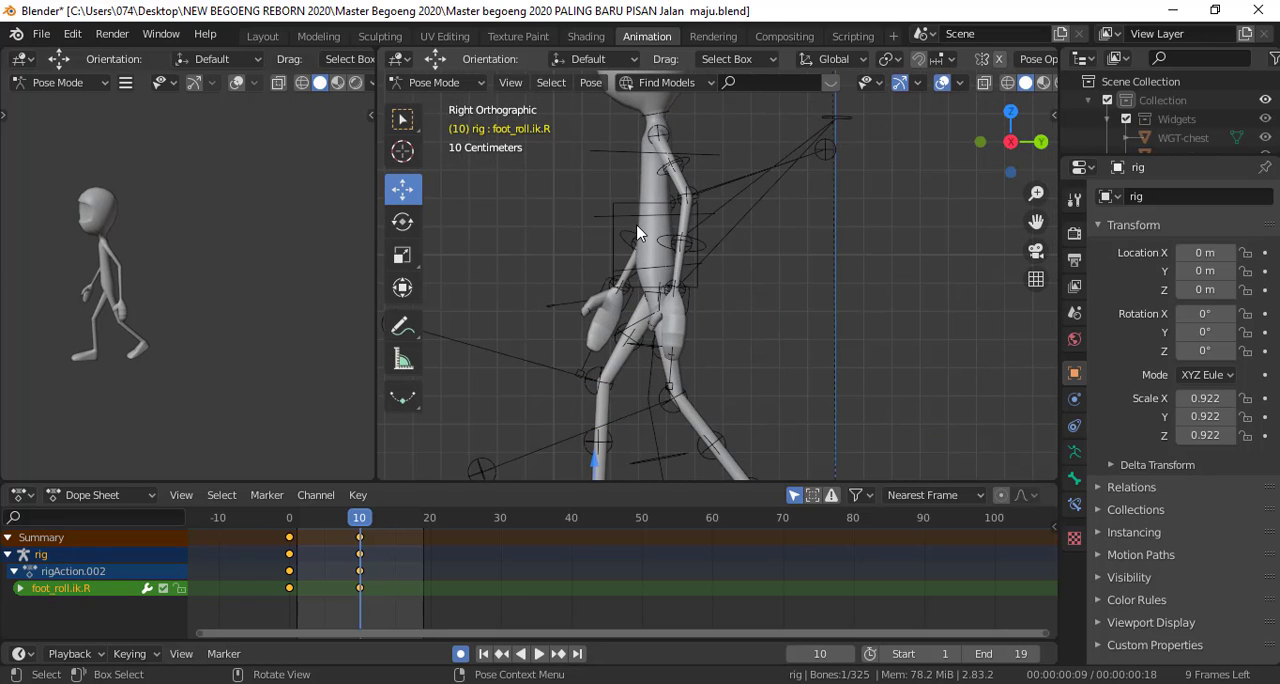
click(689, 169)
click(712, 246)
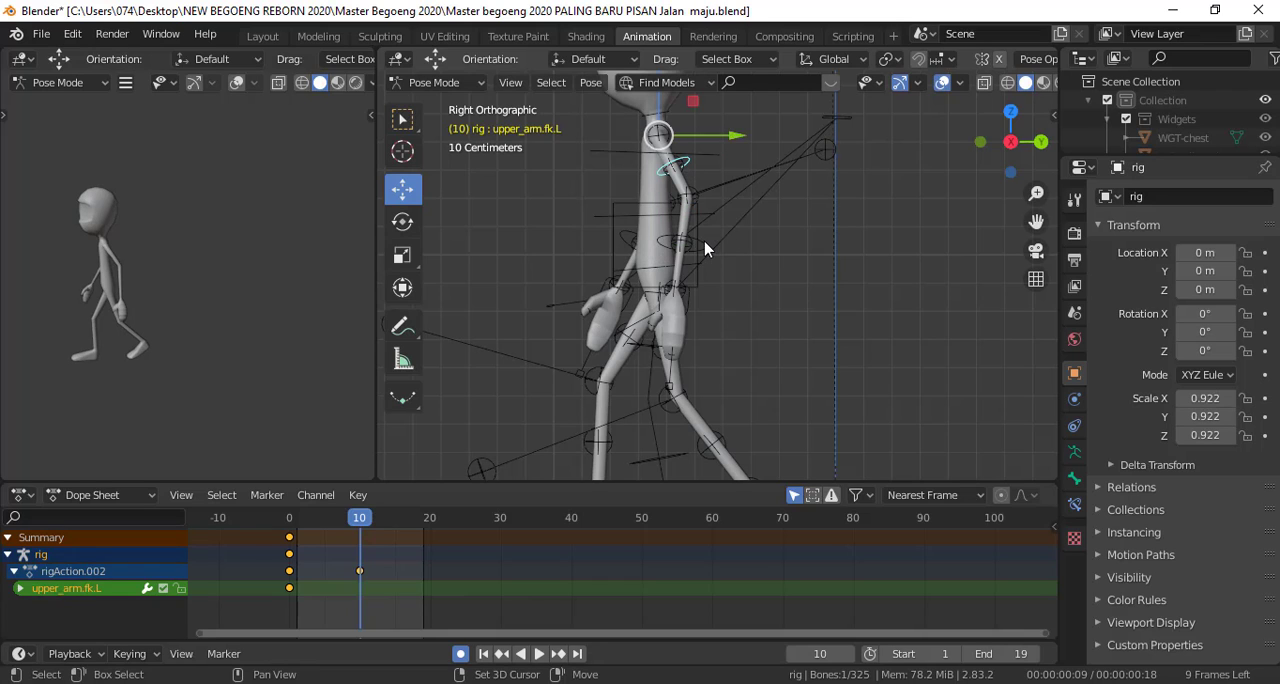
shift+click(710, 248)
right_click(926, 210)
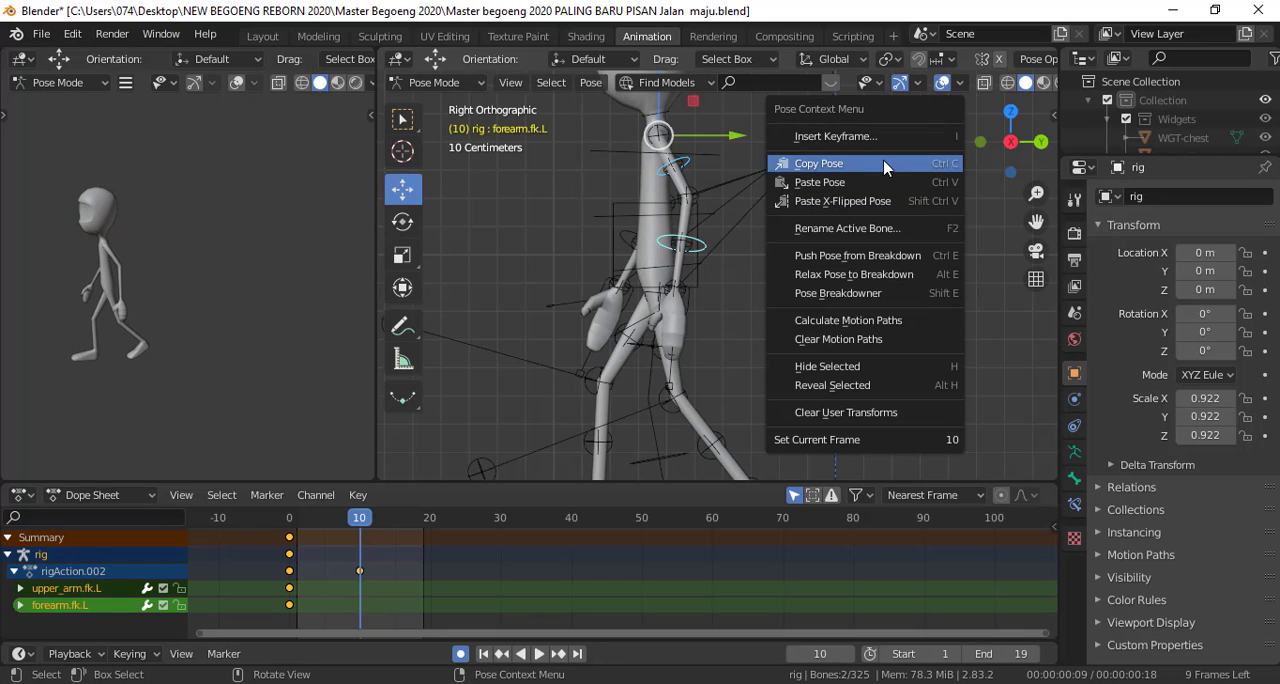
click(905, 172)
right_click(897, 196)
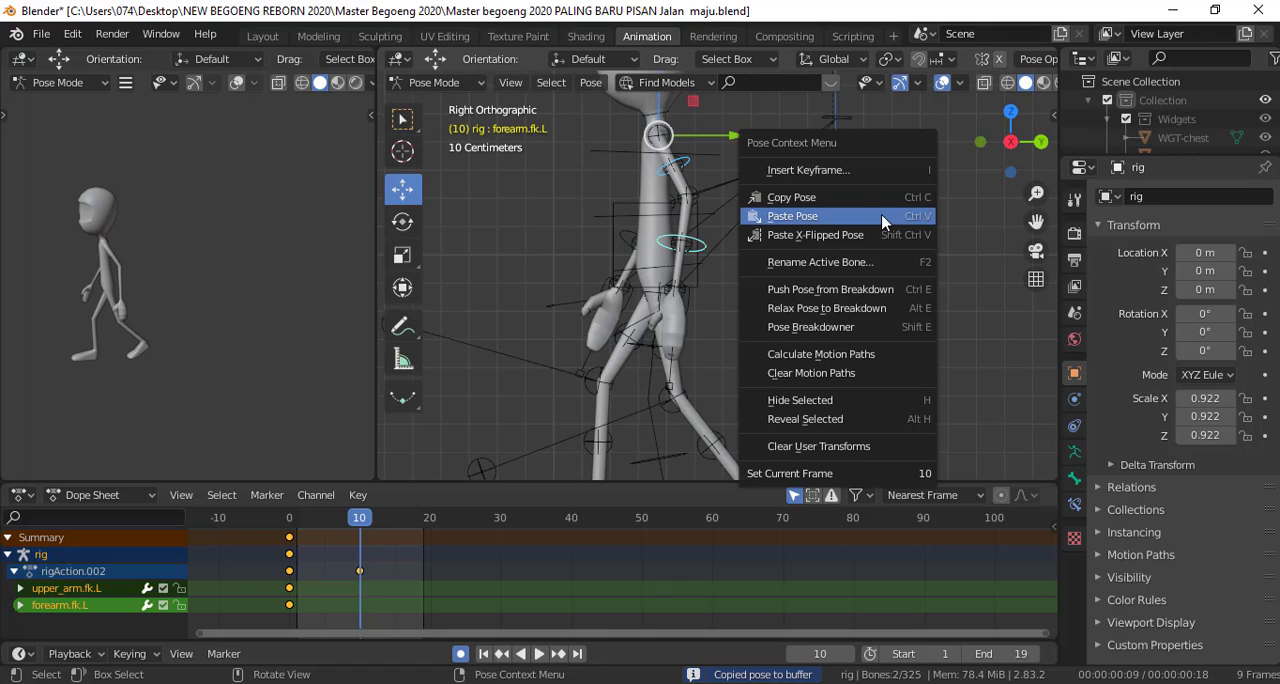
click(887, 236)
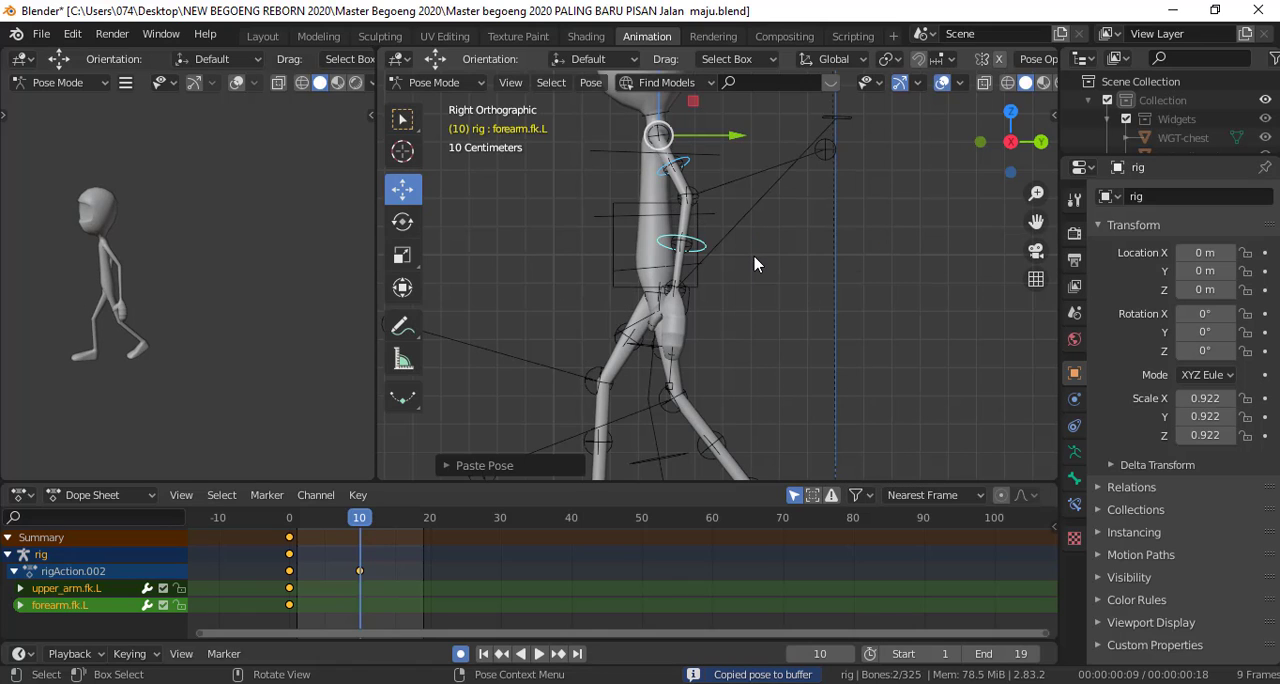
Swing the left upper arm and forearm forward together in side view, fine-tuning the angle against the forward arm at frame 0
key(r)
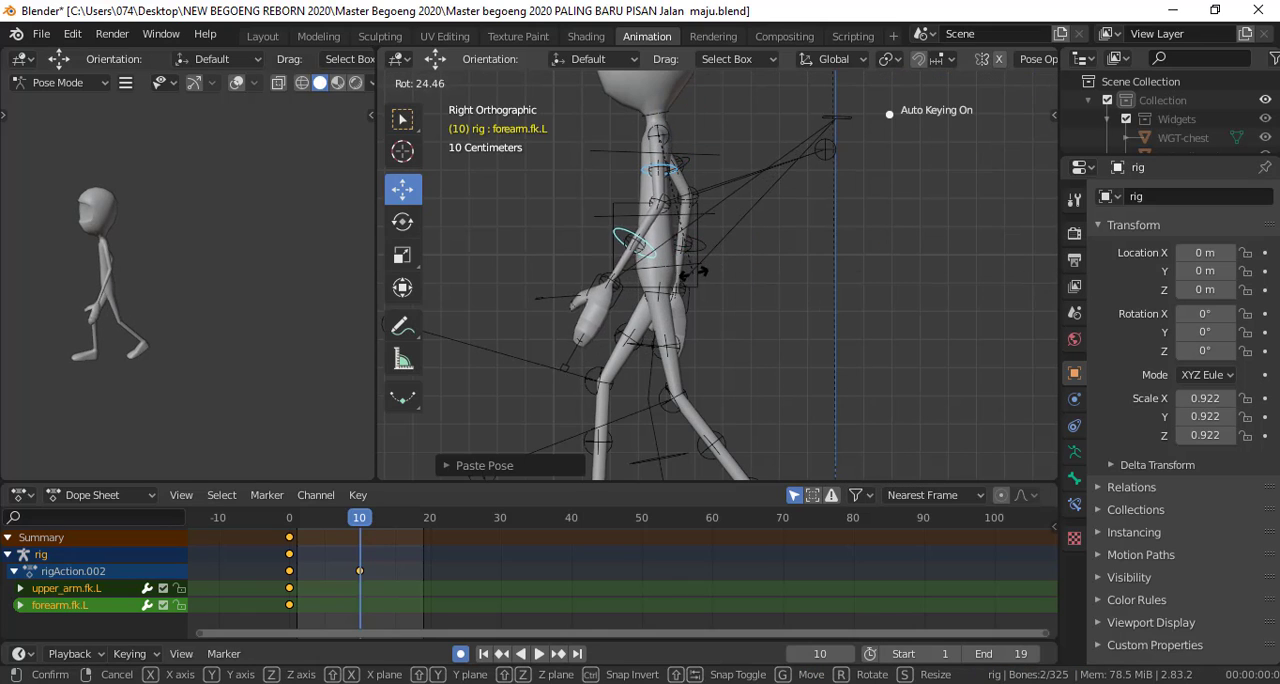
click(690, 270)
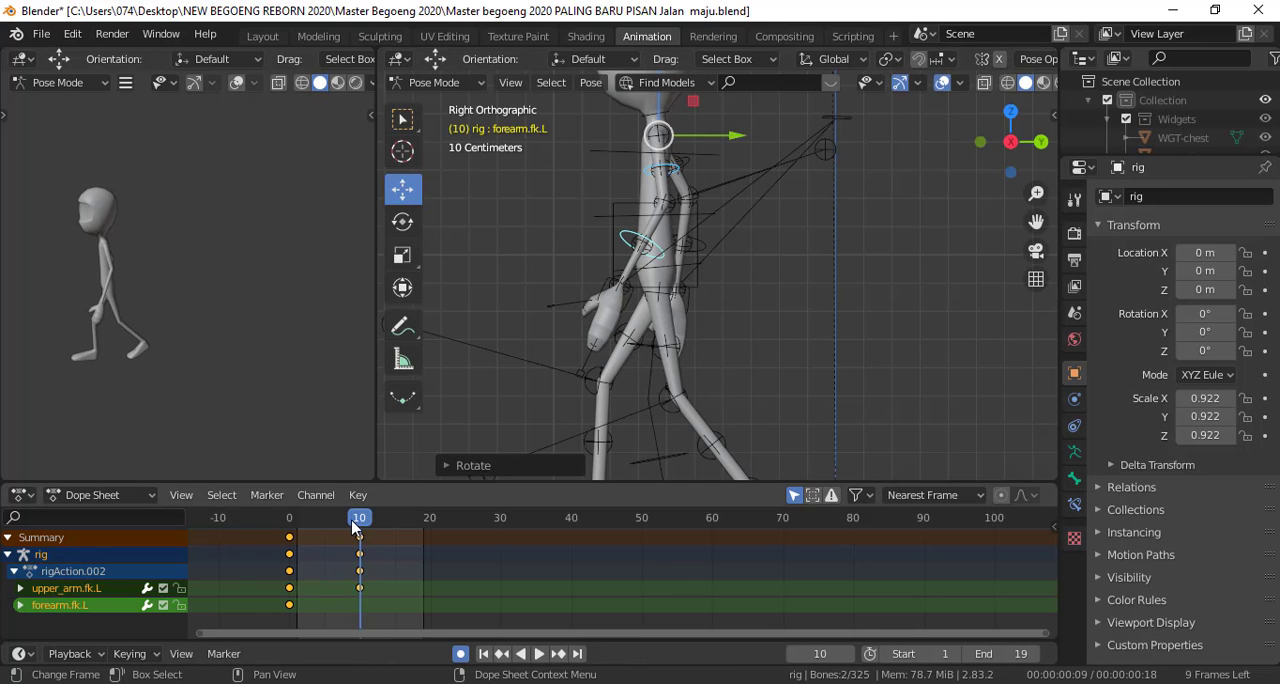
key(space)
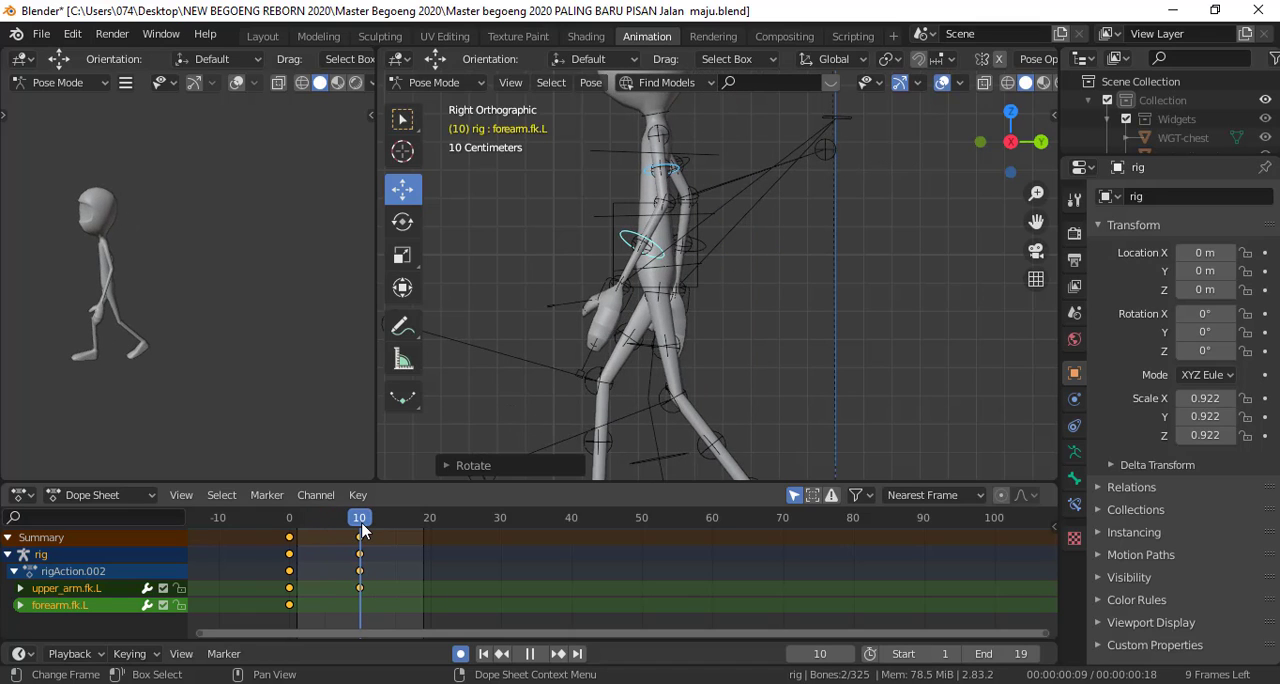
click(290, 540)
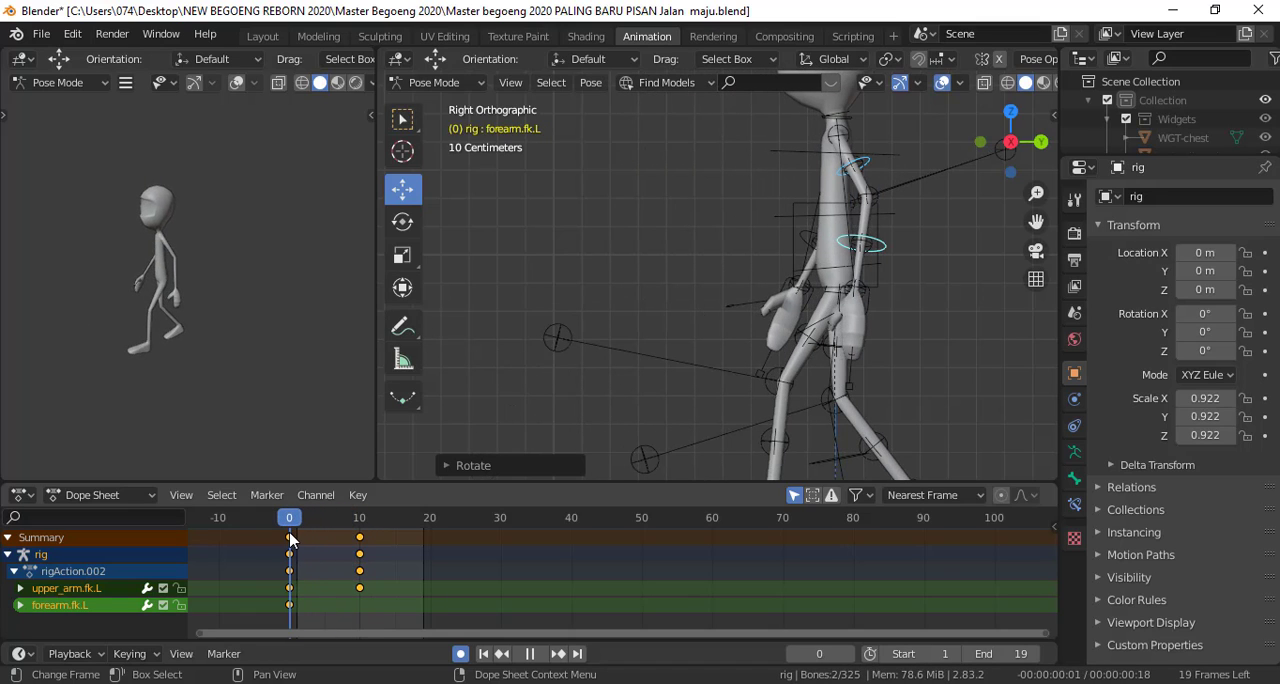
key(space)
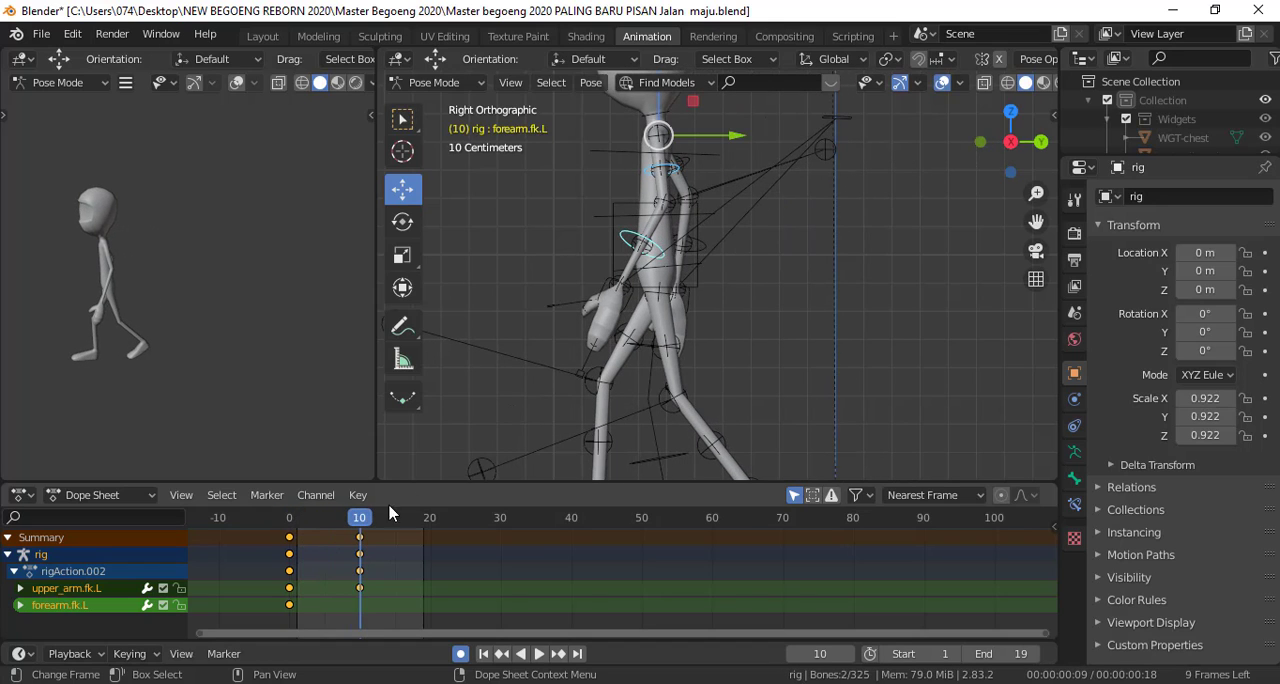
key(r)
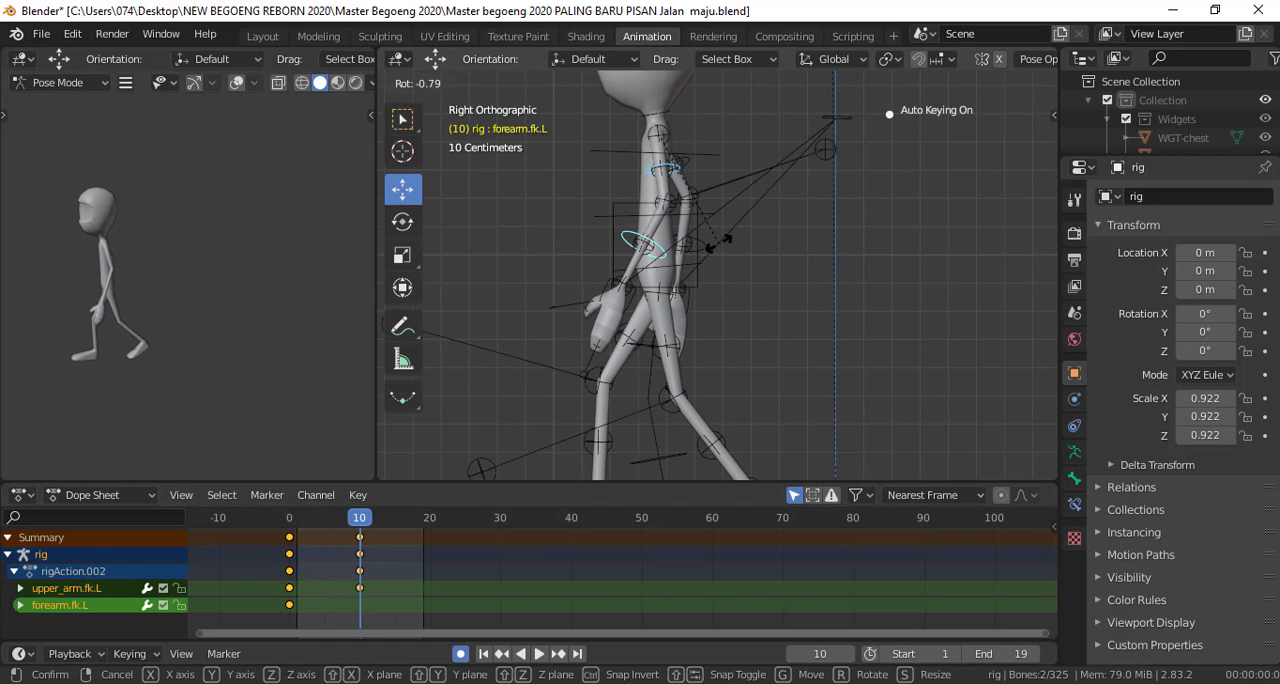
key(Return)
Insert a keyframe for all bones of the rig at frame 10
scroll(720, 305, down, 2)
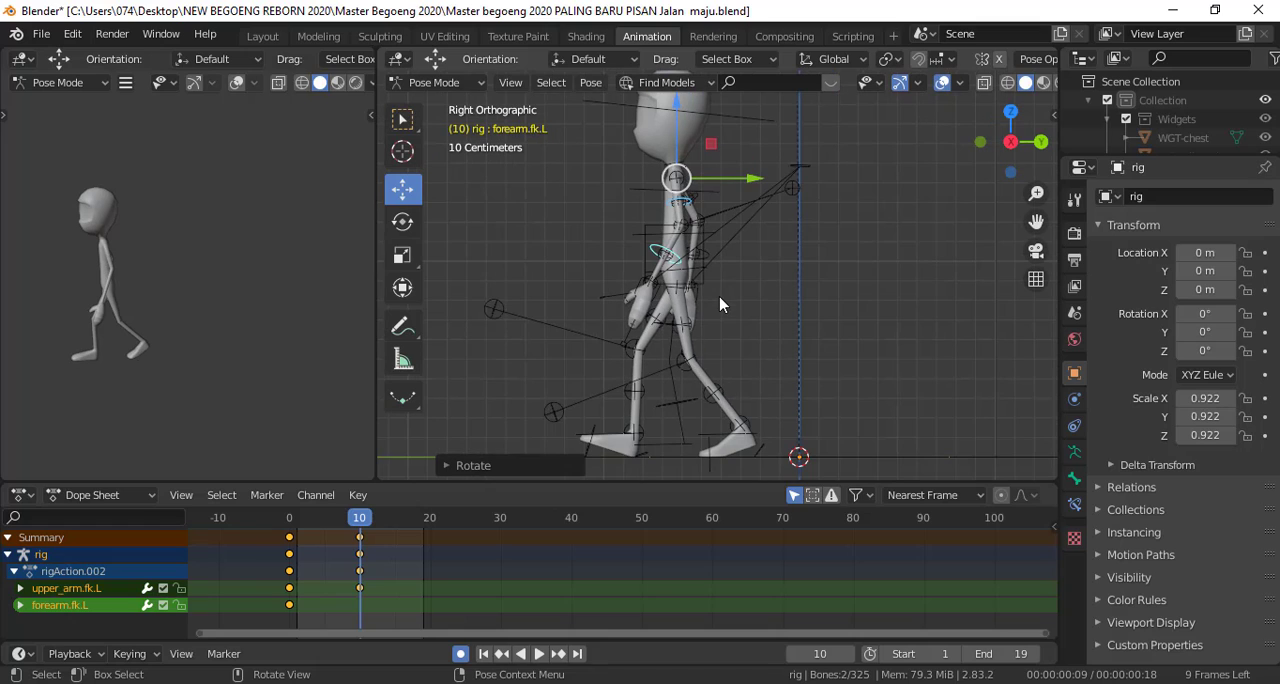
key(a)
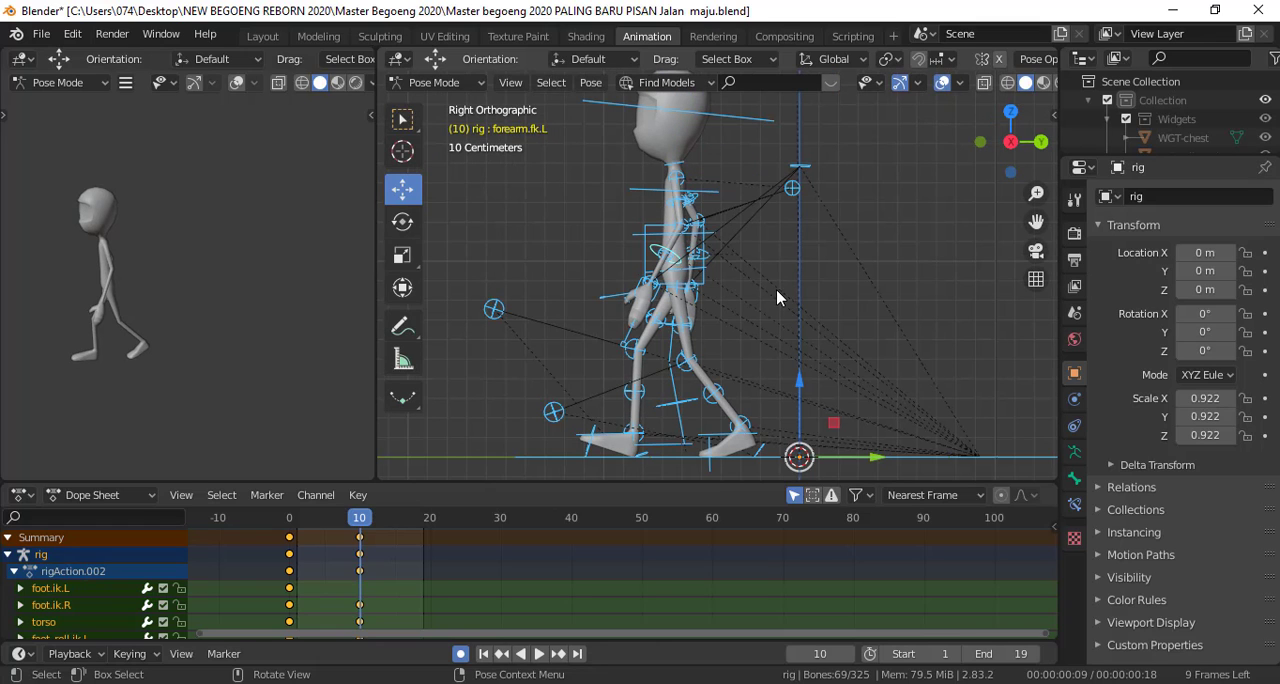
key(i)
click(887, 229)
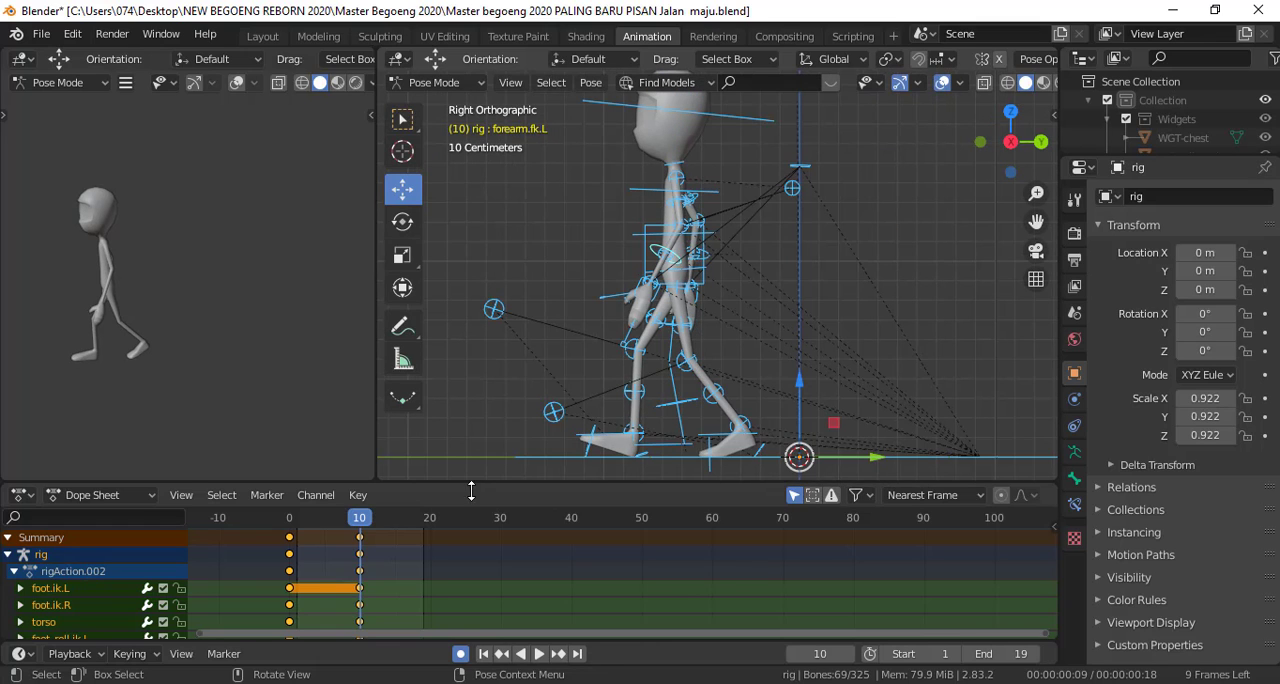
Go to frame 5 and raise the torso control vertically in side view until the legs straighten
key(space)
drag(304, 533, 287, 535)
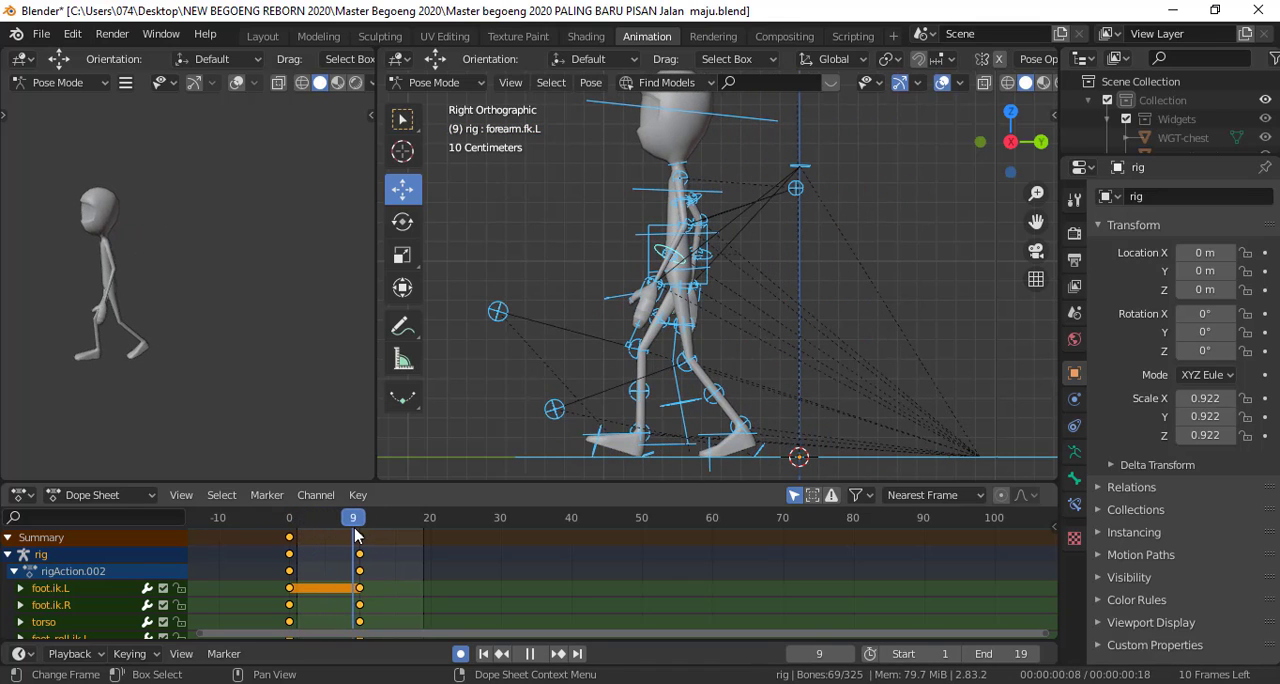
drag(362, 537, 331, 531)
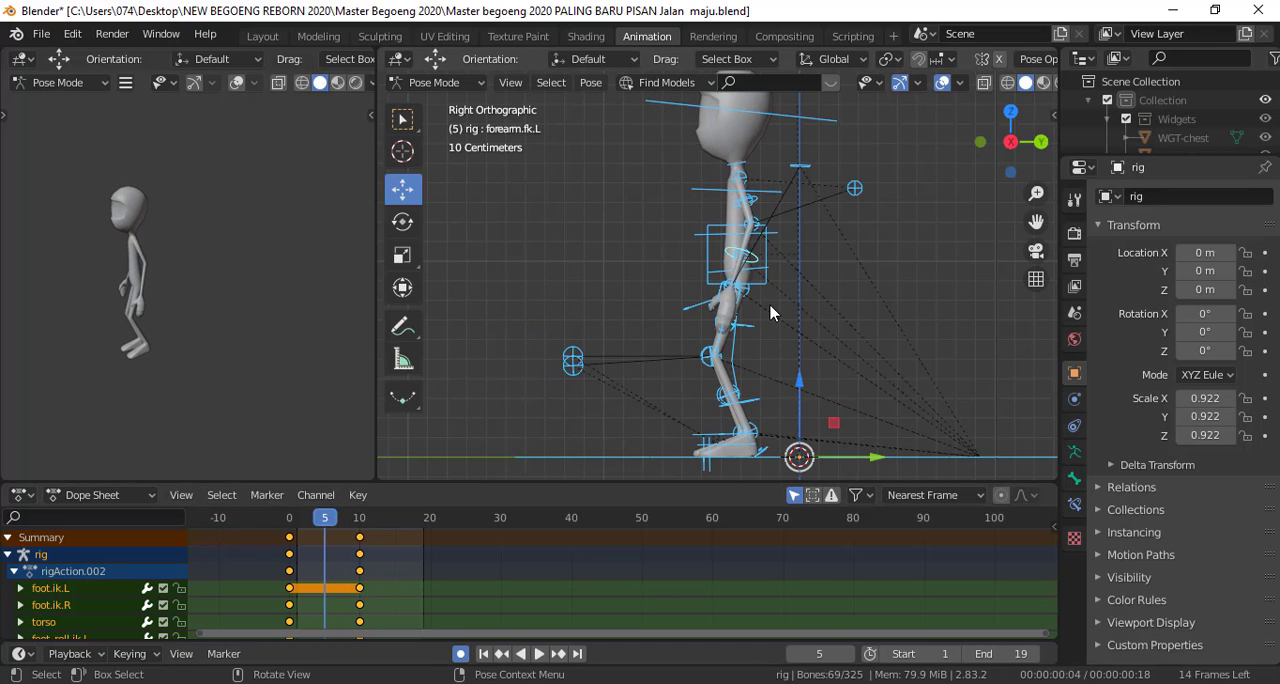
click(733, 232)
key(g)
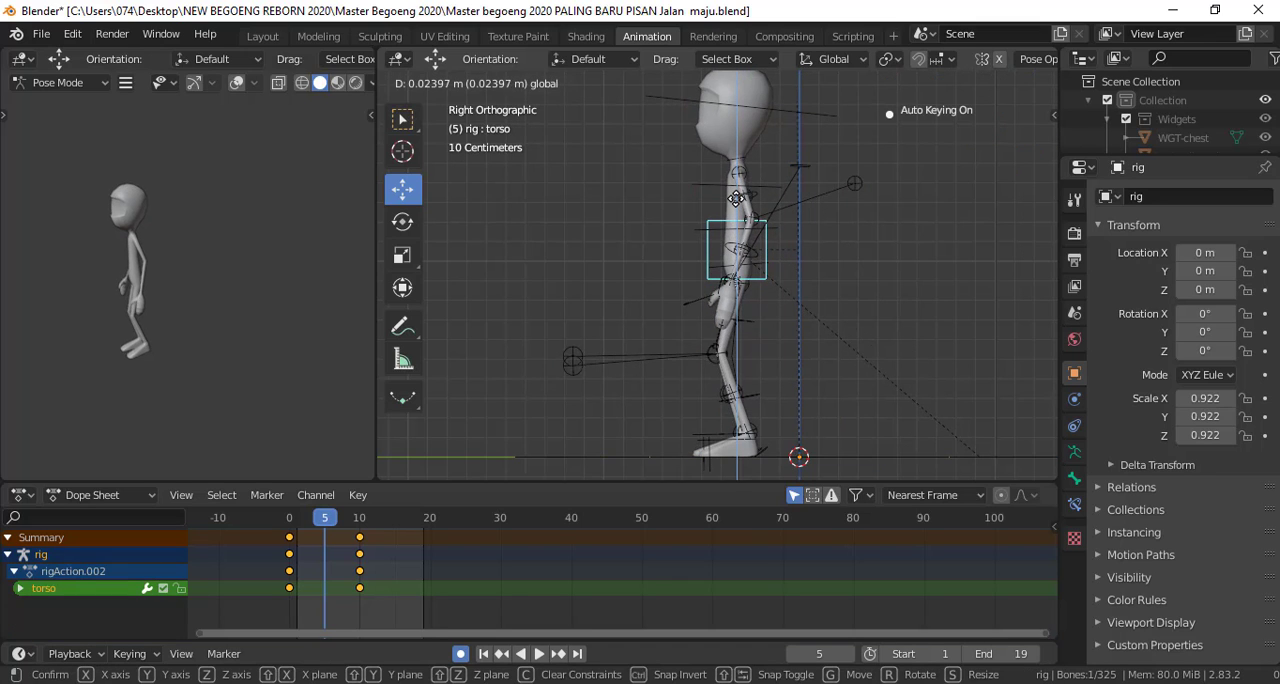
click(738, 193)
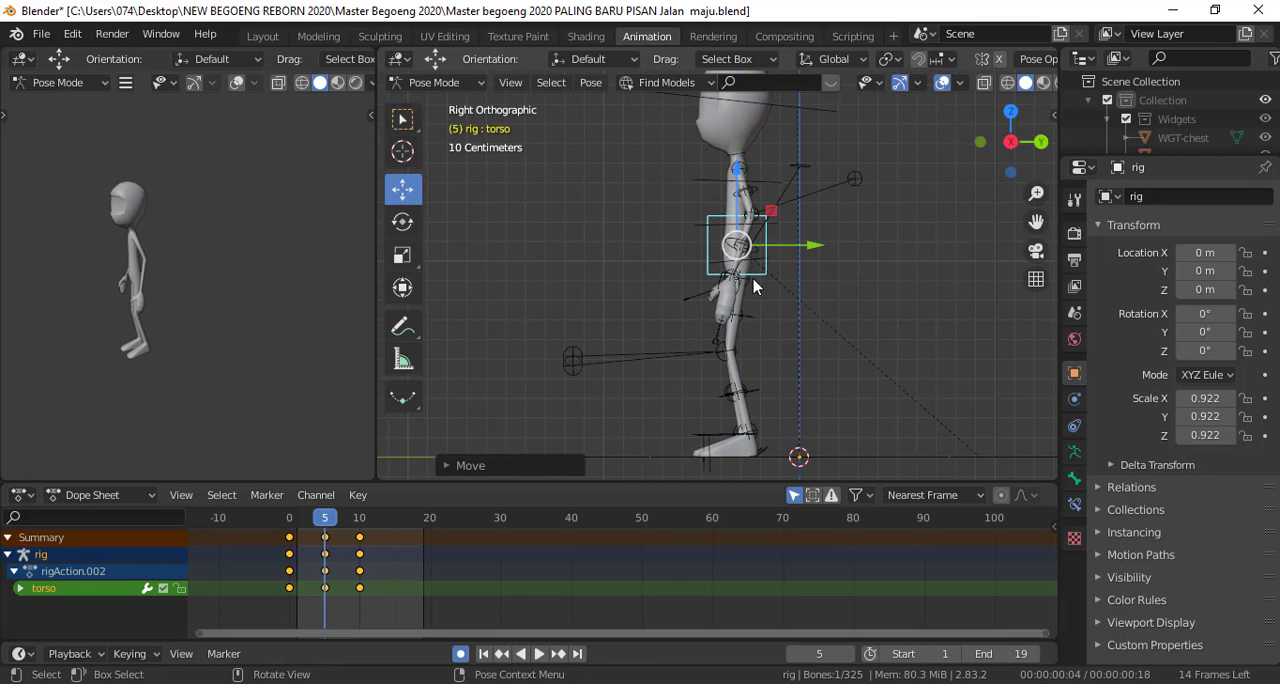
Try to lift the right foot with its FK control in side view at frame 5
middle_drag(738, 200, 712, 381)
click(689, 407)
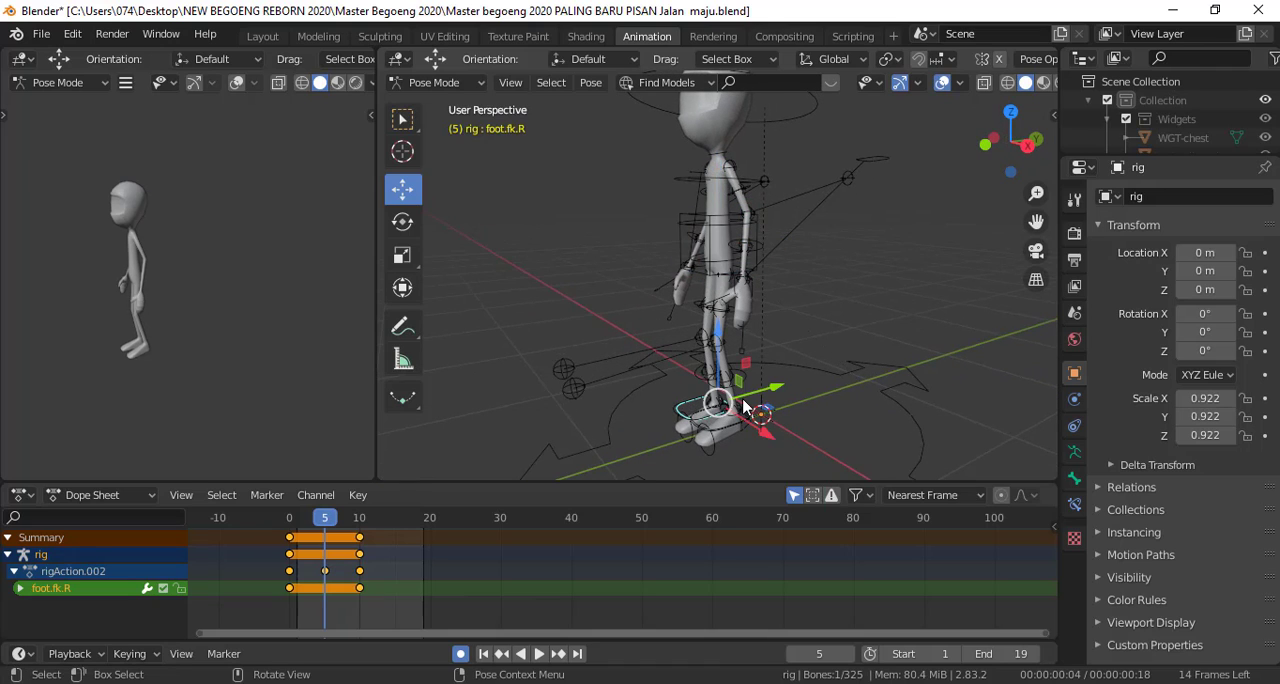
key(KP_3)
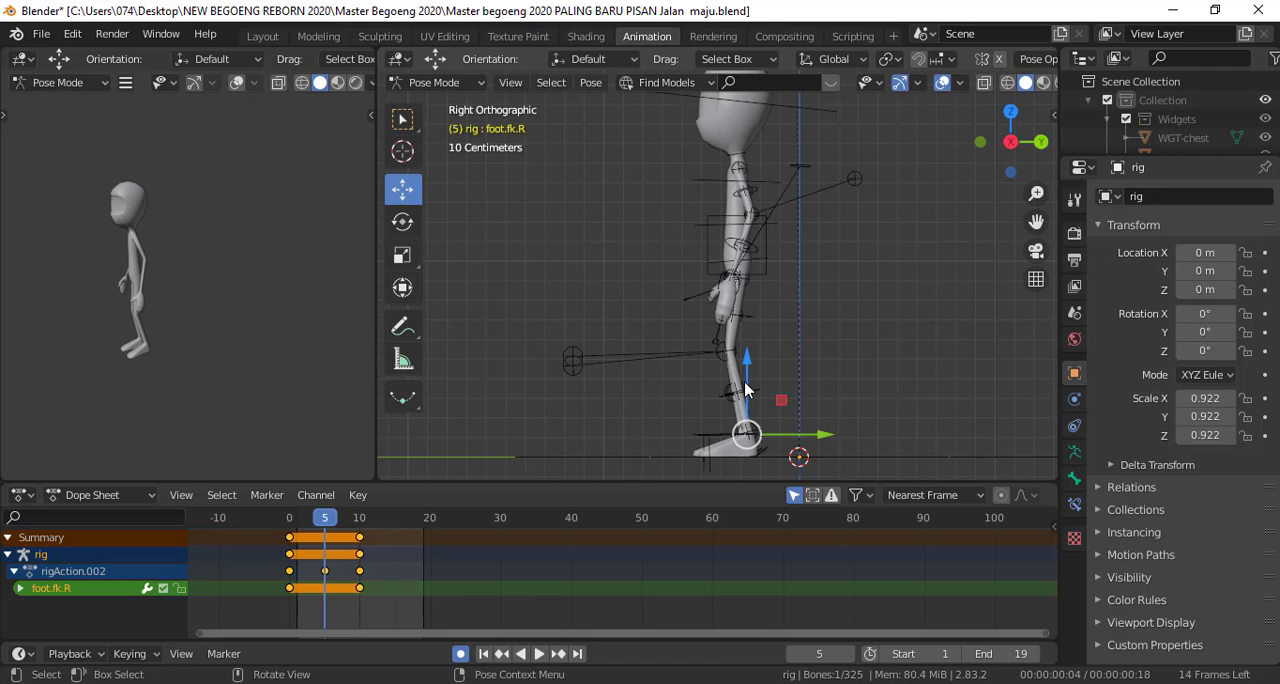
click(752, 354)
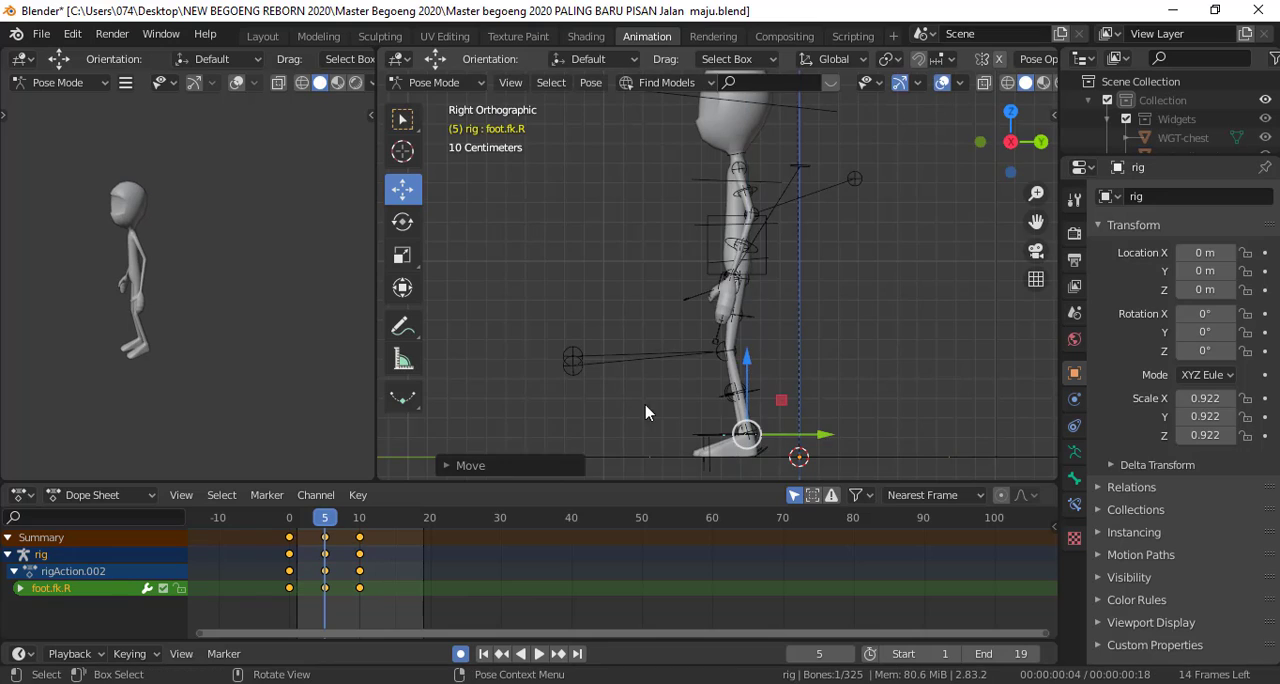
Lift the right foot IK control about 0.26 m up and 0.11 m back in side view, and rotate its toes steeply downward
middle_drag(643, 409, 670, 435)
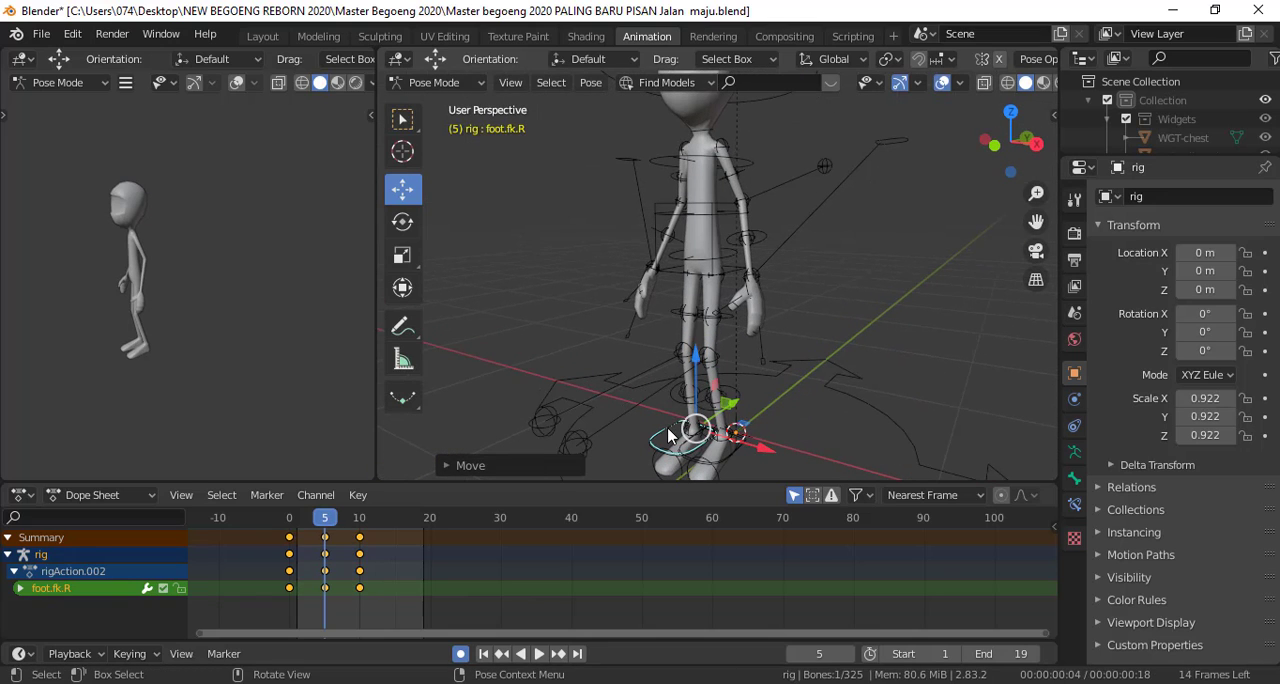
click(670, 435)
key(KP_3)
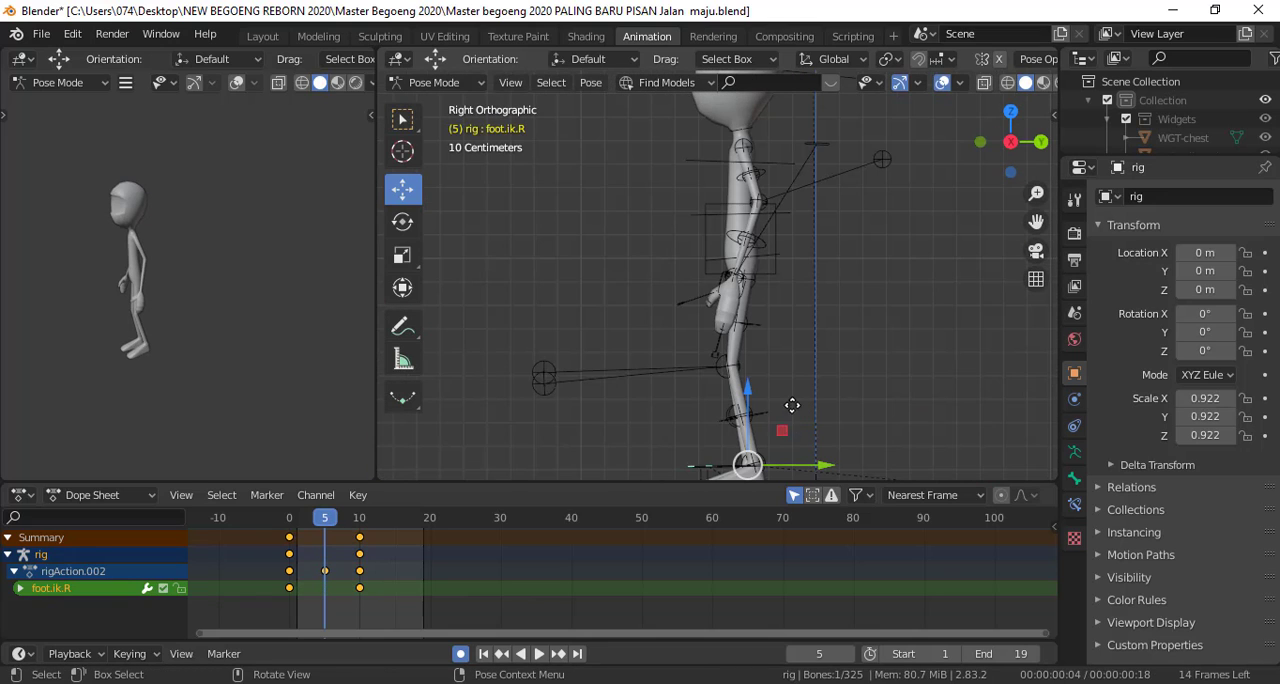
key(g)
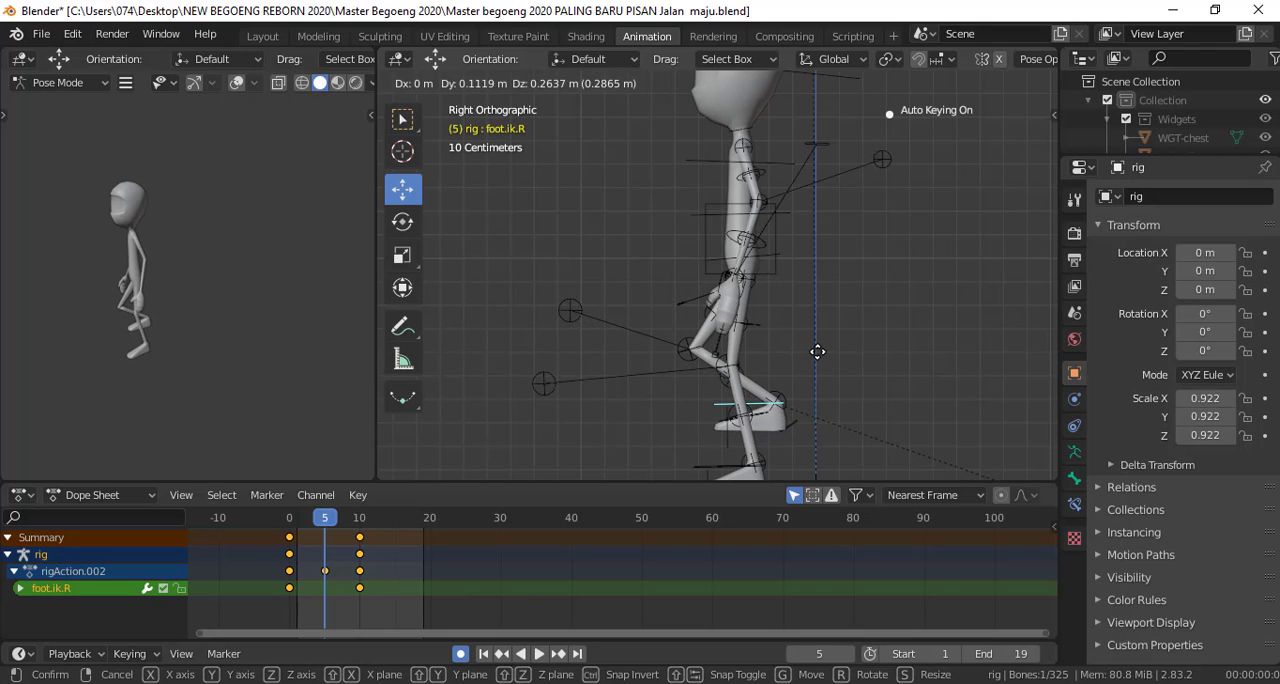
click(817, 356)
key(r)
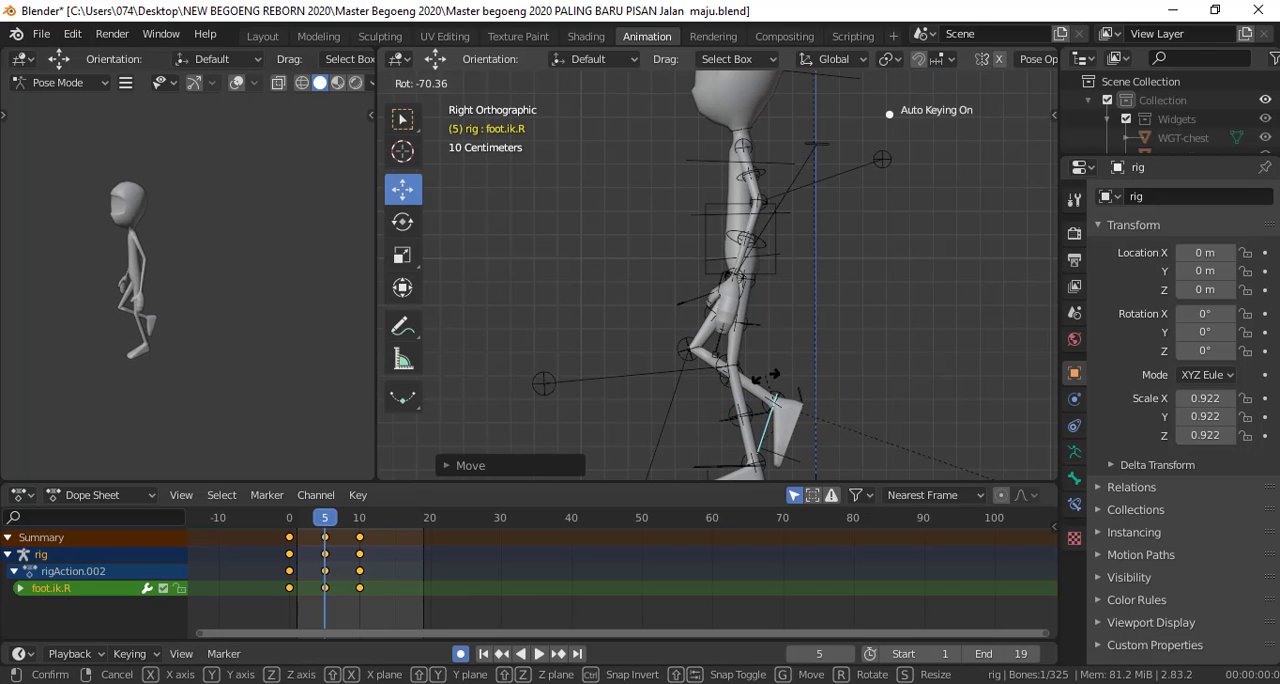
click(776, 365)
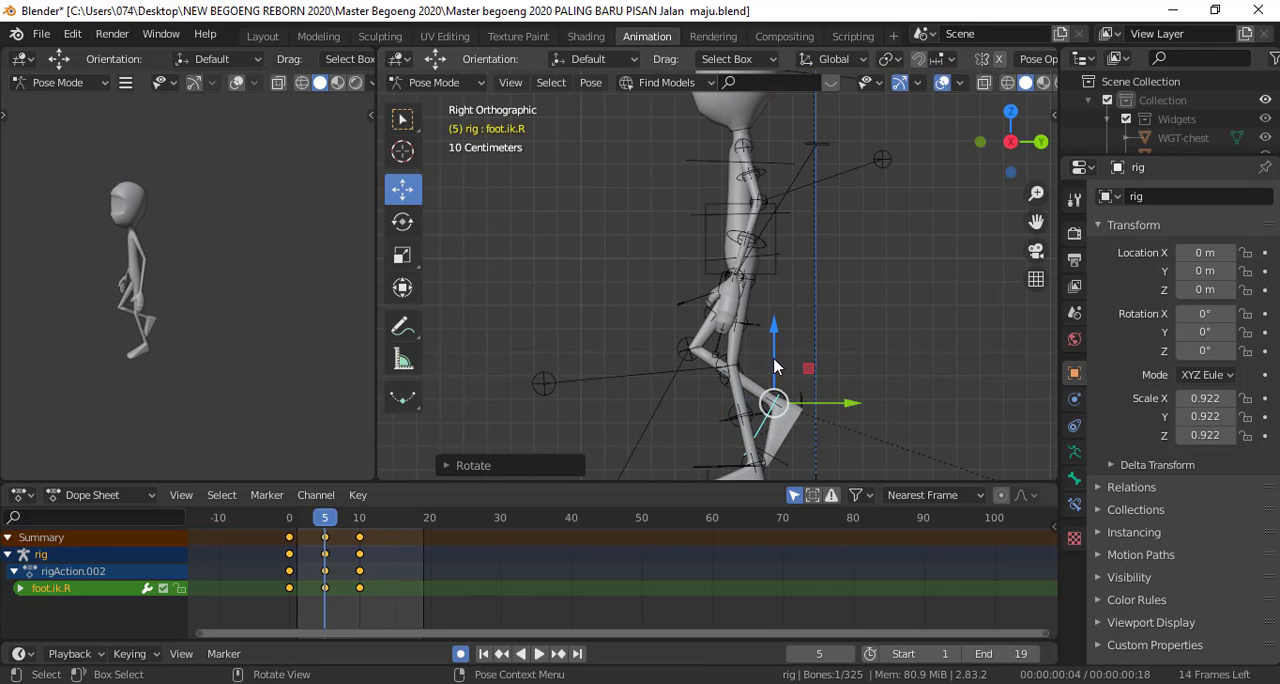
Shift the torso control slightly backward along Y over the supporting foot at frame 5
click(795, 245)
key(g)
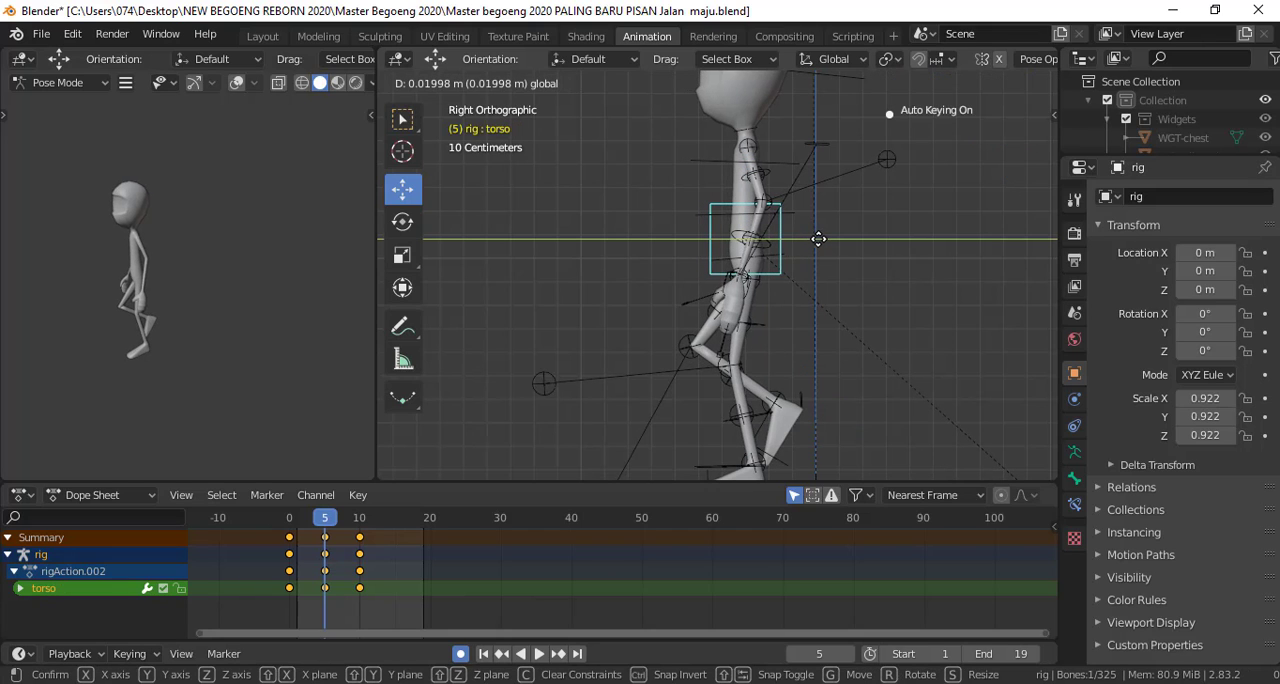
click(822, 240)
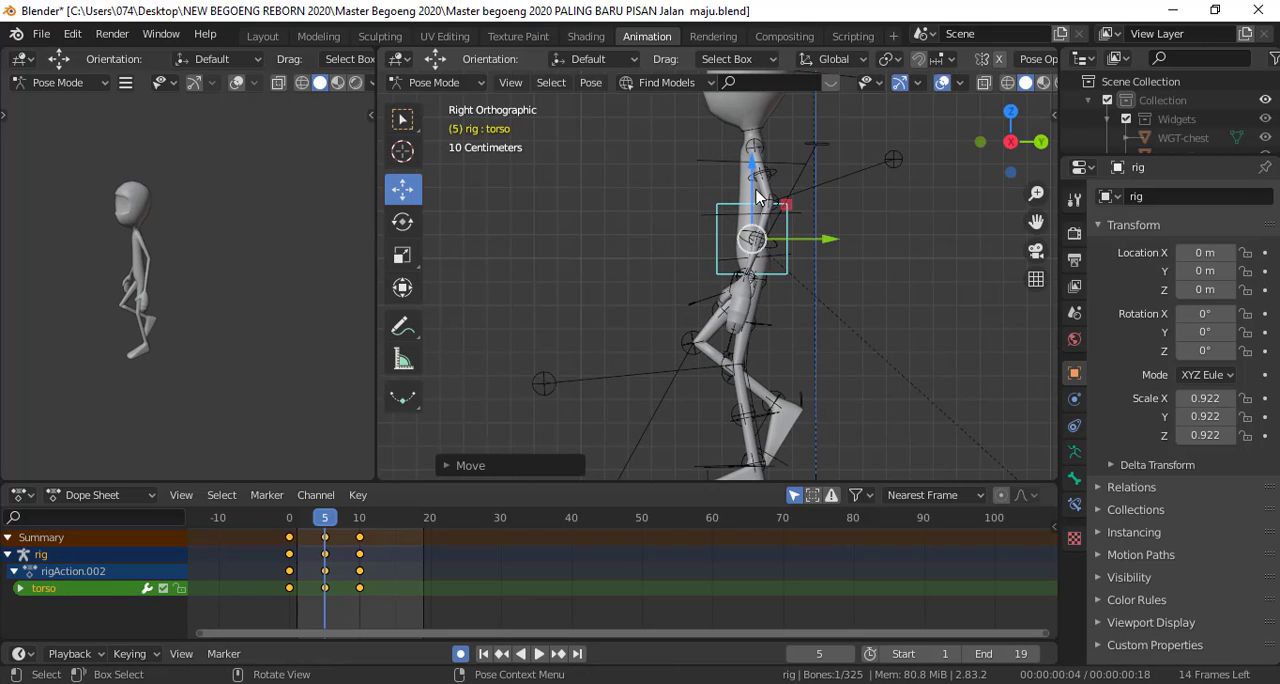
drag(757, 195, 754, 183)
scroll(602, 351, down, 1)
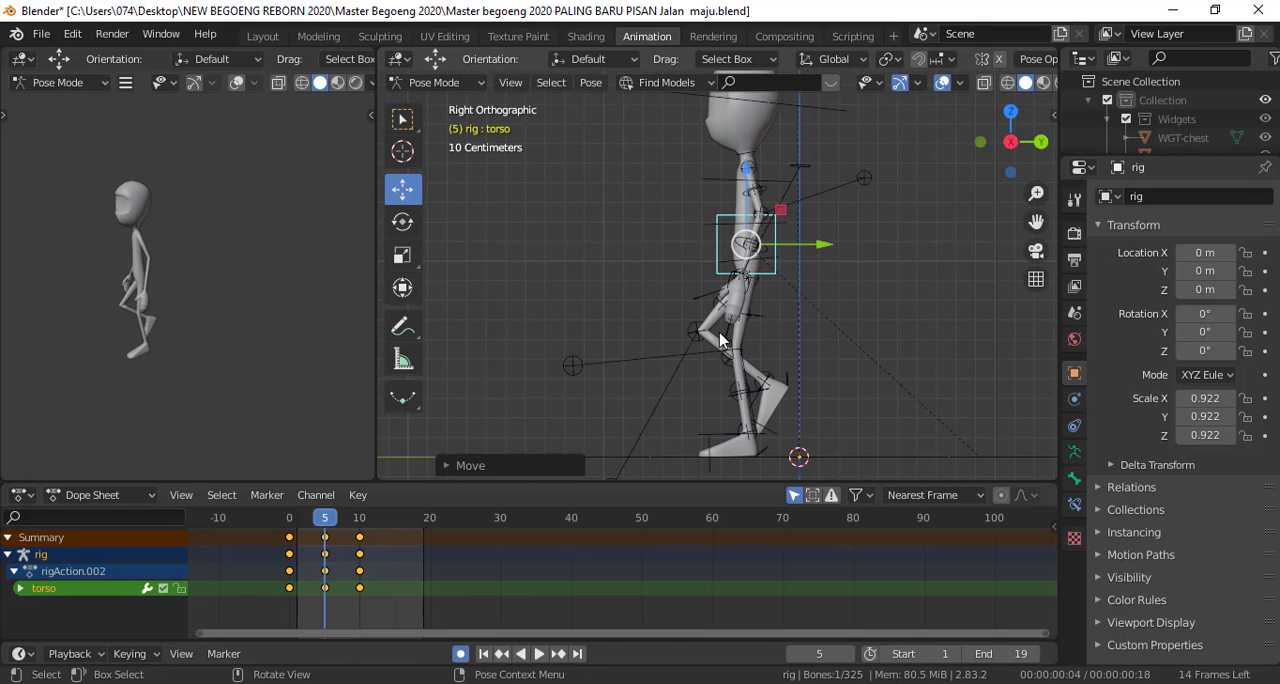
Insert a keyframe for all bones of the rig at frame 5 and preview the motion through frame 10
key(a)
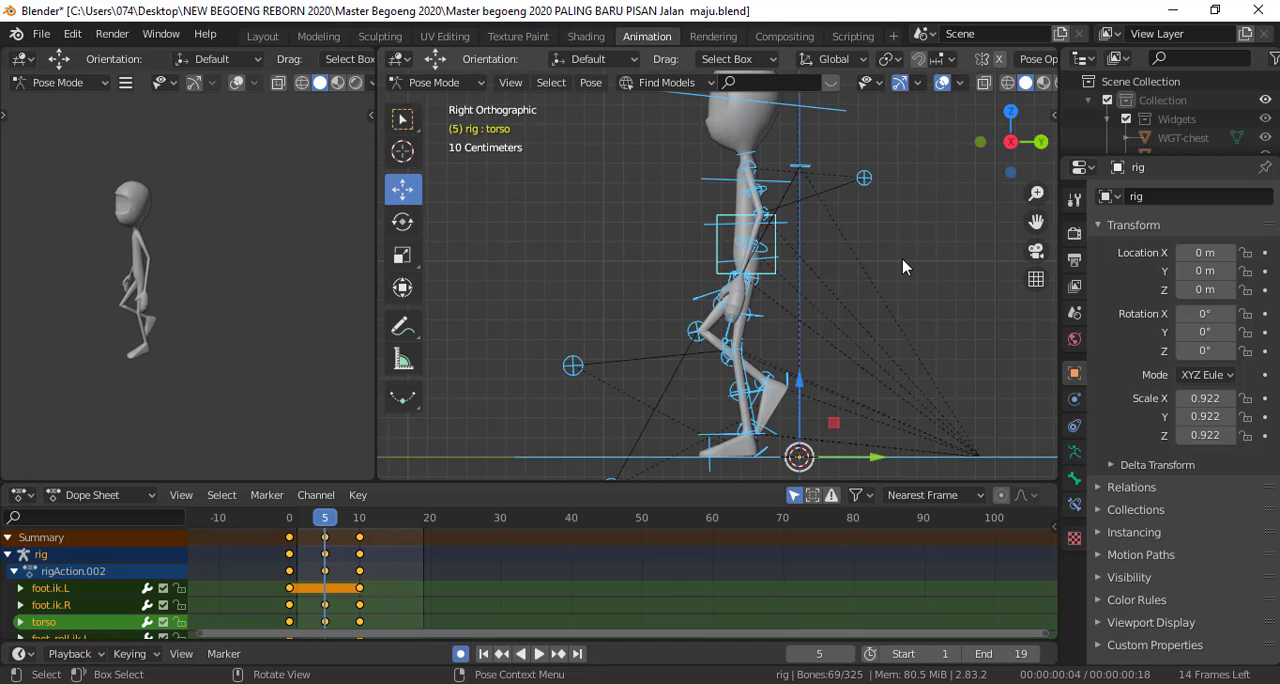
key(i)
click(899, 260)
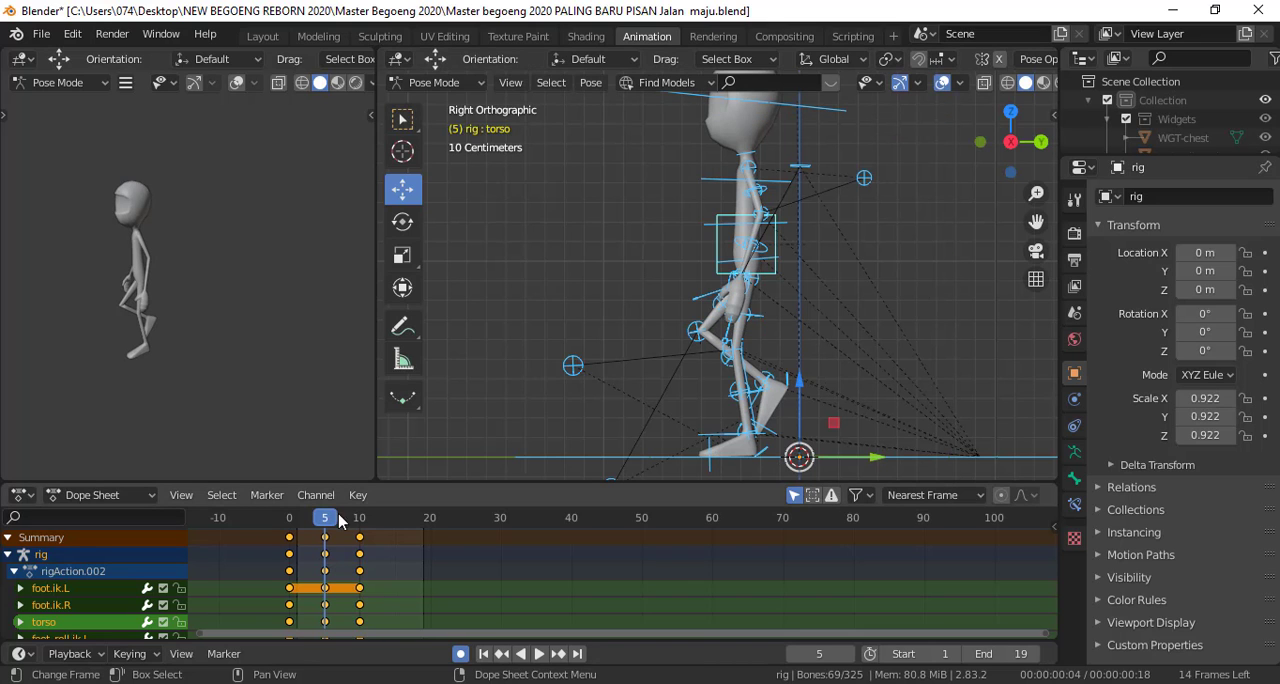
key(space)
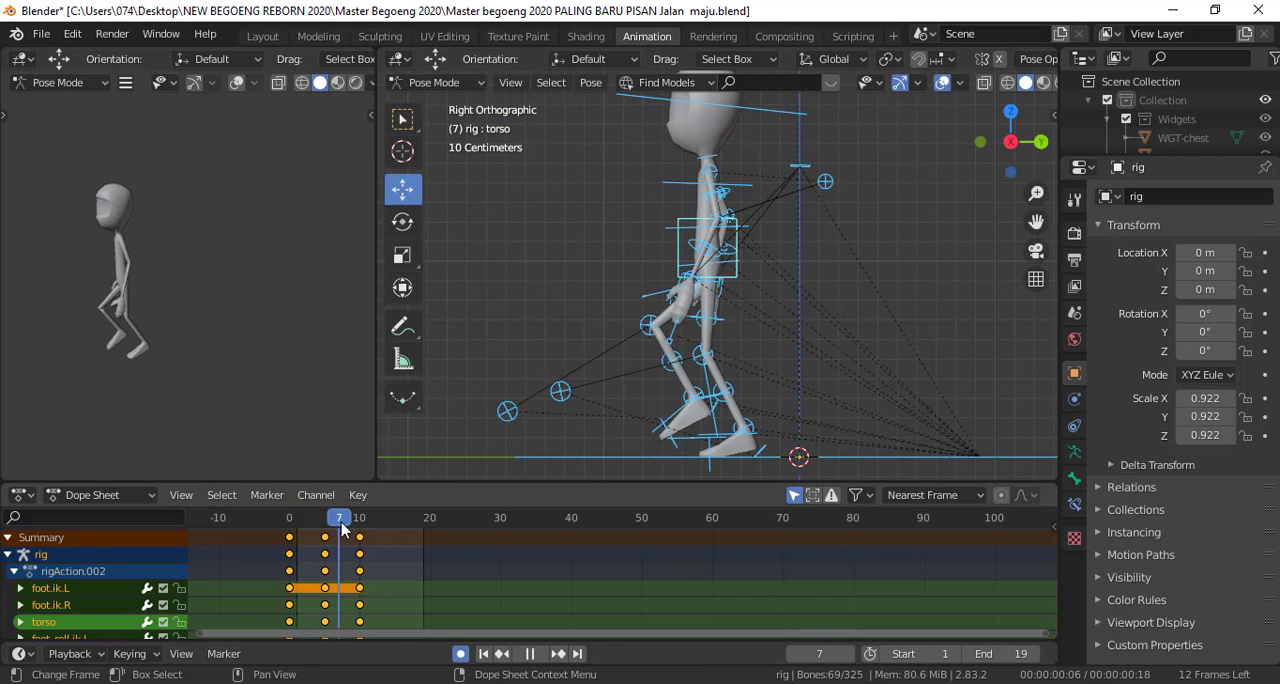
mouse_move(347, 530)
mouse_down()
mouse_move(292, 533)
mouse_move(361, 535)
mouse_up()
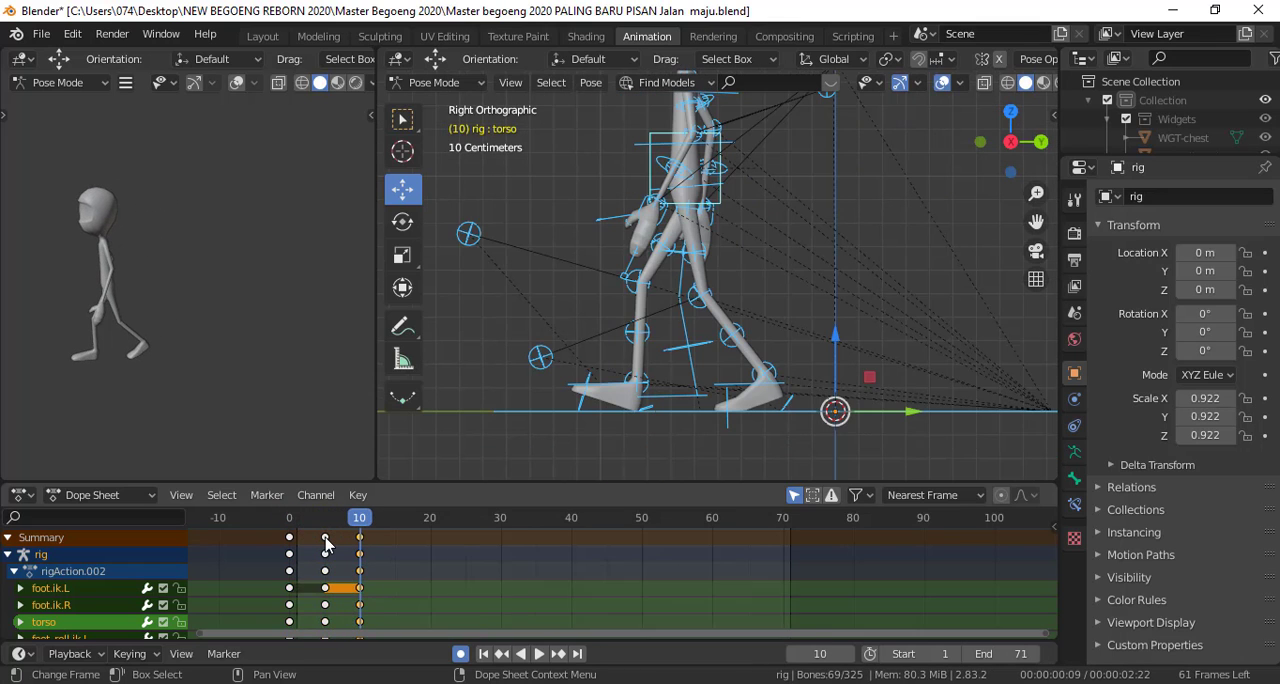
Duplicate the frame 5 keyframes to frame 15 and scrub between frames 10 and 15 to compare the poses
click(326, 539)
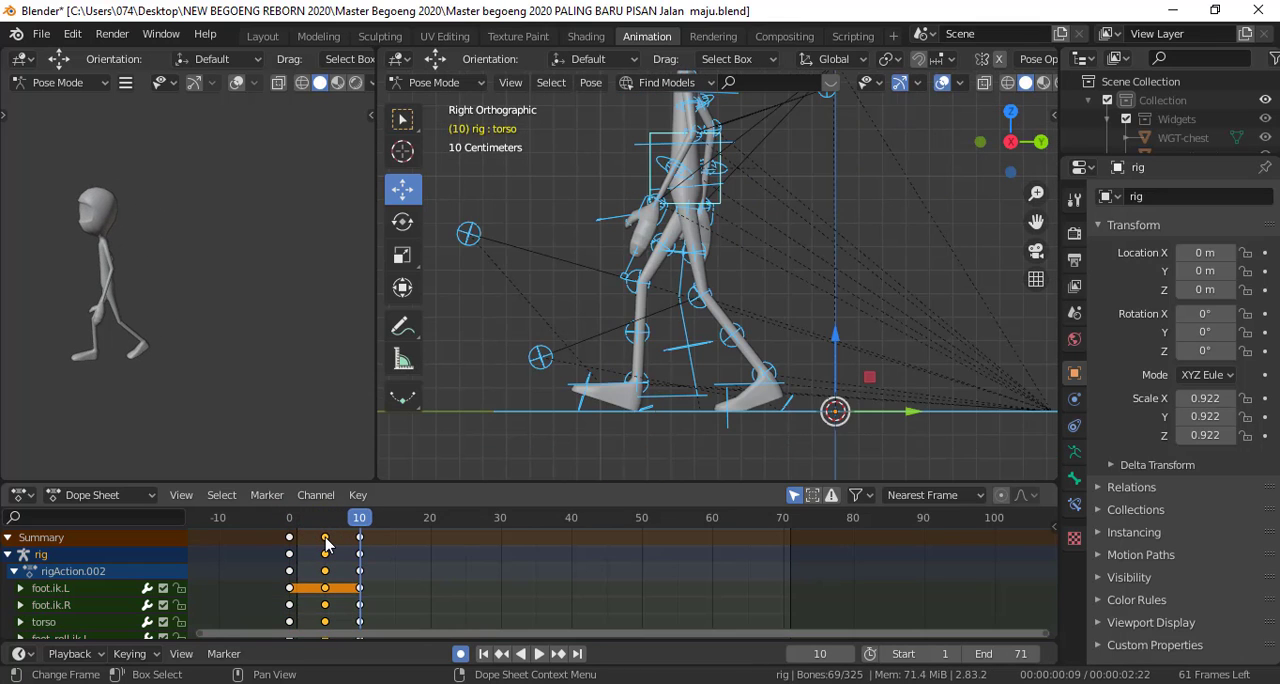
key(shift+d)
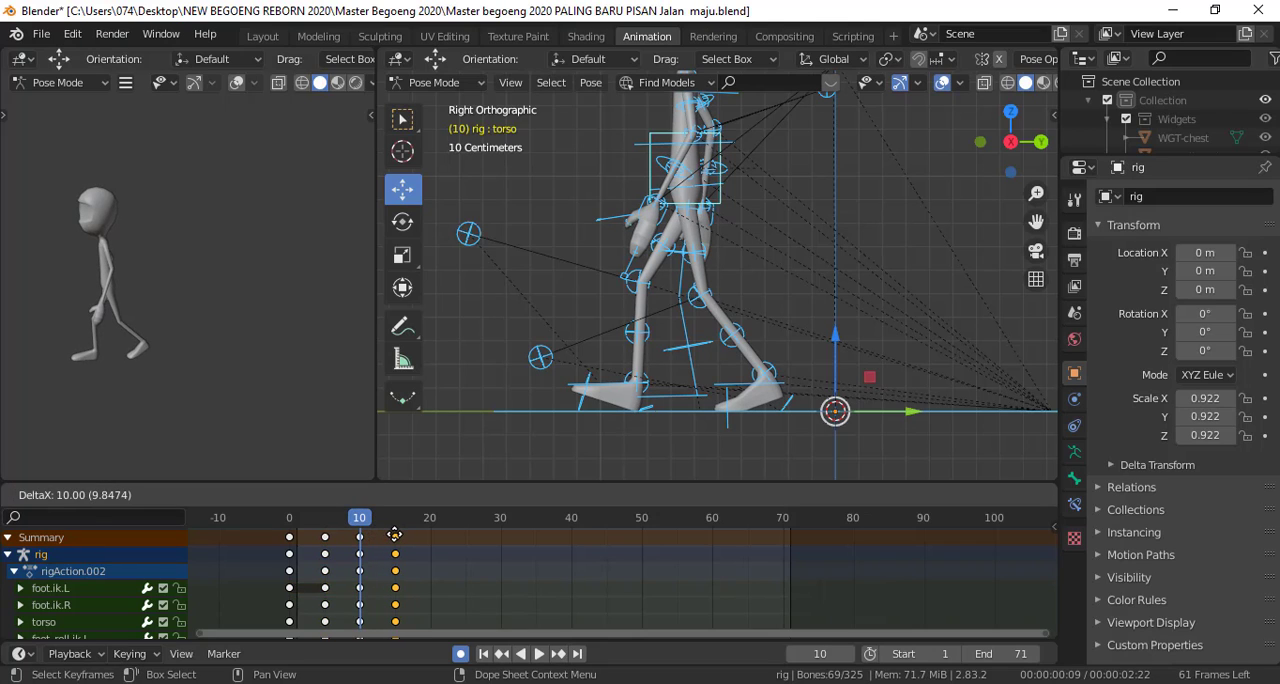
click(395, 535)
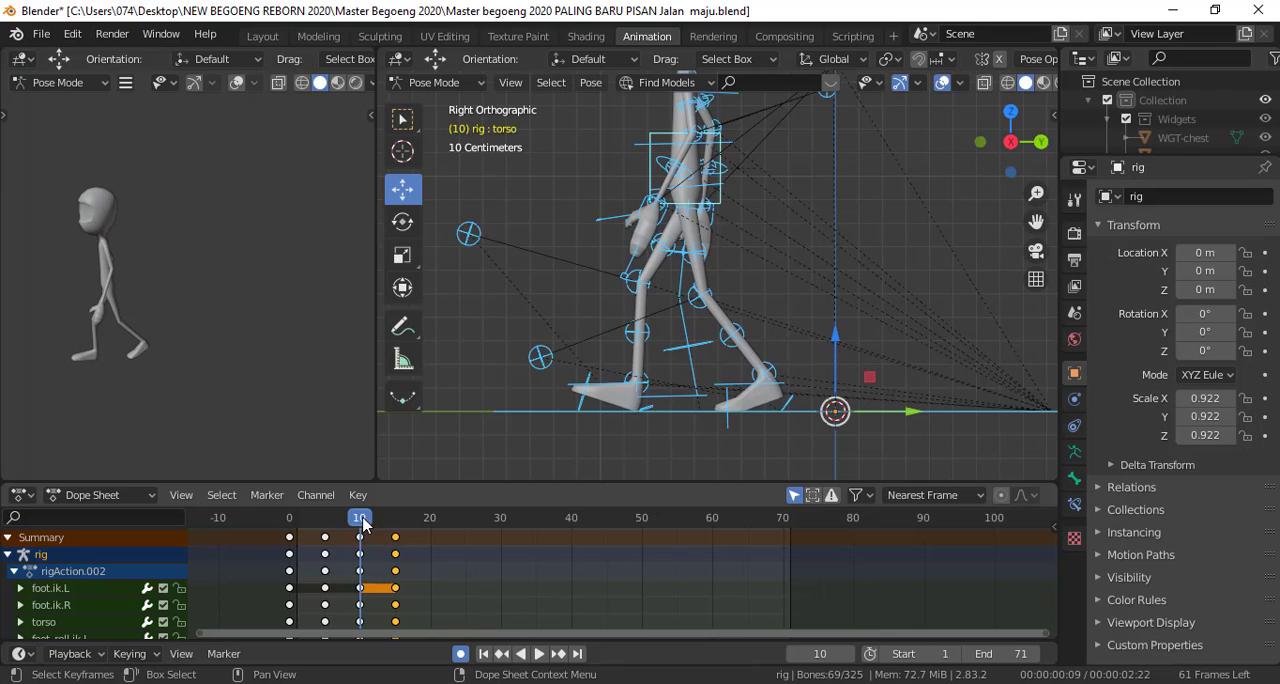
key(space)
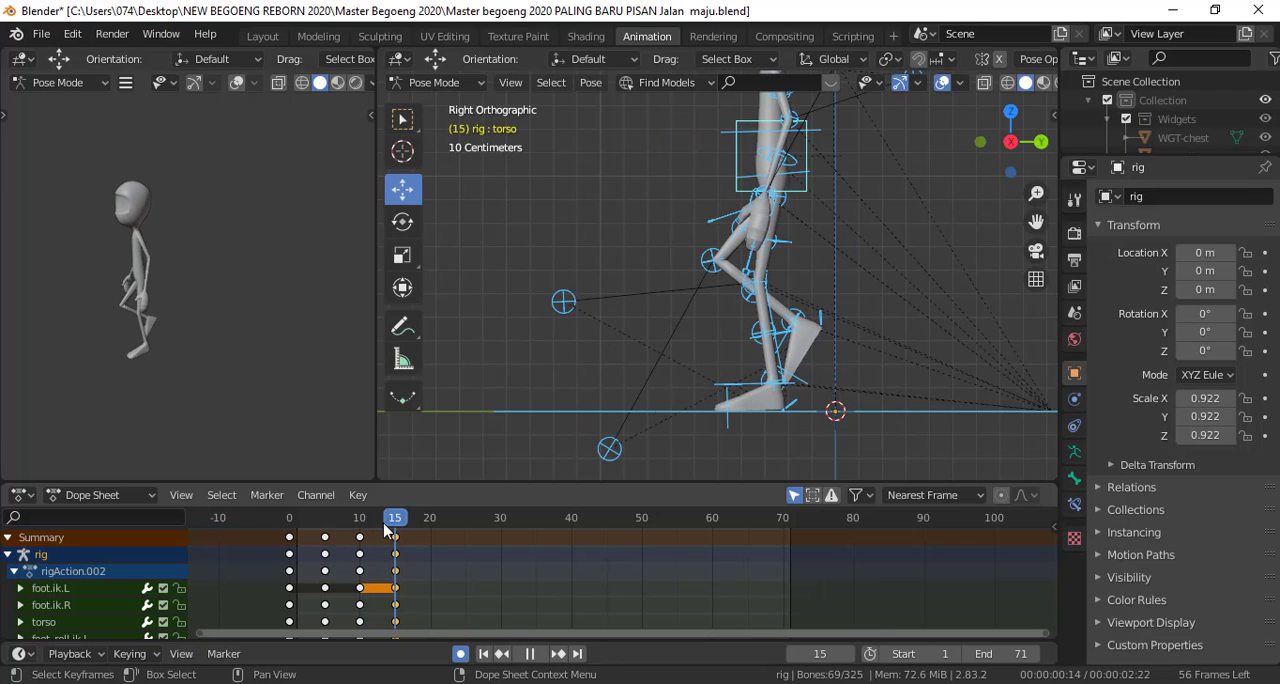
drag(397, 527, 359, 531)
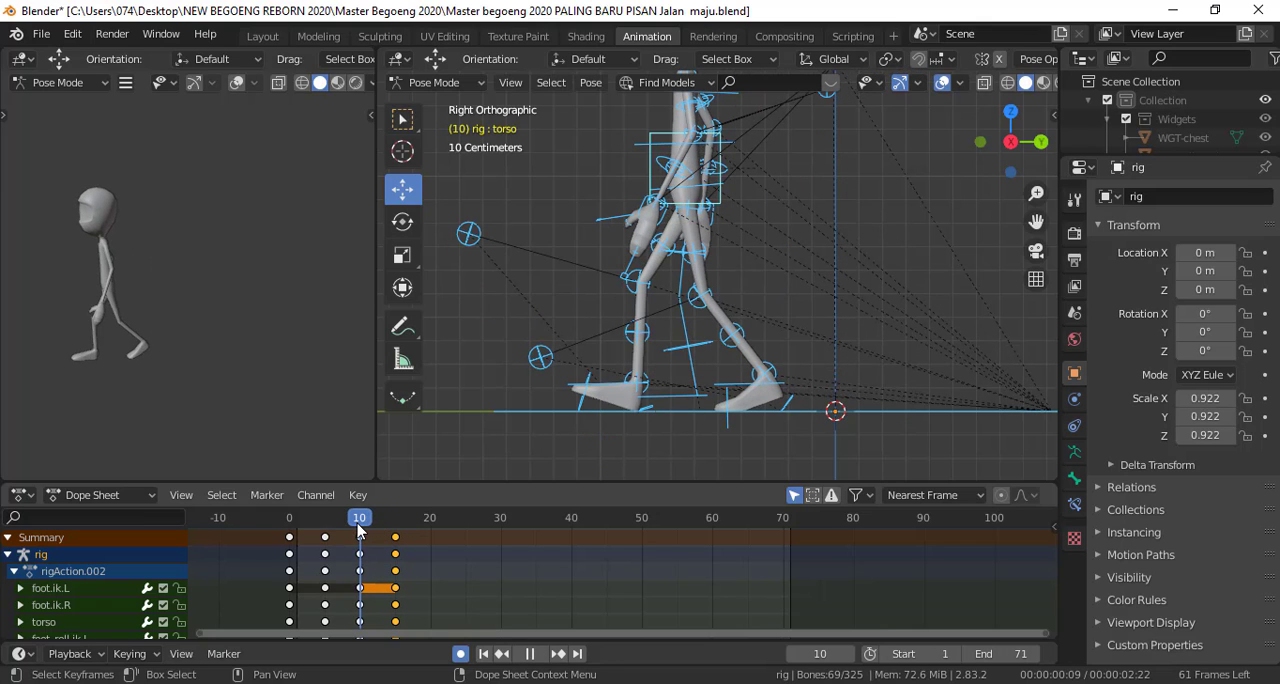
drag(359, 531, 398, 532)
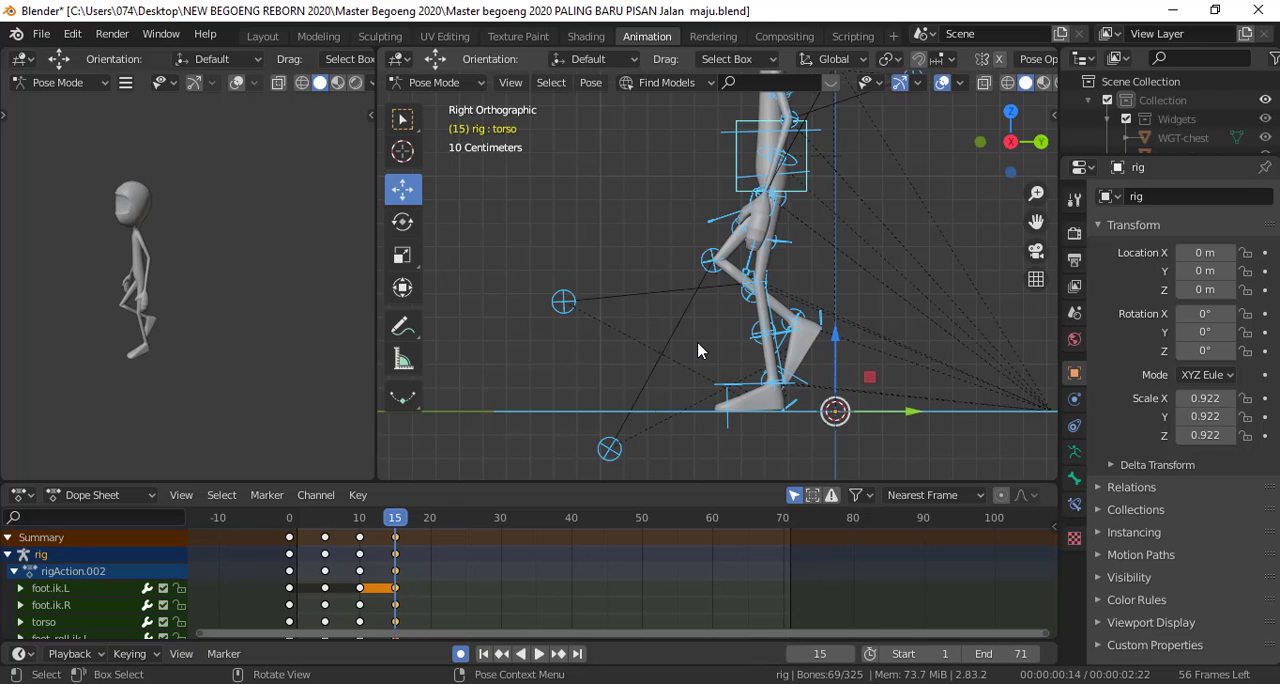
Deselect all bones and copy the pose of the raised right foot IK control at frame 15
key(alt+a)
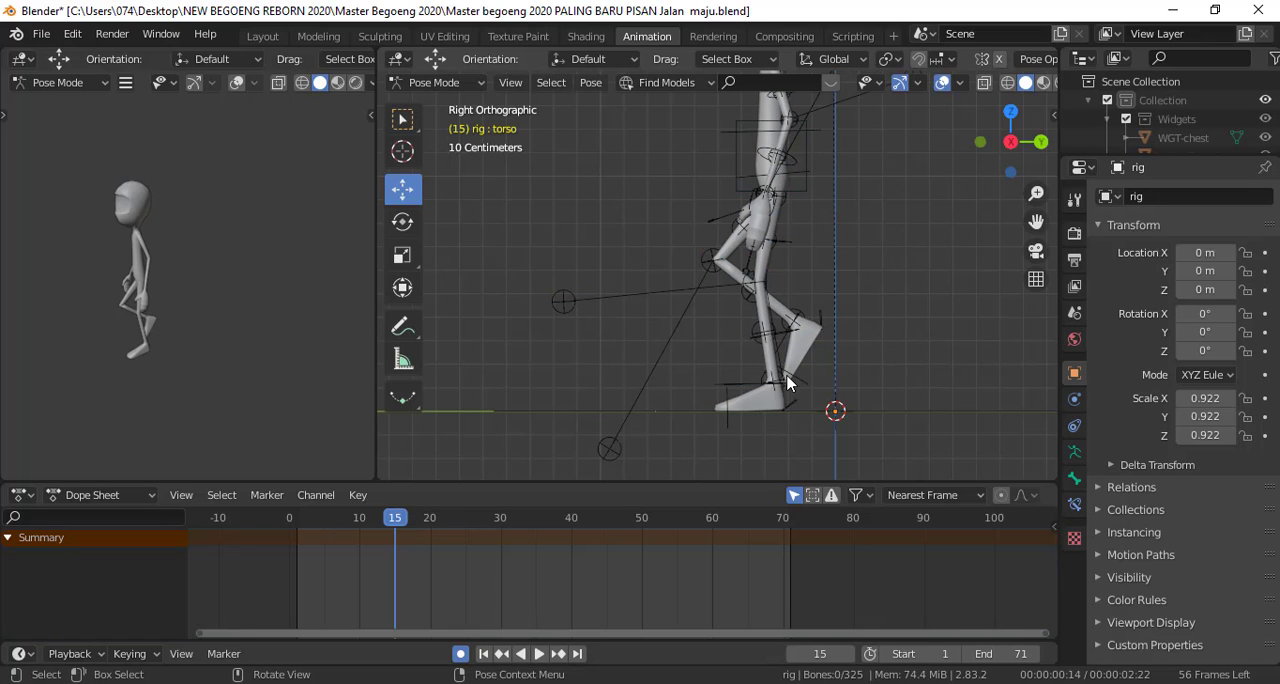
click(748, 388)
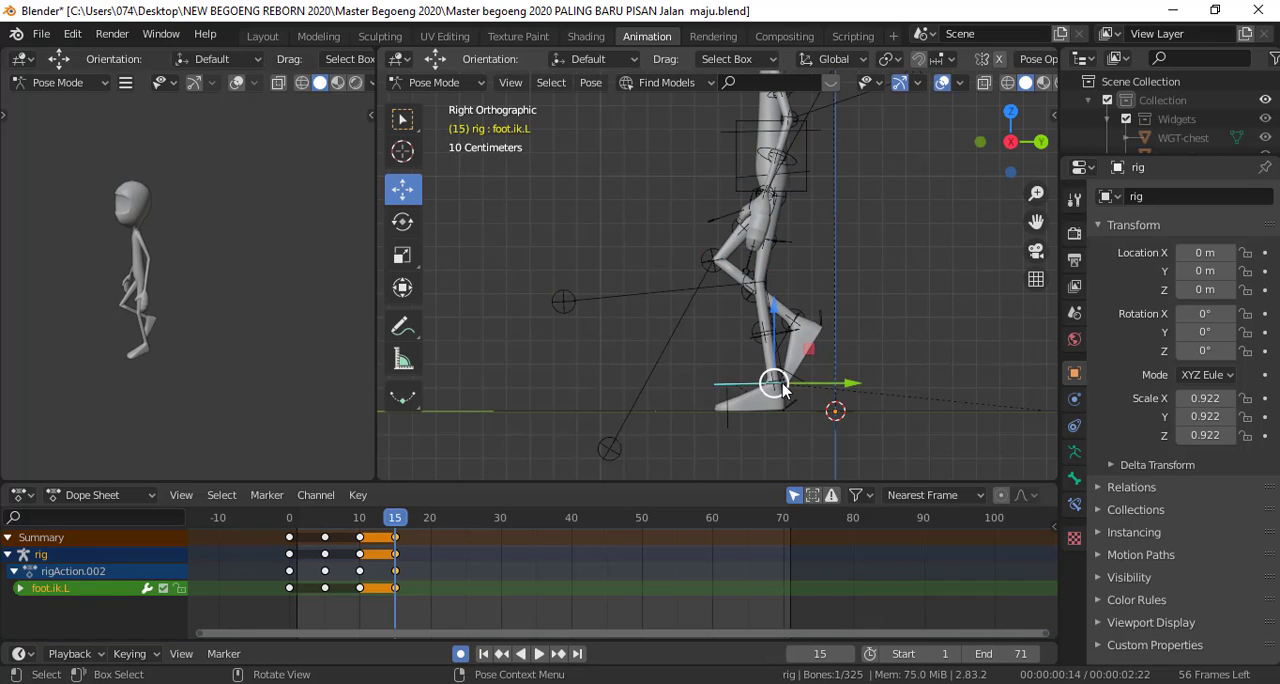
shift+middle_drag(772, 384, 696, 349)
scroll(696, 349, up, 2)
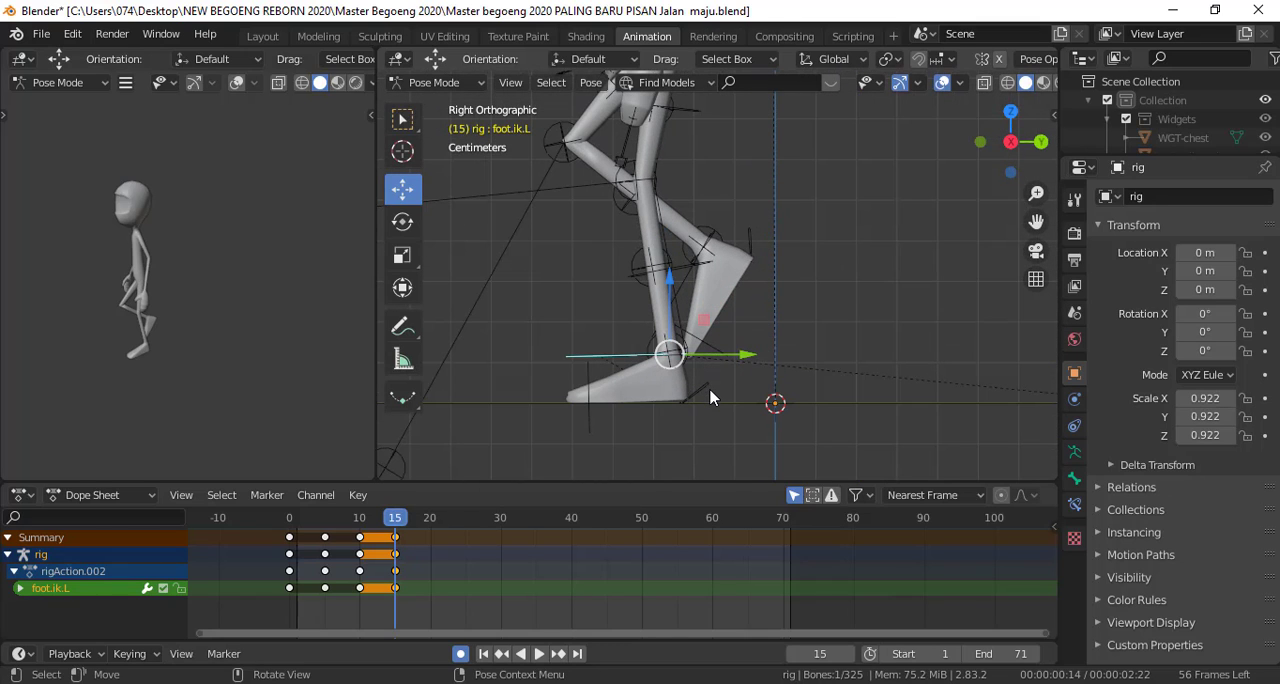
click(686, 287)
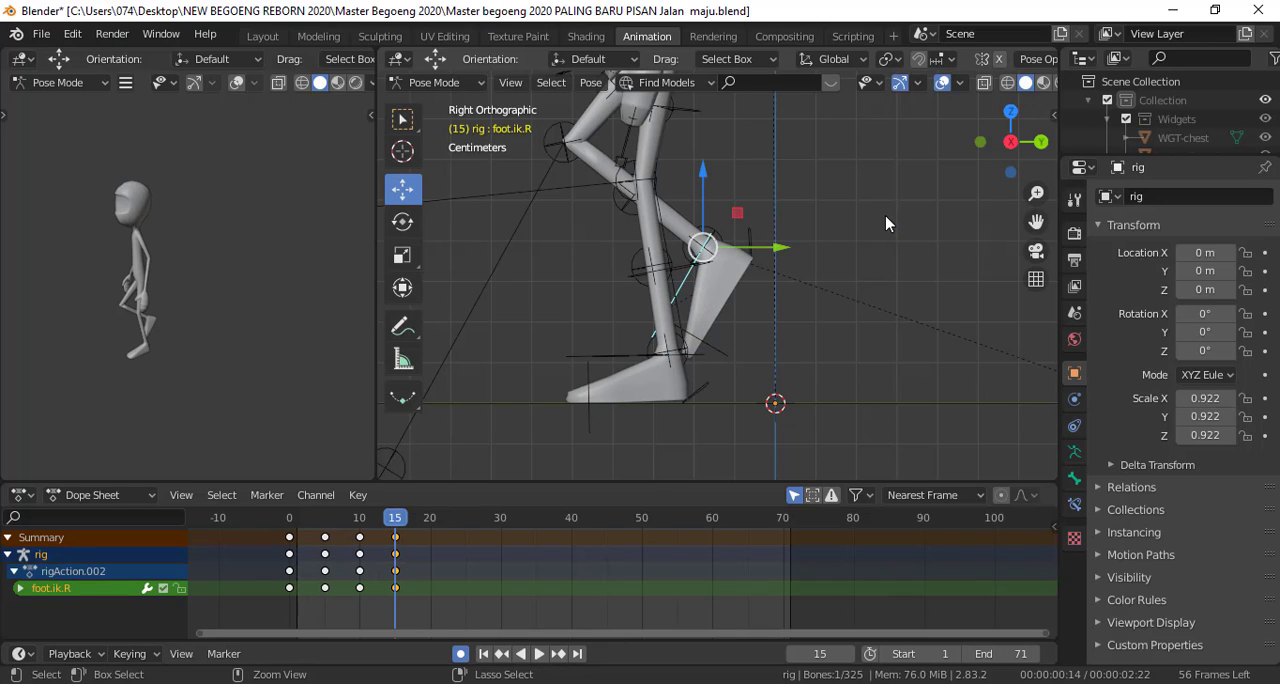
right_click(880, 196)
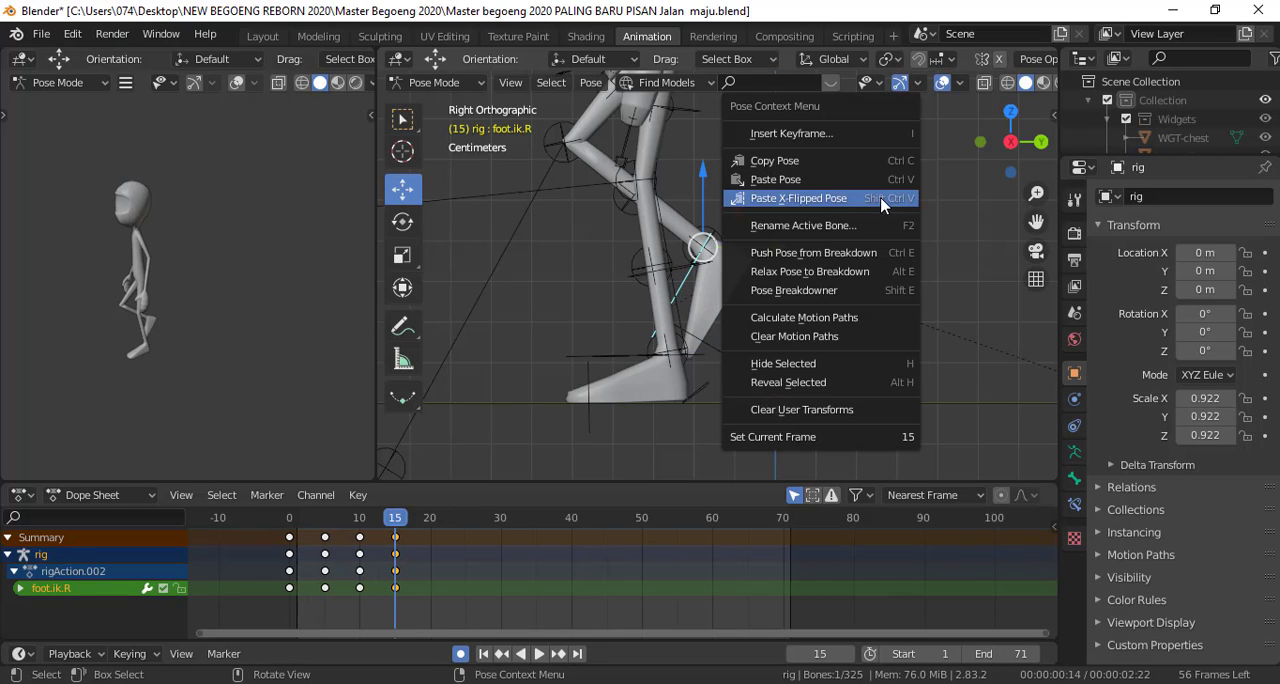
click(835, 165)
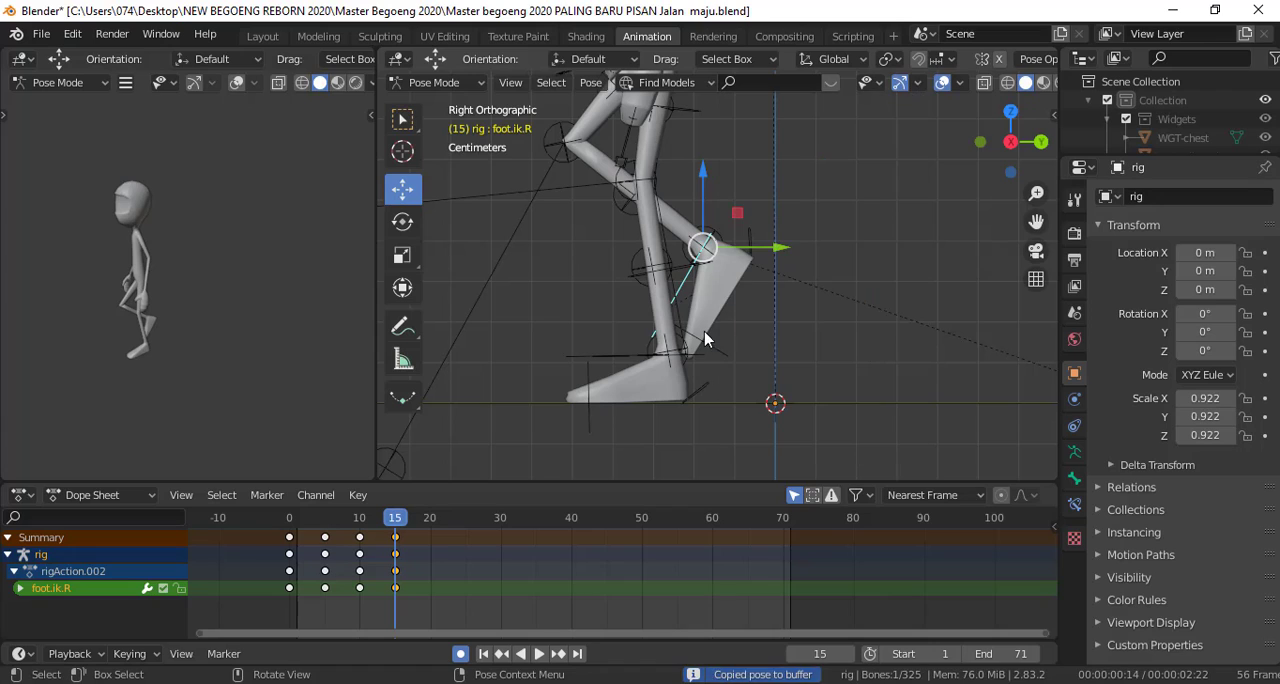
Try pasting the copied pose X-flipped onto the left foot IK control at frame 15, and undo the paste
click(619, 358)
right_click(897, 209)
click(865, 227)
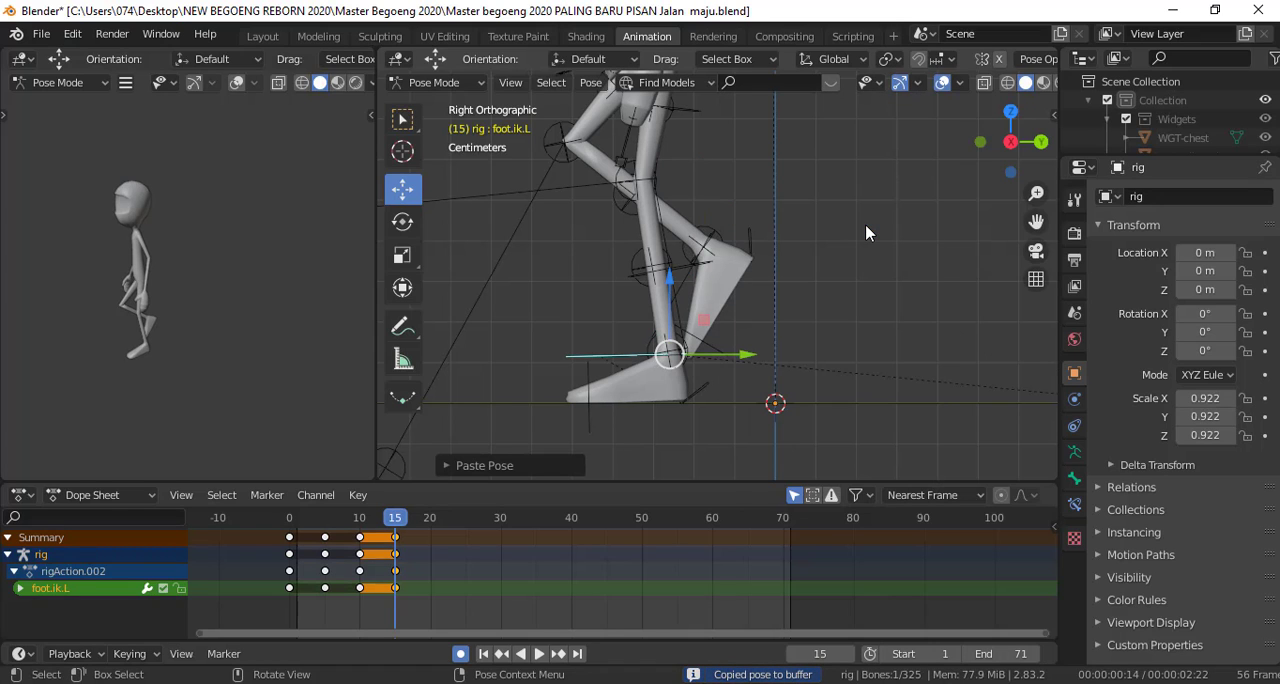
right_click(882, 196)
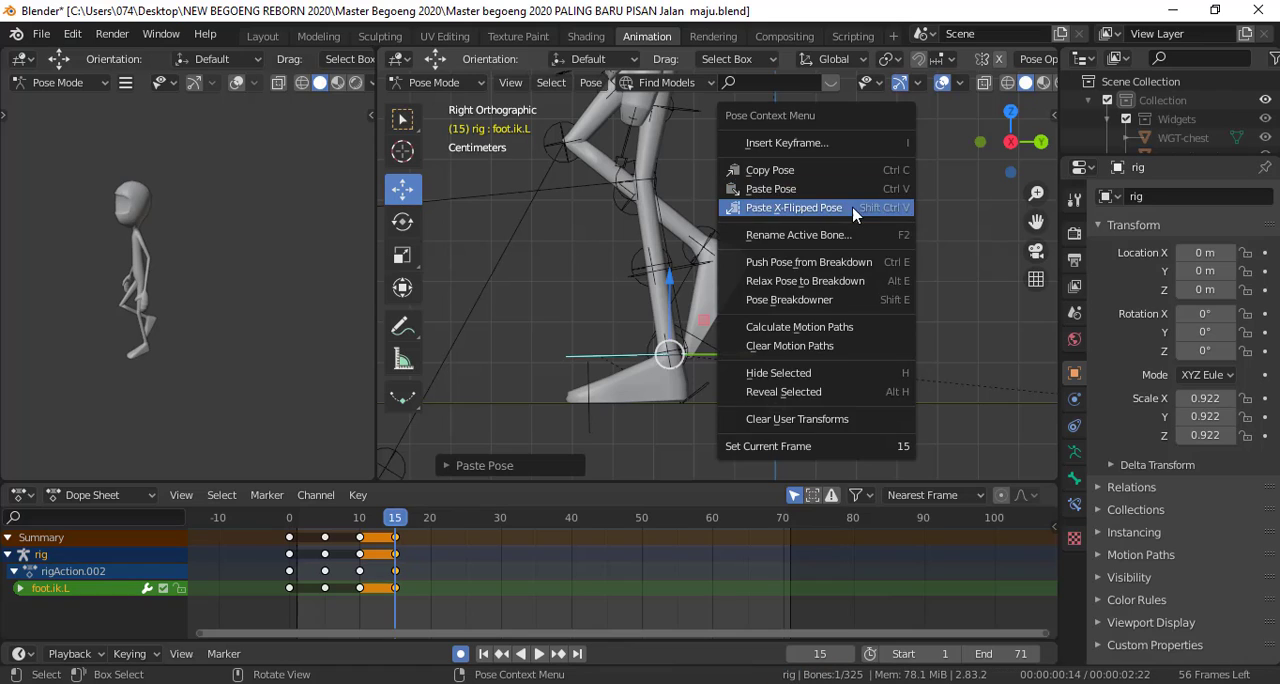
click(853, 210)
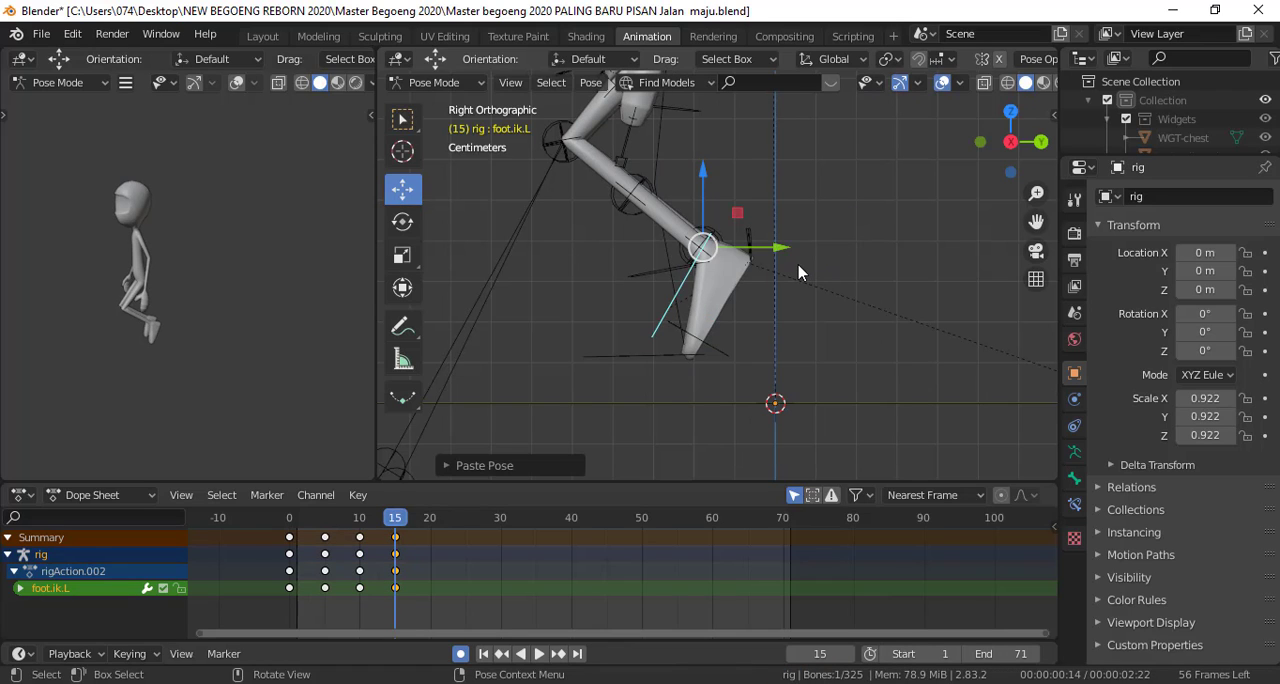
key(ctrl+v)
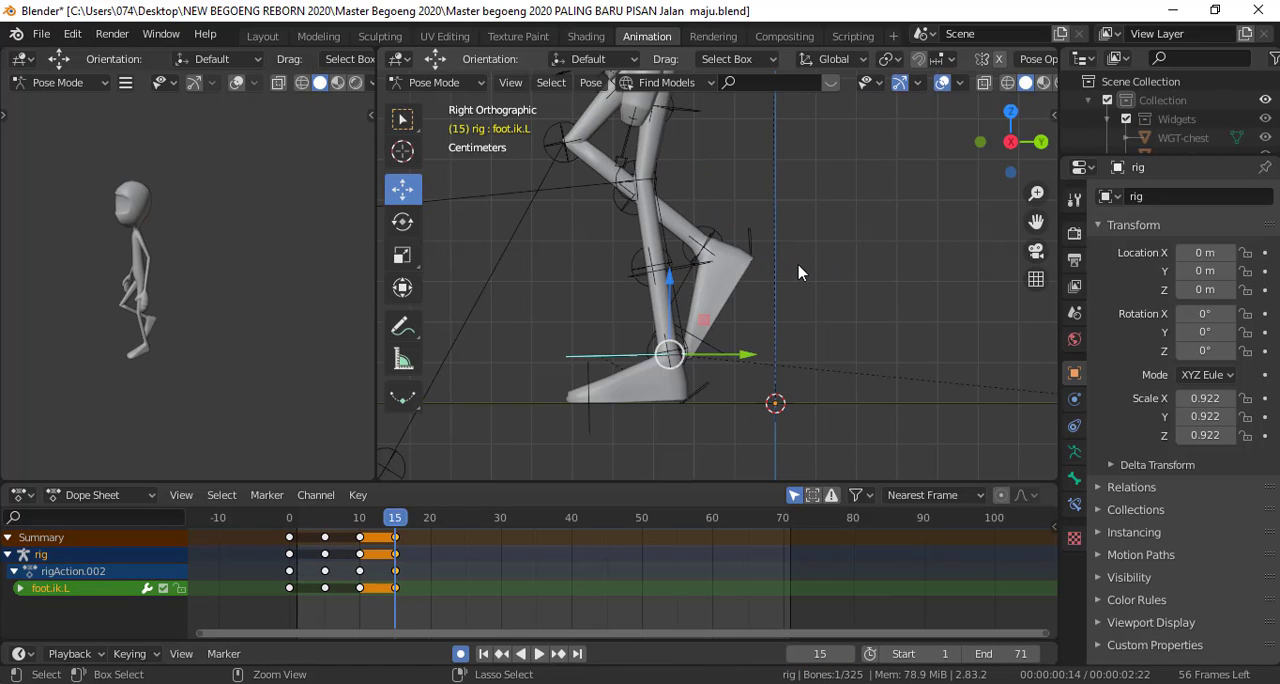
Copy the raised right foot IK control's pose at frame 15 and paste it X-flipped onto the left foot
click(683, 290)
right_click(901, 172)
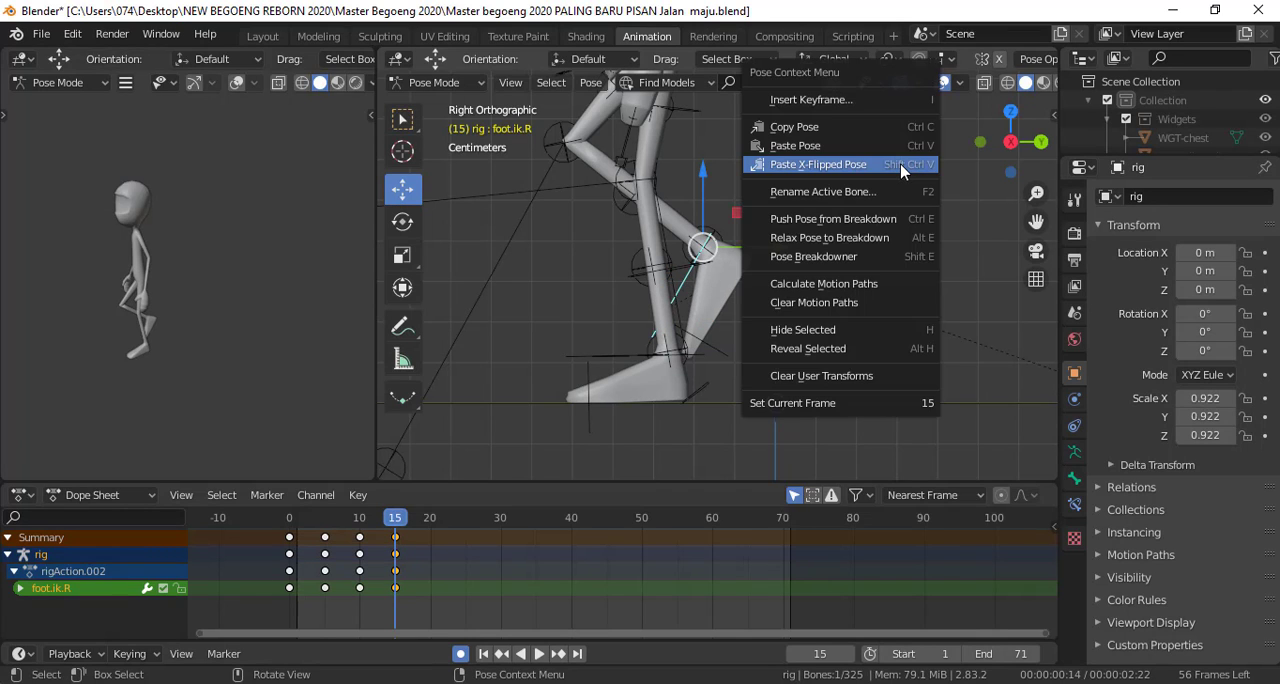
click(878, 127)
right_click(867, 188)
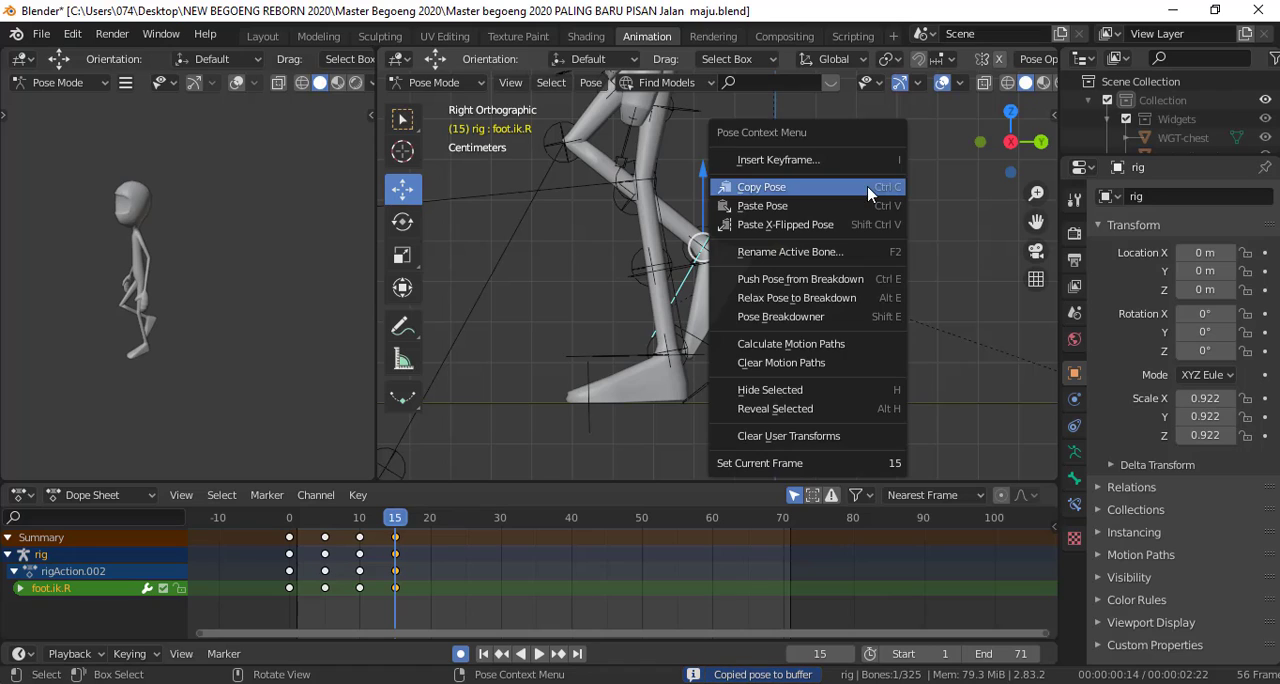
click(848, 225)
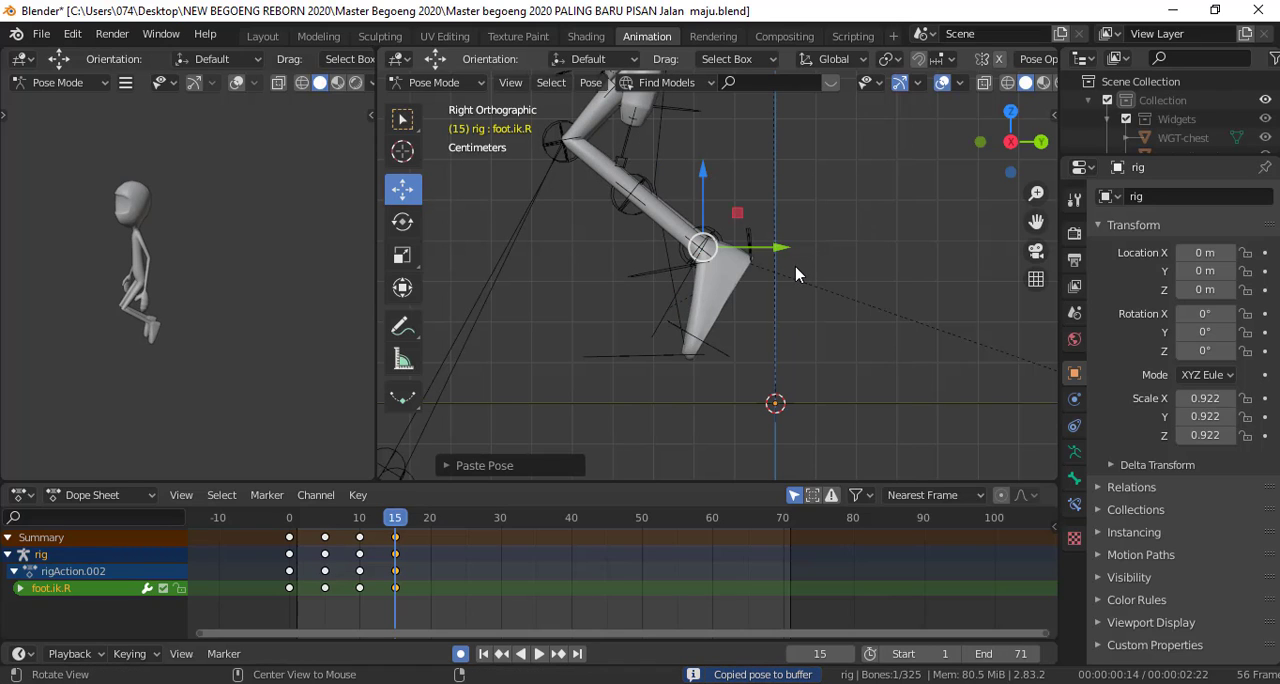
Clear the right foot IK control's rotation at frame 15, lower it flat onto the ground and shift it slightly forward
key(ctrl+z)
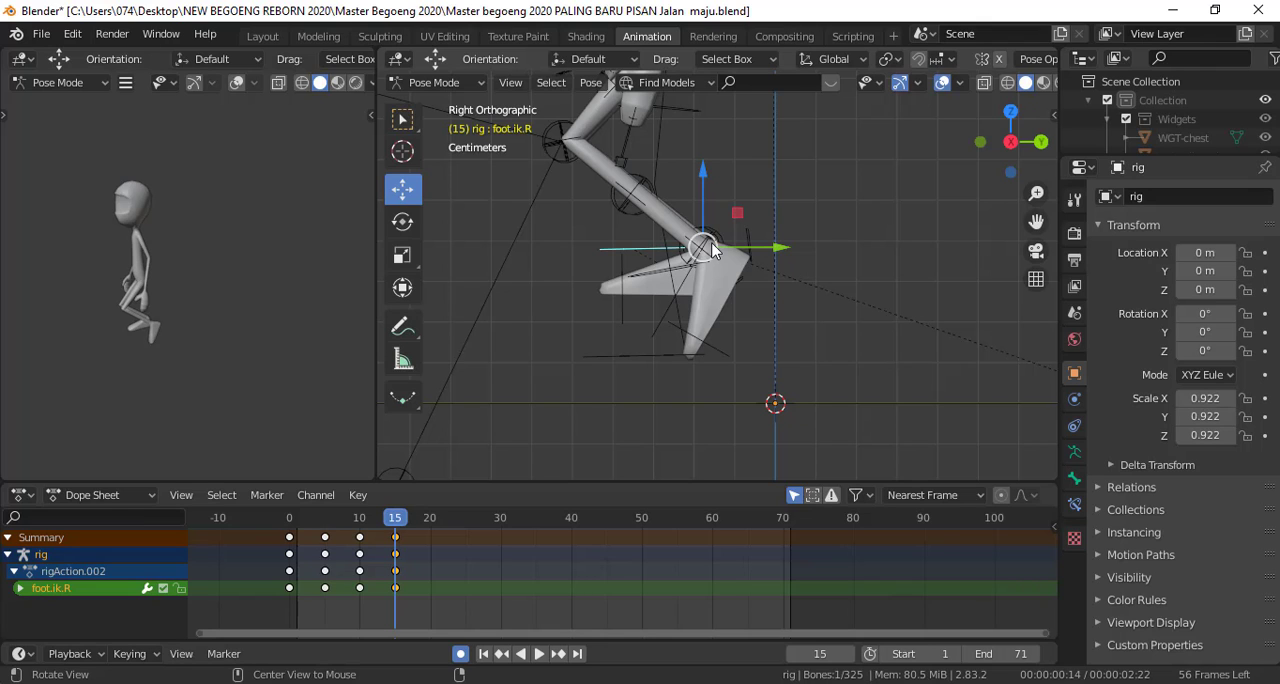
drag(702, 249, 703, 298)
scroll(705, 300, down, 4)
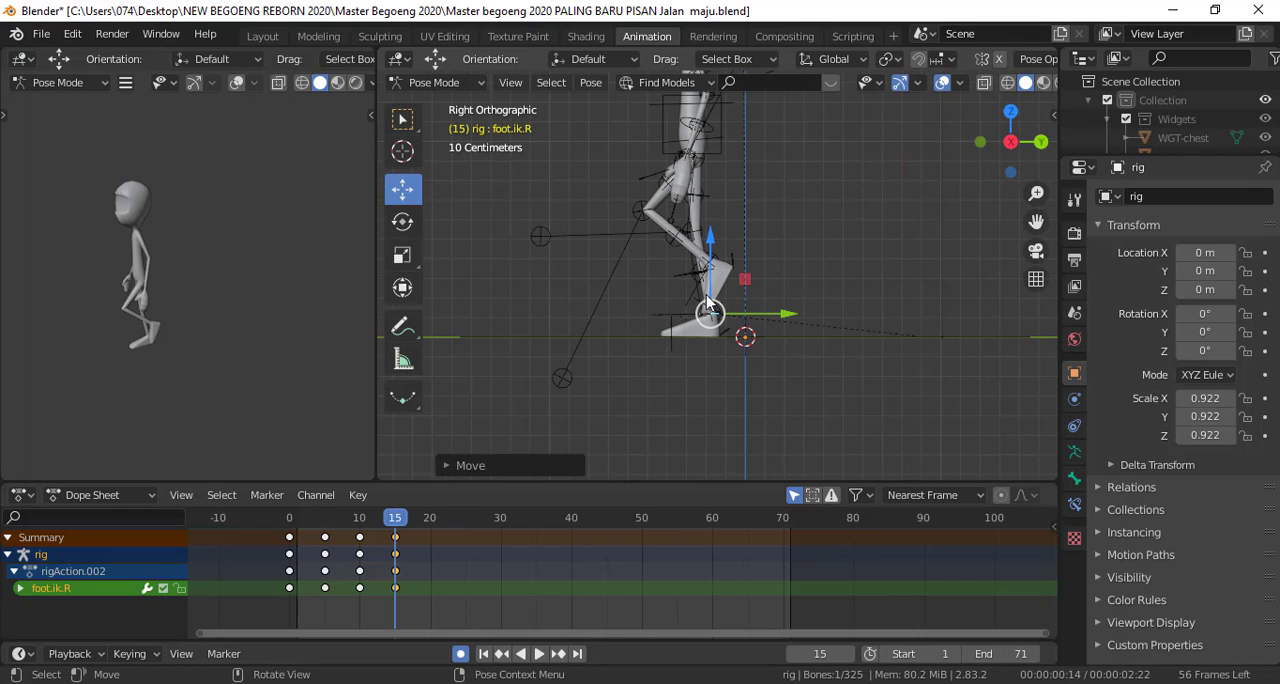
scroll(707, 303, down, 1)
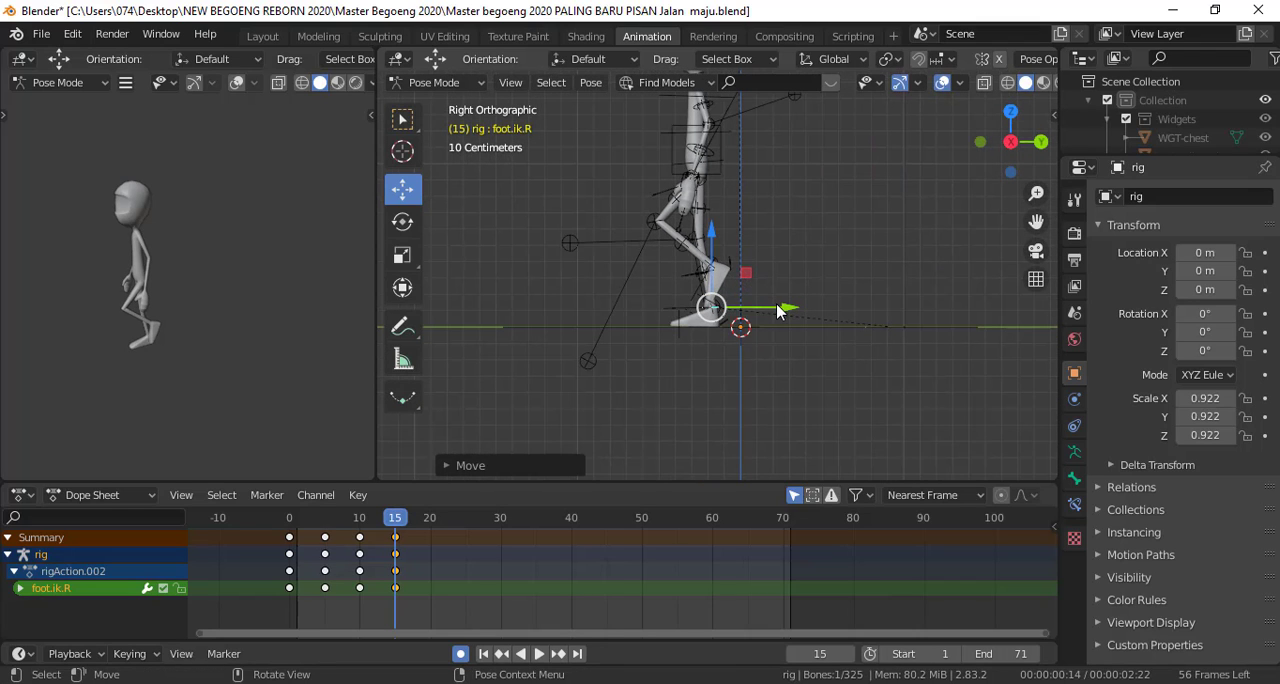
drag(779, 312, 760, 312)
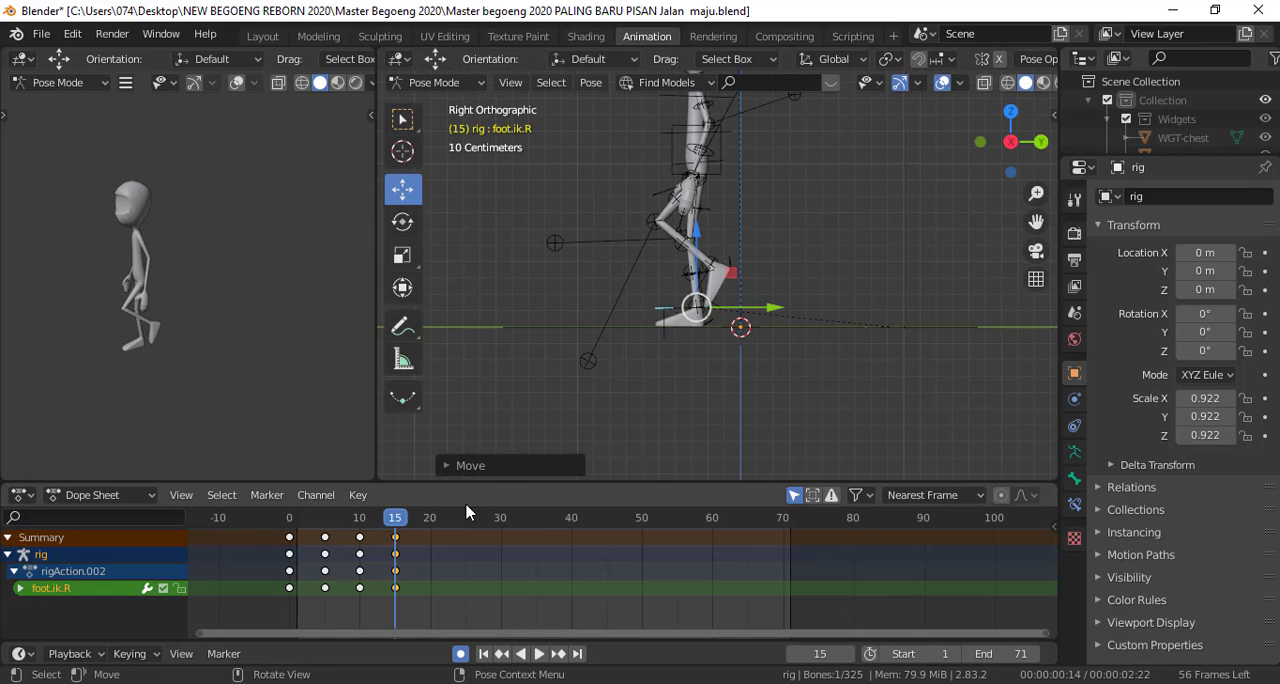
Select both foot IK controls and the torso at frame 15 and move them forward along Y
mouse_move(394, 520)
mouse_down()
mouse_move(363, 522)
mouse_move(388, 537)
mouse_move(361, 538)
mouse_move(397, 527)
mouse_up()
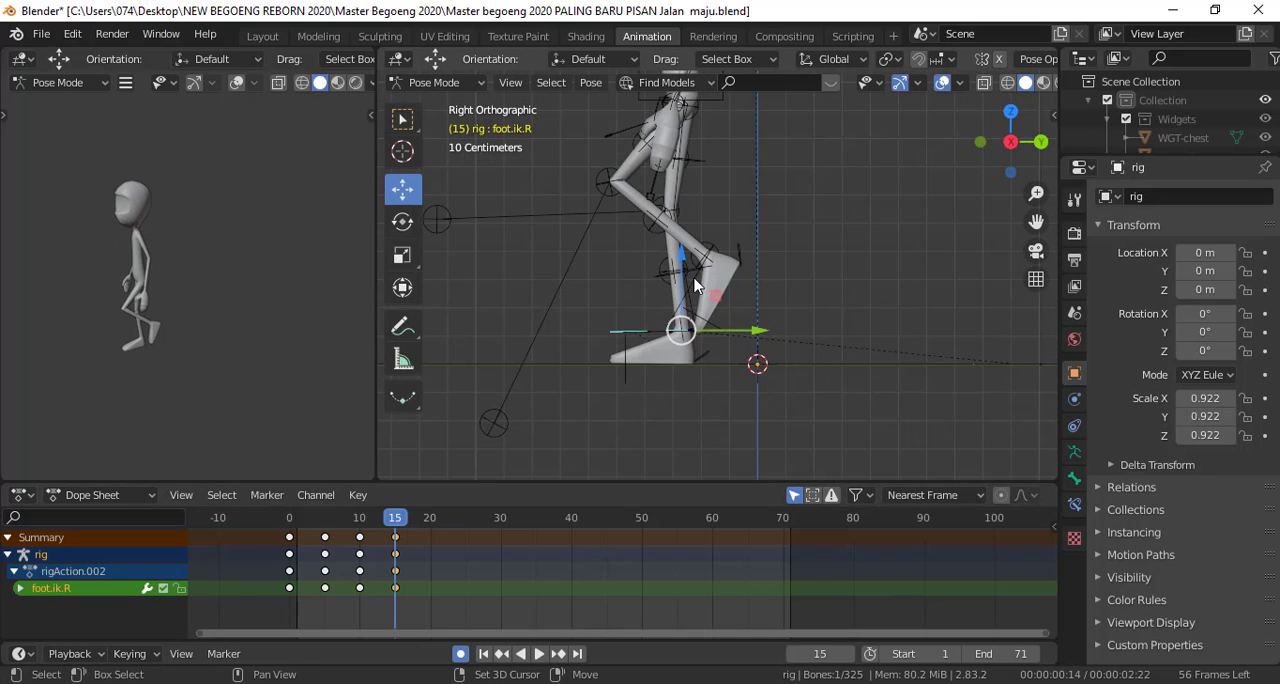
shift+click(742, 252)
shift+middle_drag(670, 134, 680, 222)
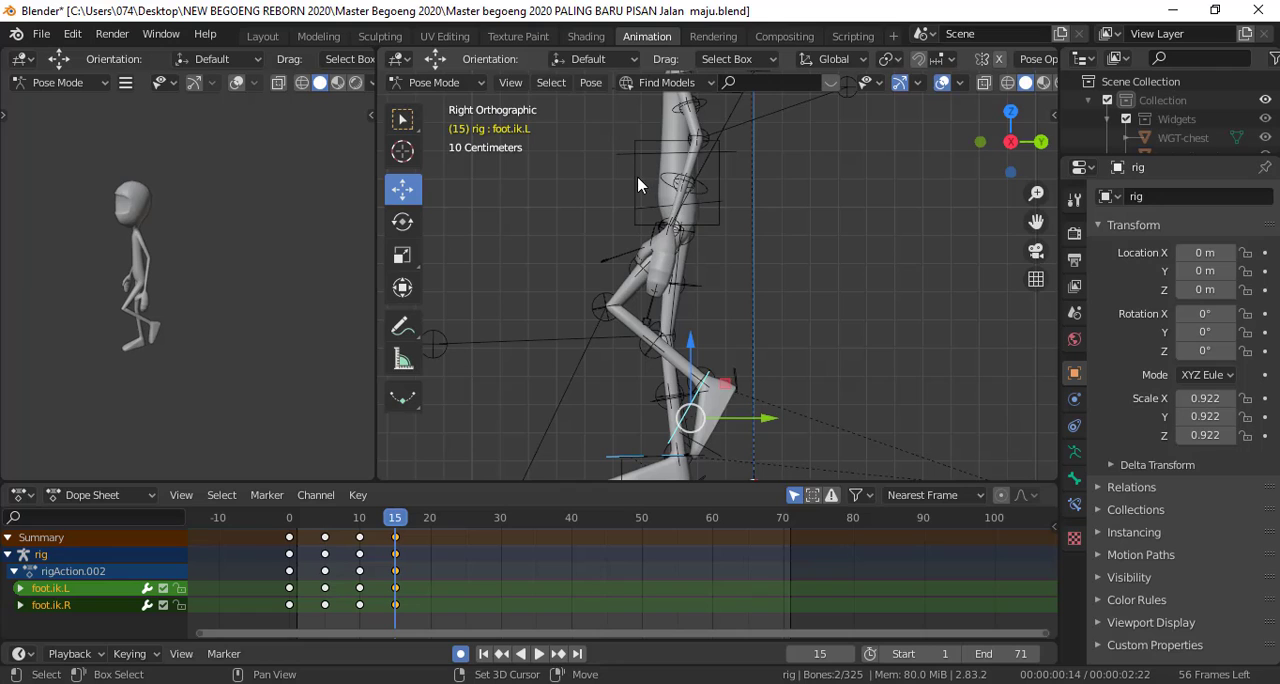
shift+click(689, 217)
scroll(724, 260, down, 2)
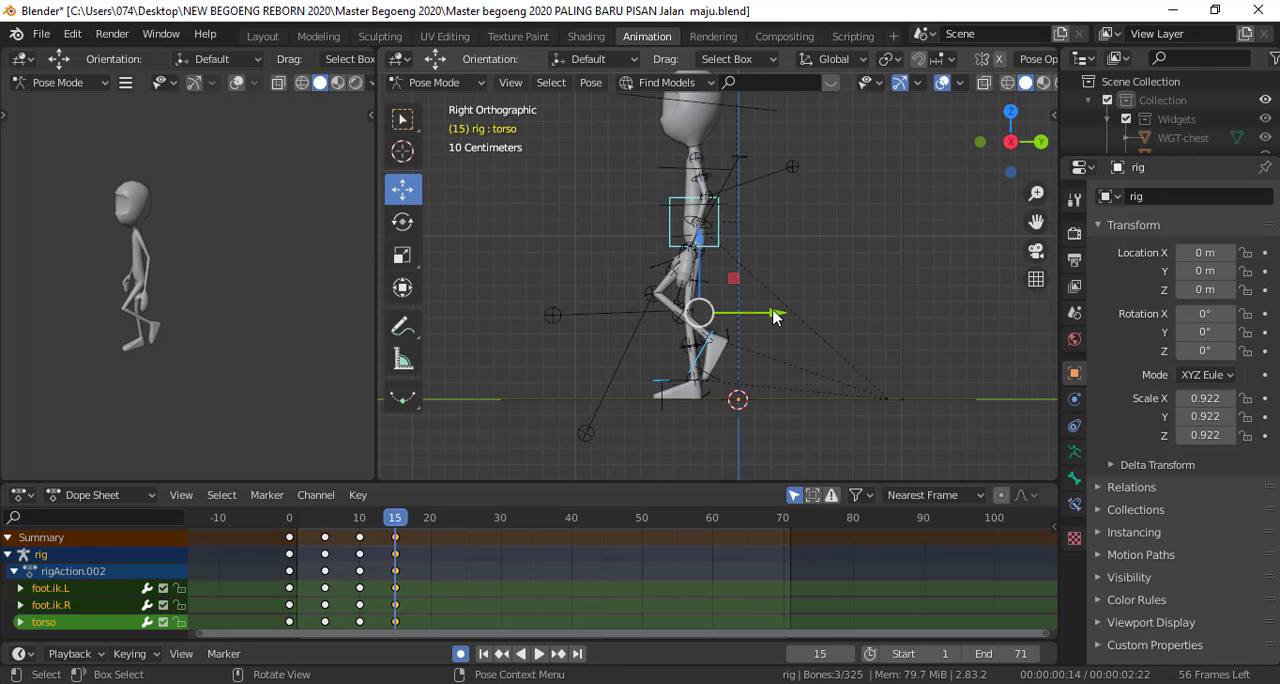
drag(768, 316, 700, 322)
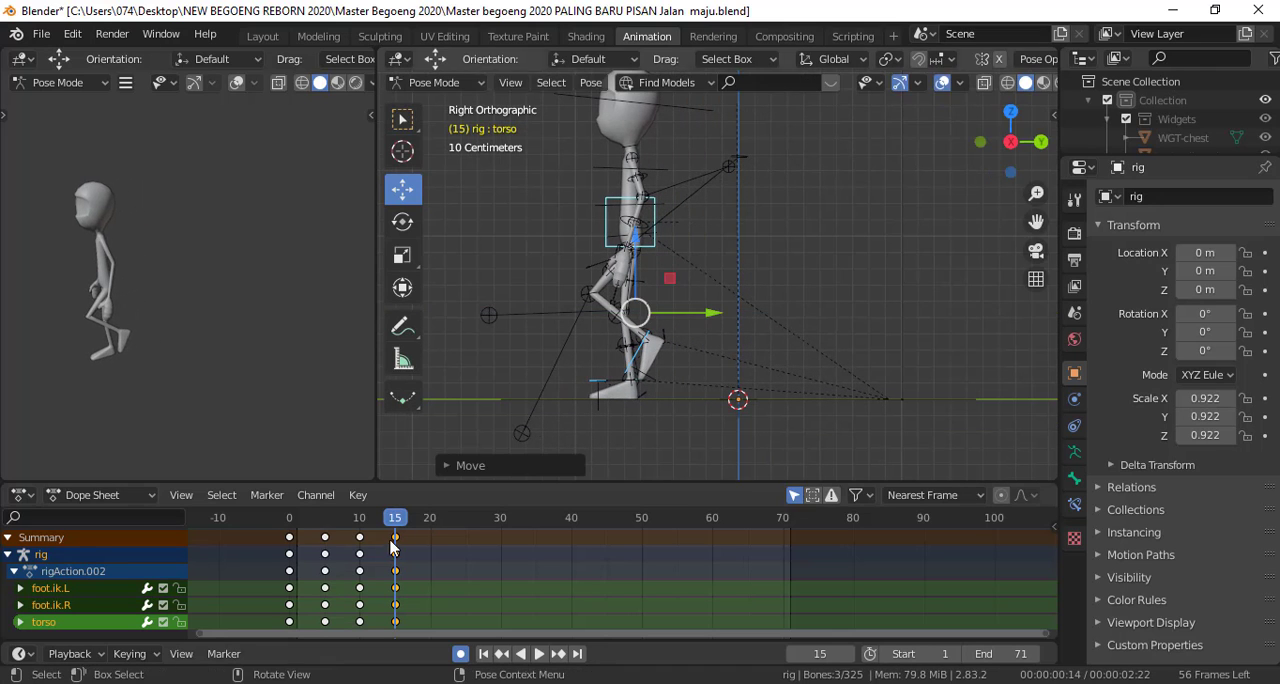
Compare the planted foot's position between frames 10 and 15 and move both feet and the torso farther forward at frame 15
drag(394, 523, 361, 532)
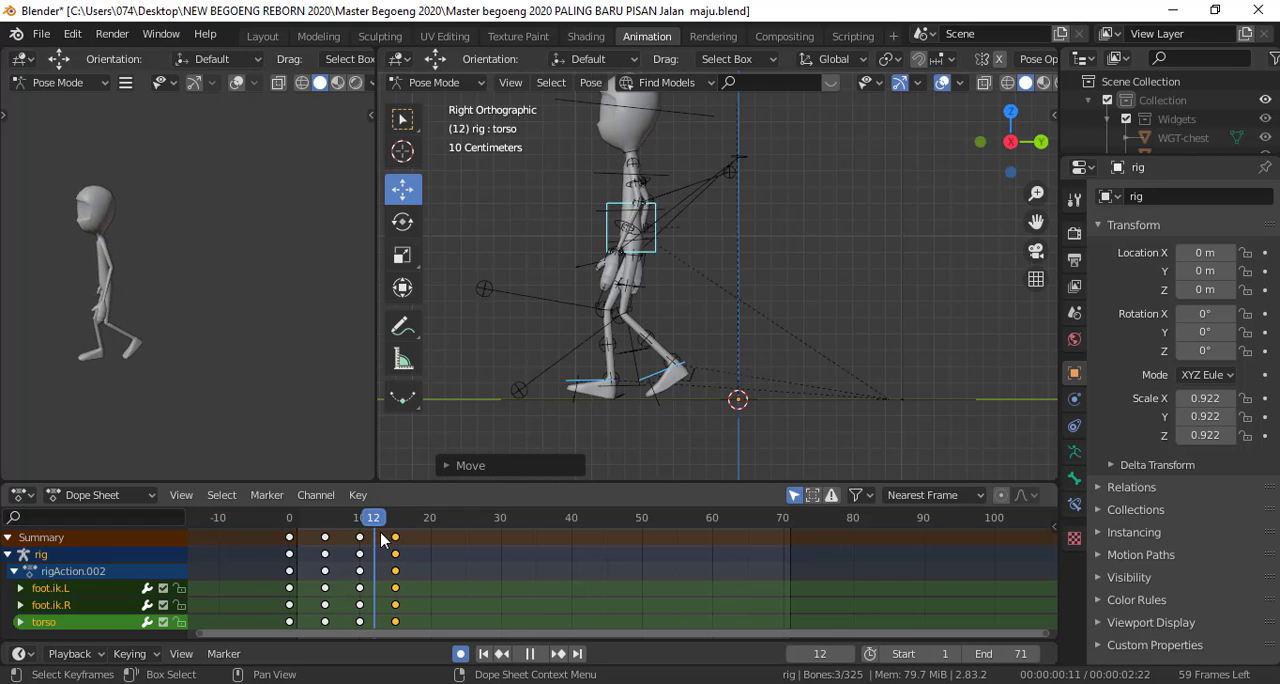
drag(373, 538, 364, 538)
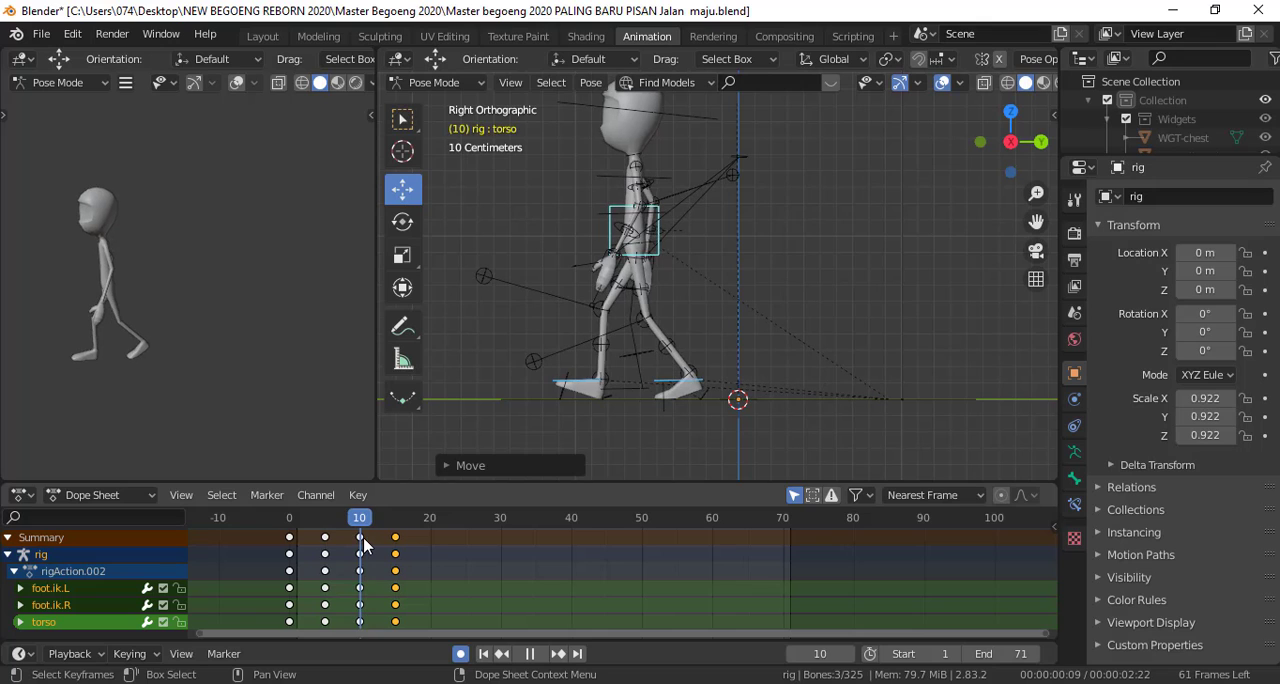
key(space)
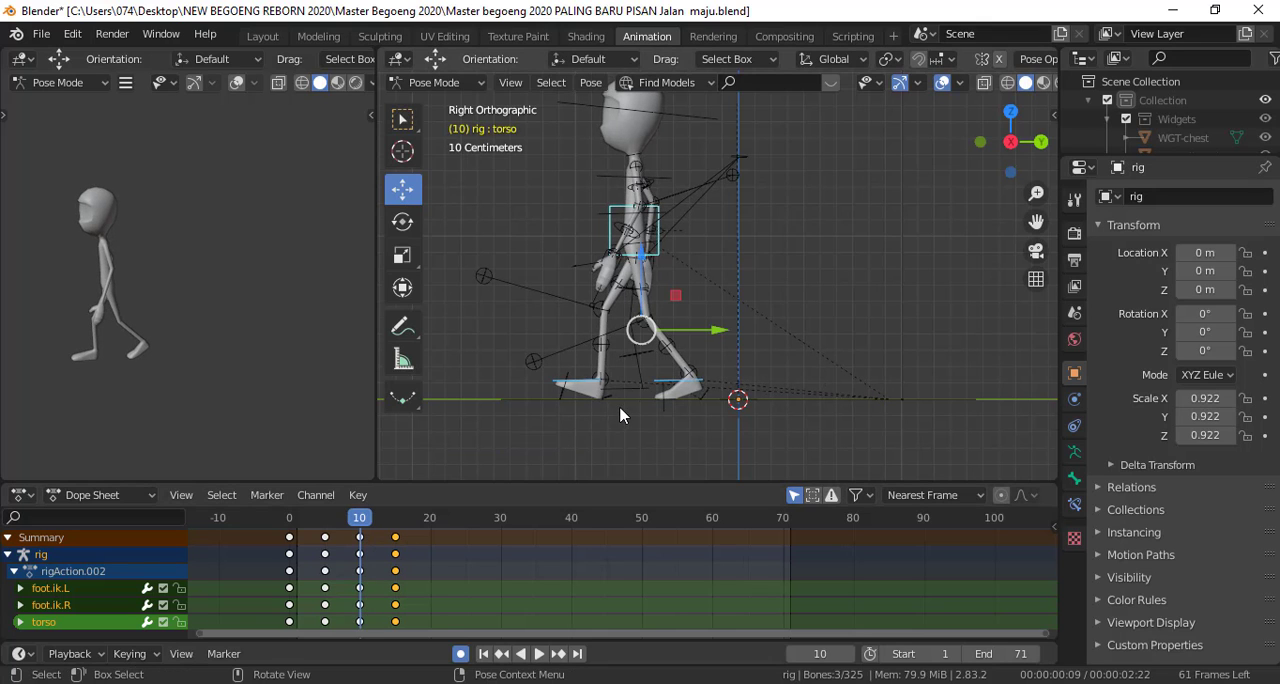
shift+middle_drag(620, 412, 677, 344)
scroll(677, 344, up, 5)
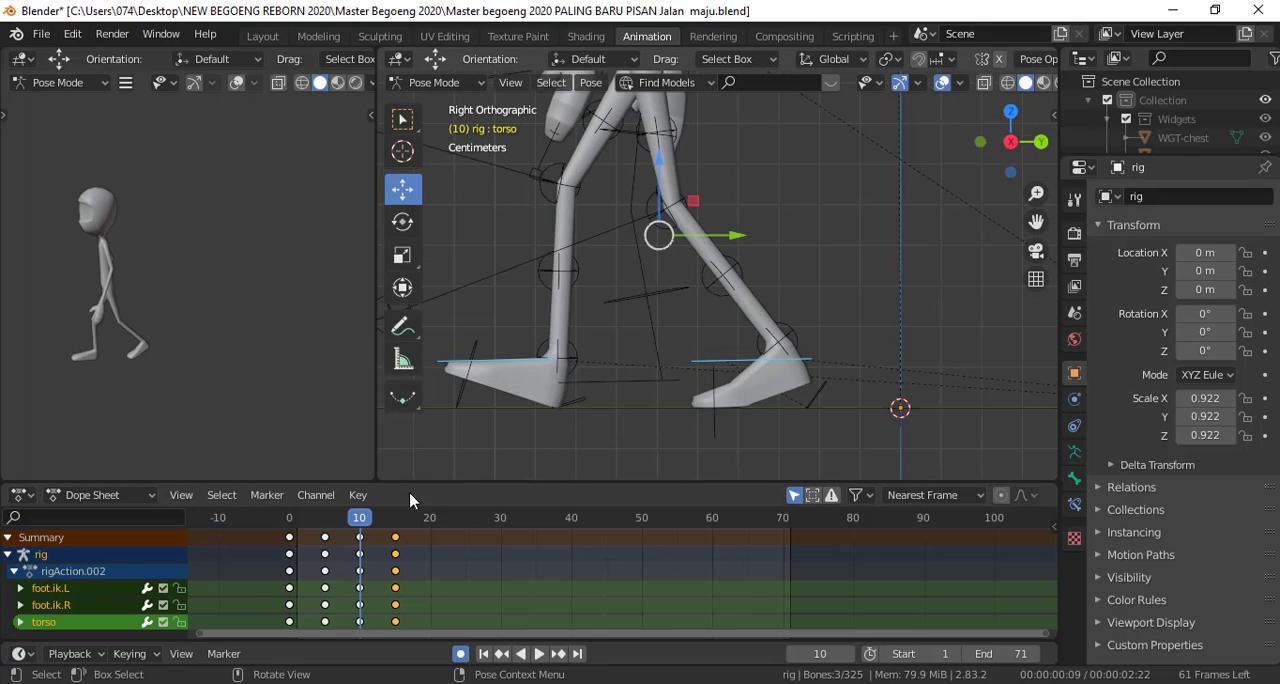
key(space)
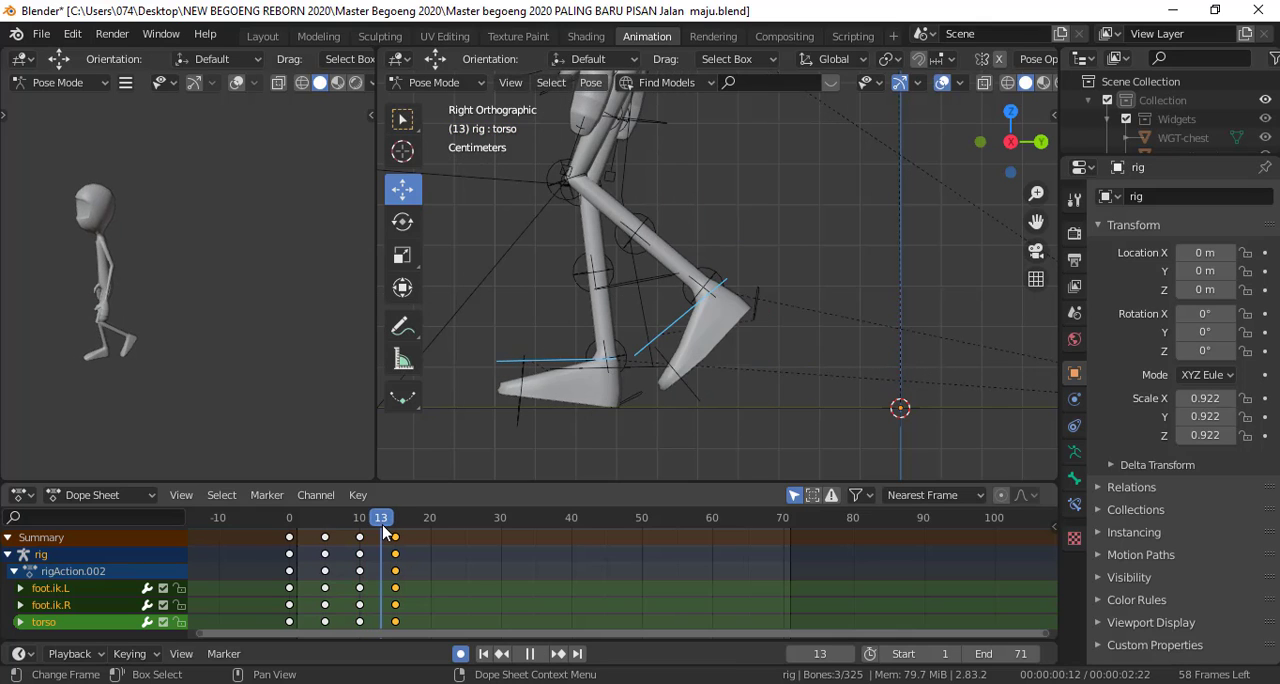
key(space)
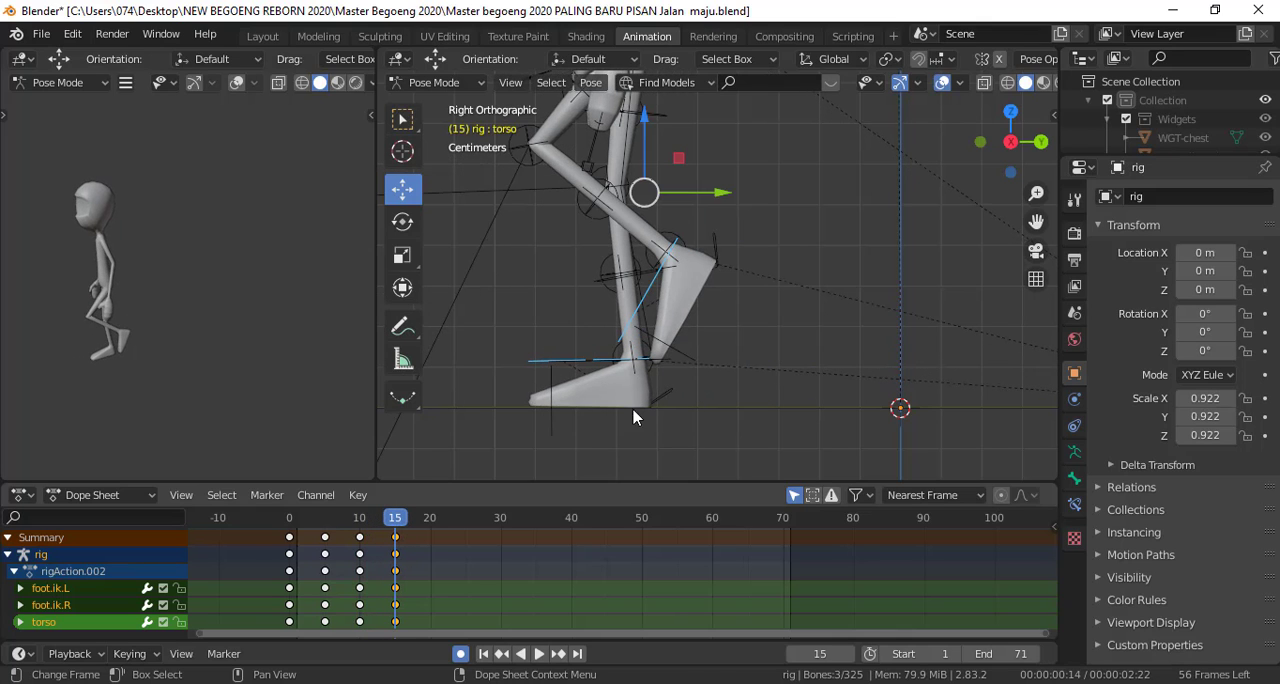
drag(725, 201, 626, 211)
key(space)
drag(385, 528, 397, 553)
scroll(715, 277, down, 5)
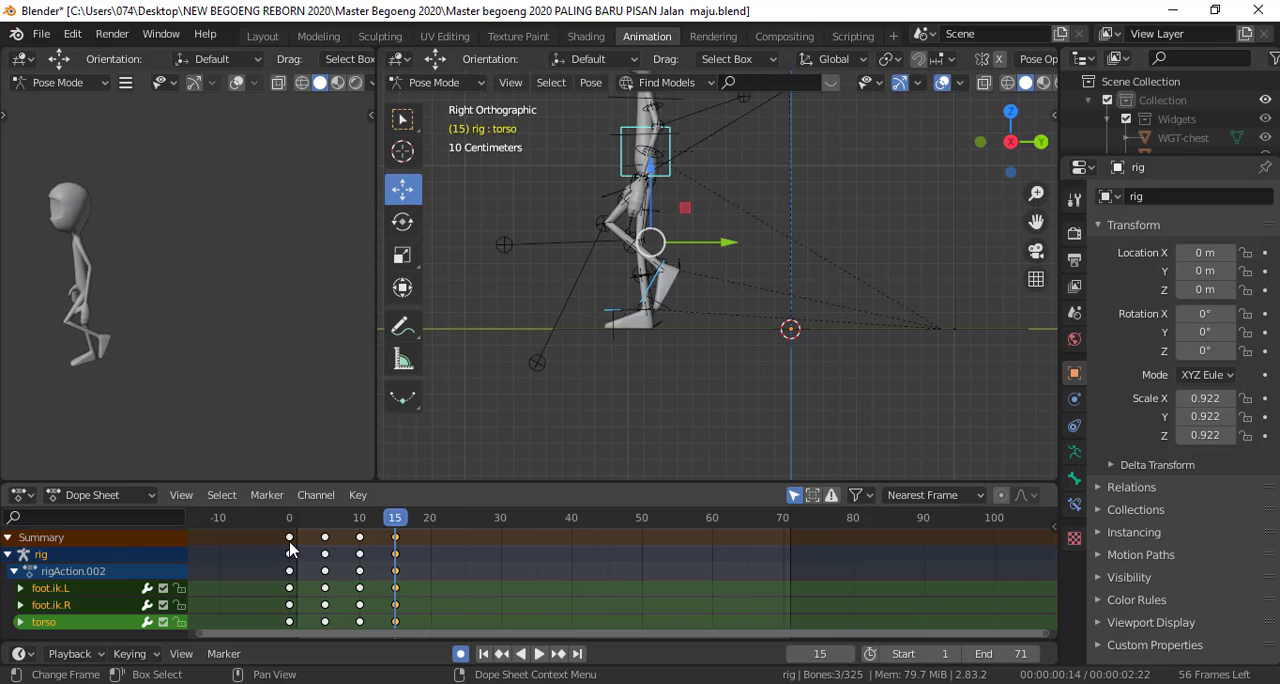
Duplicate the frame 0 keyframes of all bones to frame 20 and advance the playhead to frame 20
click(289, 538)
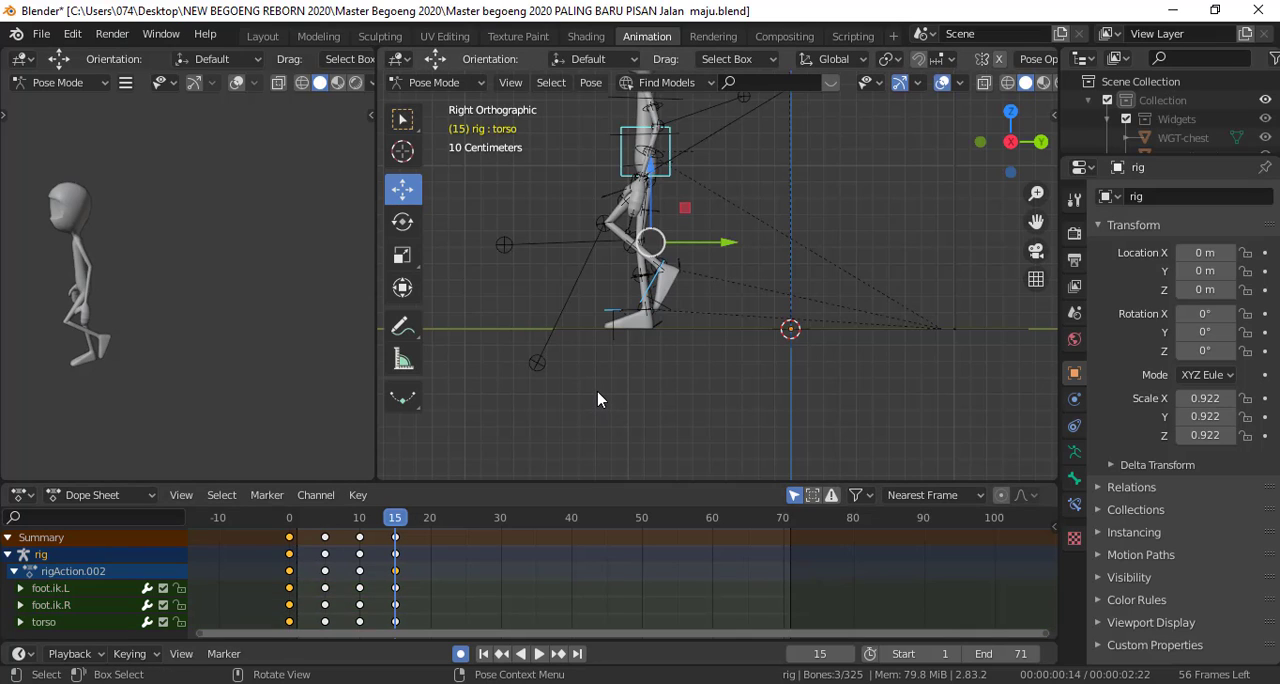
key(a)
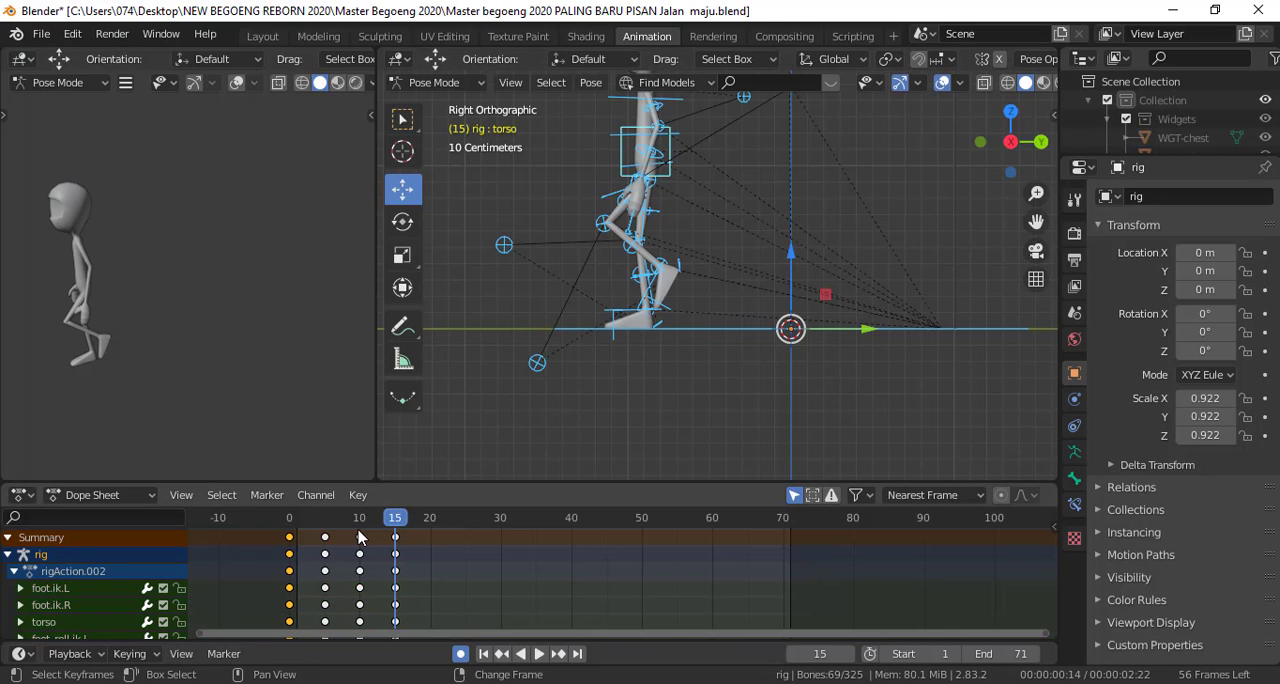
key(shift+d)
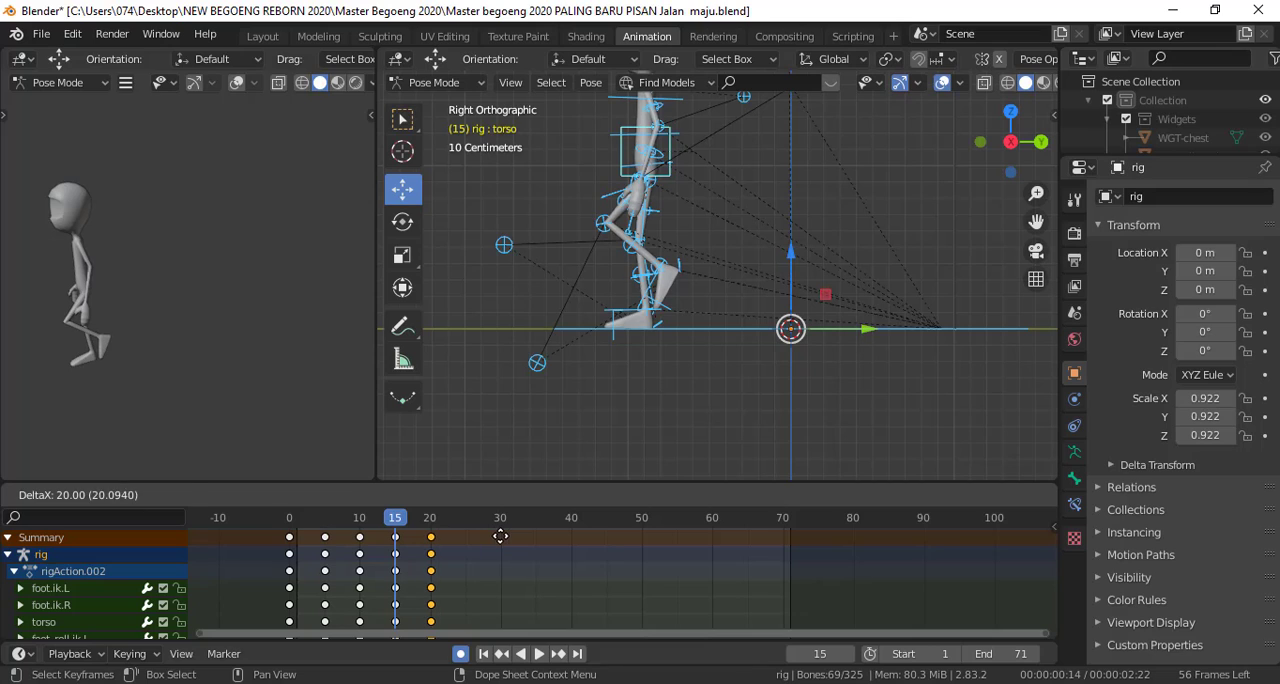
click(502, 543)
key(space)
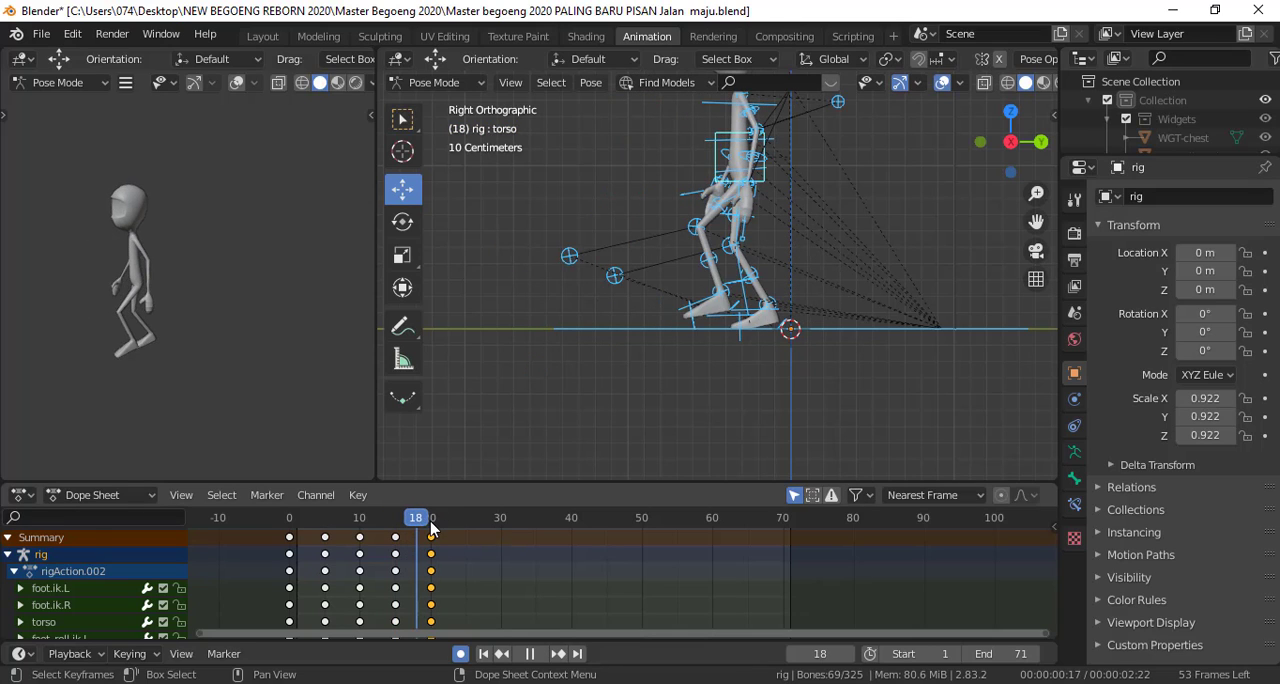
key(space)
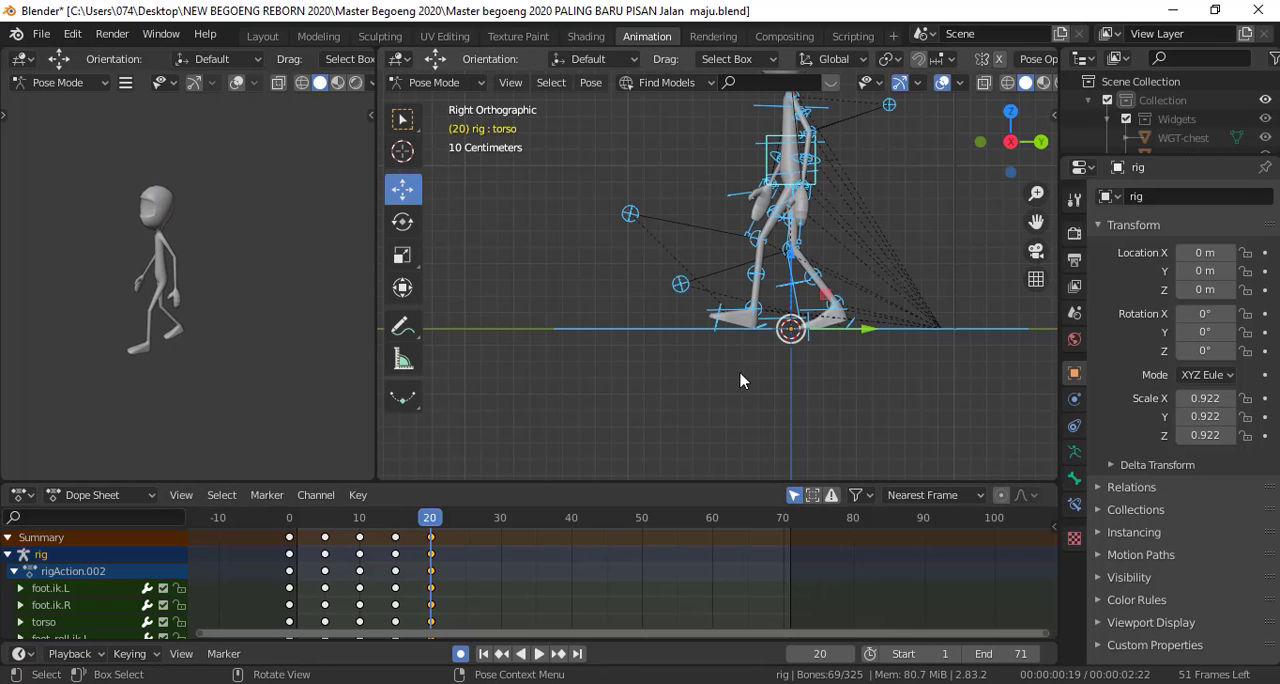
Select the torso and both foot IK controls at frame 20 and move them forward along Y, ahead of the frame 15 pose
shift+middle_drag(756, 361, 656, 442)
scroll(658, 367, up, 1)
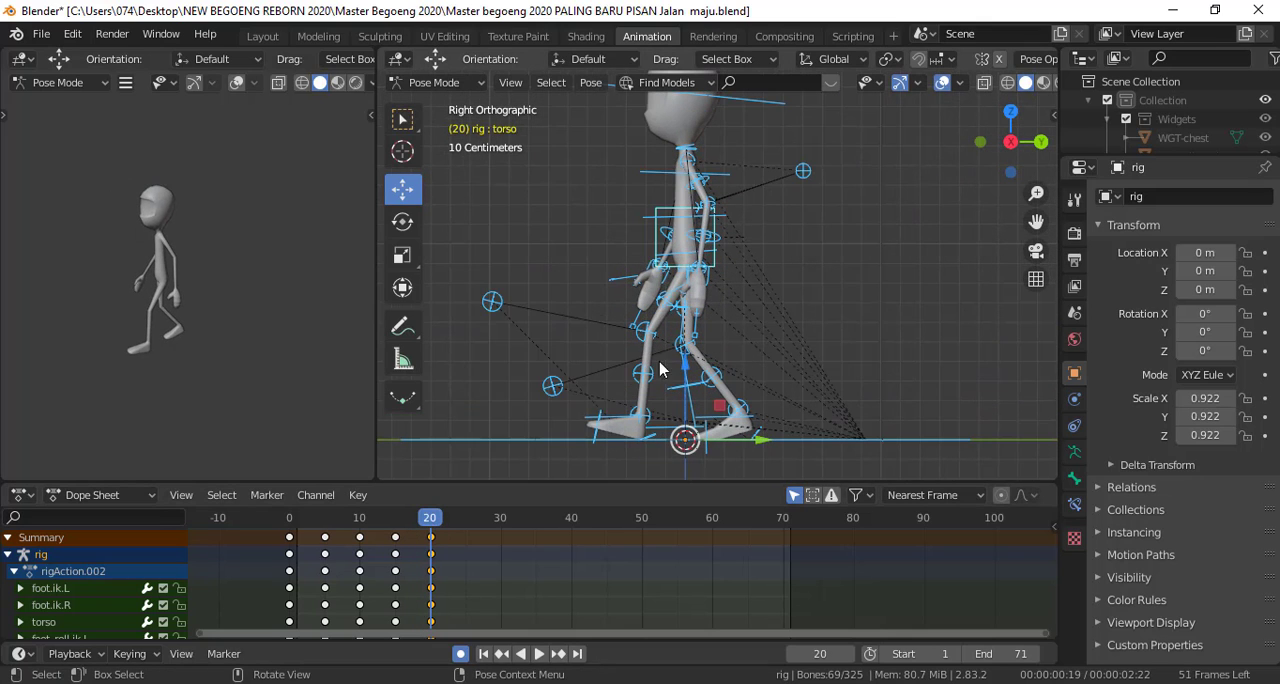
click(660, 244)
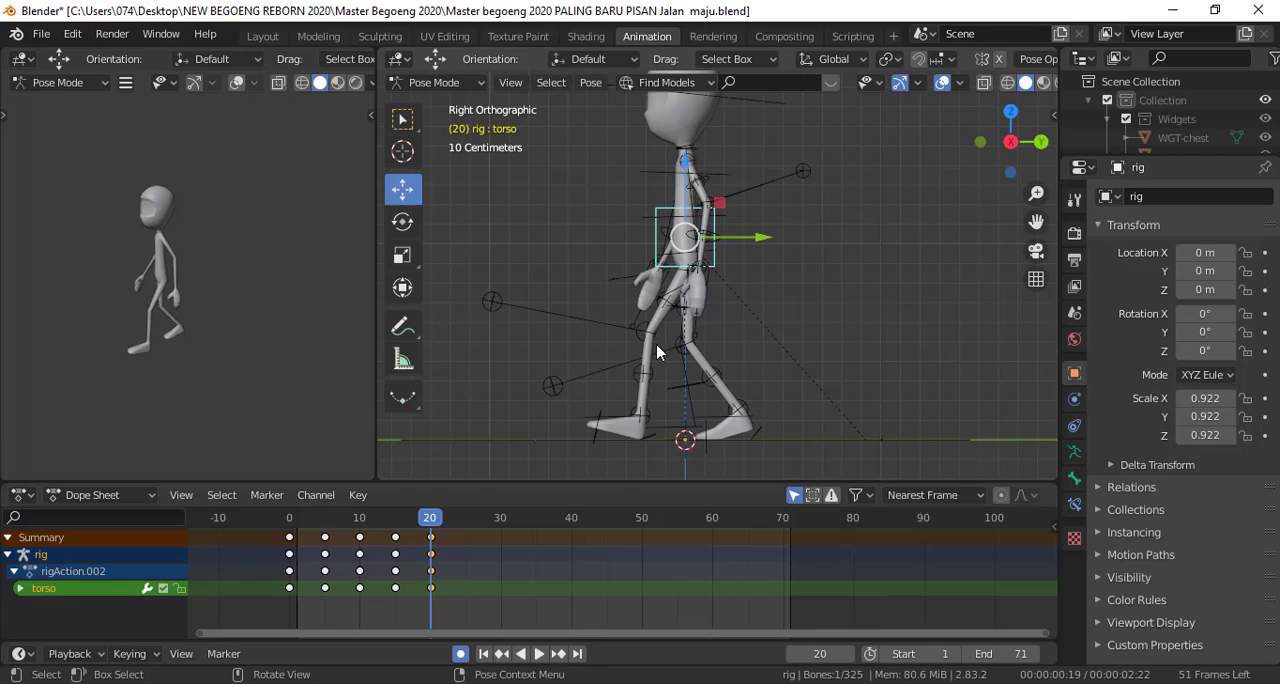
shift+click(613, 419)
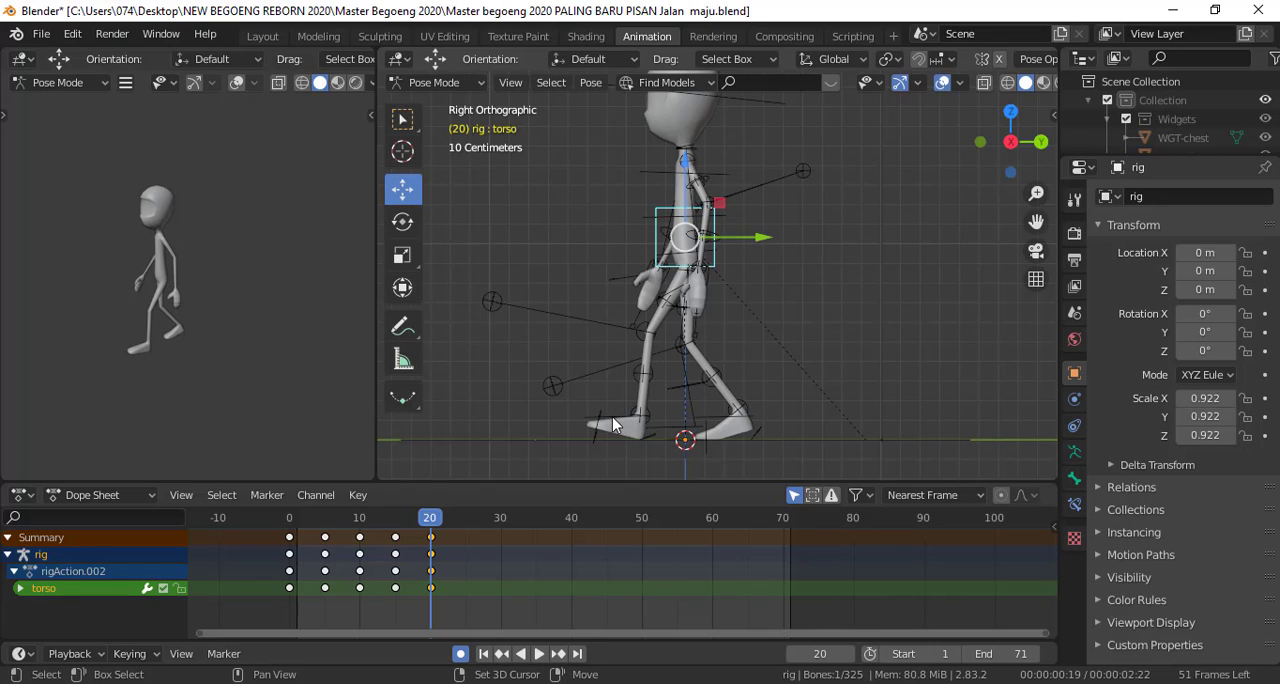
shift+click(720, 422)
scroll(737, 428, down, 3)
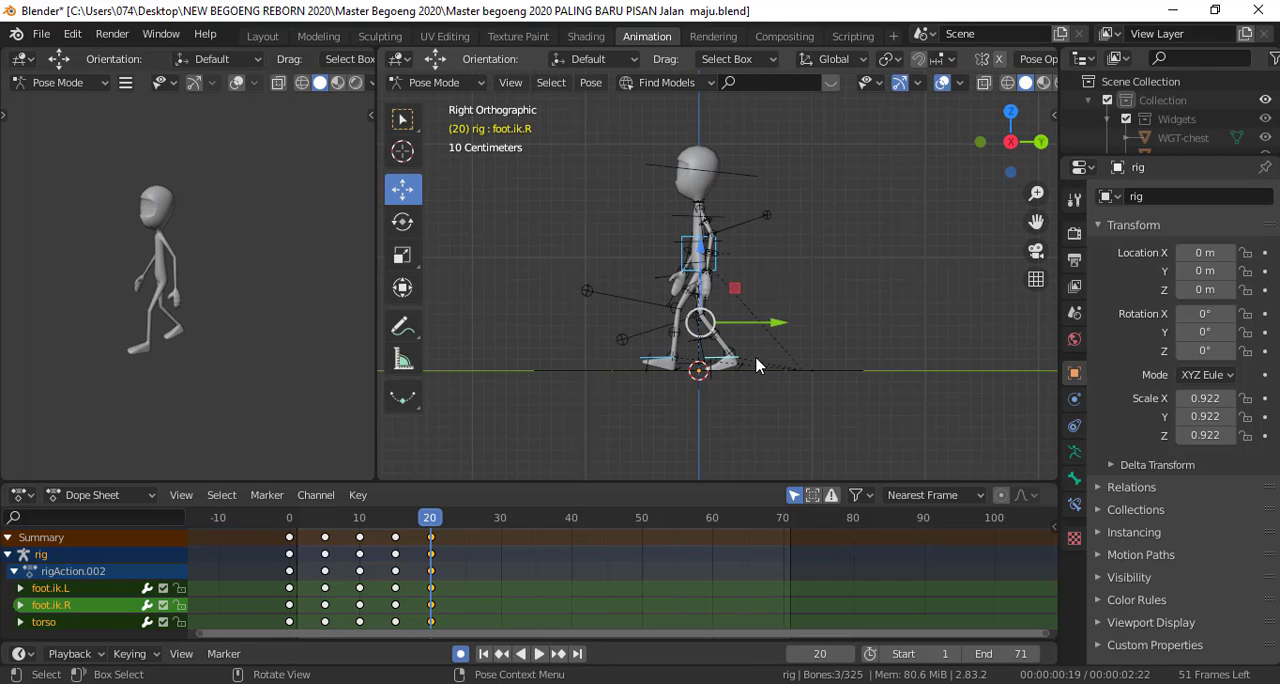
drag(779, 328, 629, 330)
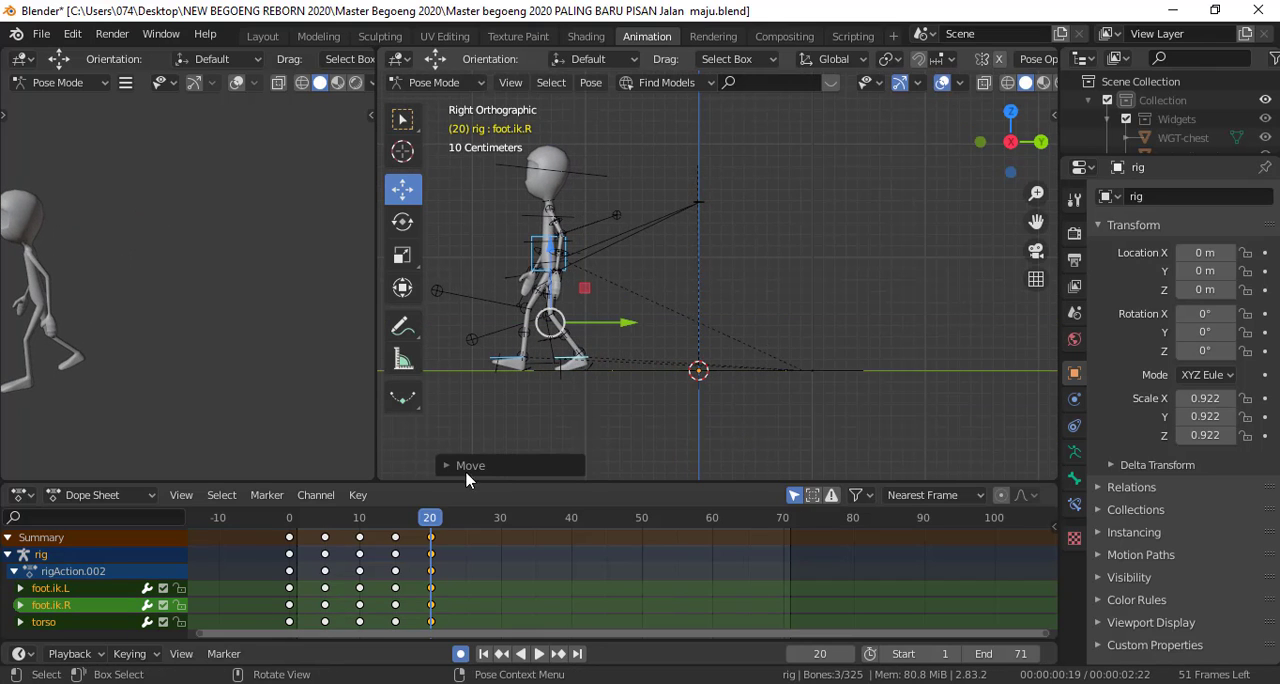
Compare the planted foot between frames 15 and 20 and shift the torso and both feet slightly back at frame 20
drag(429, 527, 395, 527)
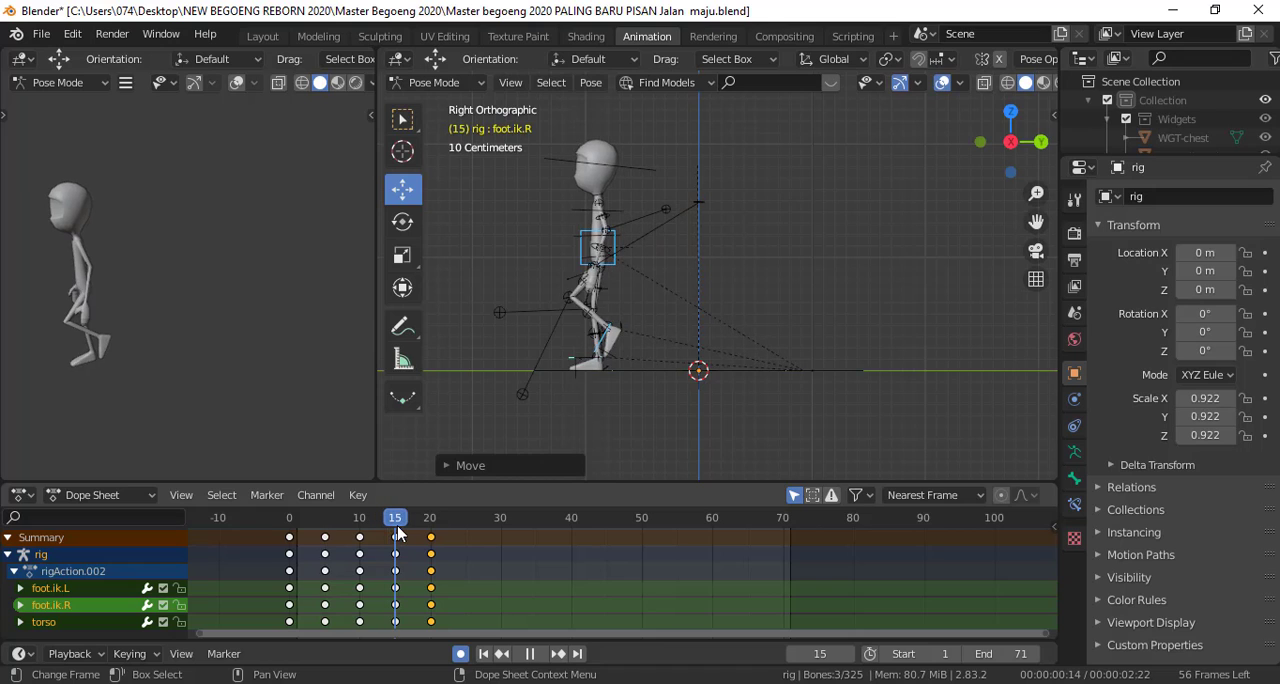
scroll(566, 402, up, 5)
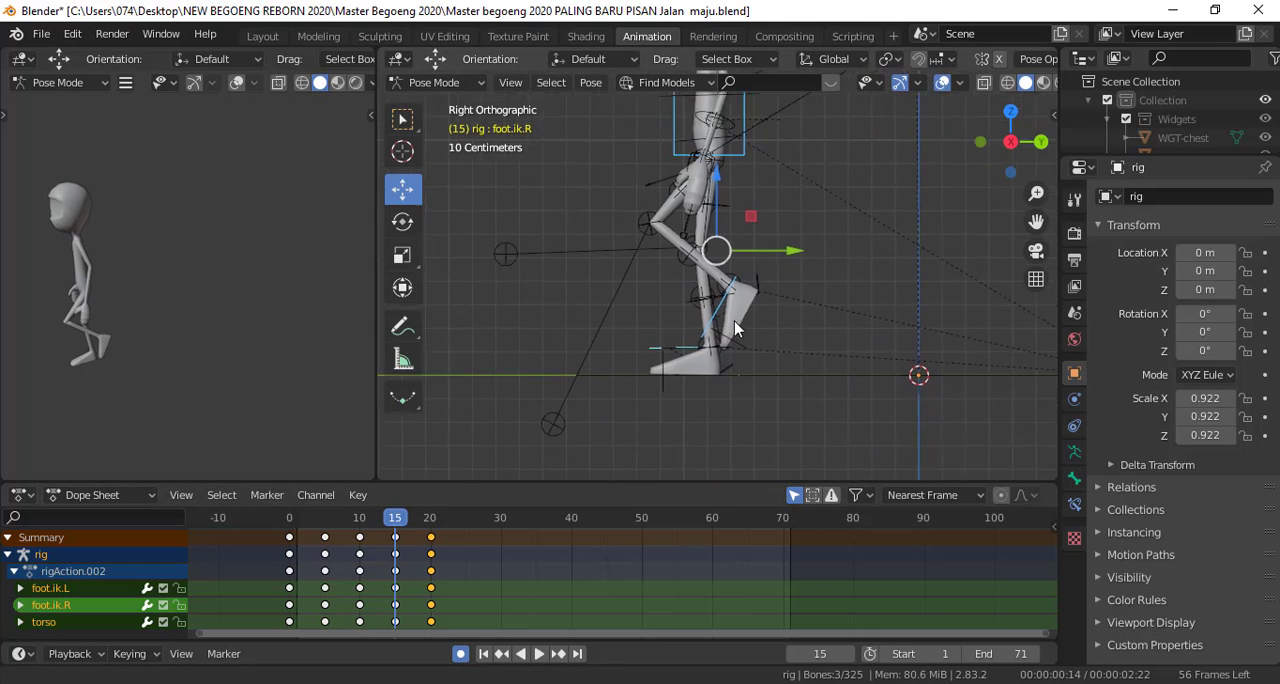
key(space)
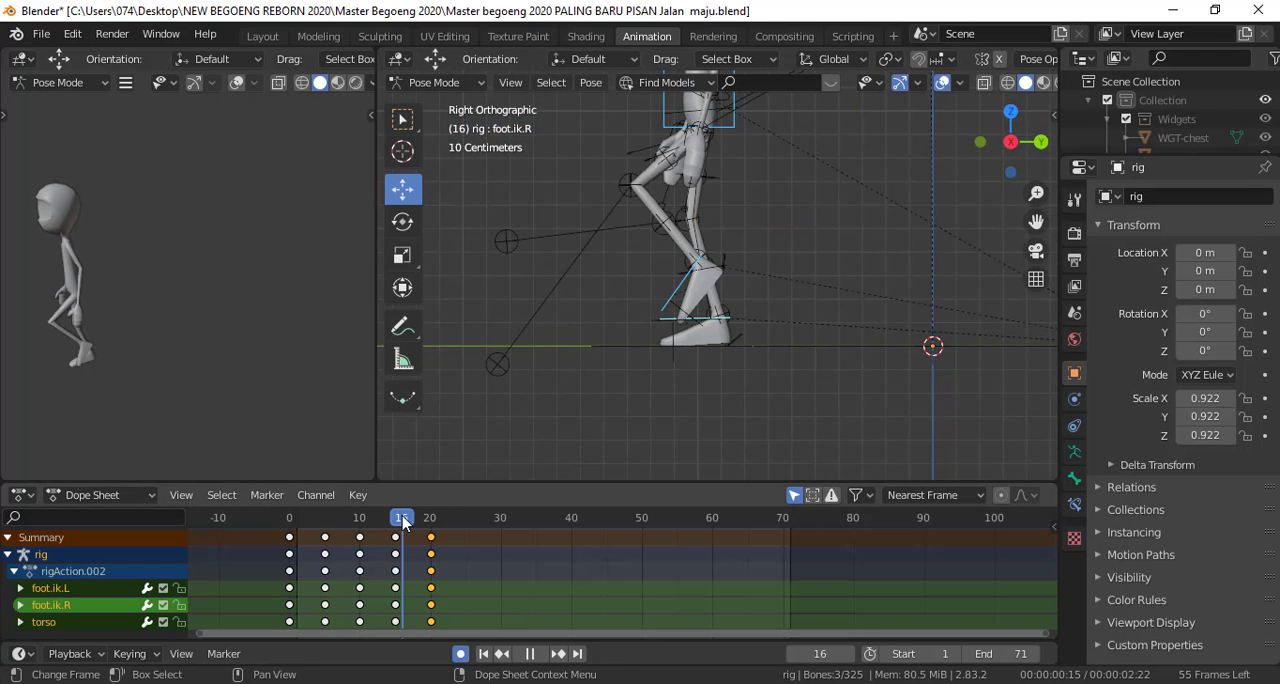
drag(403, 523, 395, 525)
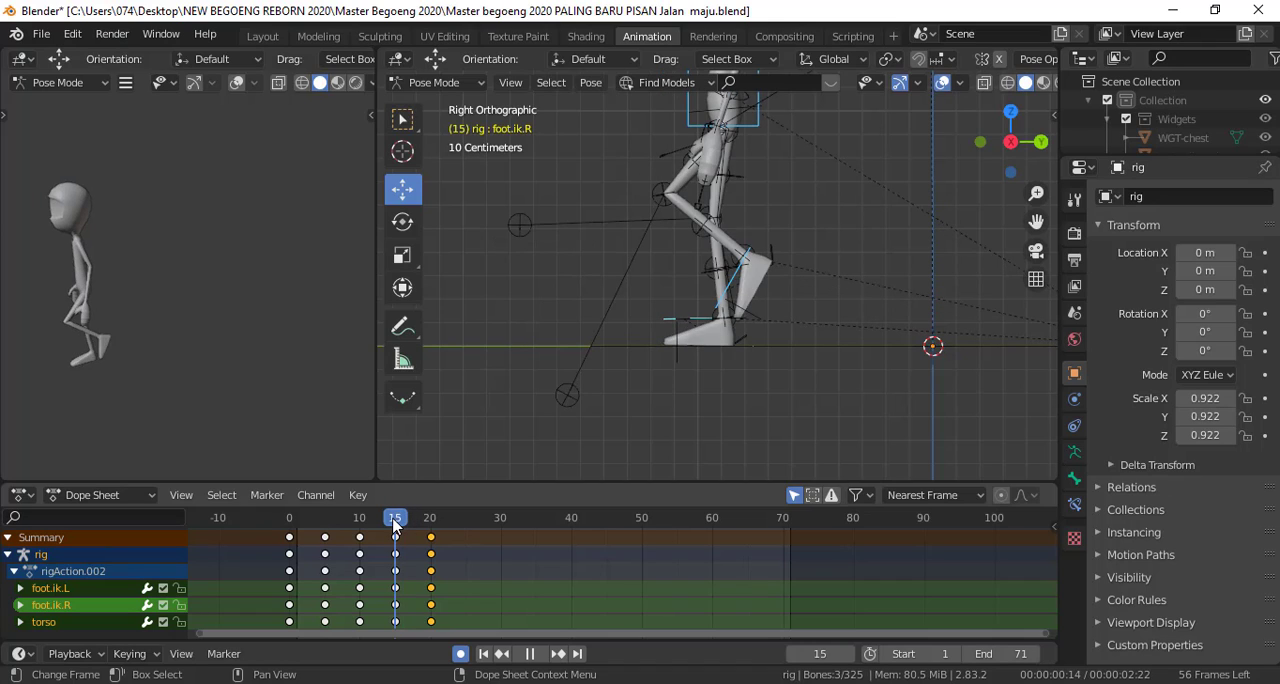
key(space)
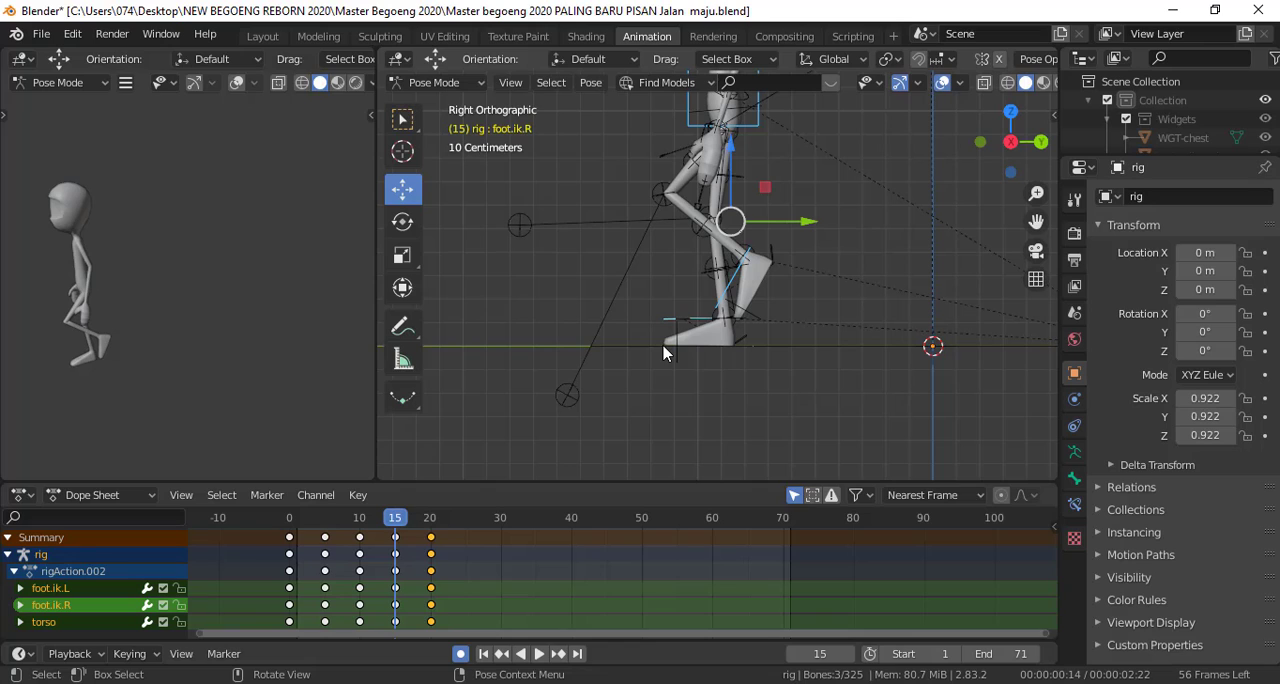
drag(405, 525, 431, 530)
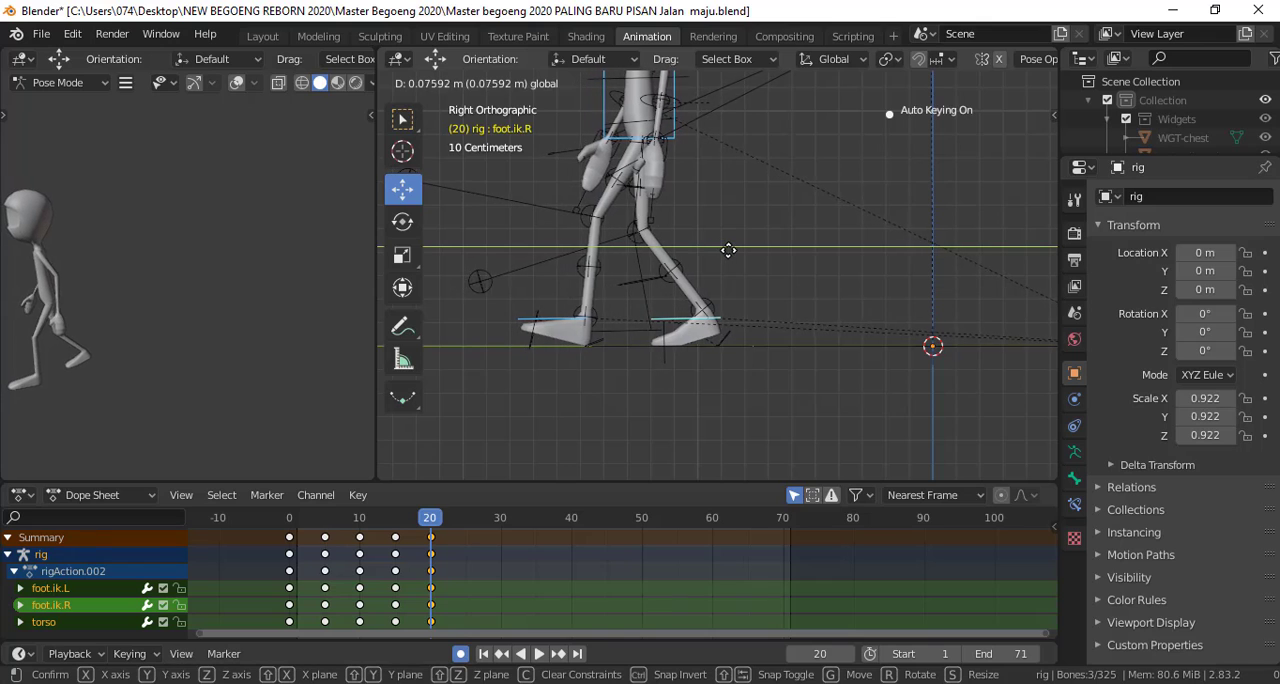
drag(738, 250, 738, 250)
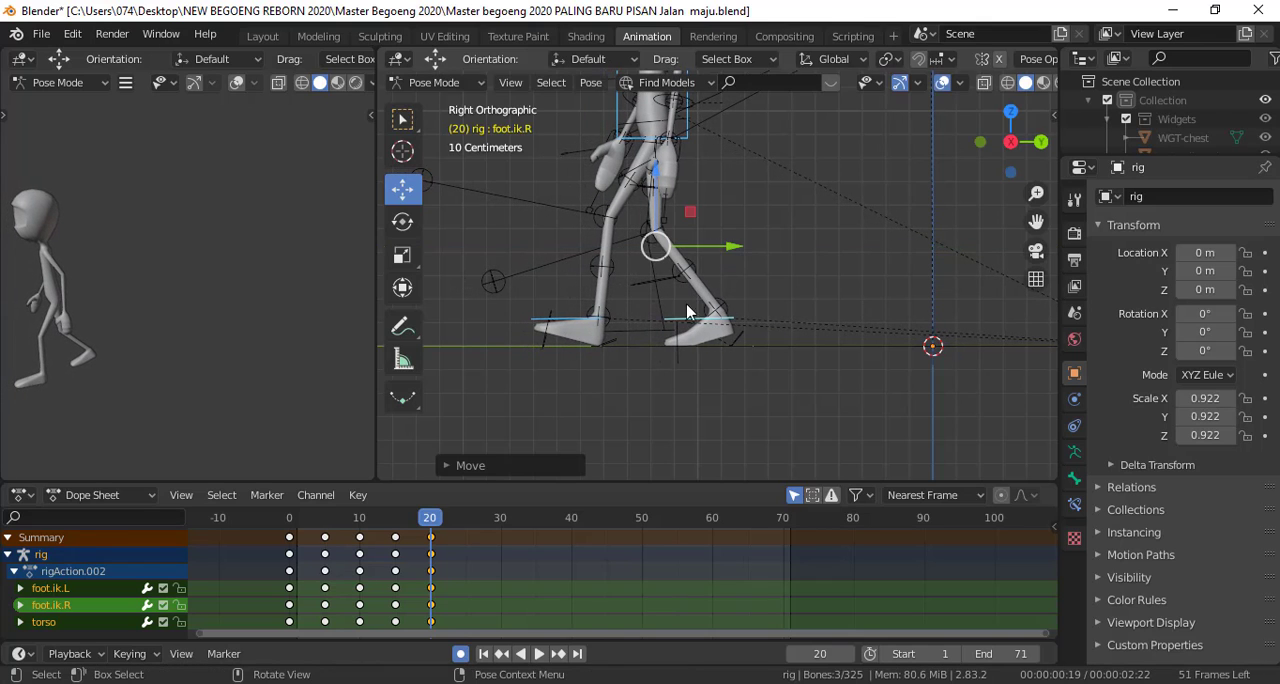
Set the animation's end frame to 24 and play back the walk to check the poses up to frame 20
mouse_move(430, 521)
mouse_down()
mouse_move(379, 528)
mouse_move(433, 533)
mouse_move(365, 533)
mouse_move(431, 533)
mouse_up()
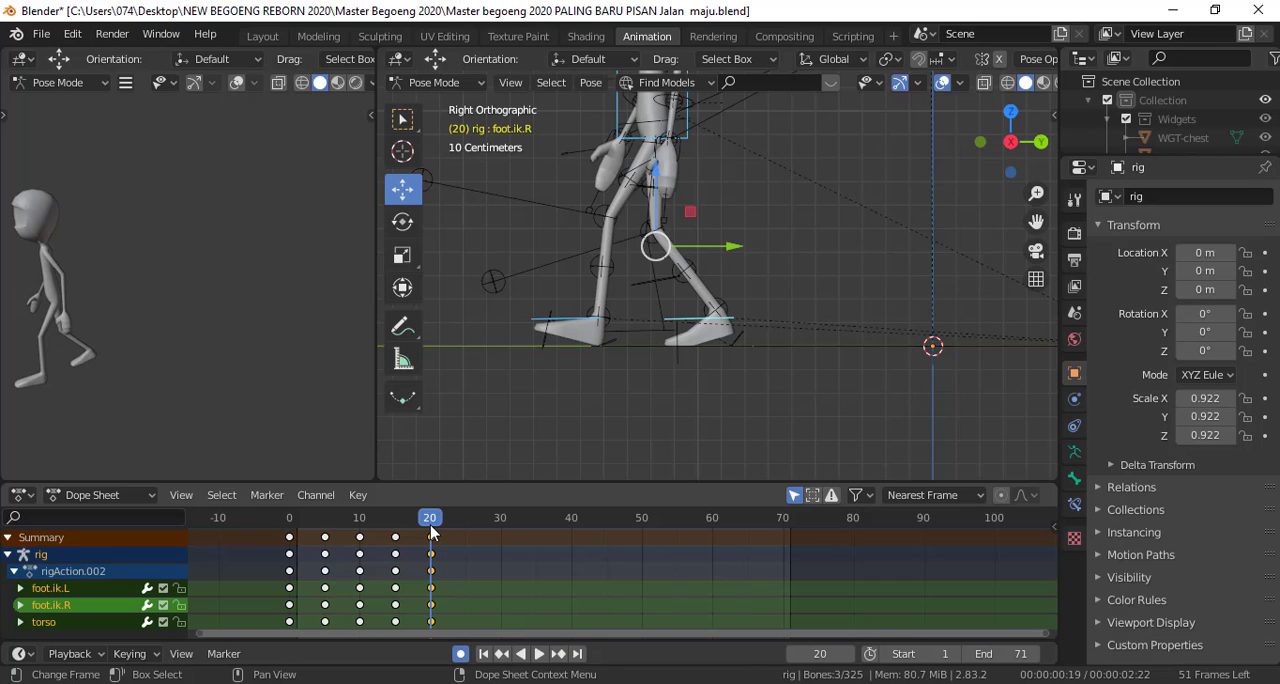
scroll(610, 417, down, 2)
shift+middle_drag(686, 340, 667, 421)
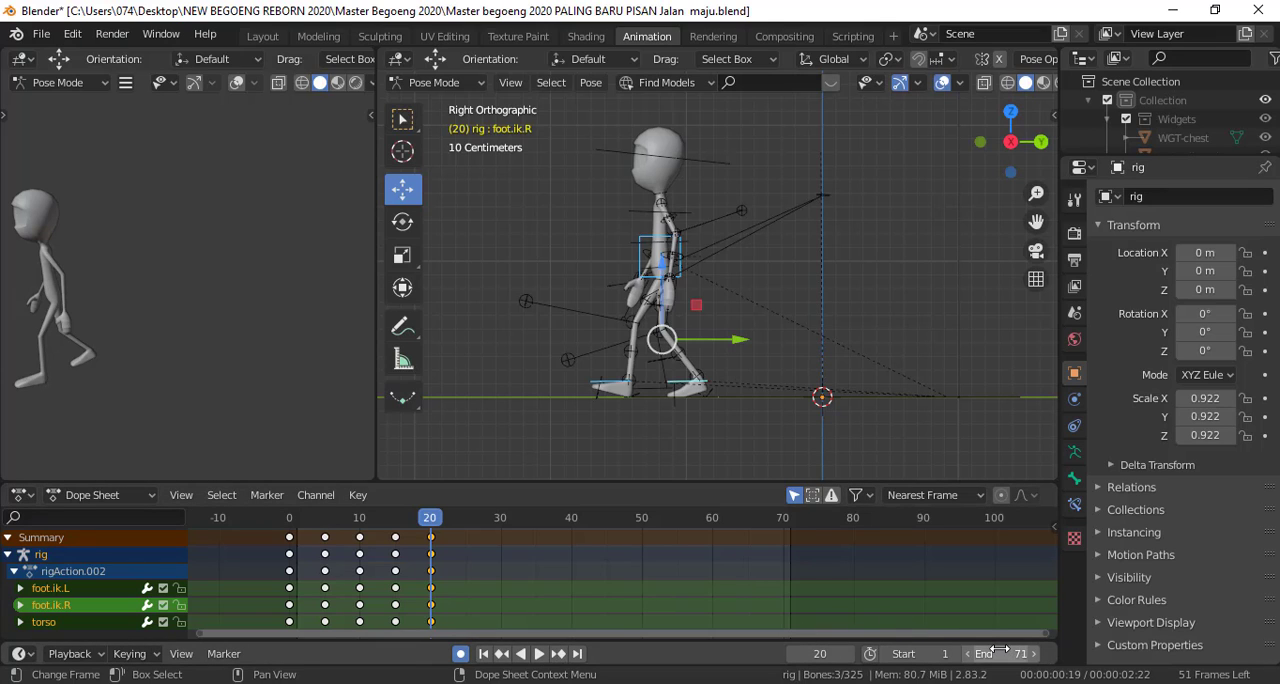
drag(1000, 652, 824, 652)
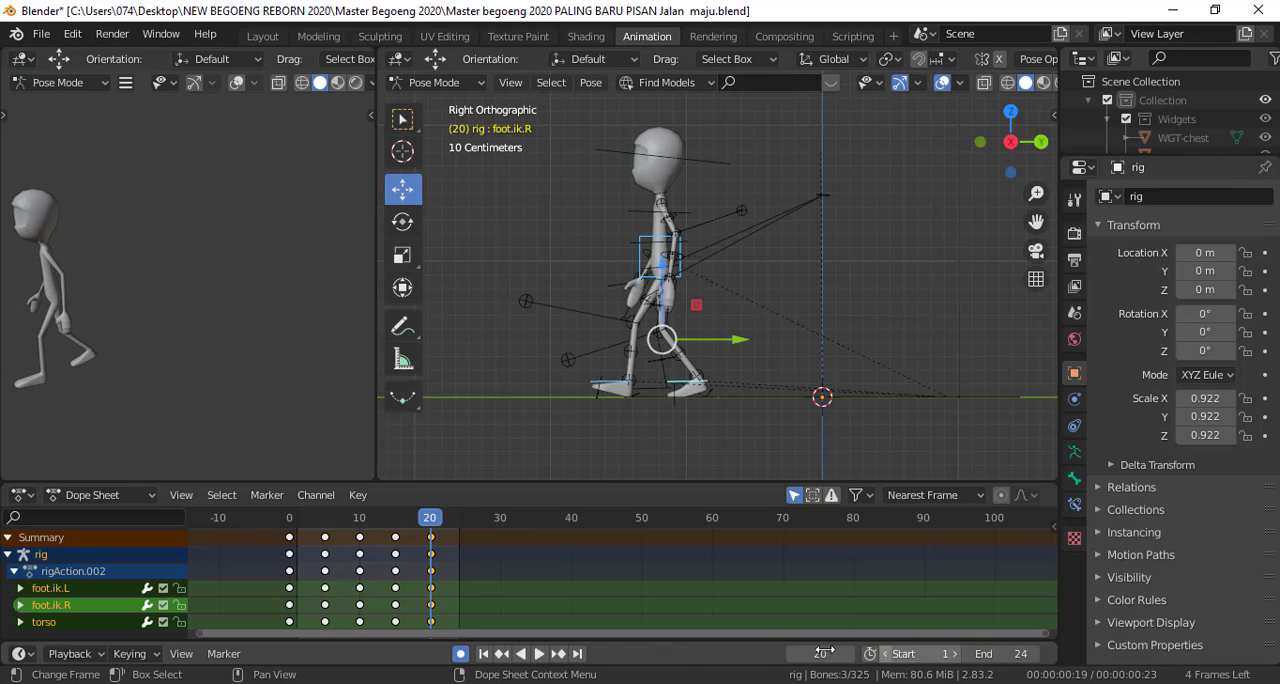
click(539, 654)
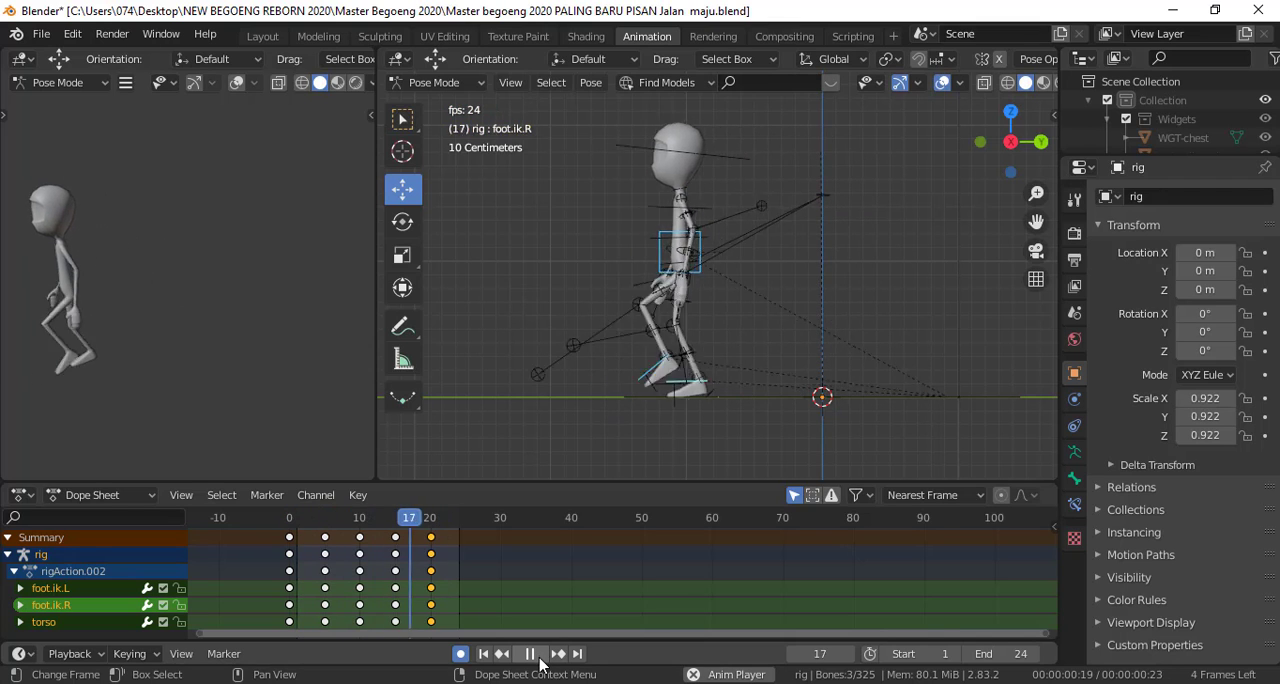
key(space)
Advance the playhead to frame 25 and set the animation's end frame to 35
key(space)
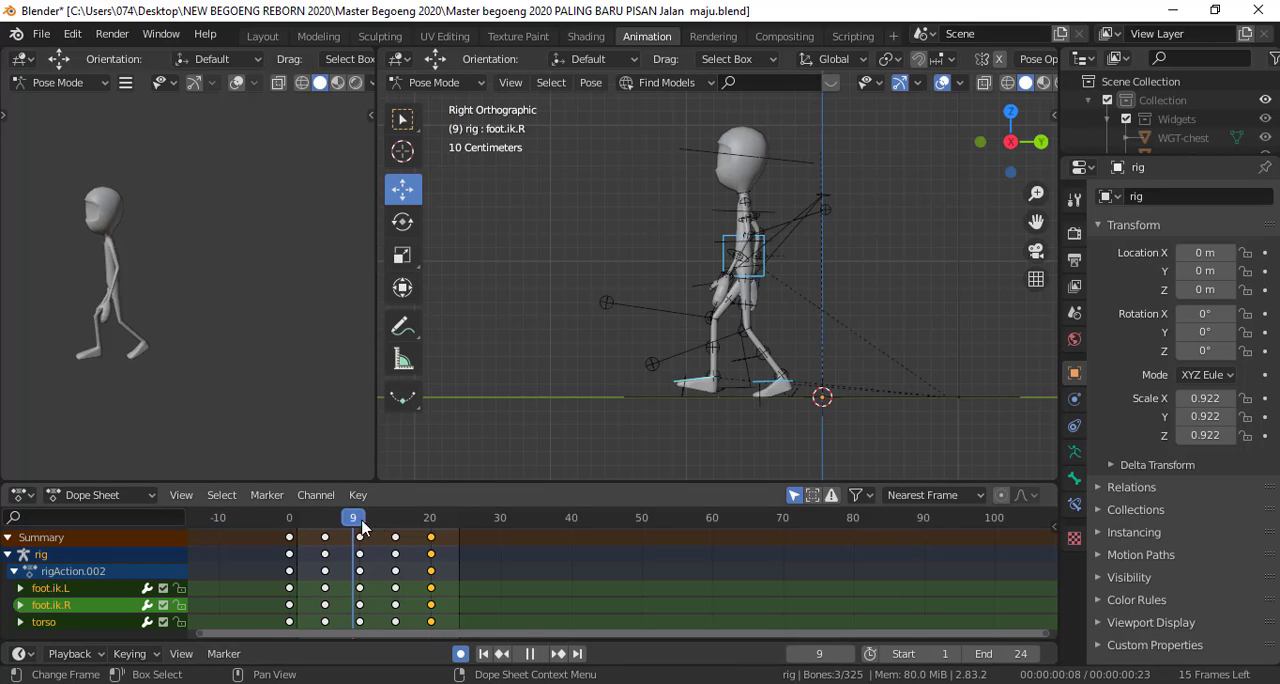
drag(441, 534, 466, 538)
key(space)
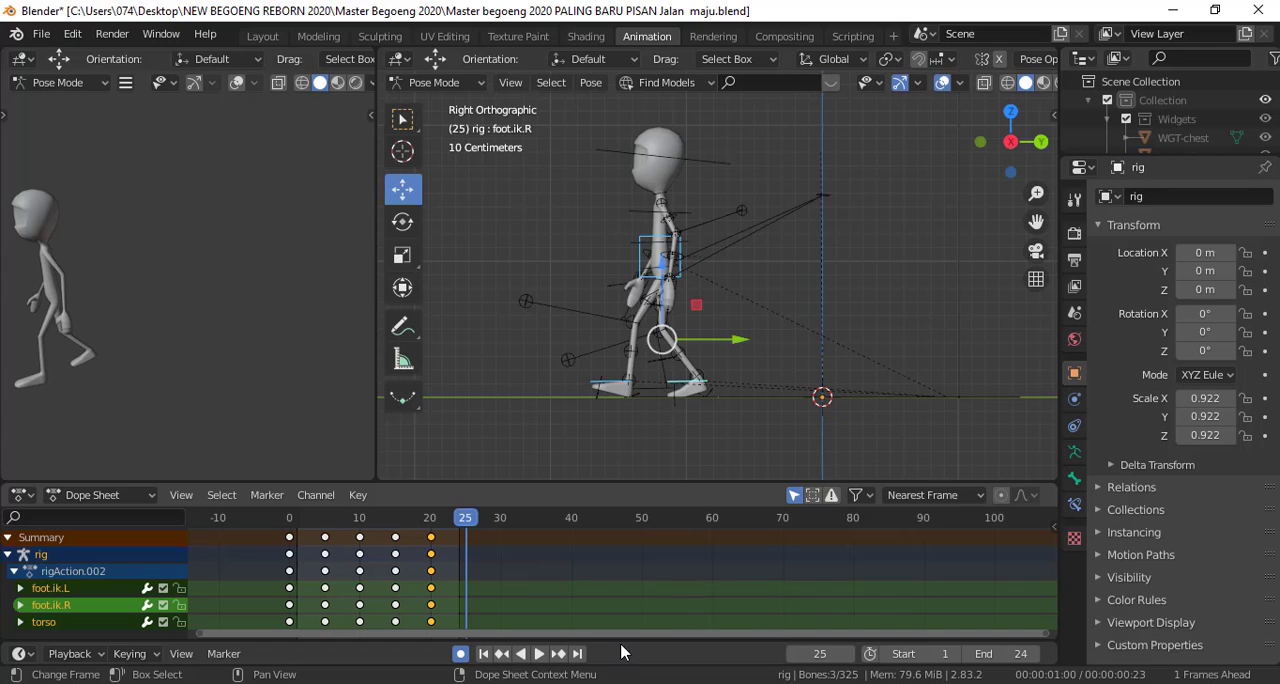
drag(1016, 655, 1062, 655)
key(space)
drag(468, 523, 462, 553)
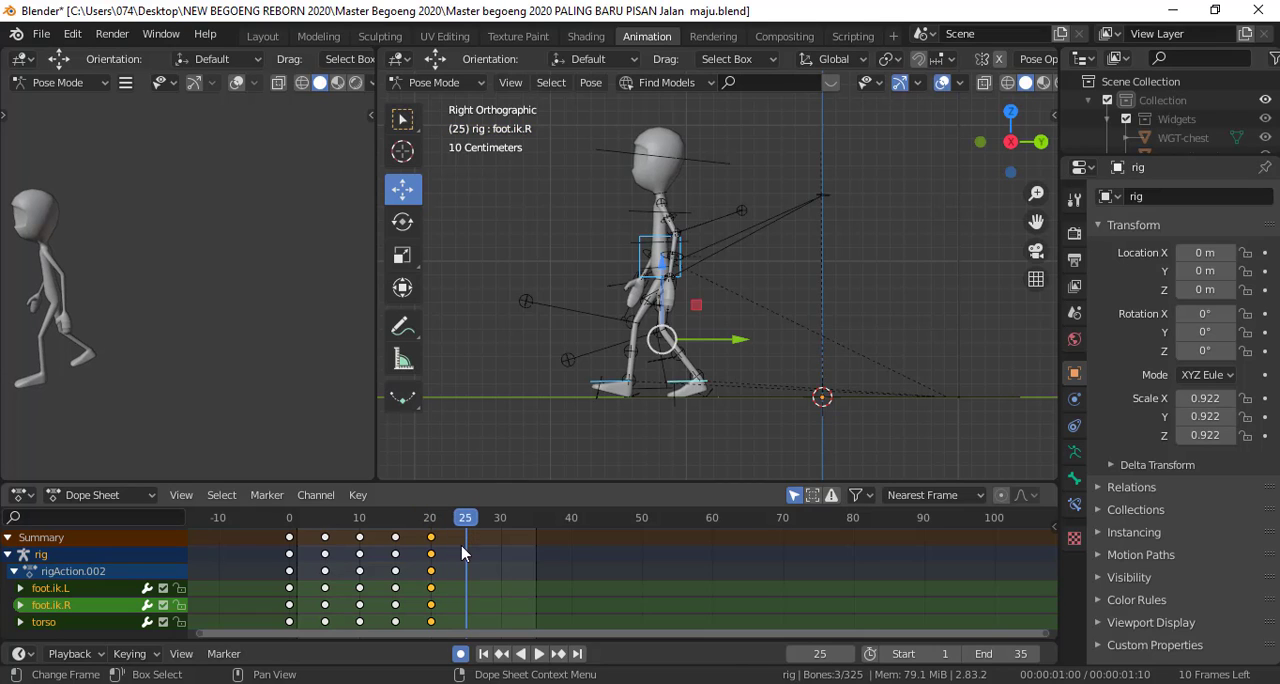
Select all bones and duplicate their frame 5 passing-pose keyframes to frame 25
click(326, 541)
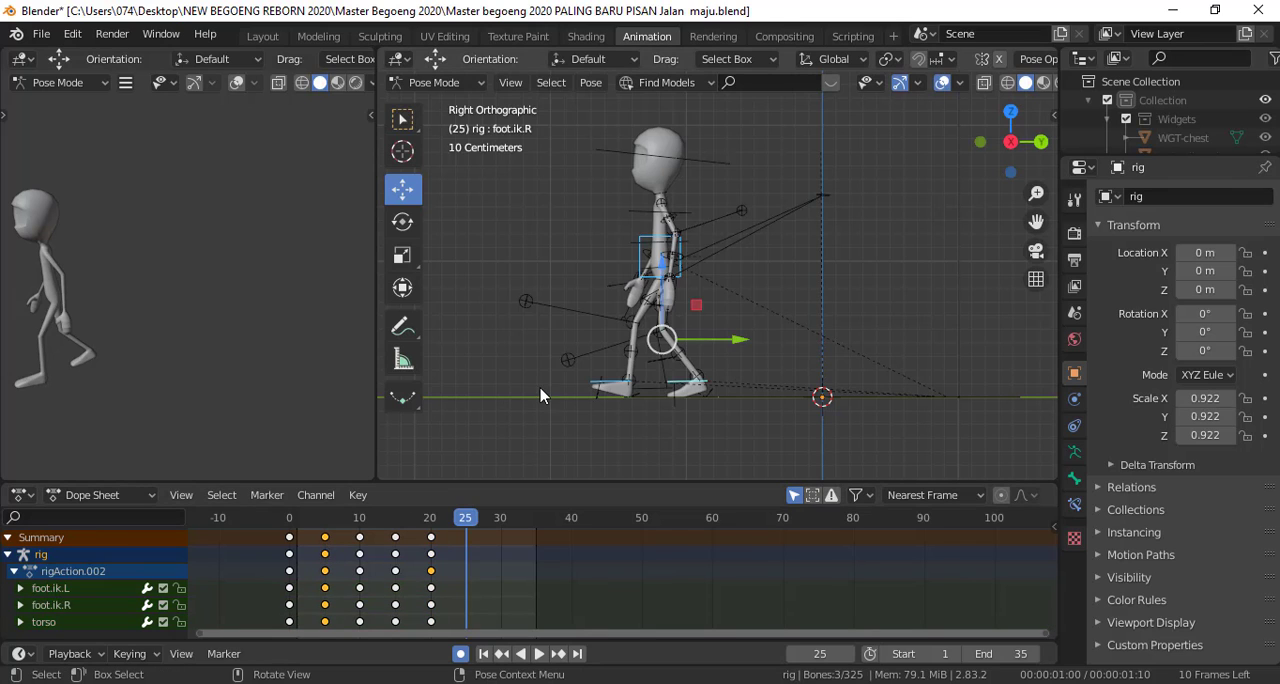
key(a)
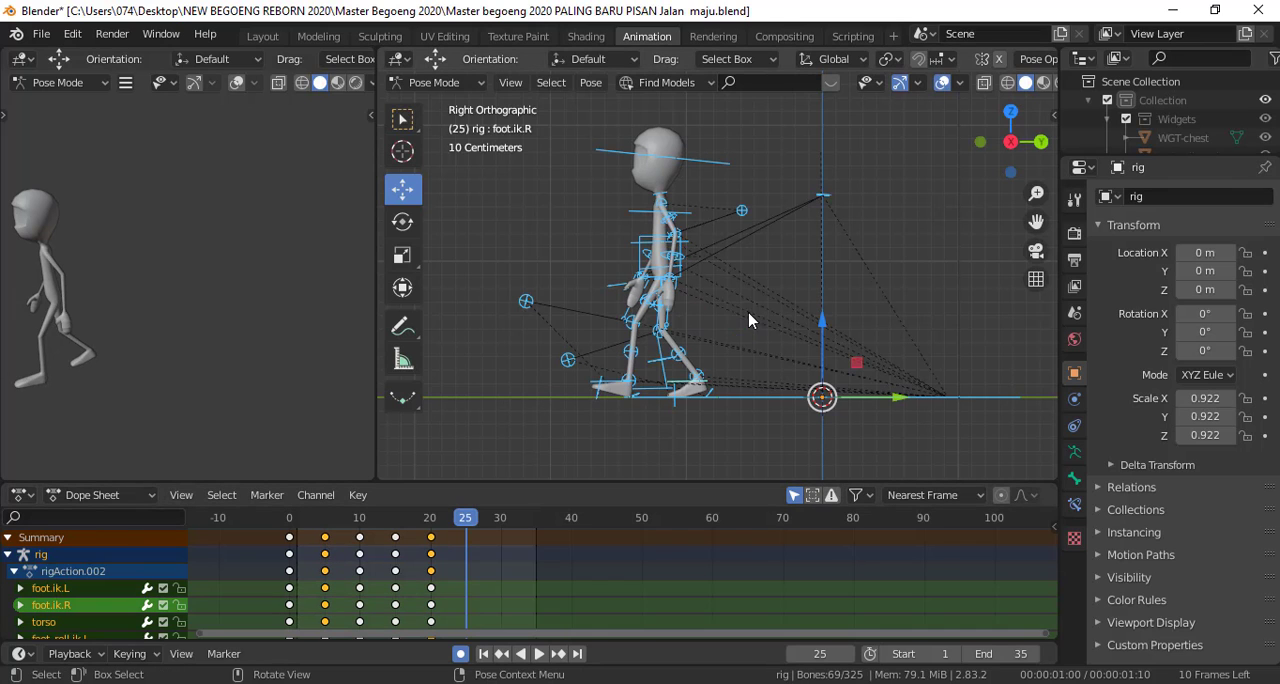
click(329, 541)
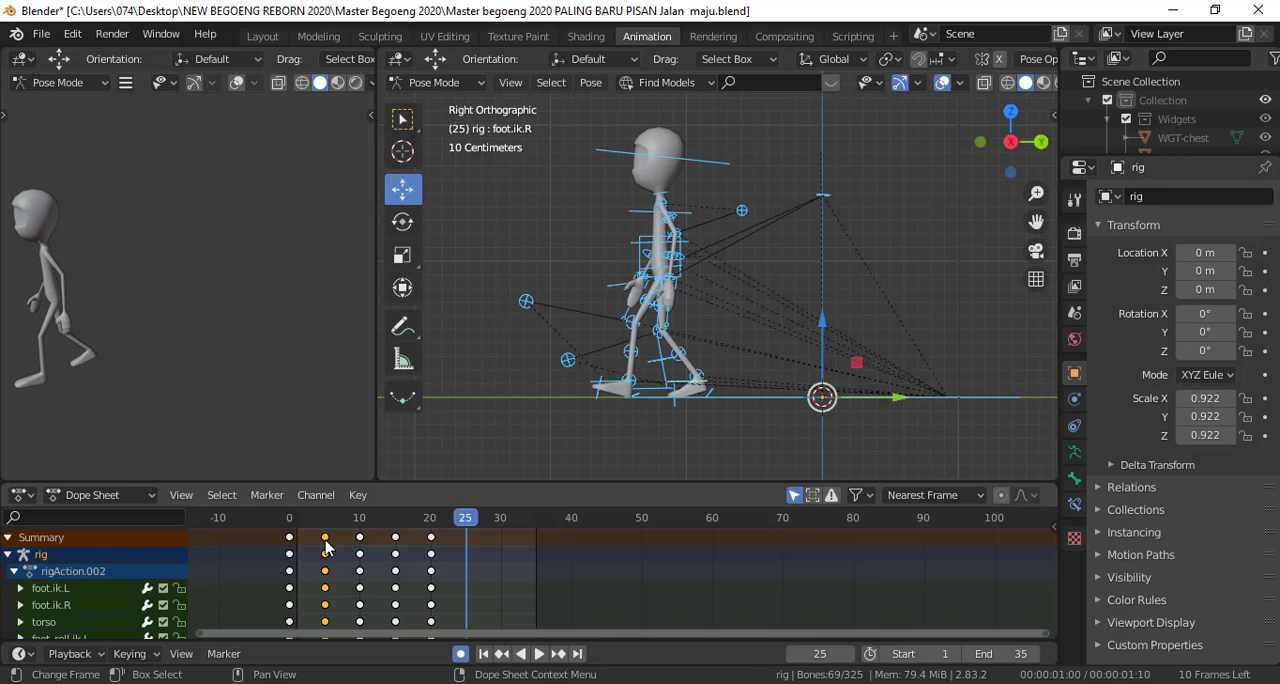
key(shift+d)
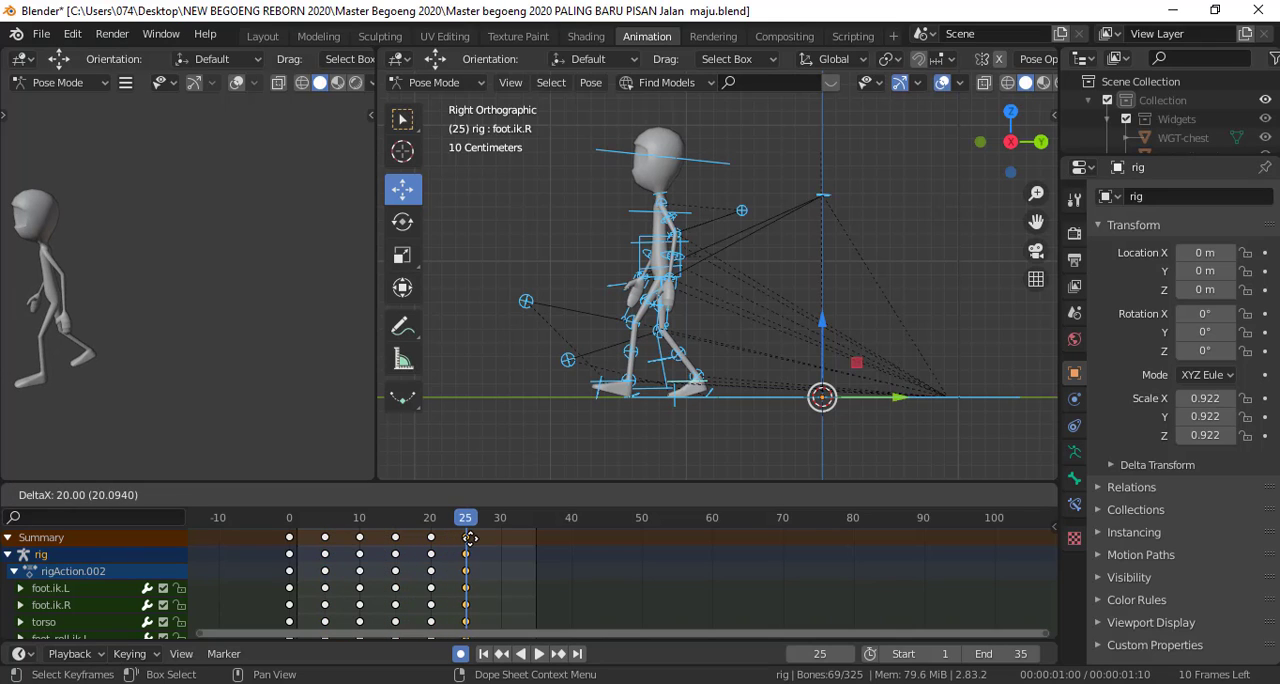
click(470, 535)
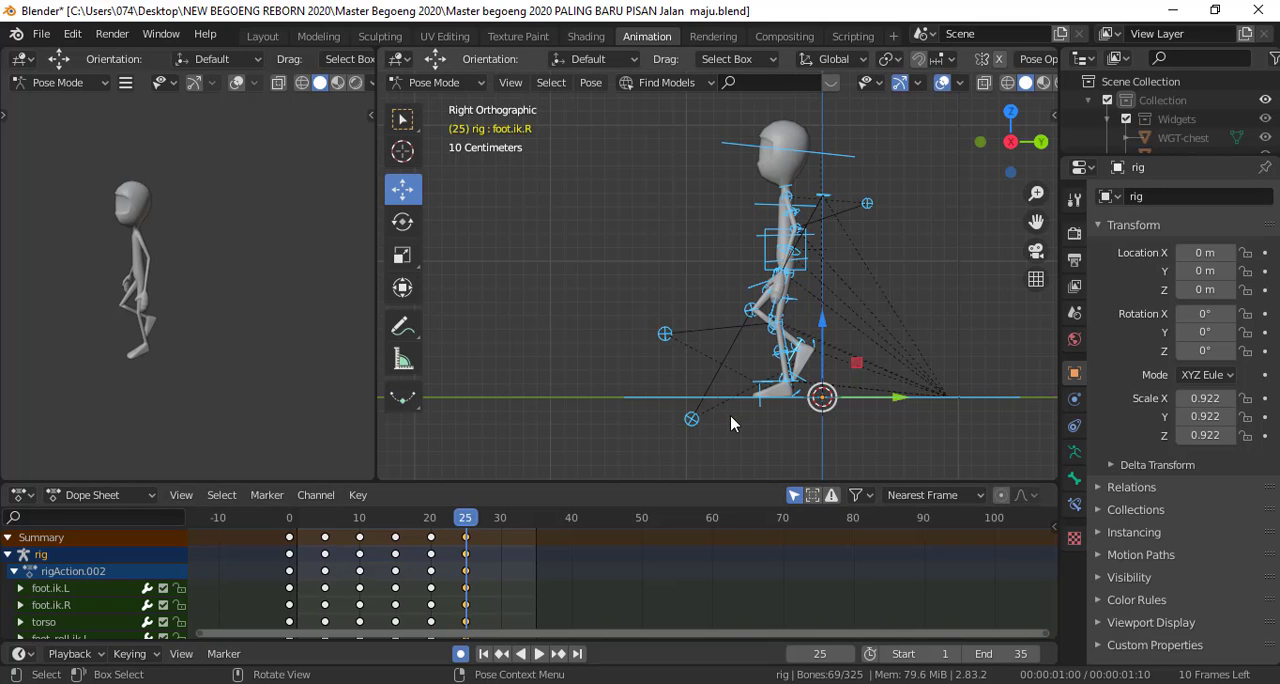
Select both foot IK controls and the torso at frame 25 and move them about 1.2 m forward along Y
shift+middle_drag(731, 423, 667, 412)
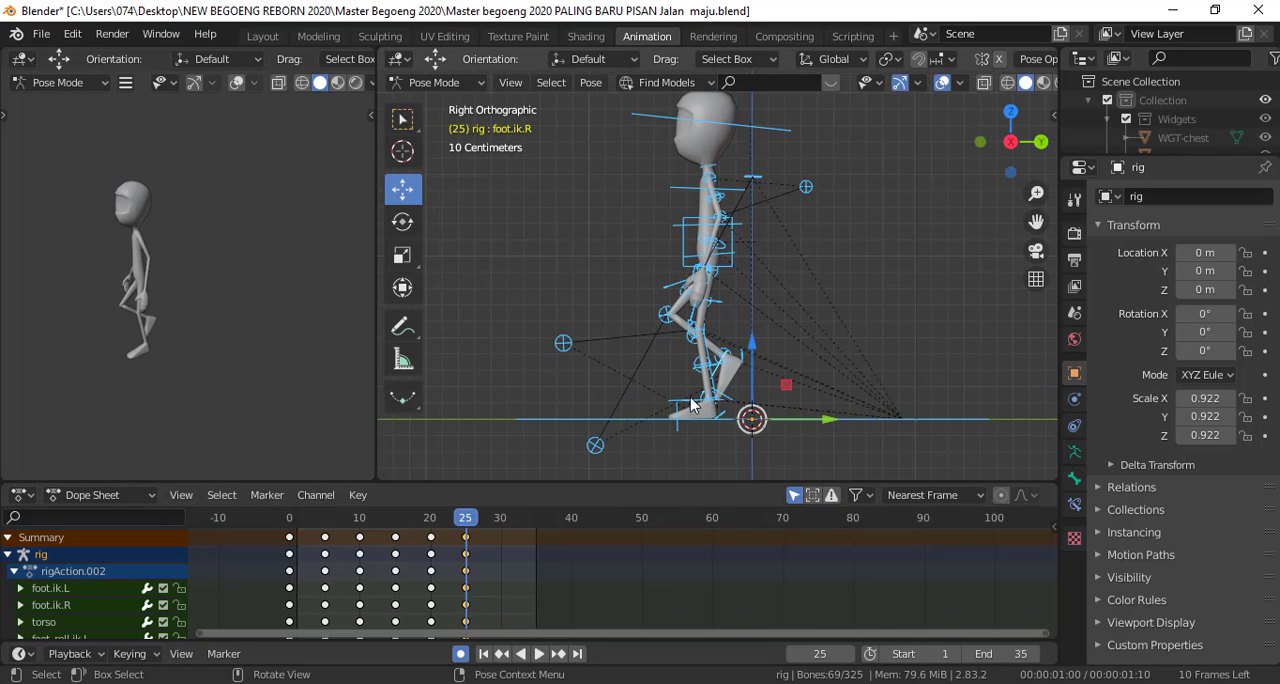
click(690, 405)
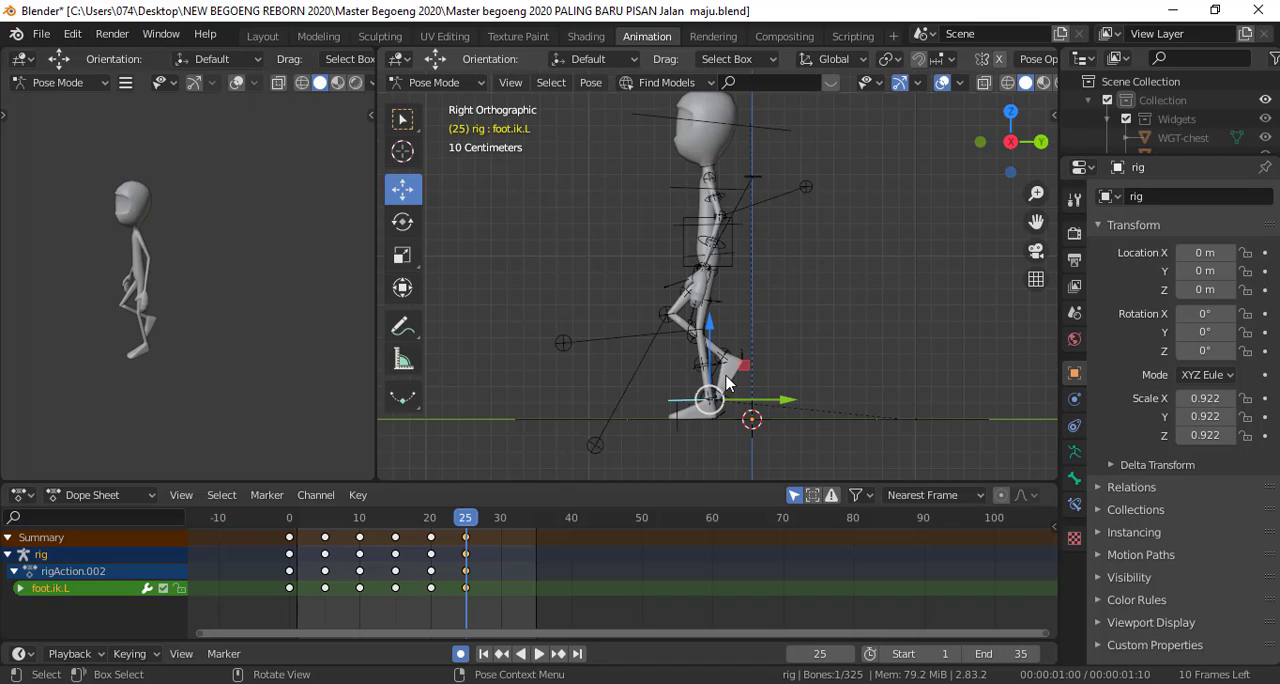
shift+click(733, 380)
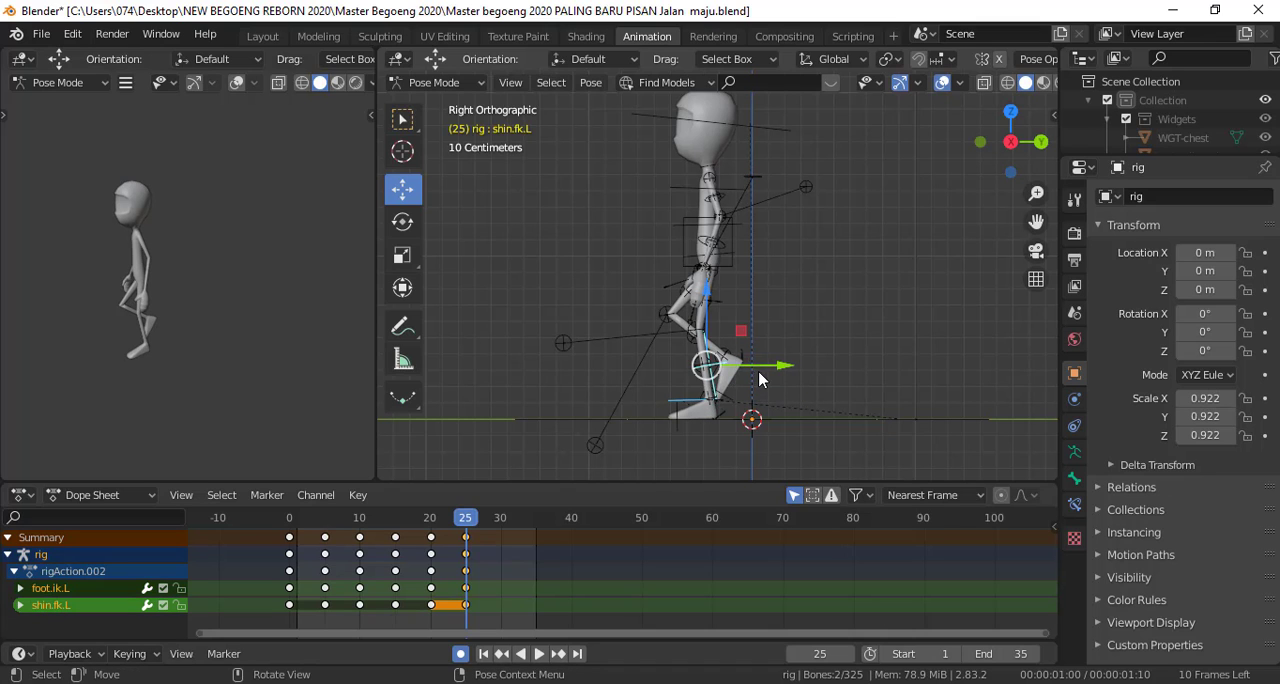
ctrl+middle_drag(735, 376, 733, 237)
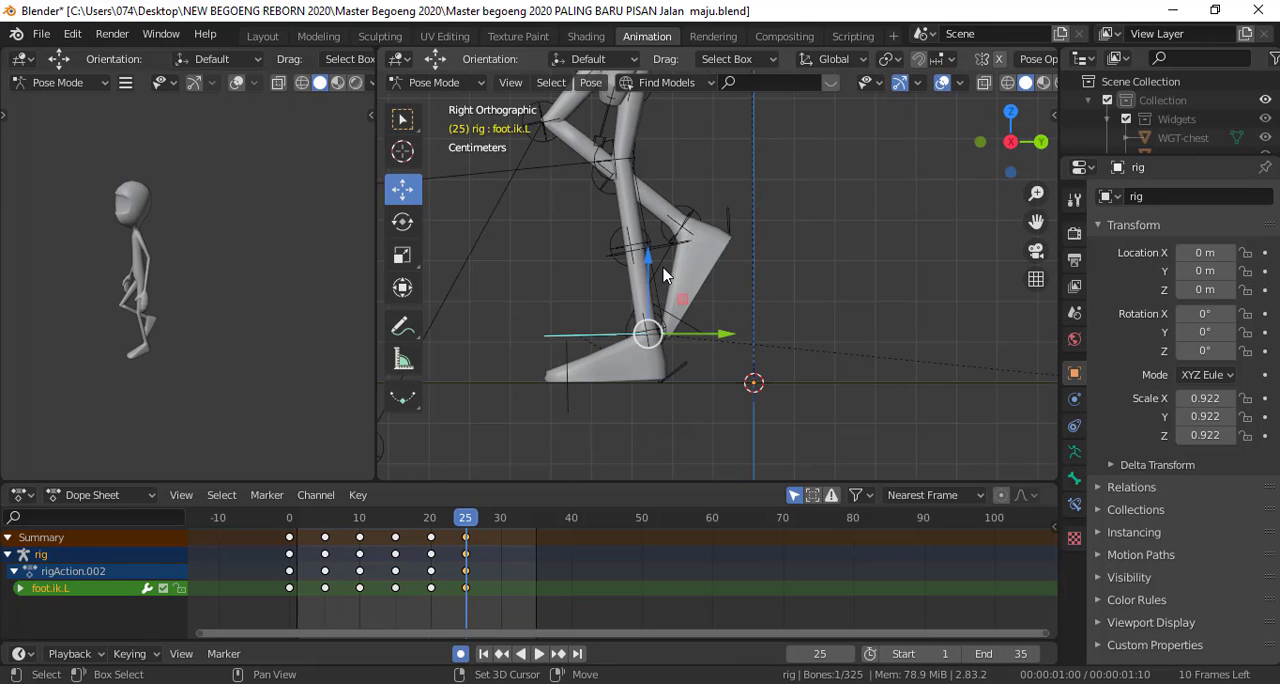
shift+click(663, 268)
scroll(677, 238, down, 3)
shift+middle_drag(682, 212, 716, 388)
shift+click(680, 223)
scroll(681, 290, down, 3)
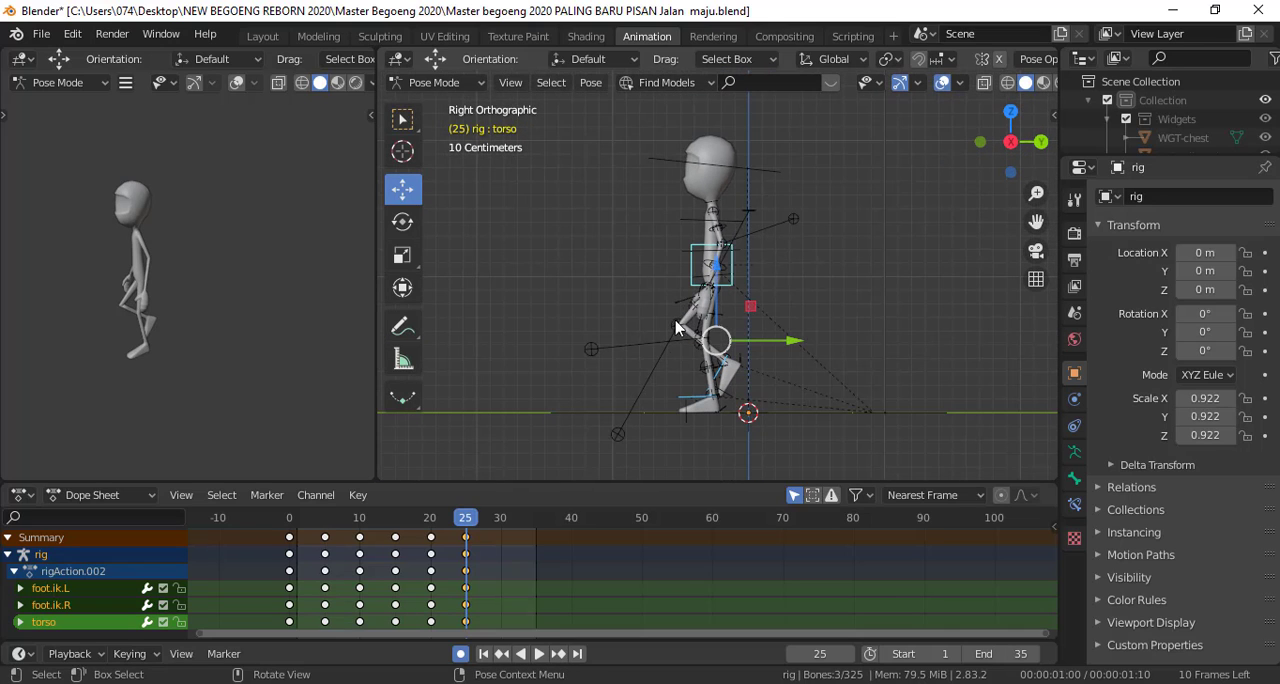
key(space)
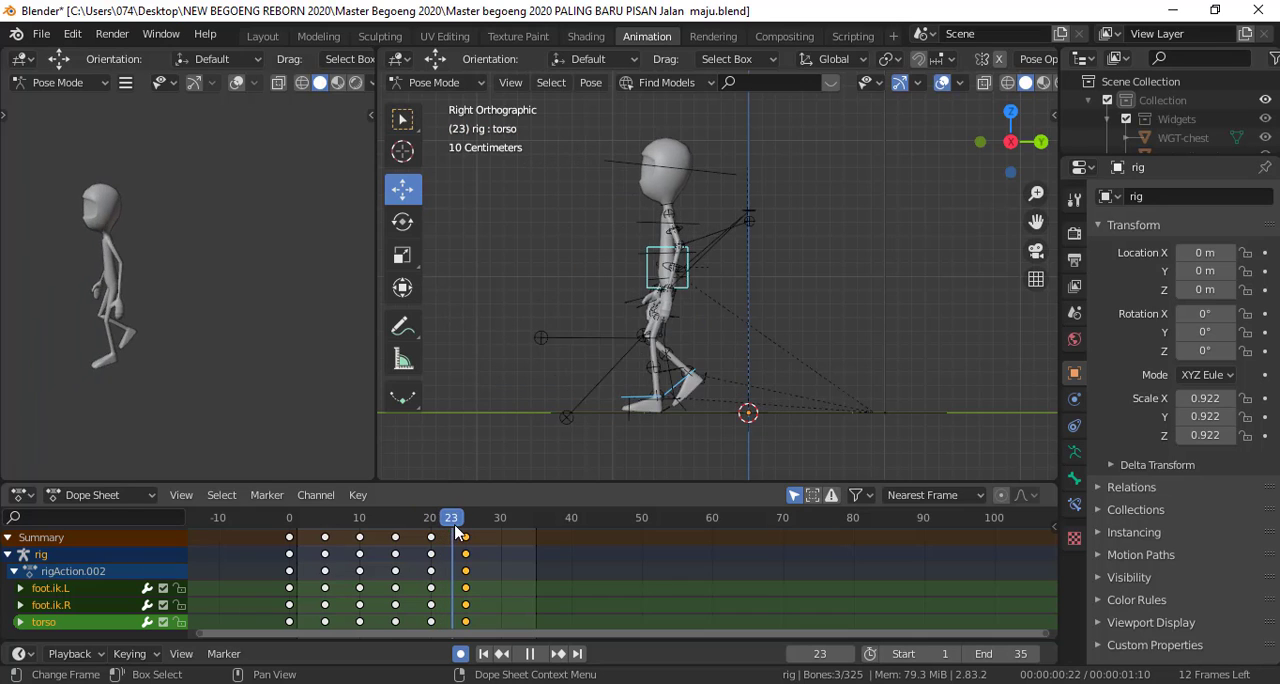
key(space)
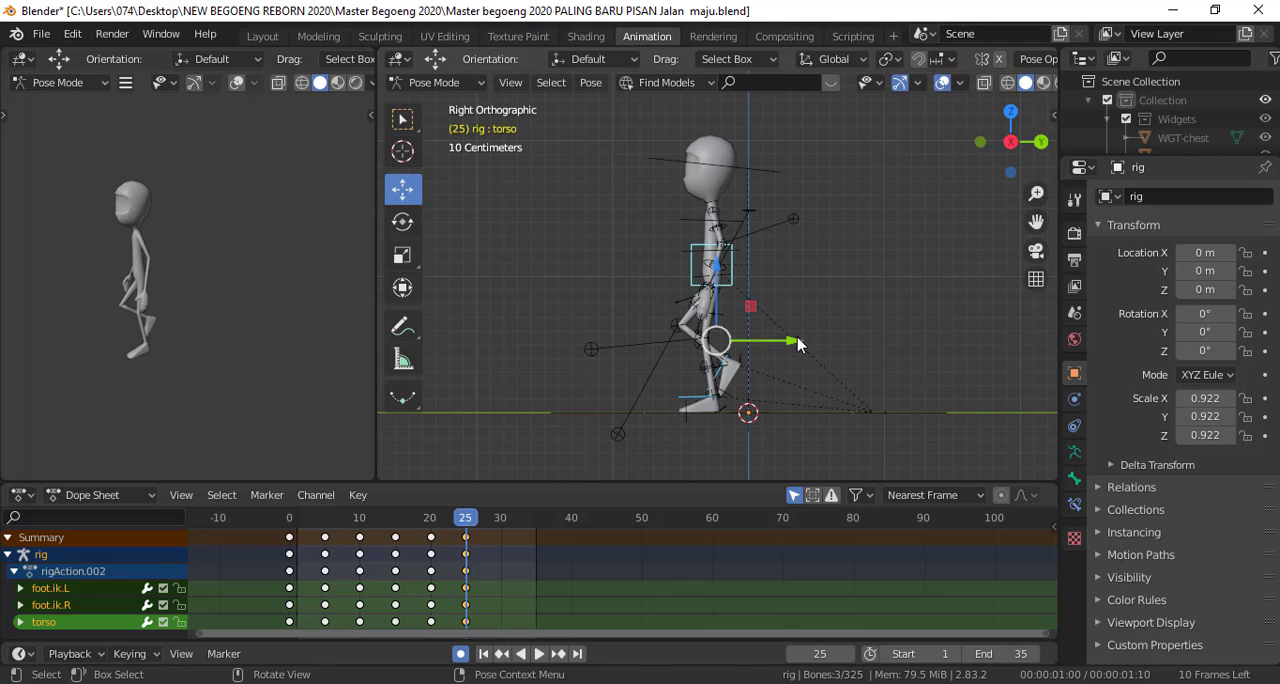
key(g)
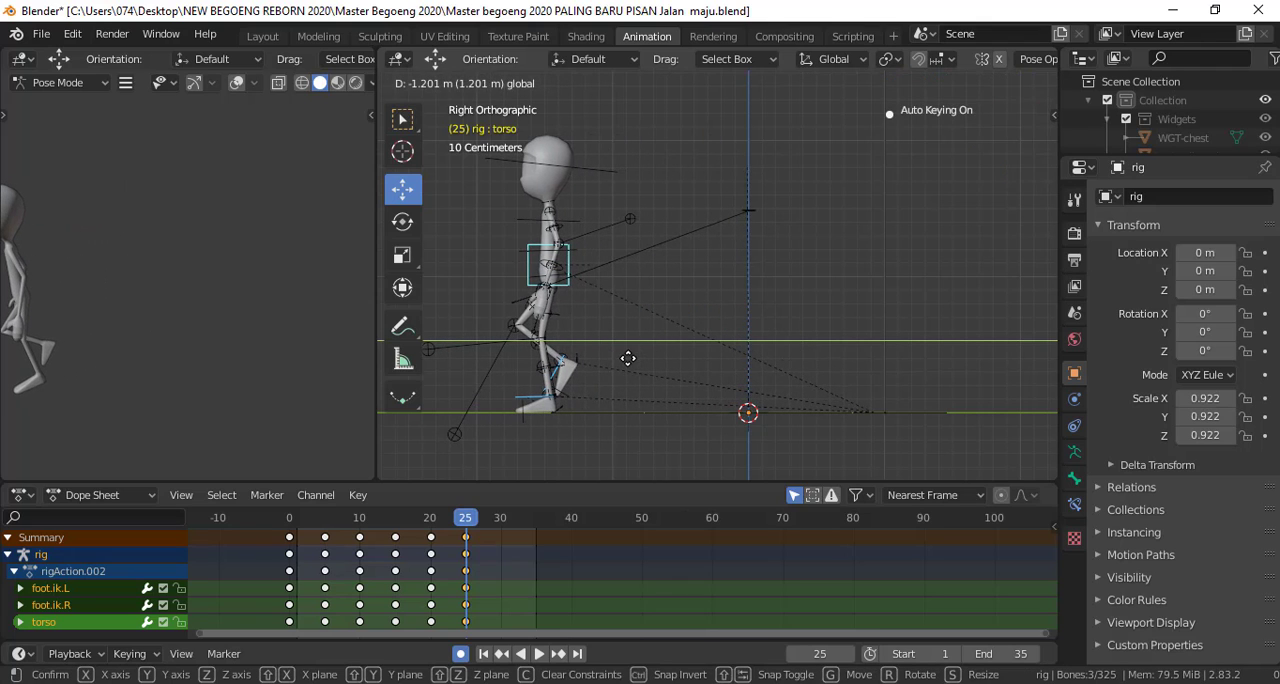
click(631, 355)
mouse_move(465, 522)
mouse_down()
mouse_move(429, 527)
mouse_move(466, 526)
mouse_up()
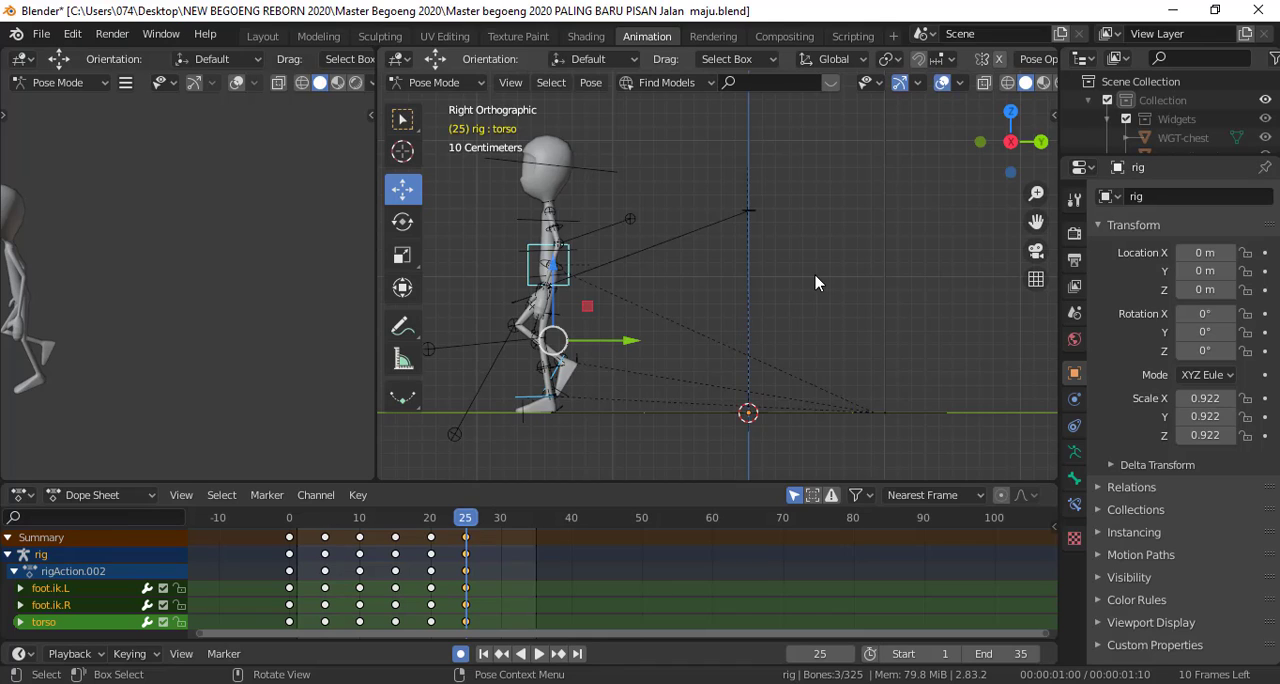
Select all bones and insert a keyframe for the moved passing pose at frame 25
key(a)
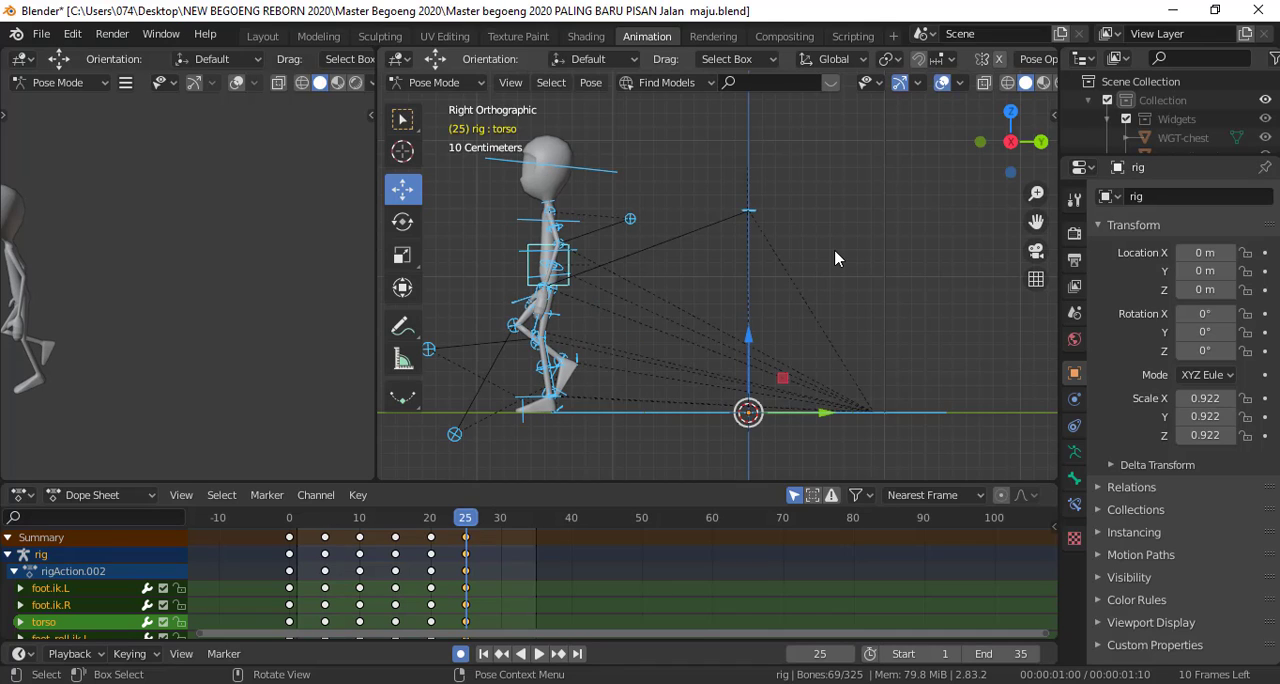
key(i)
click(835, 258)
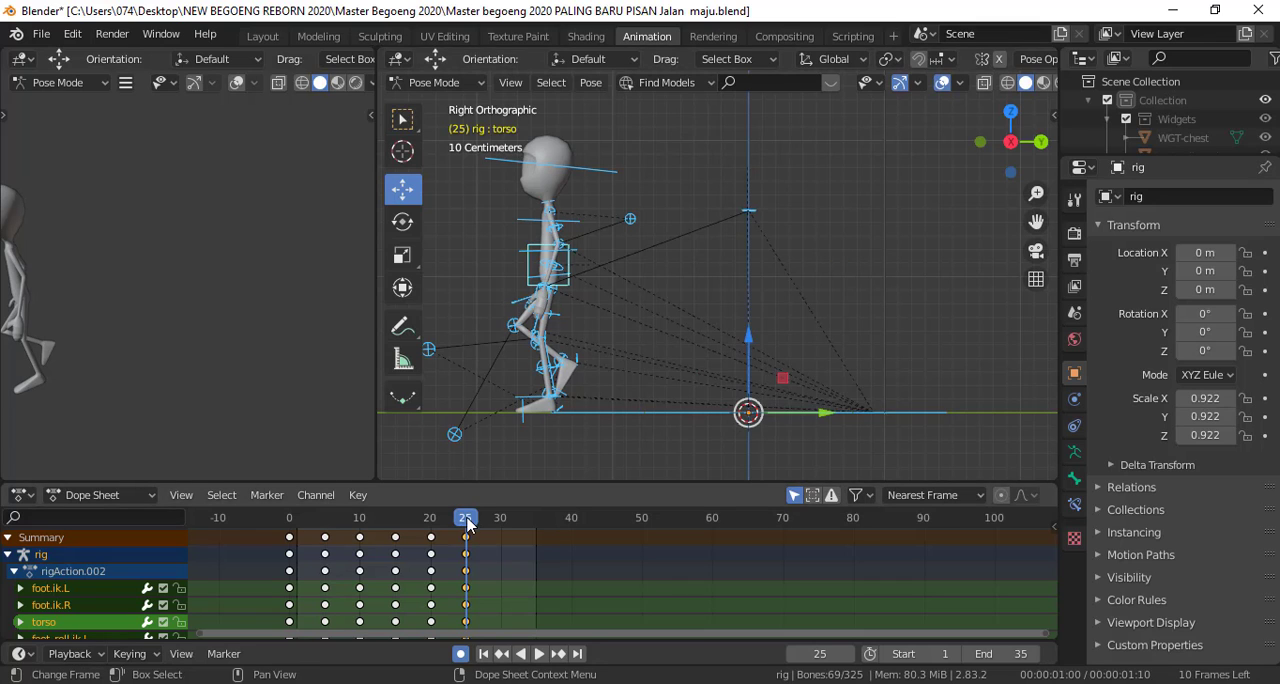
Duplicate the frame 10 stride-pose keyframes of all bones to frame 30 and advance the playhead to frame 30
key(space)
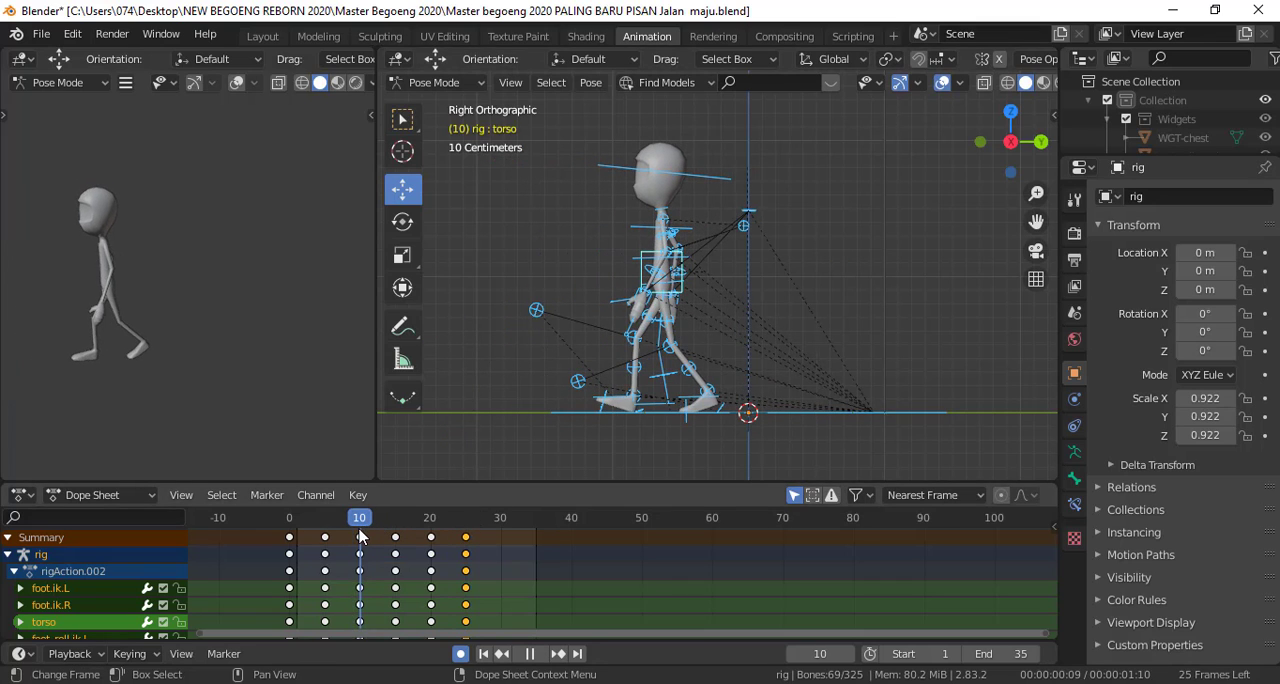
key(space)
click(360, 538)
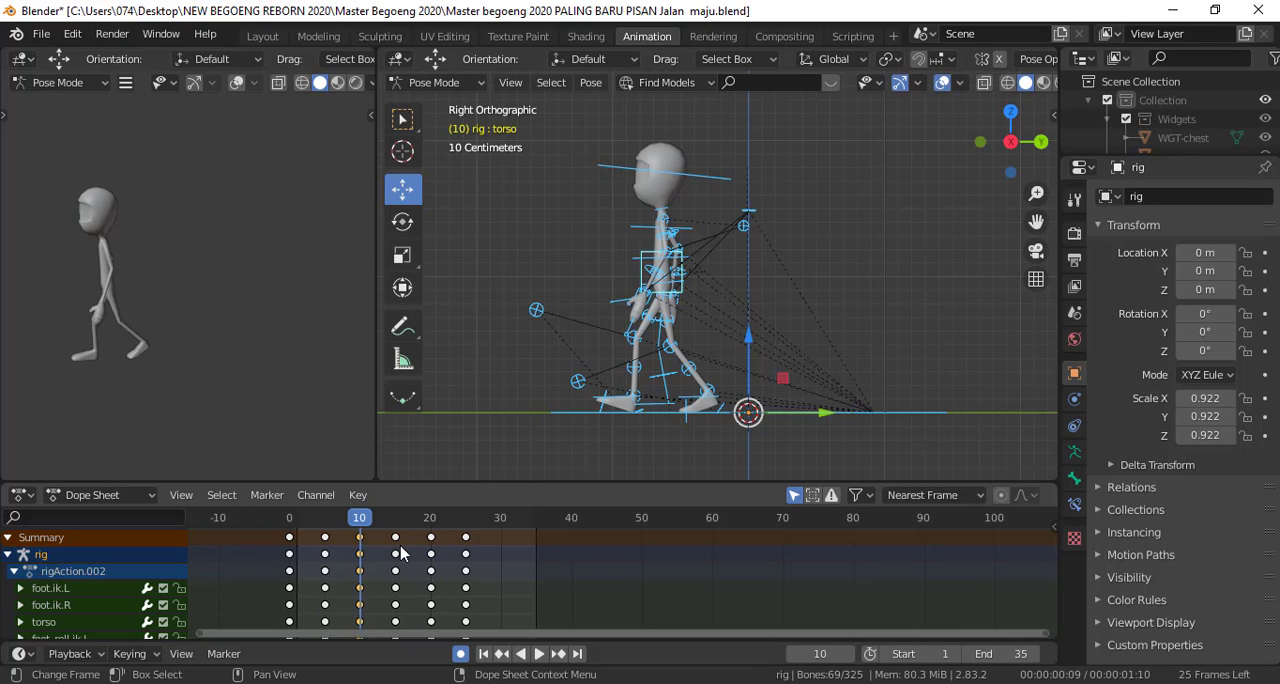
key(shift+d)
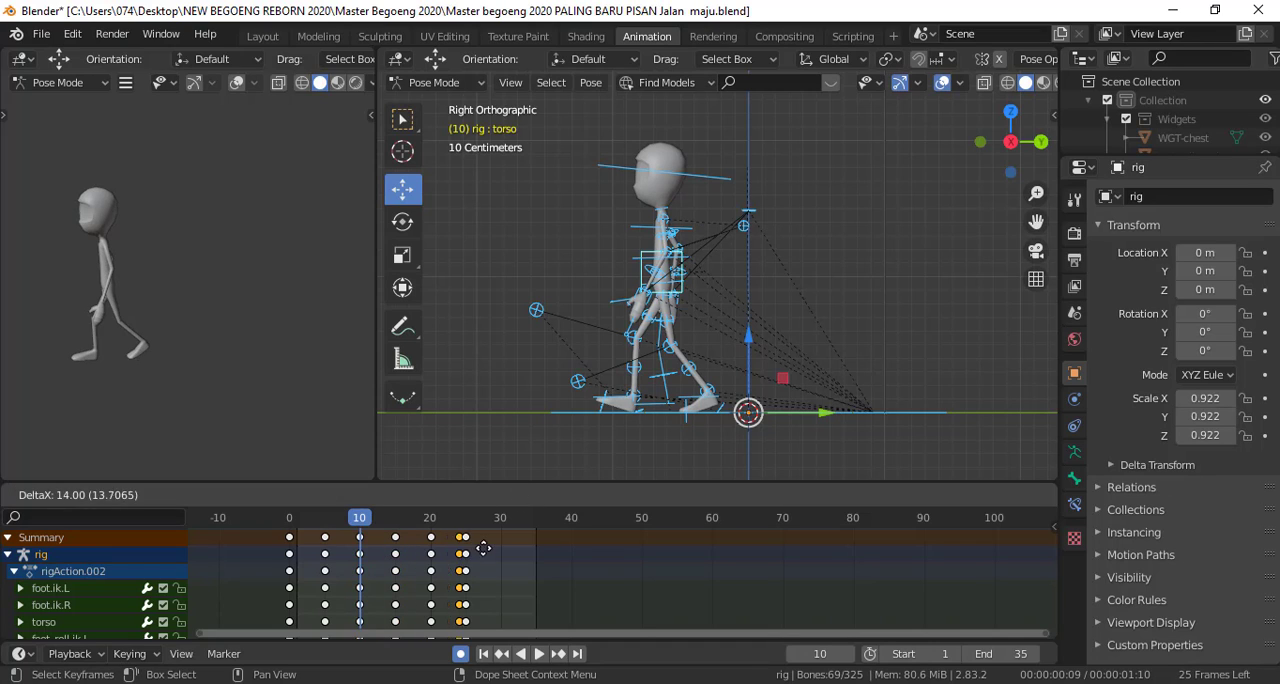
click(516, 554)
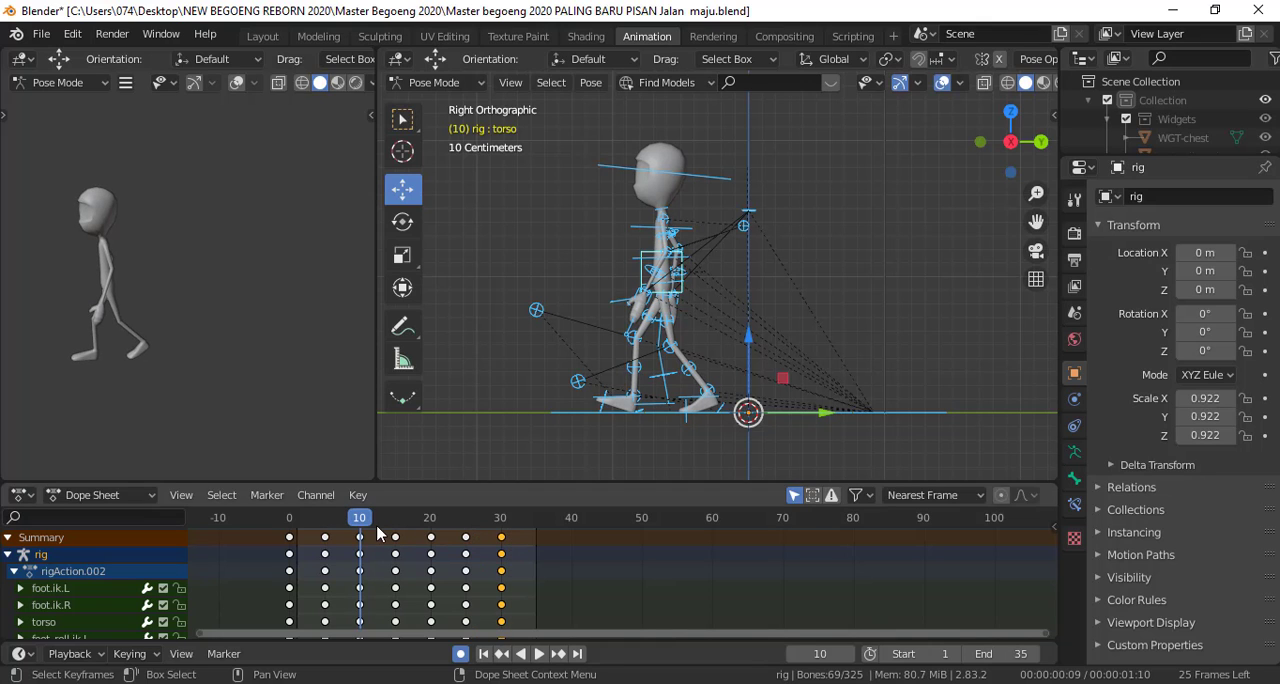
key(space)
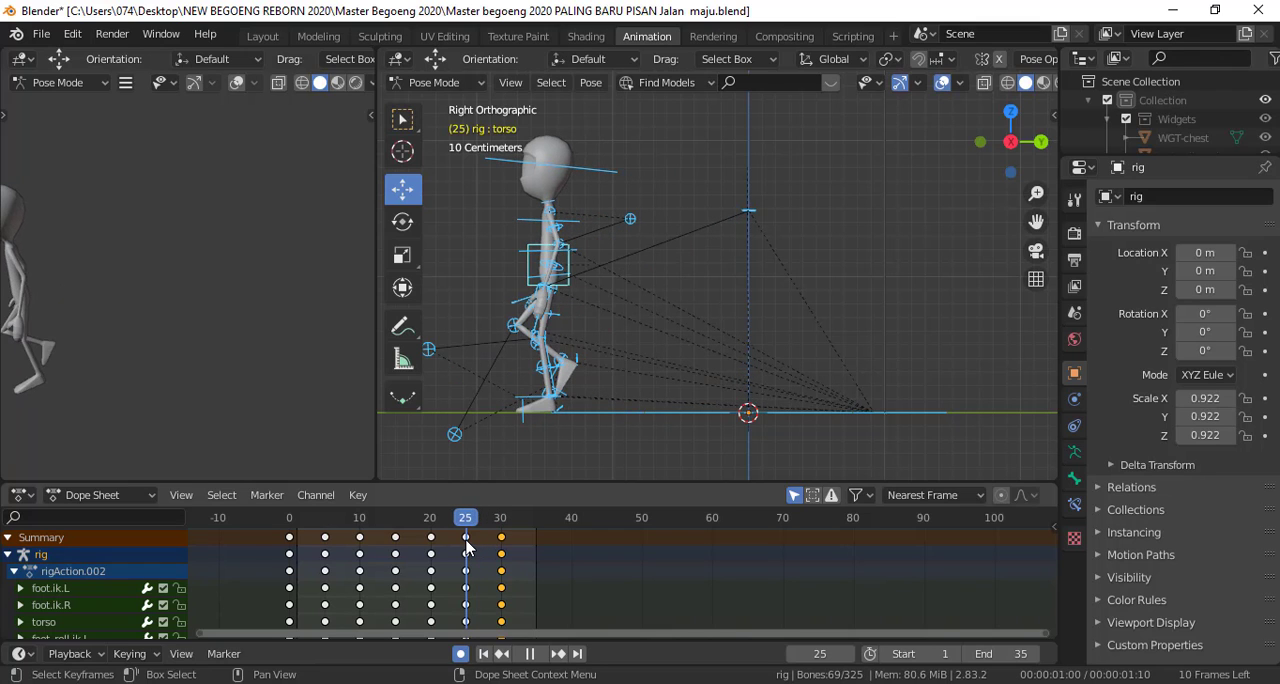
mouse_move(467, 541)
mouse_down()
mouse_move(501, 548)
mouse_move(467, 546)
mouse_up()
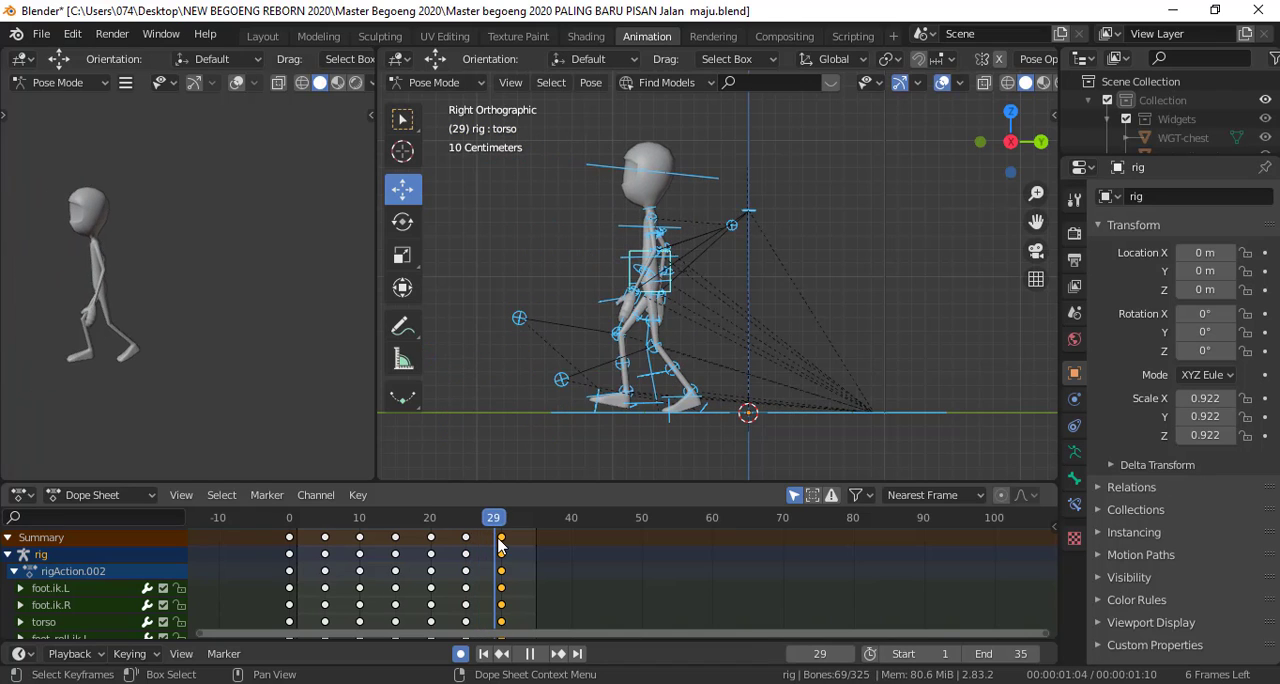
key(space)
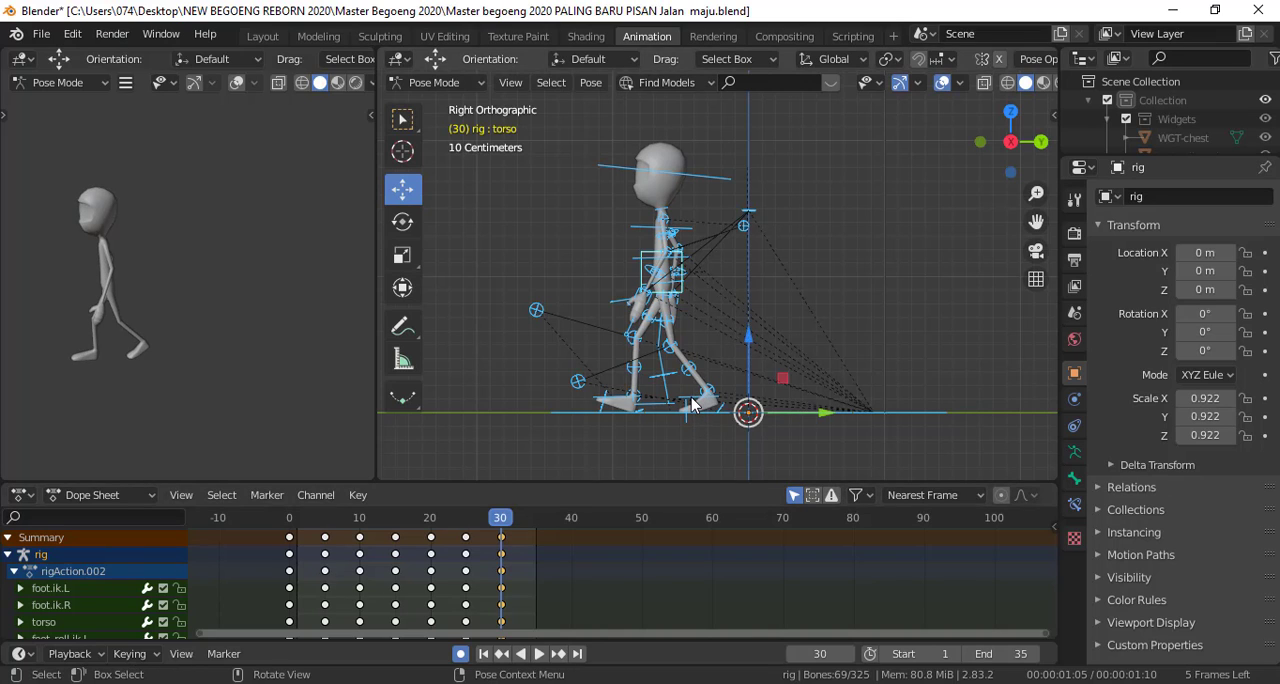
Select both foot IK controls and the torso at frame 30 and move them forward along Y
click(691, 399)
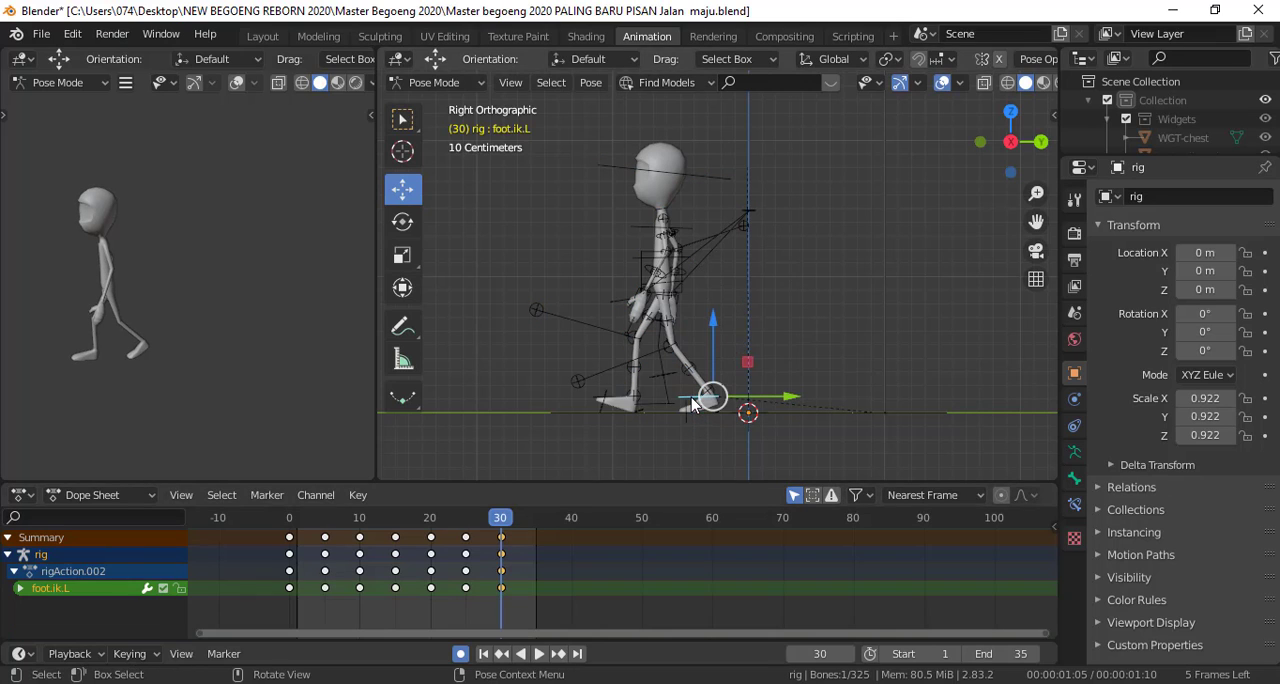
shift+click(618, 402)
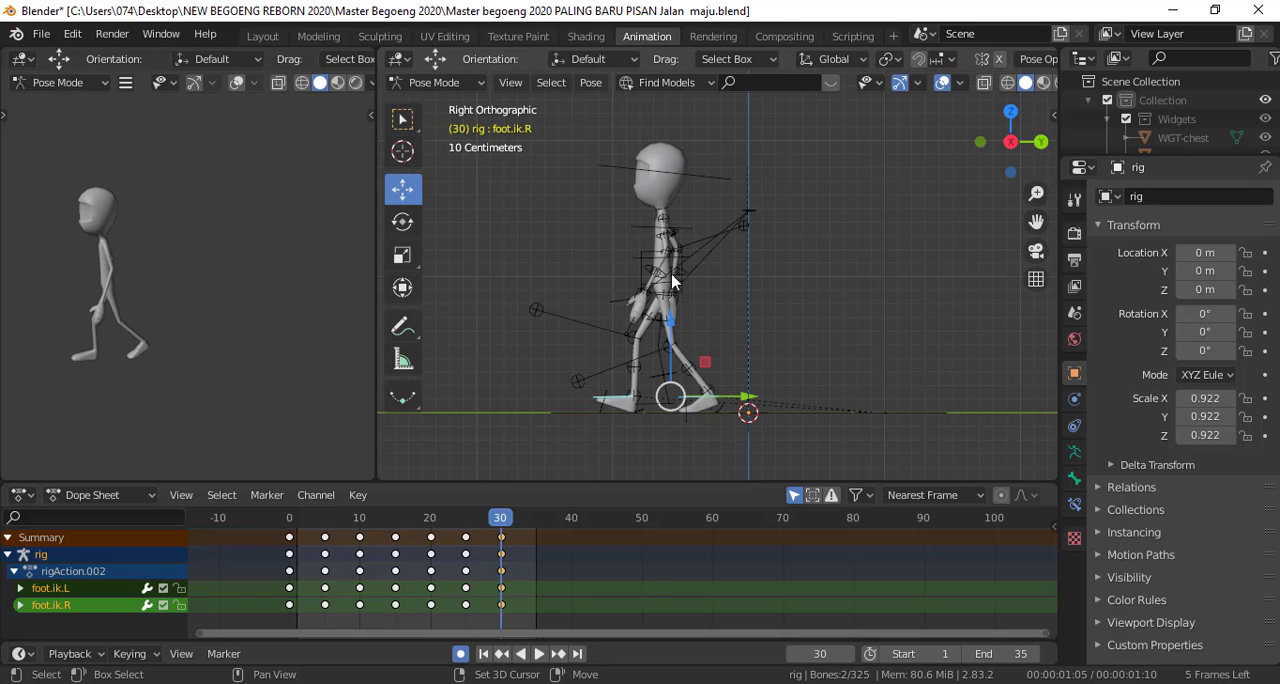
shift+click(672, 283)
key(g)
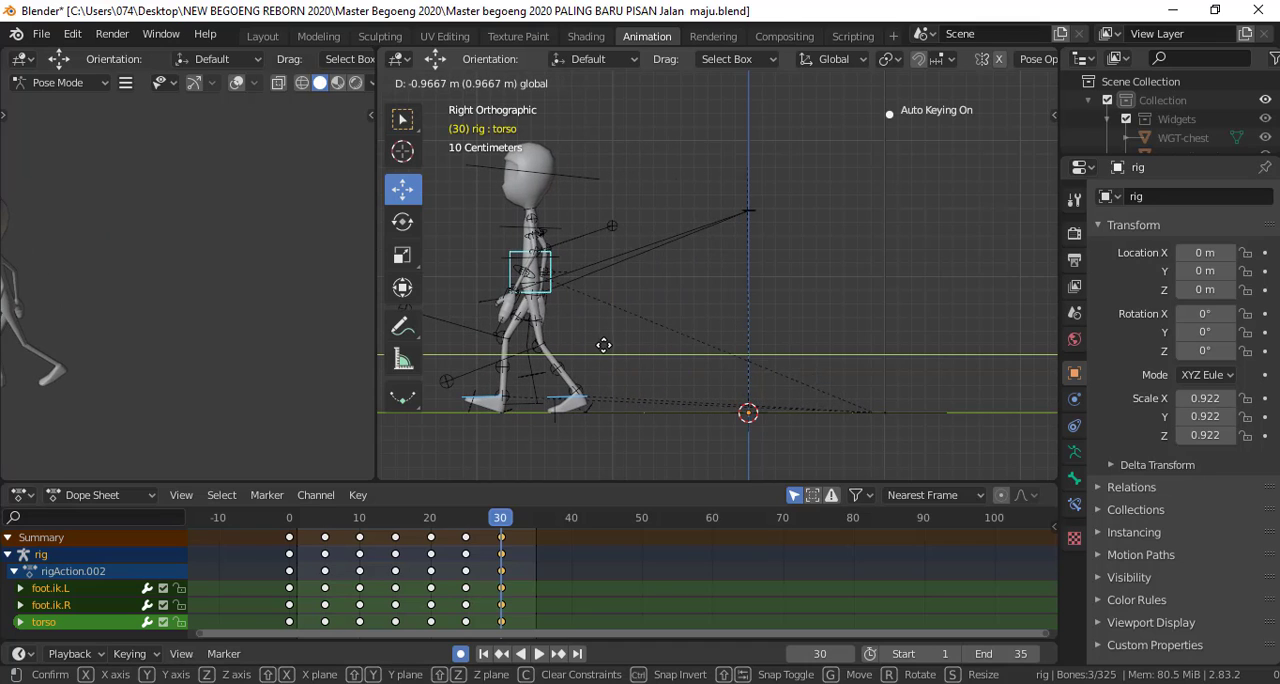
click(606, 346)
Compare the planted foot's position between frames 25 and 30 and move both feet and the torso farther forward at frame 30
mouse_move(497, 517)
mouse_down()
mouse_move(467, 522)
mouse_move(501, 516)
mouse_up()
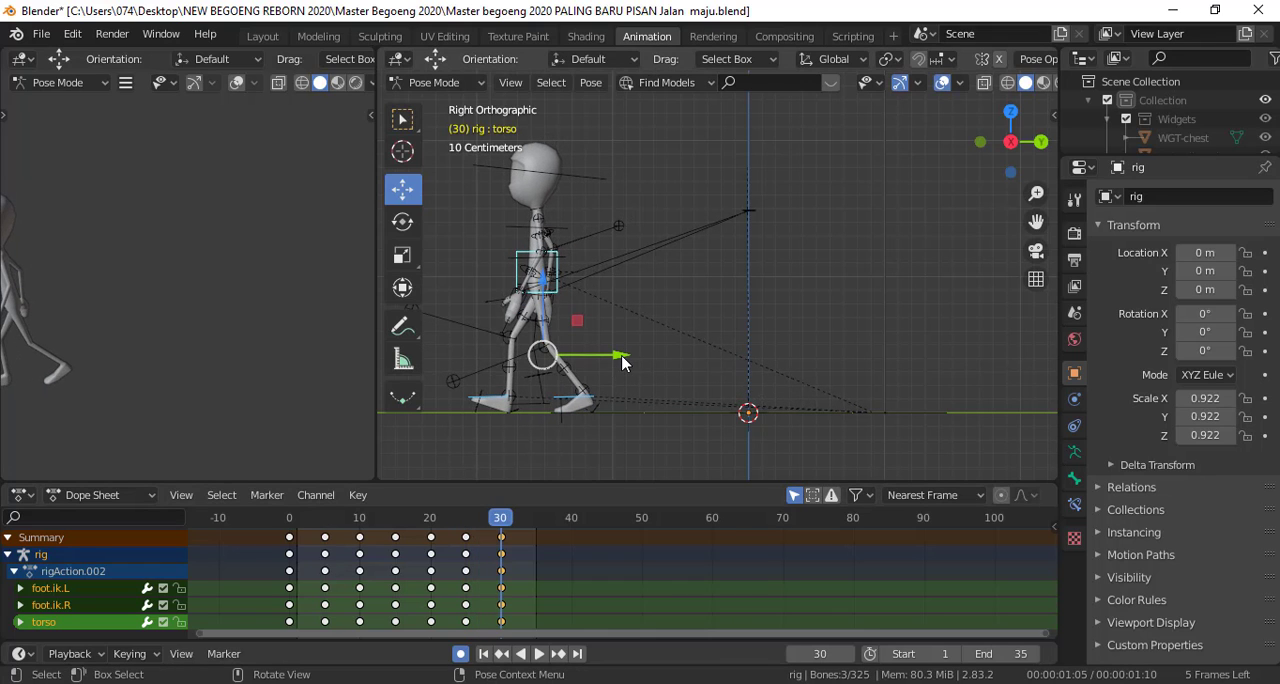
drag(608, 357, 571, 360)
key(space)
mouse_move(491, 521)
mouse_down()
mouse_move(466, 519)
mouse_move(502, 515)
mouse_up()
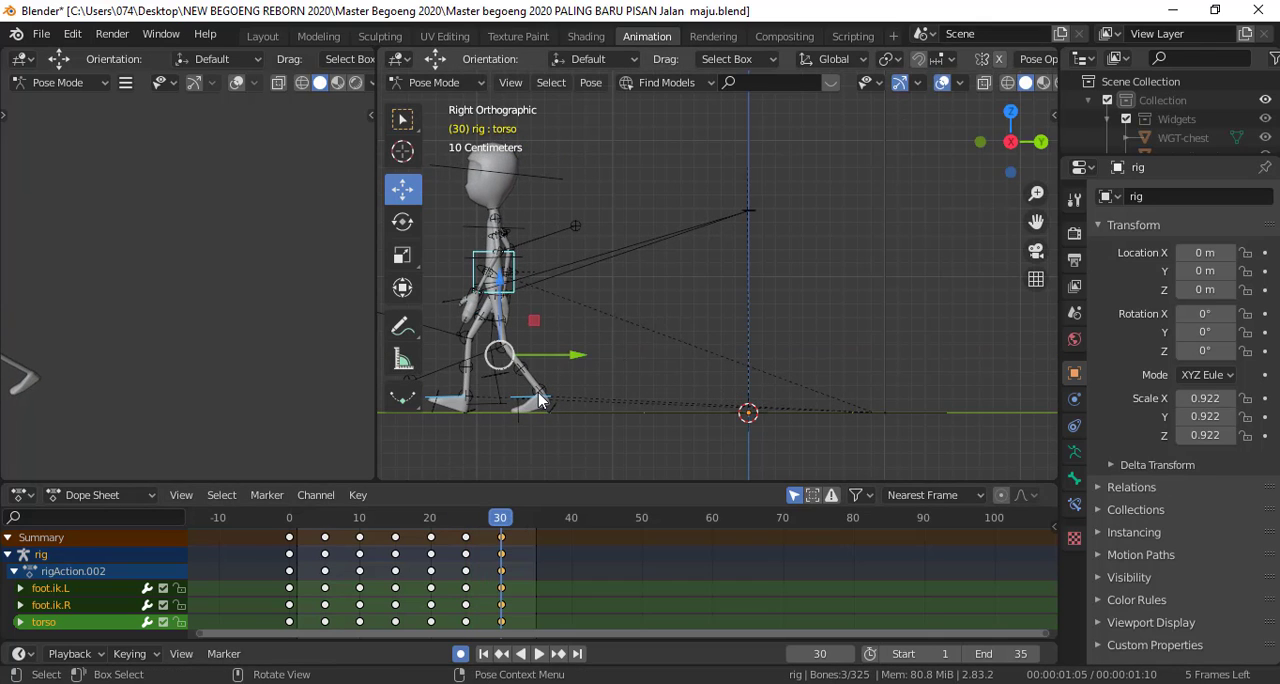
Compare the planted foot between frames 25 and 30 and shift both feet and the torso about 0.02 m along Y at frame 30
shift+middle_drag(542, 399, 660, 329)
scroll(630, 366, up, 4)
shift+middle_drag(546, 441, 680, 382)
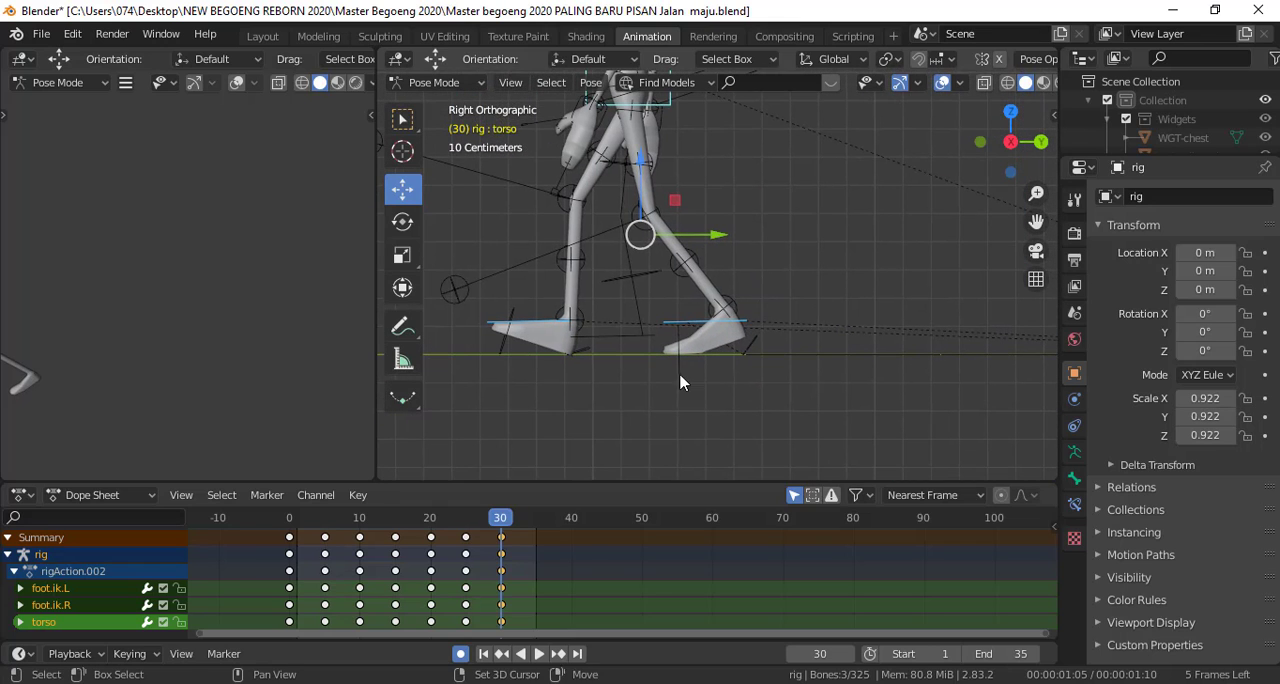
click(467, 519)
key(space)
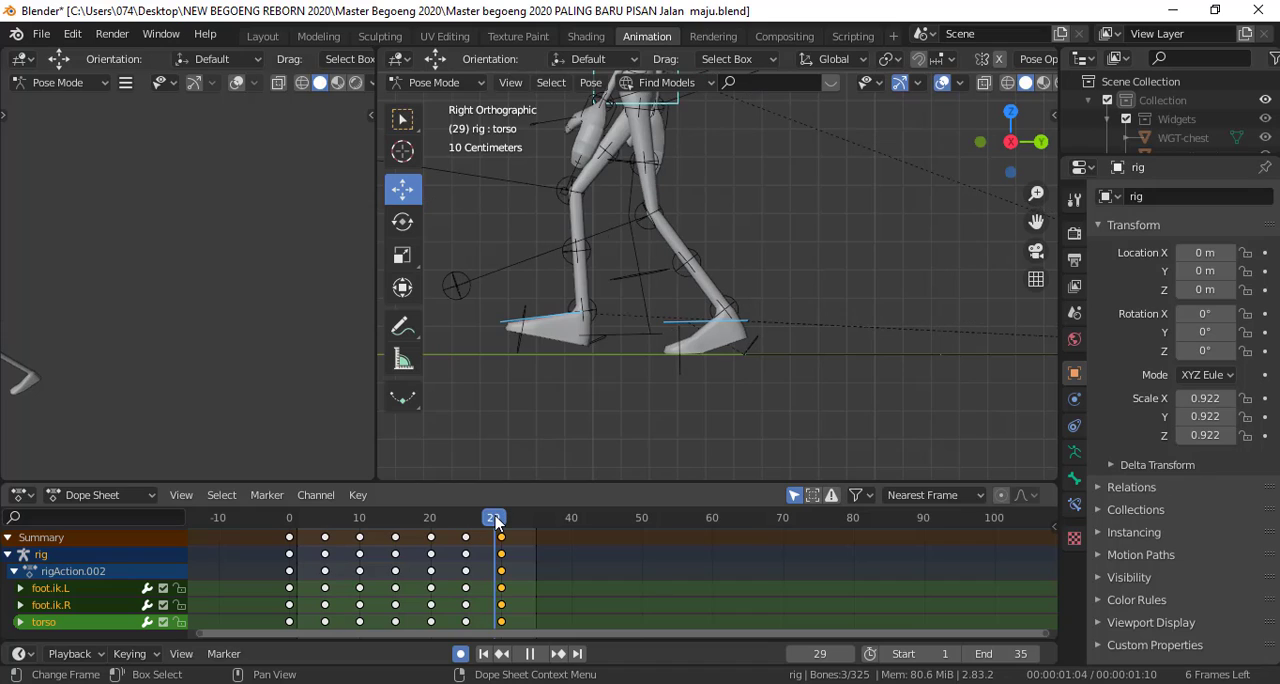
drag(496, 520, 503, 521)
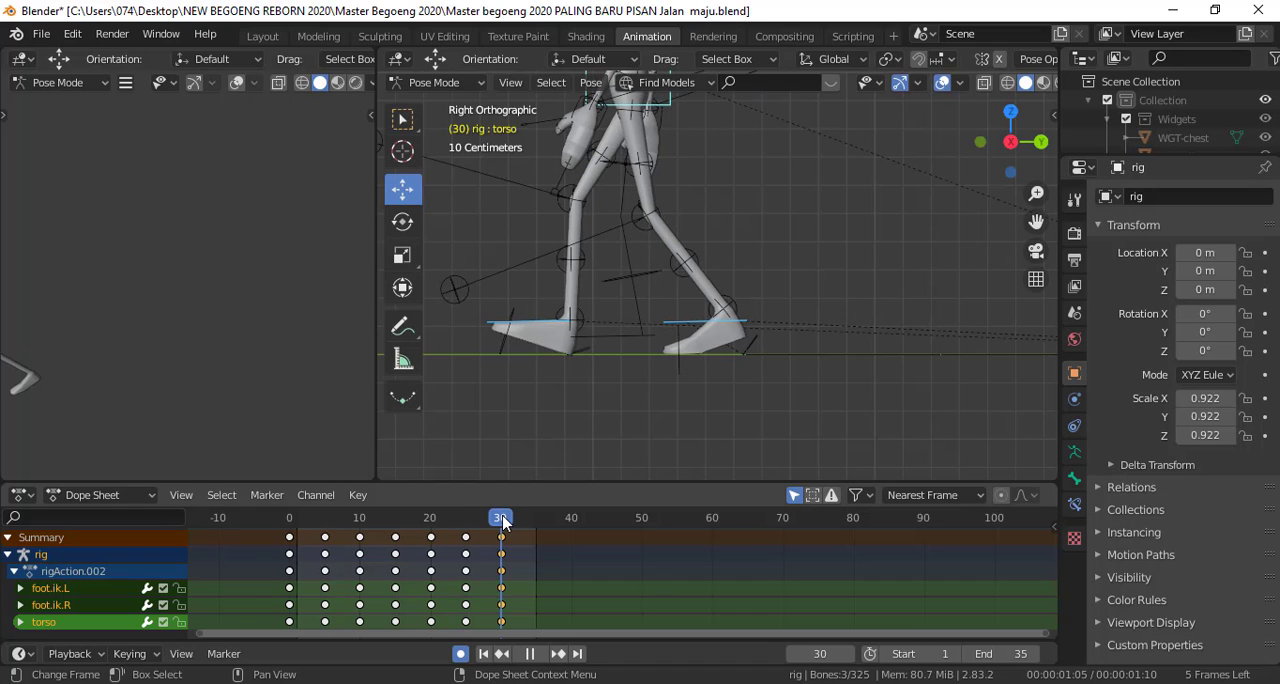
key(space)
key(g)
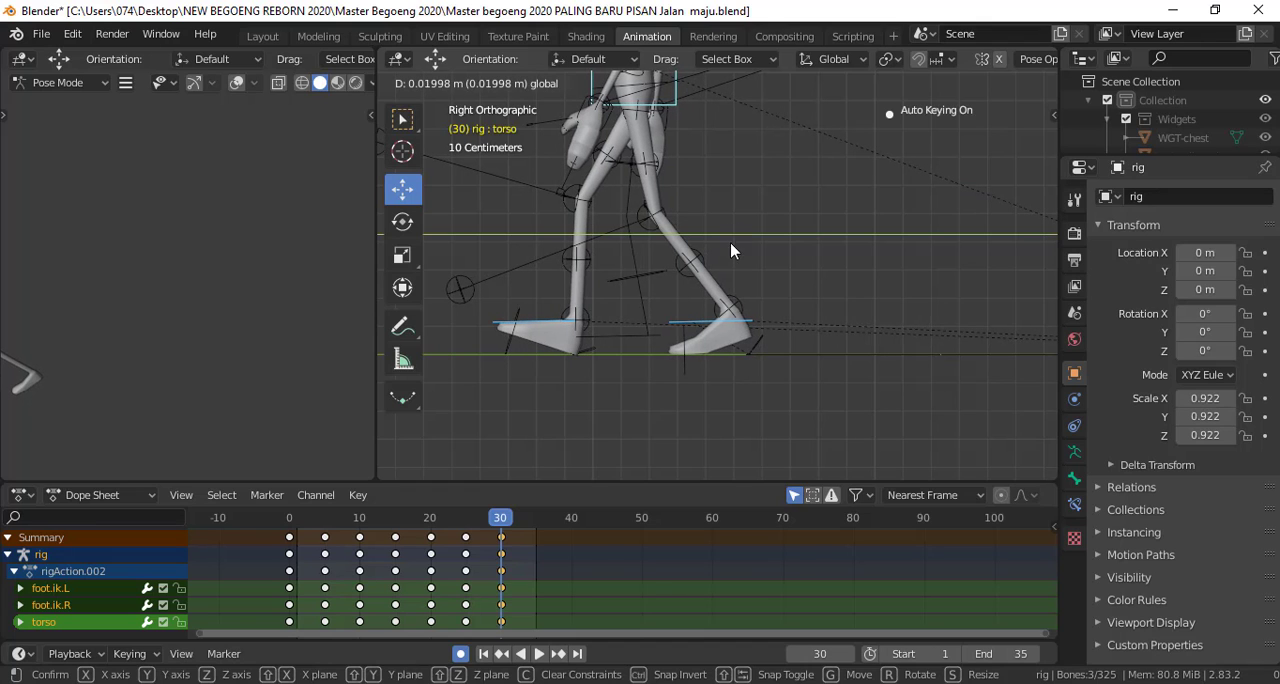
click(730, 250)
Fine-tune the Y position of both feet and the torso at frame 30, scrubbing neighbouring frames until the planted foot stays in place
mouse_move(500, 519)
mouse_down()
mouse_move(468, 527)
mouse_move(500, 524)
mouse_up()
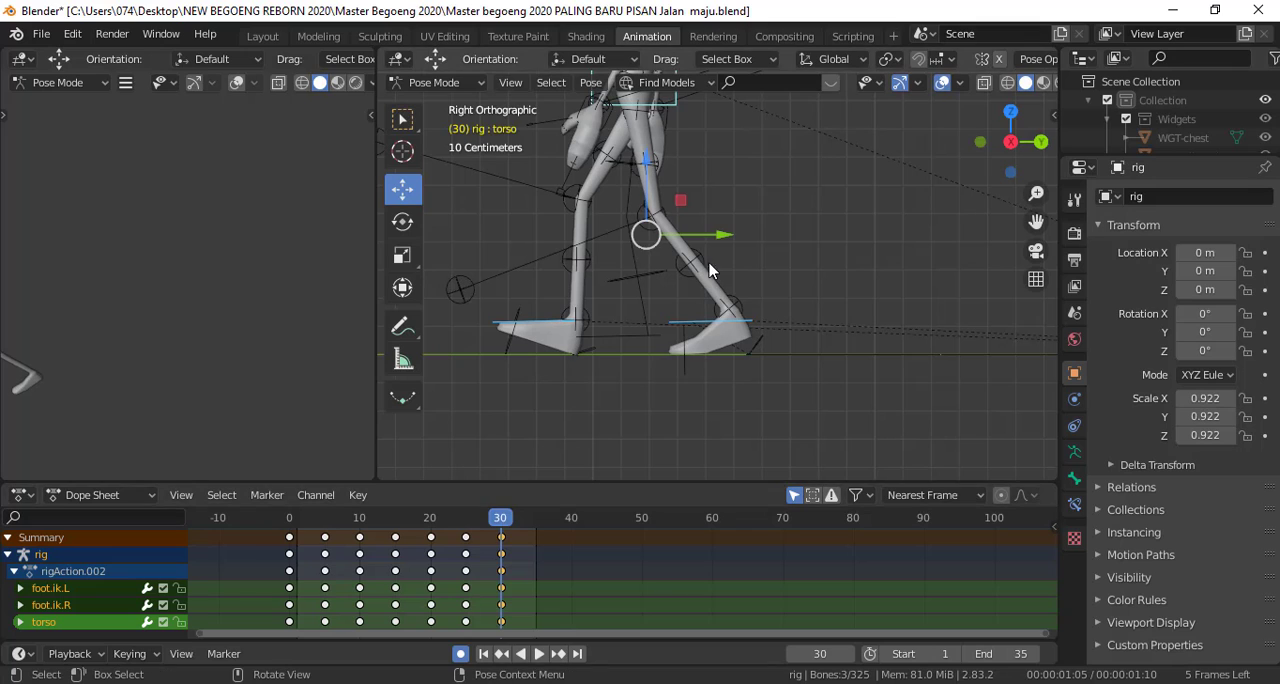
drag(722, 236, 729, 234)
mouse_move(499, 520)
mouse_down()
mouse_move(471, 521)
mouse_move(500, 522)
mouse_up()
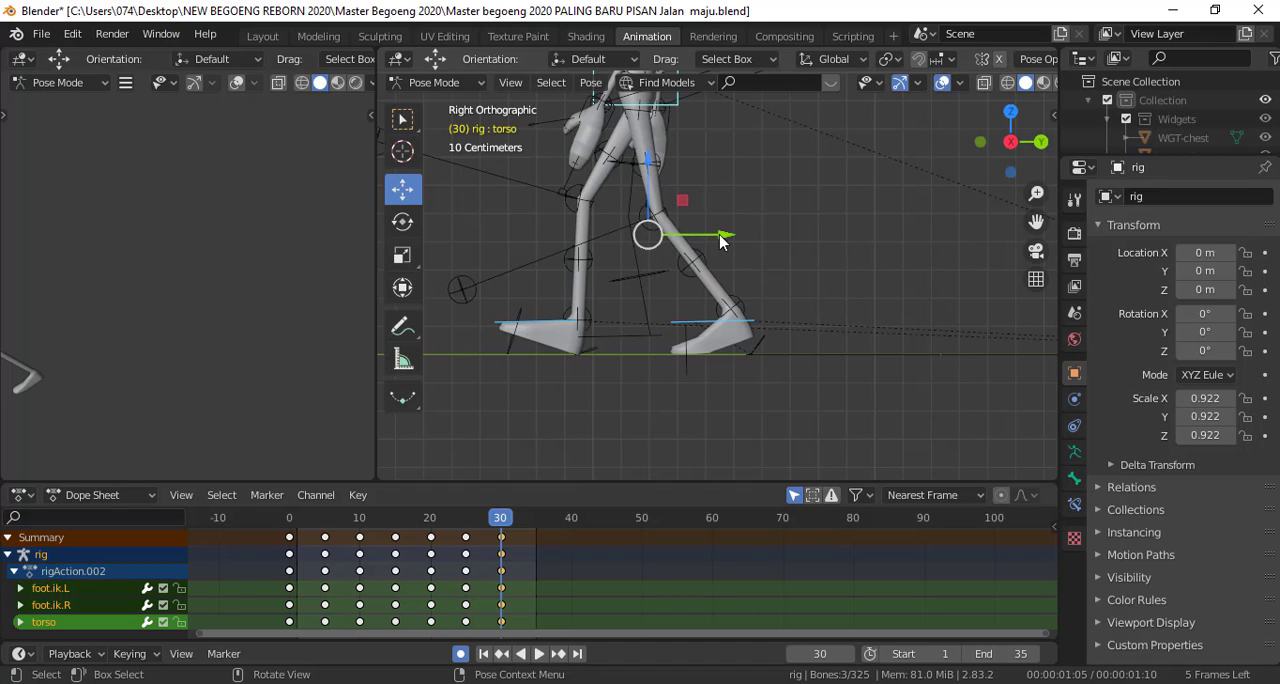
drag(720, 240, 717, 236)
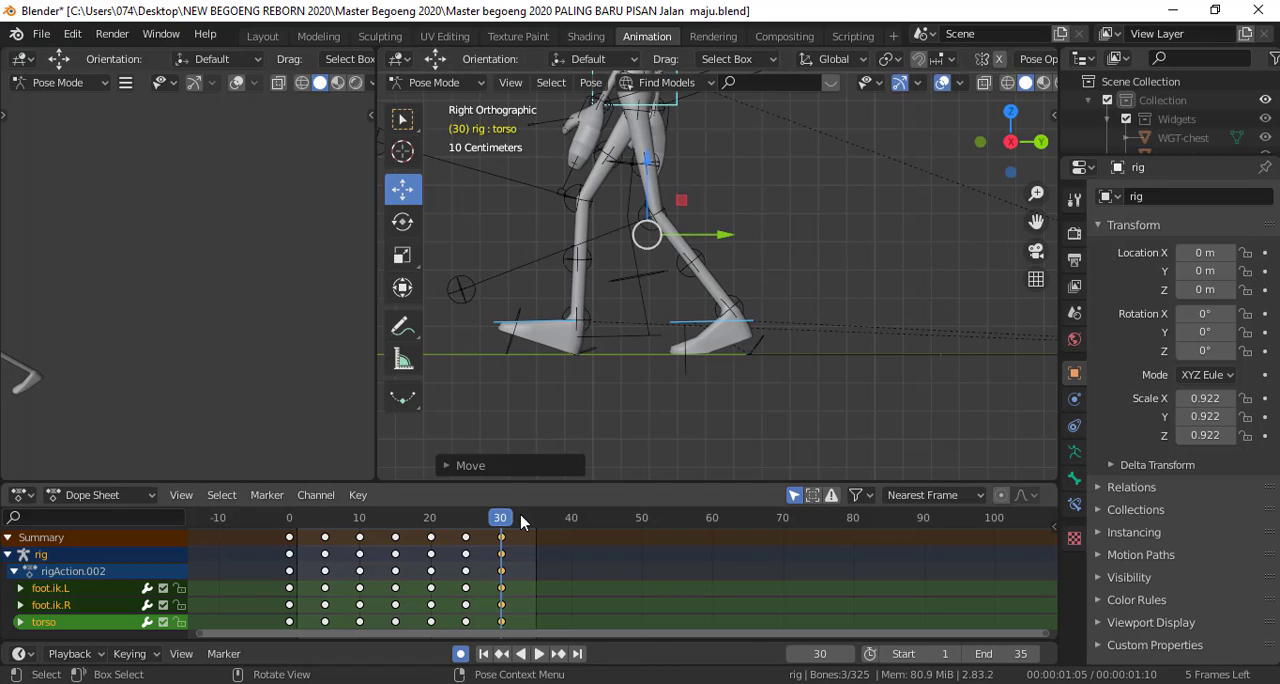
key(space)
mouse_move(490, 522)
mouse_down()
mouse_move(474, 518)
mouse_move(509, 514)
mouse_move(464, 517)
mouse_move(500, 518)
mouse_up()
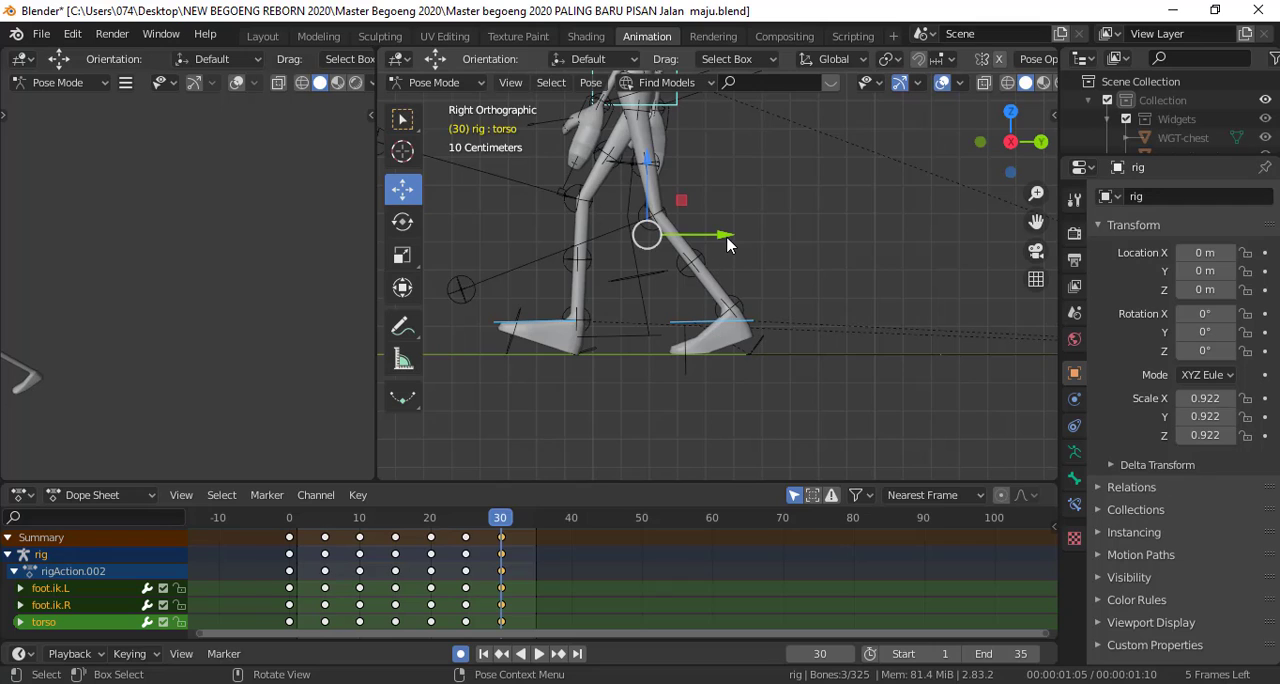
drag(729, 243, 736, 236)
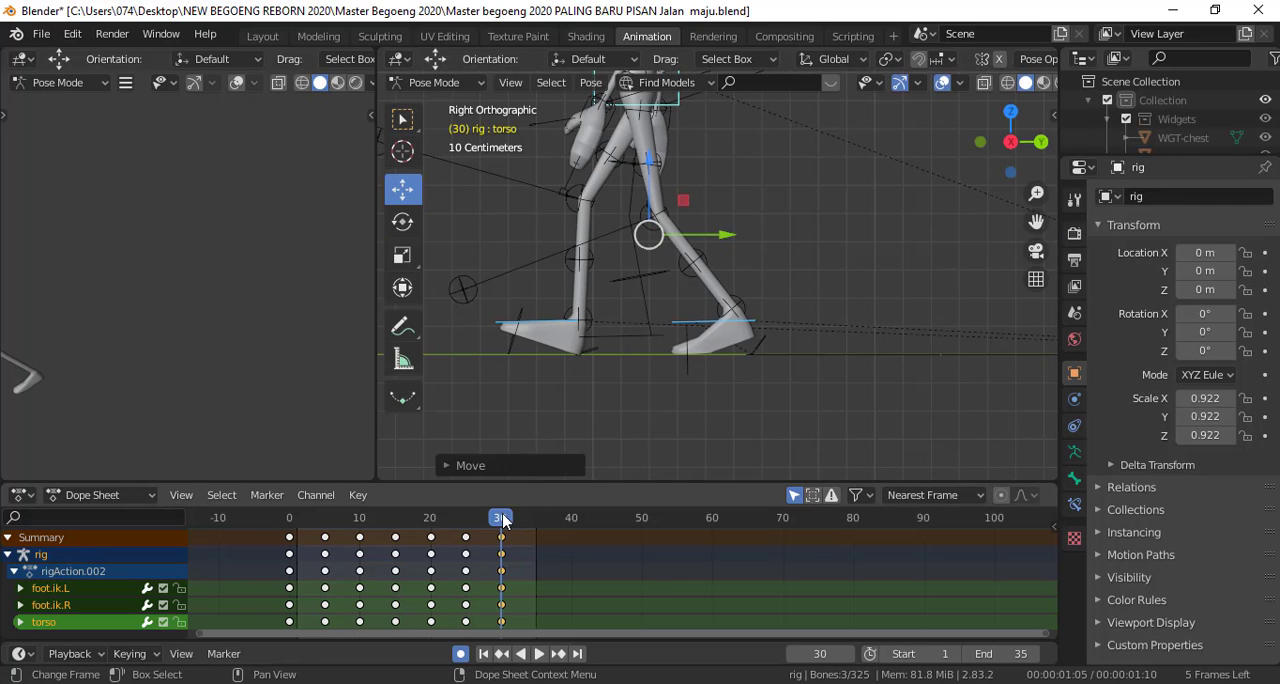
key(space)
key(space)
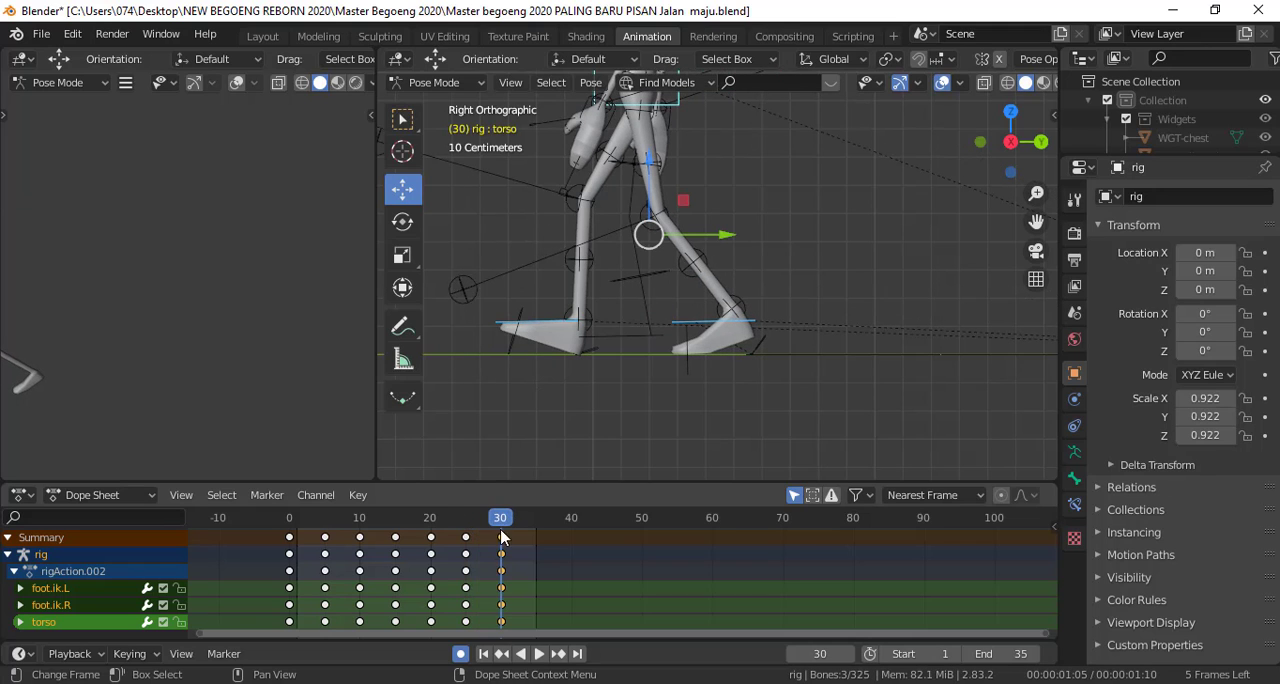
Extend the animation's end frame to 89 and review the walk by scrubbing around frame 30
scroll(517, 553, down, 2)
scroll(674, 389, down, 5)
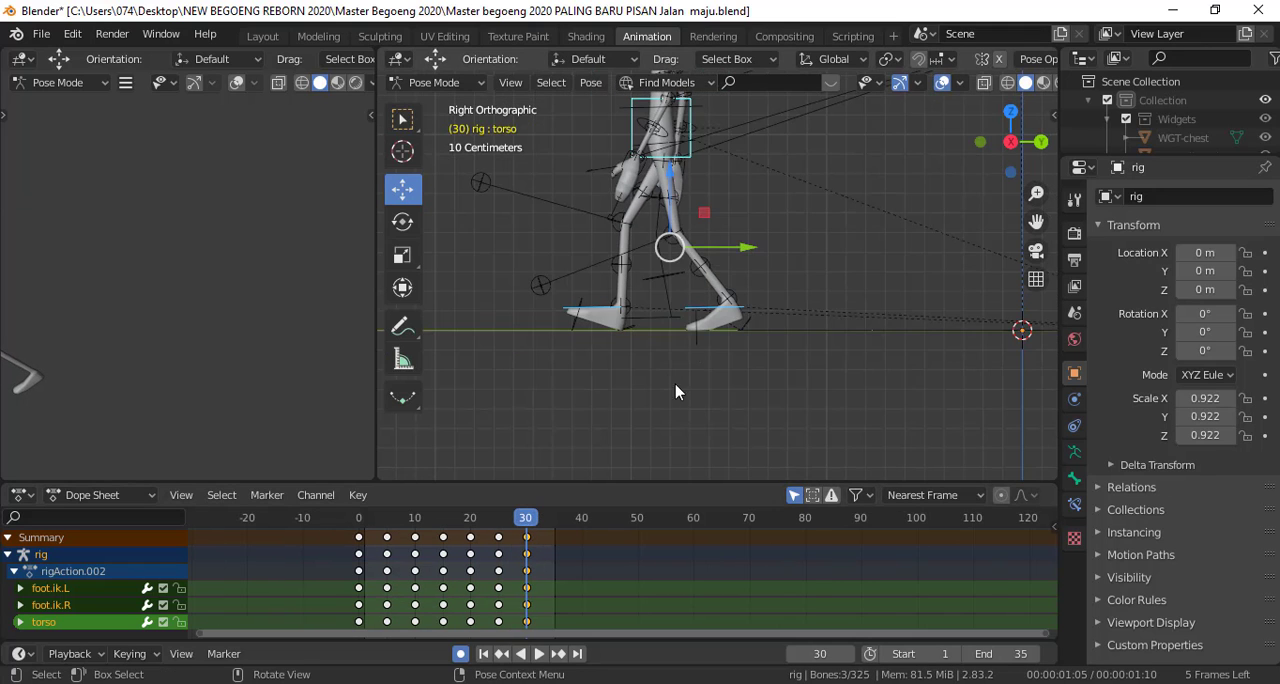
shift+middle_drag(790, 277, 797, 334)
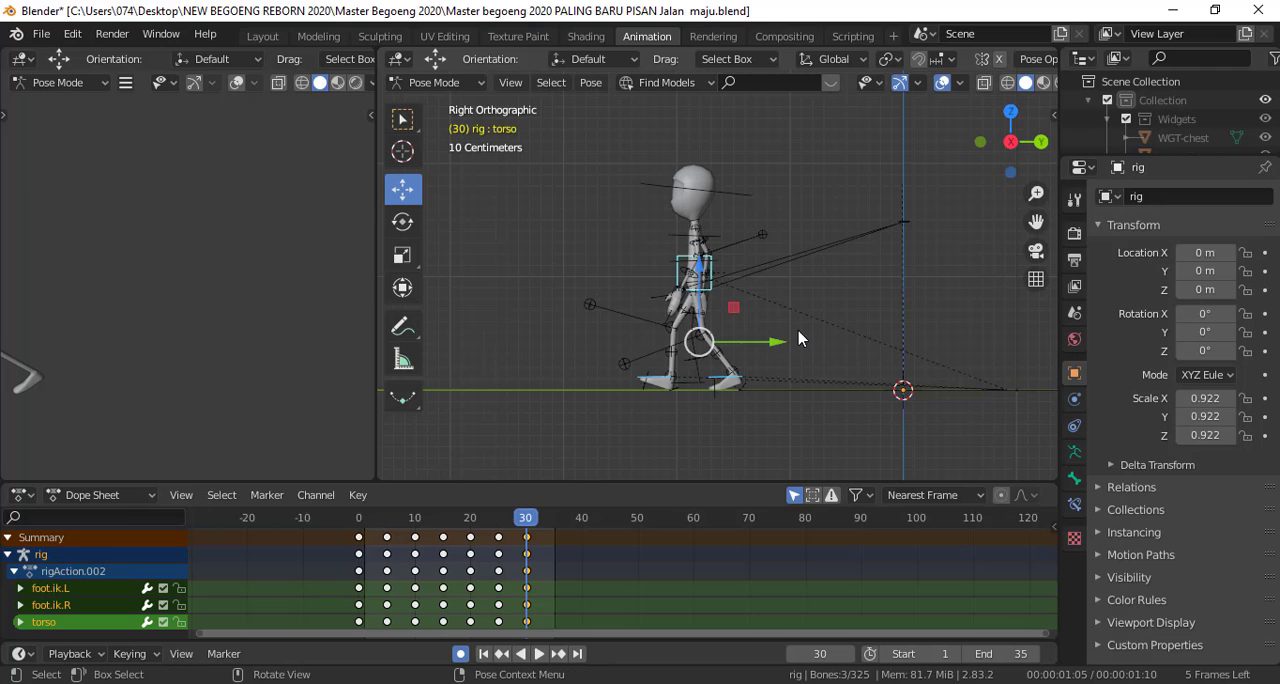
scroll(797, 334, up, 1)
mouse_move(529, 516)
mouse_down()
mouse_move(365, 520)
mouse_move(531, 528)
mouse_up()
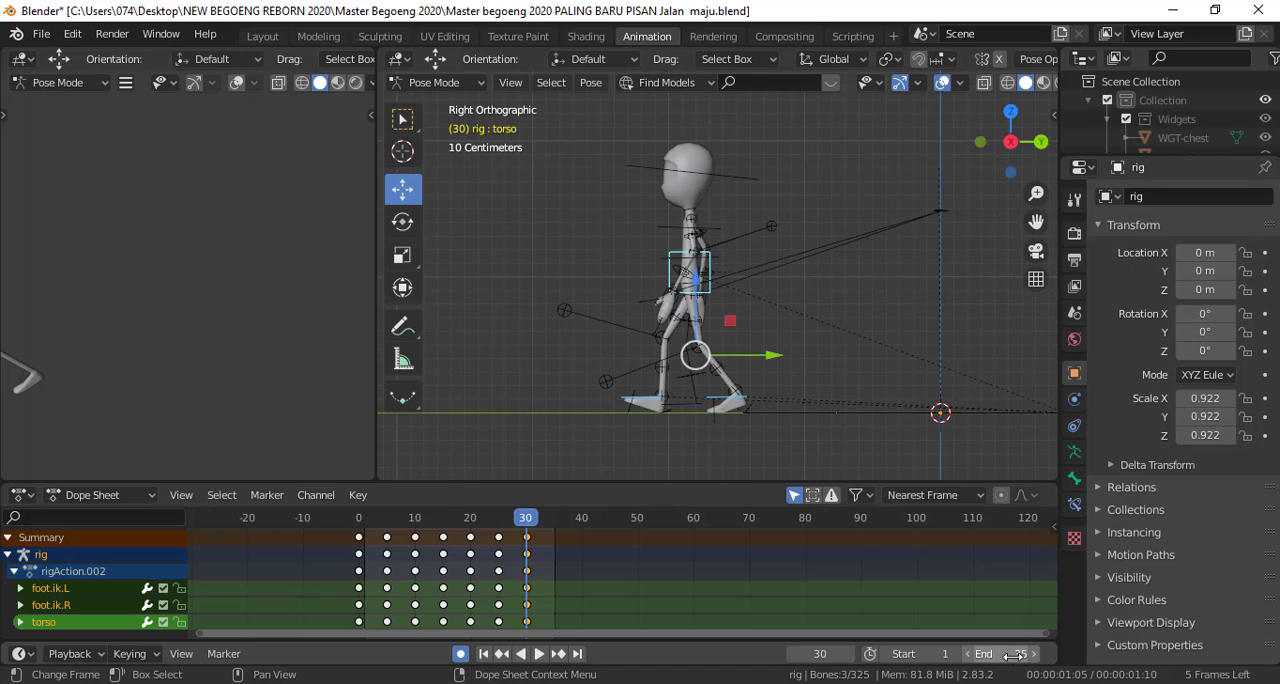
drag(1014, 655, 1104, 655)
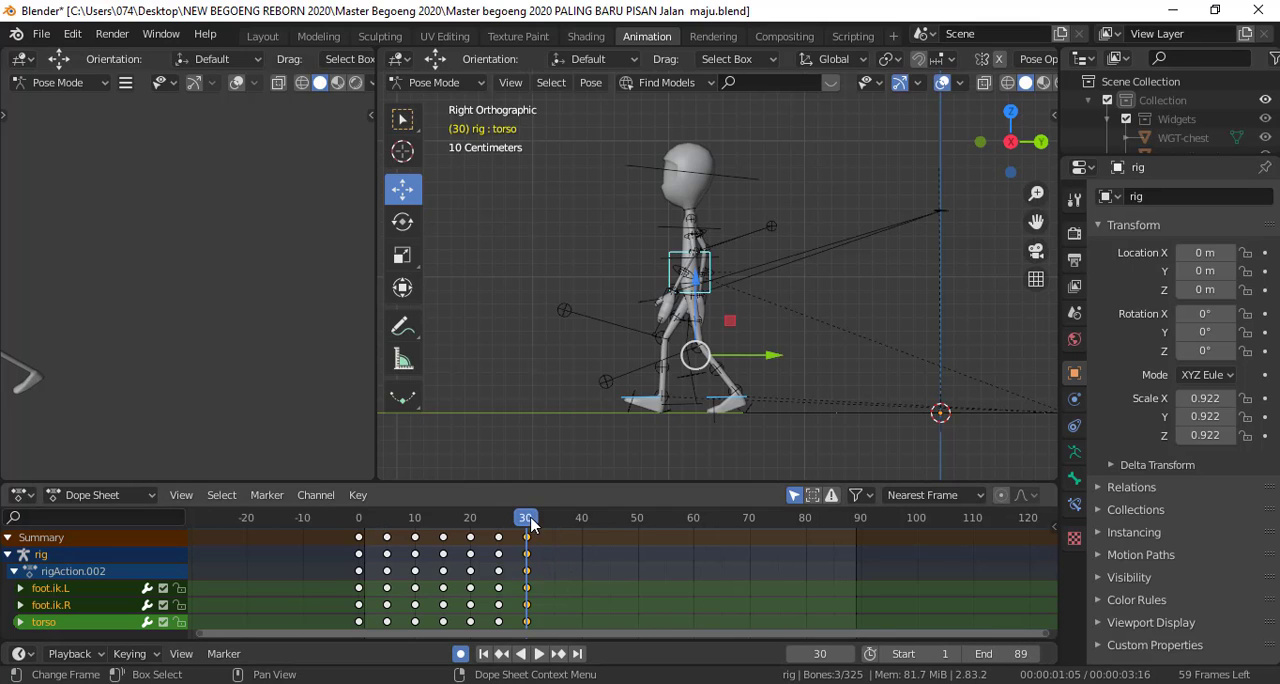
key(space)
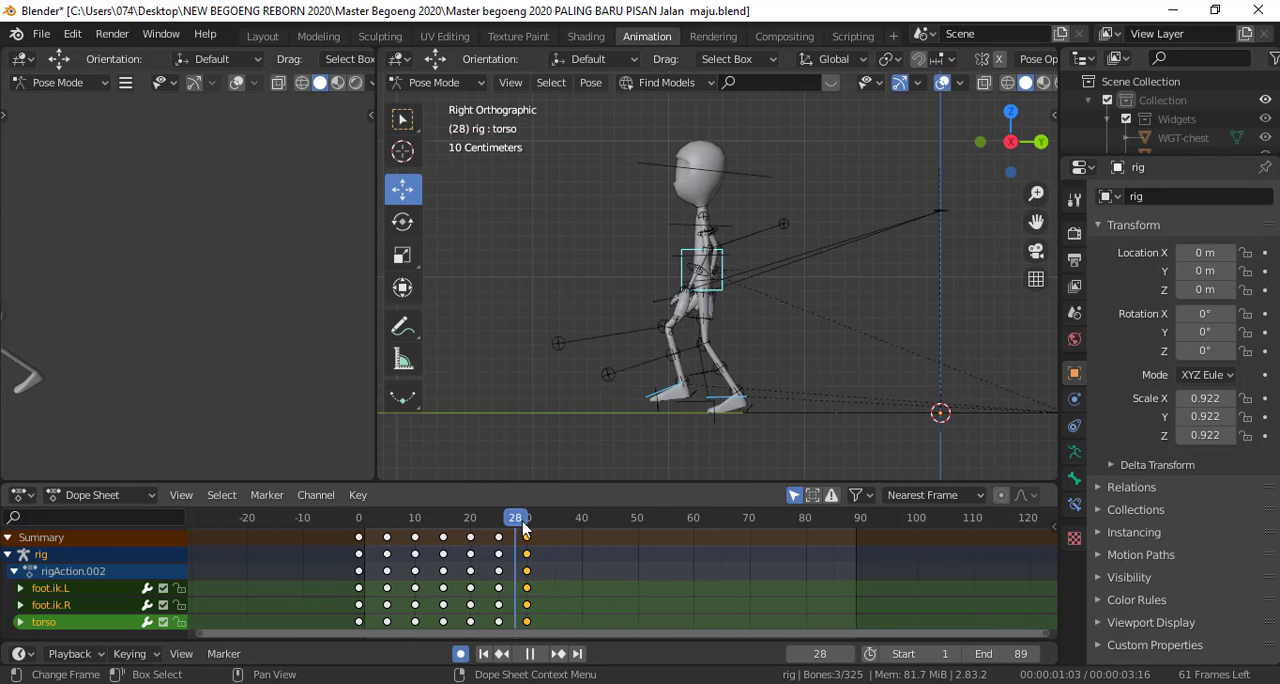
drag(524, 530, 528, 530)
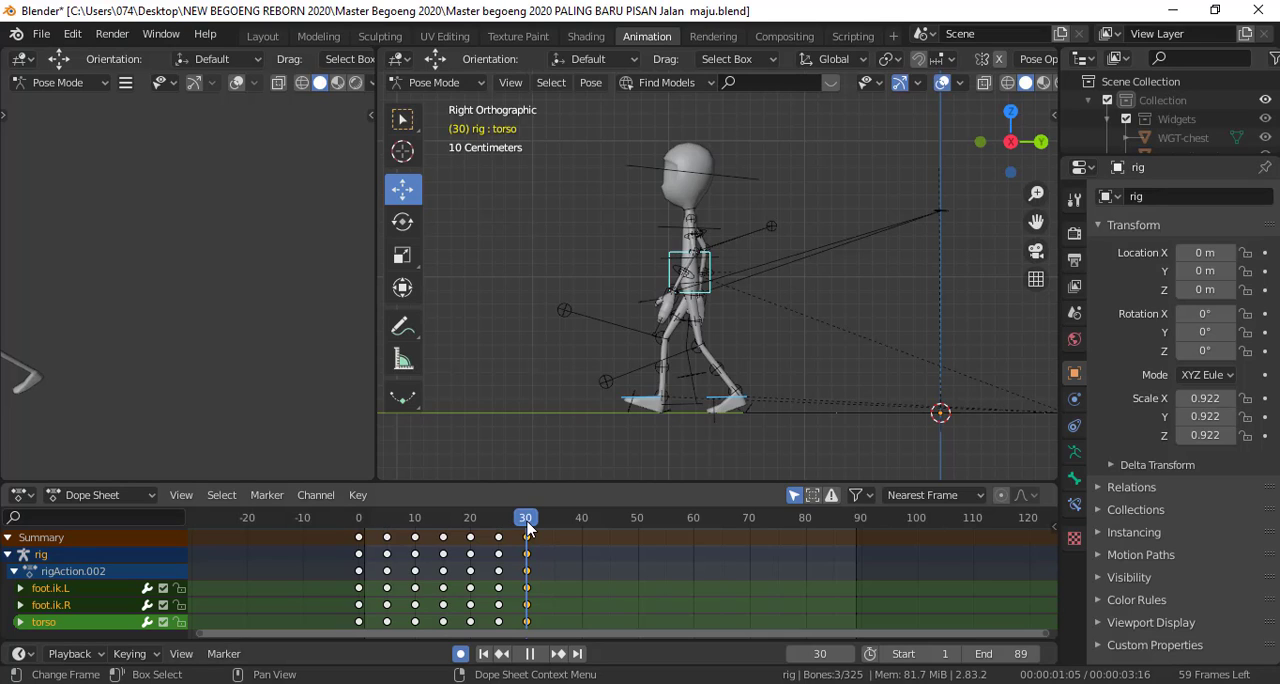
key(space)
Duplicate the frame 15 passing-pose keyframes of all bones to frame 35 and advance the playhead to frame 35
click(444, 538)
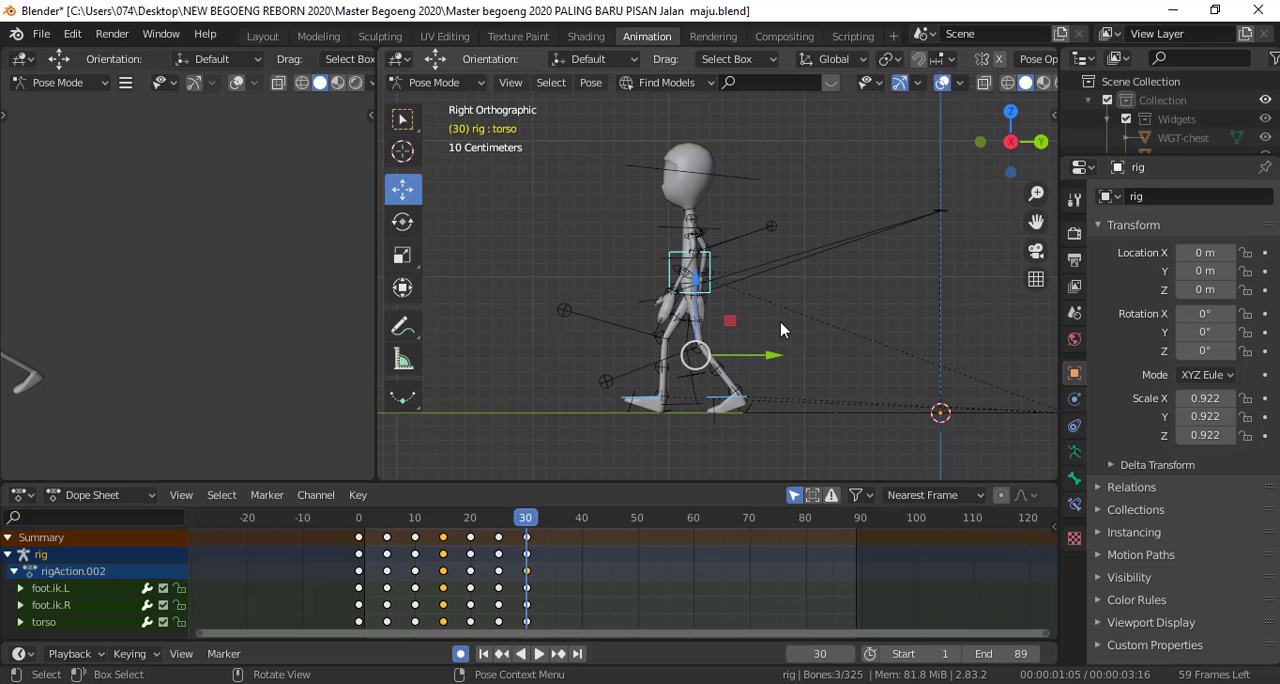
key(a)
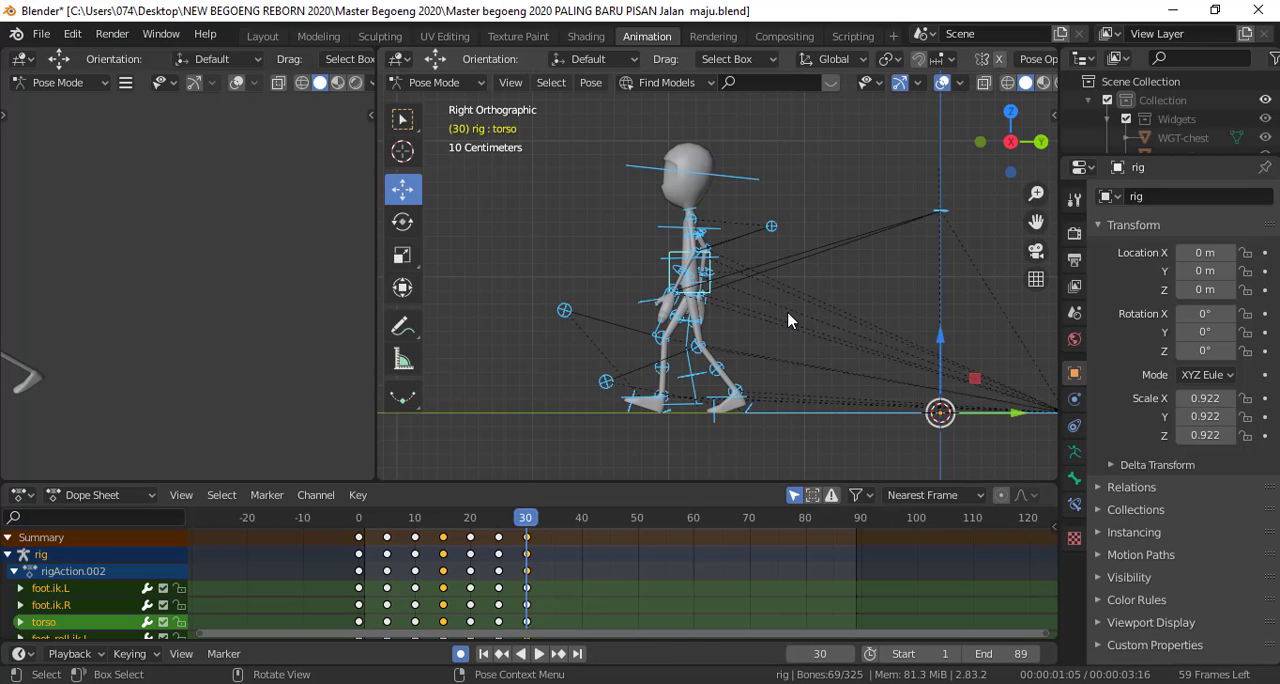
click(443, 540)
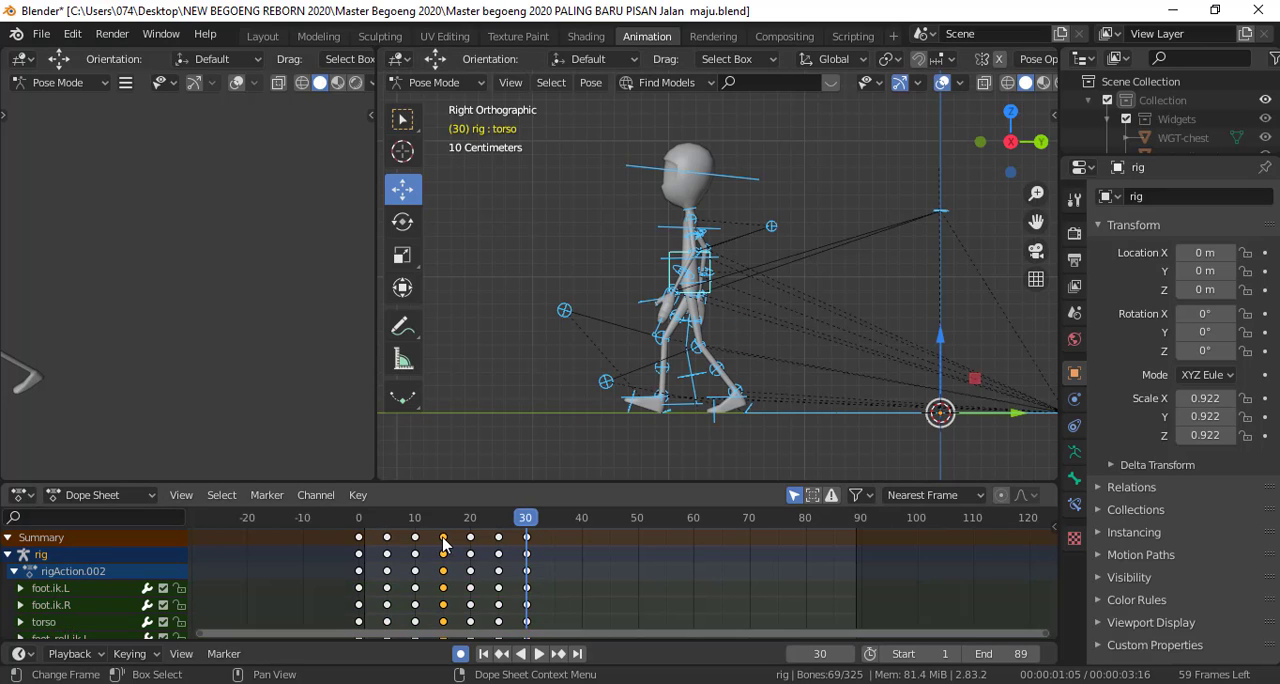
key(shift+d)
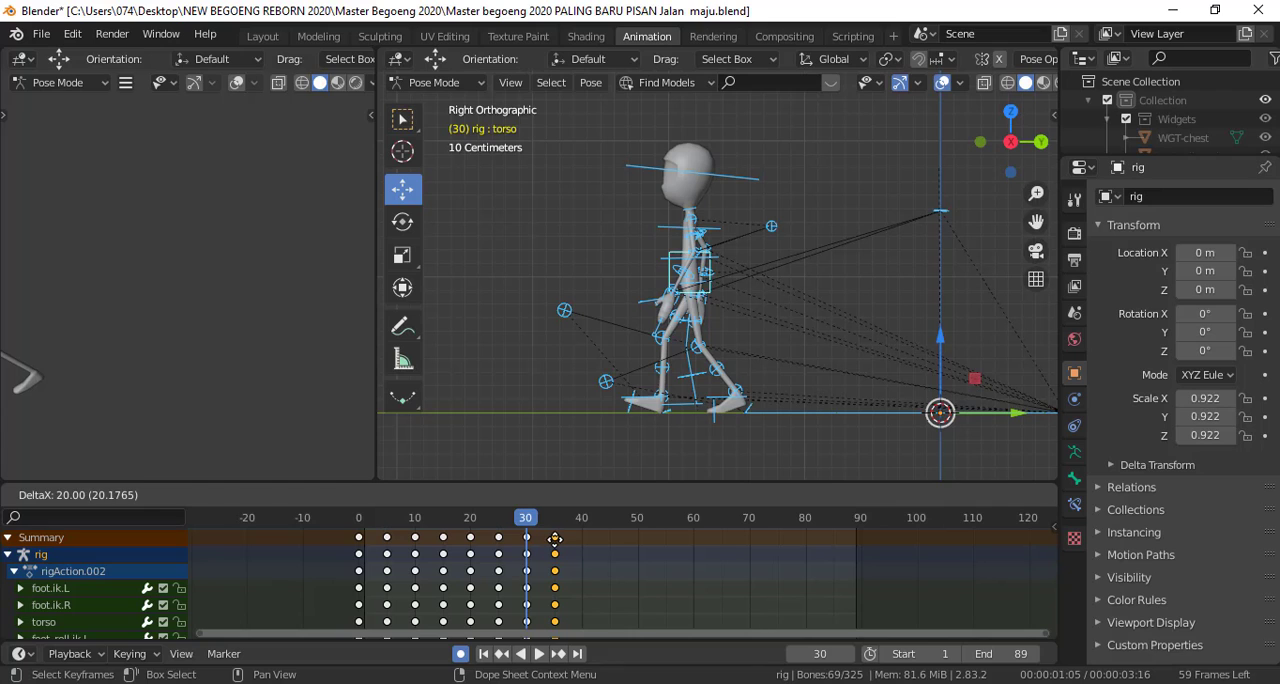
click(554, 538)
key(space)
drag(530, 527, 556, 528)
Select the planted foot's foot.fk.L control, the raised foot's foot.ik.L control and the torso at frame 35
click(768, 418)
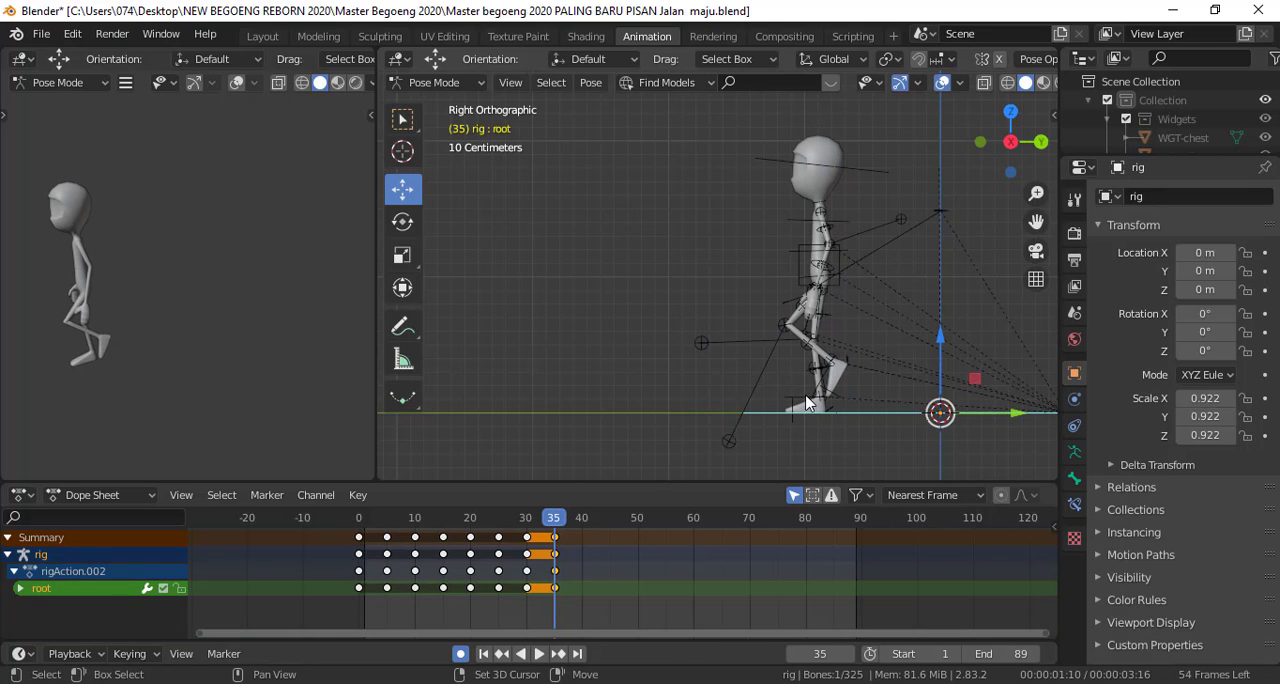
shift+click(809, 400)
shift+middle_drag(828, 400, 756, 332)
scroll(762, 352, up, 2)
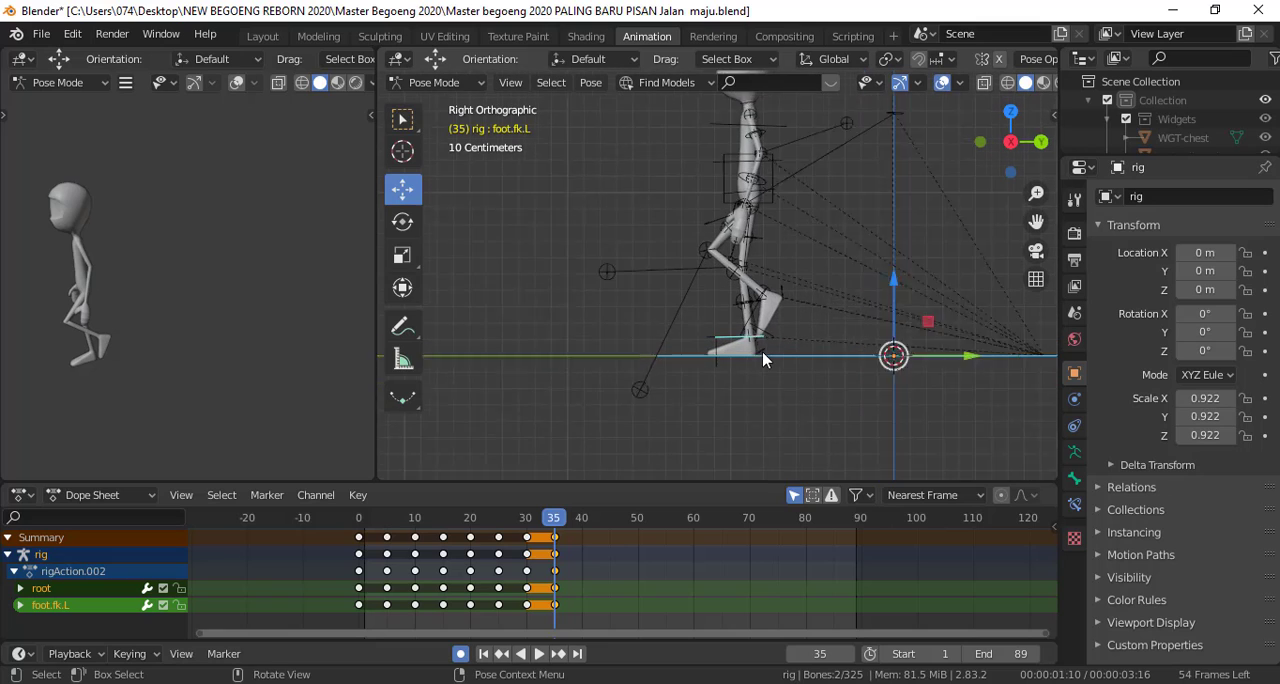
click(761, 399)
click(758, 338)
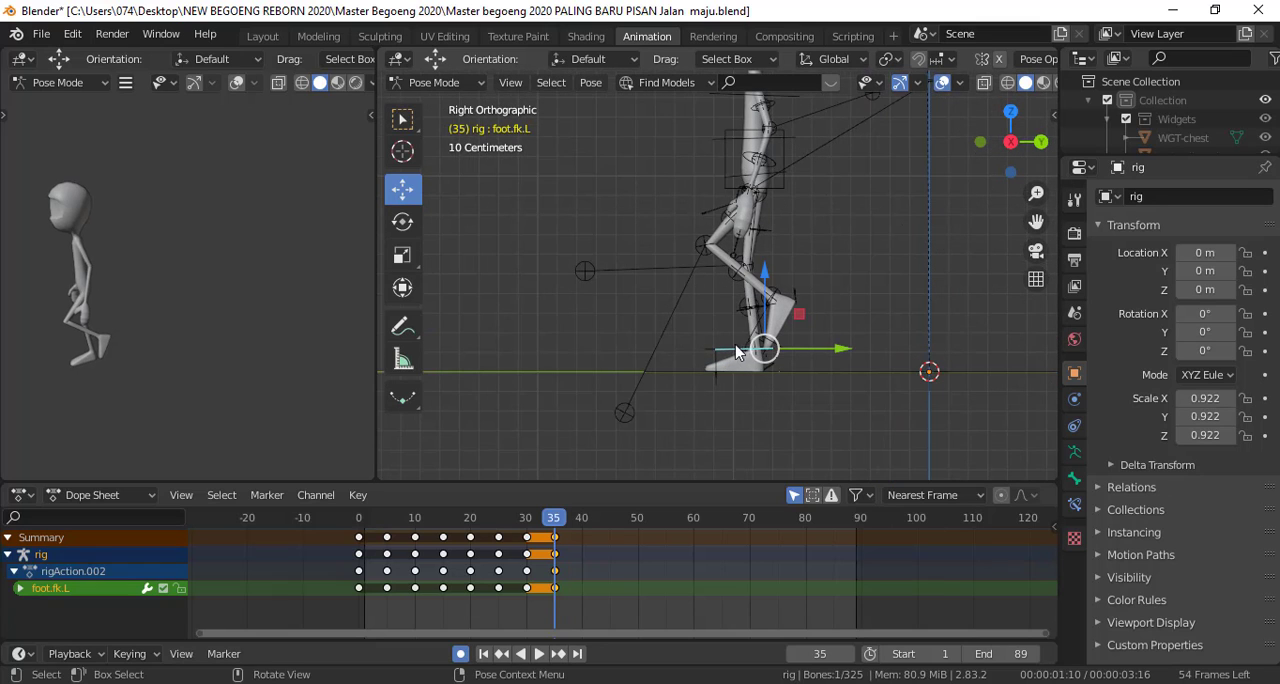
shift+click(767, 322)
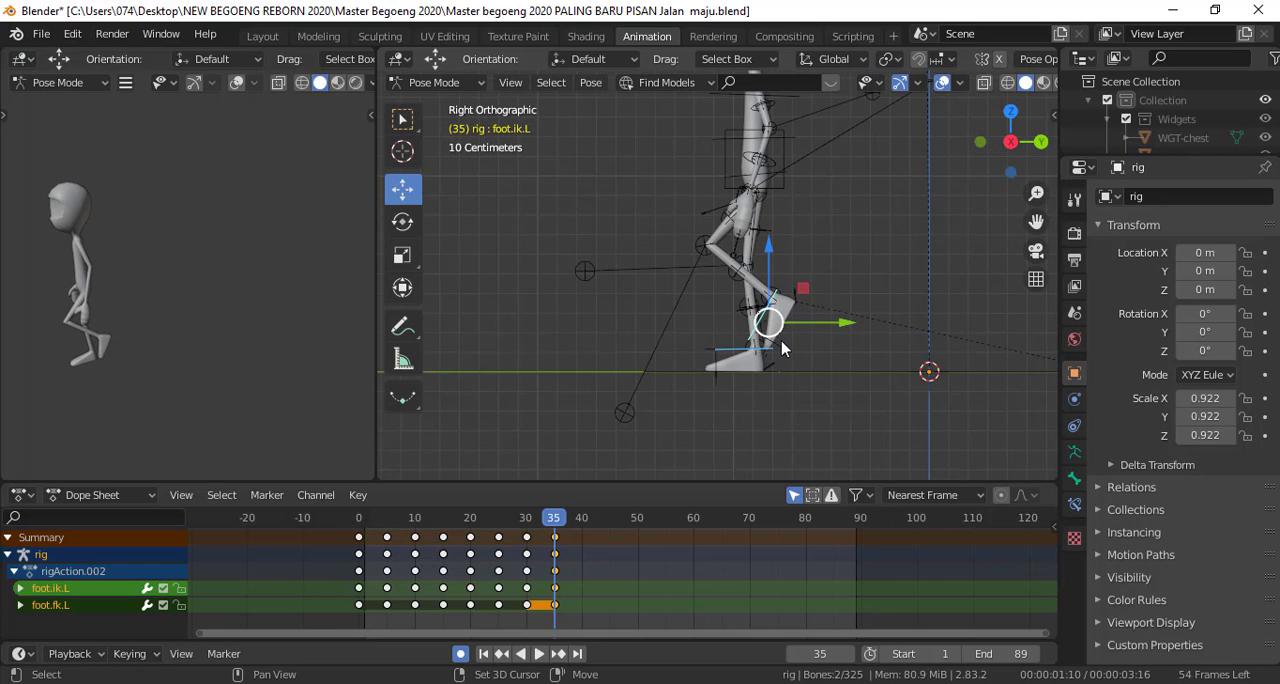
shift+middle_drag(767, 322, 760, 416)
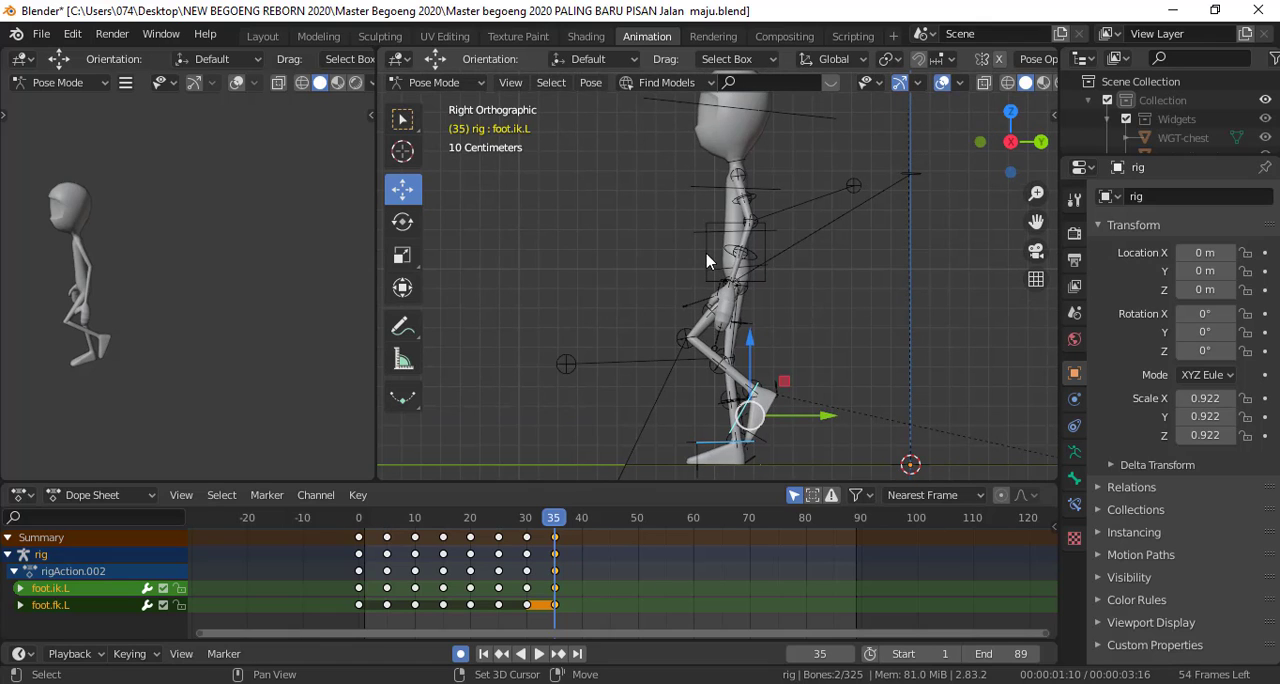
shift+click(707, 261)
scroll(555, 377, down, 3)
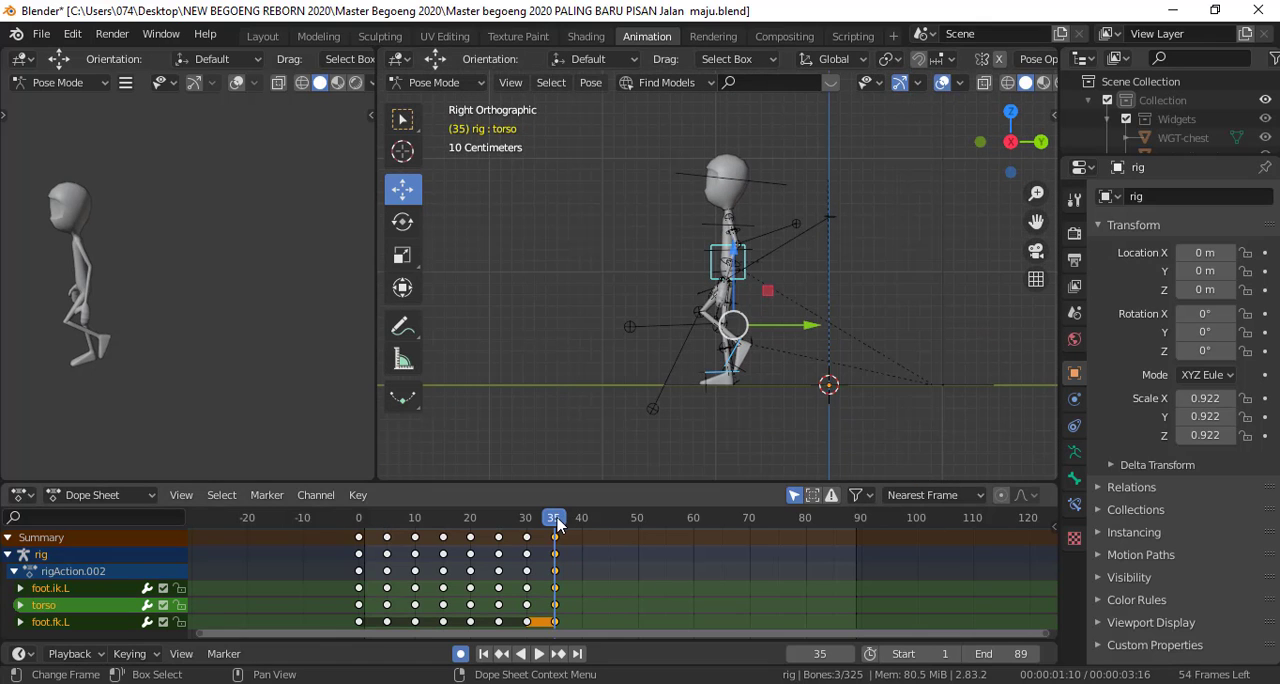
Compare the poses between frames 30 and 35, try moving the selected foot controls and torso forward along Y, and undo the move
drag(556, 516, 525, 517)
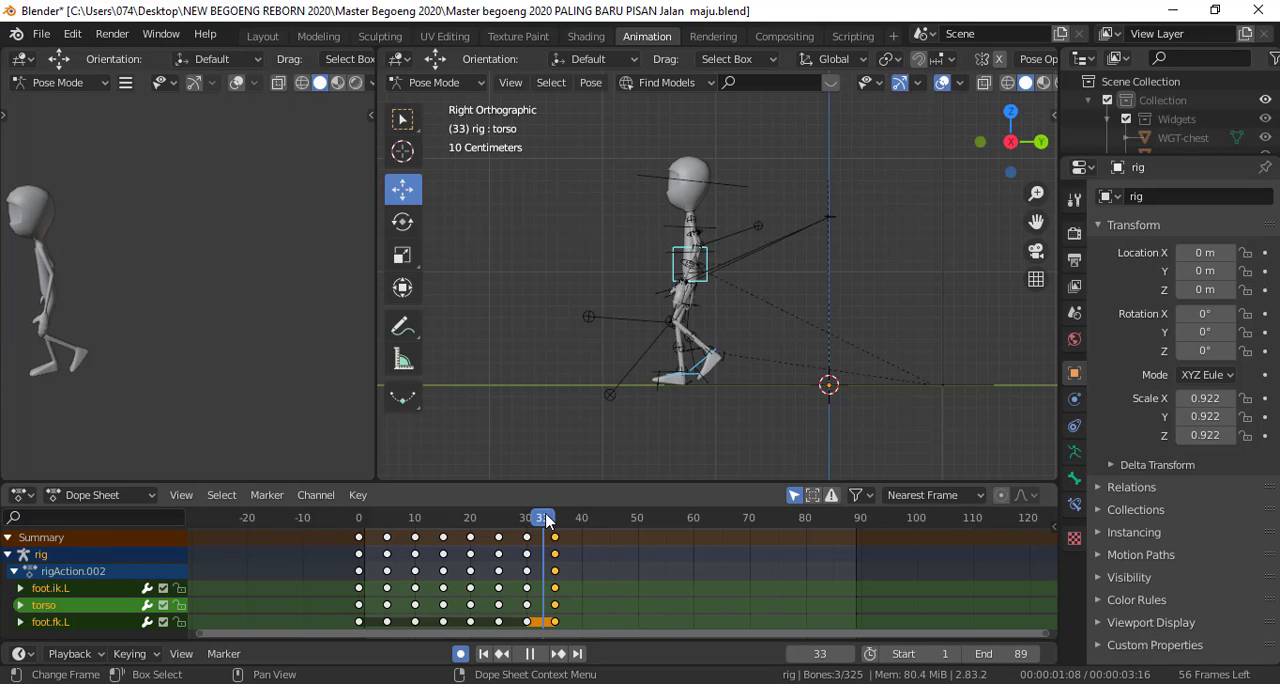
key(space)
key(g)
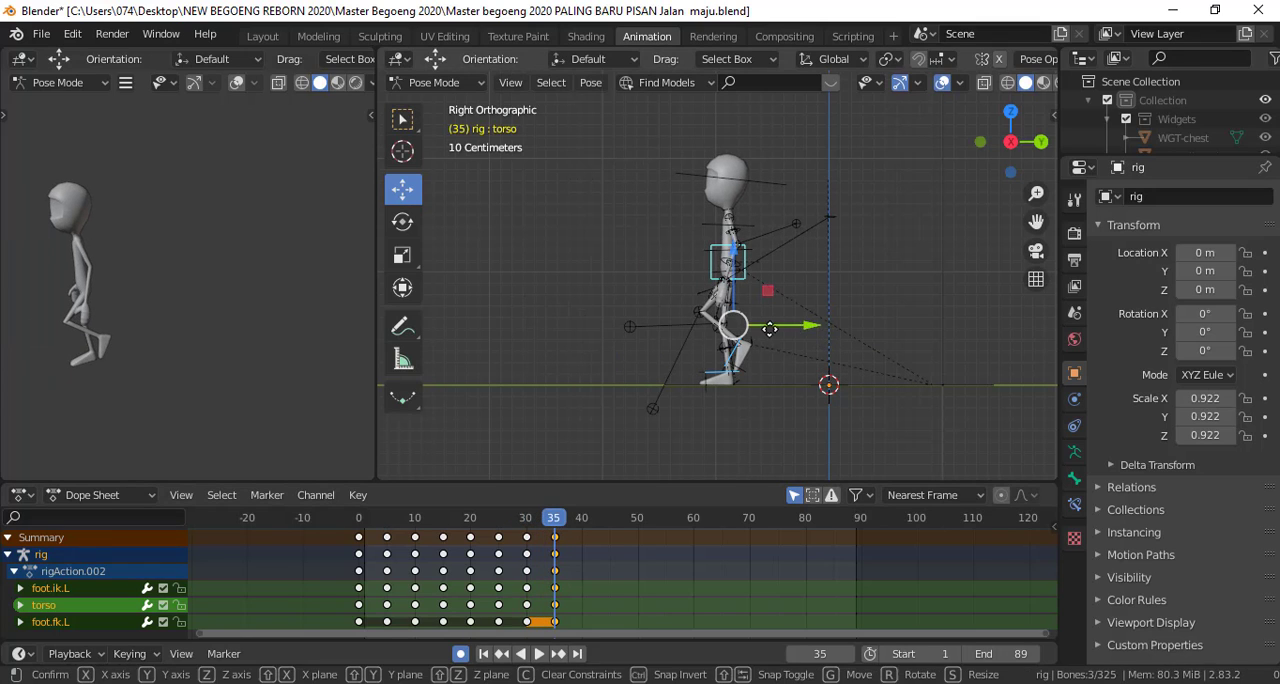
click(703, 340)
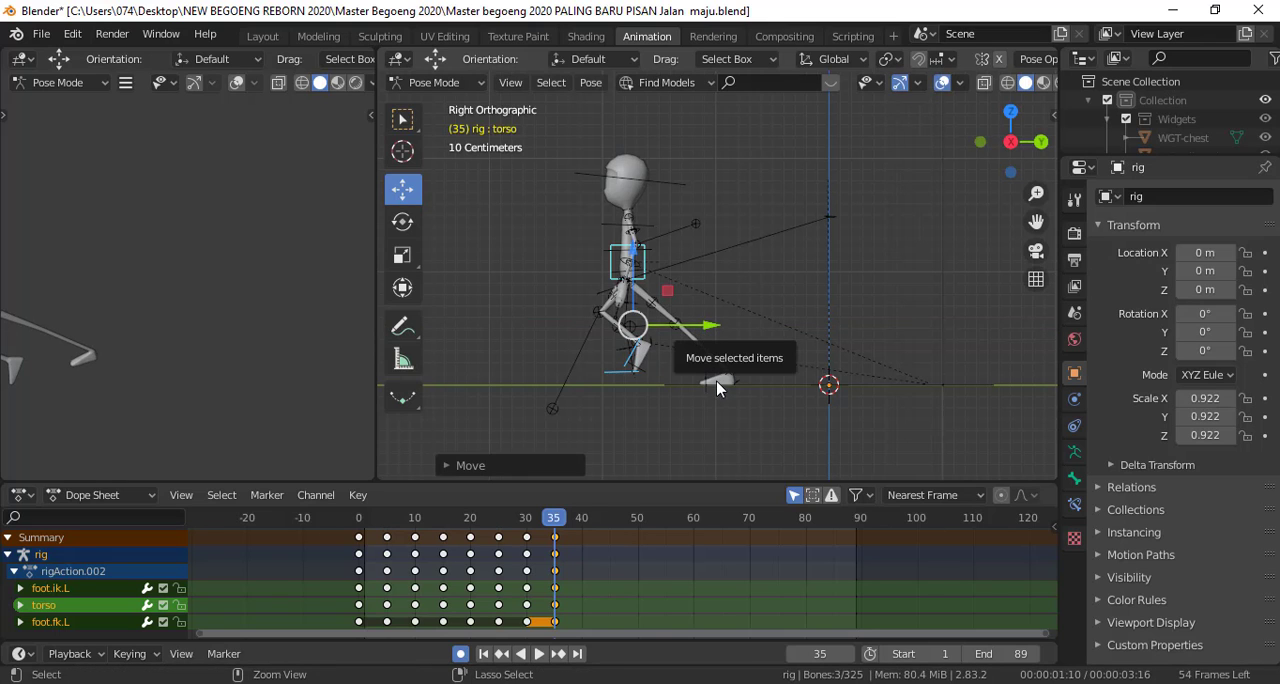
key(ctrl+z)
Remove foot.fk.L from the selection and add the planted foot's foot.fk.R control alongside foot.ik.L and the torso
scroll(740, 400, up, 2)
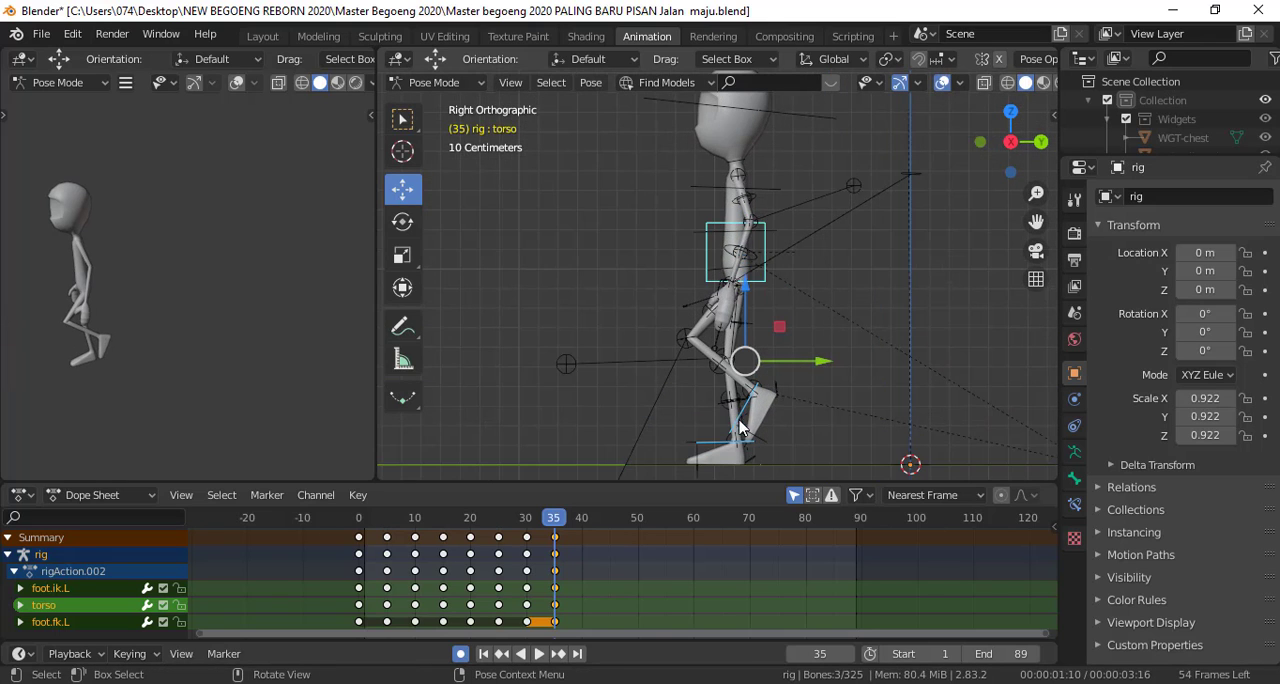
middle_drag(752, 463, 744, 458)
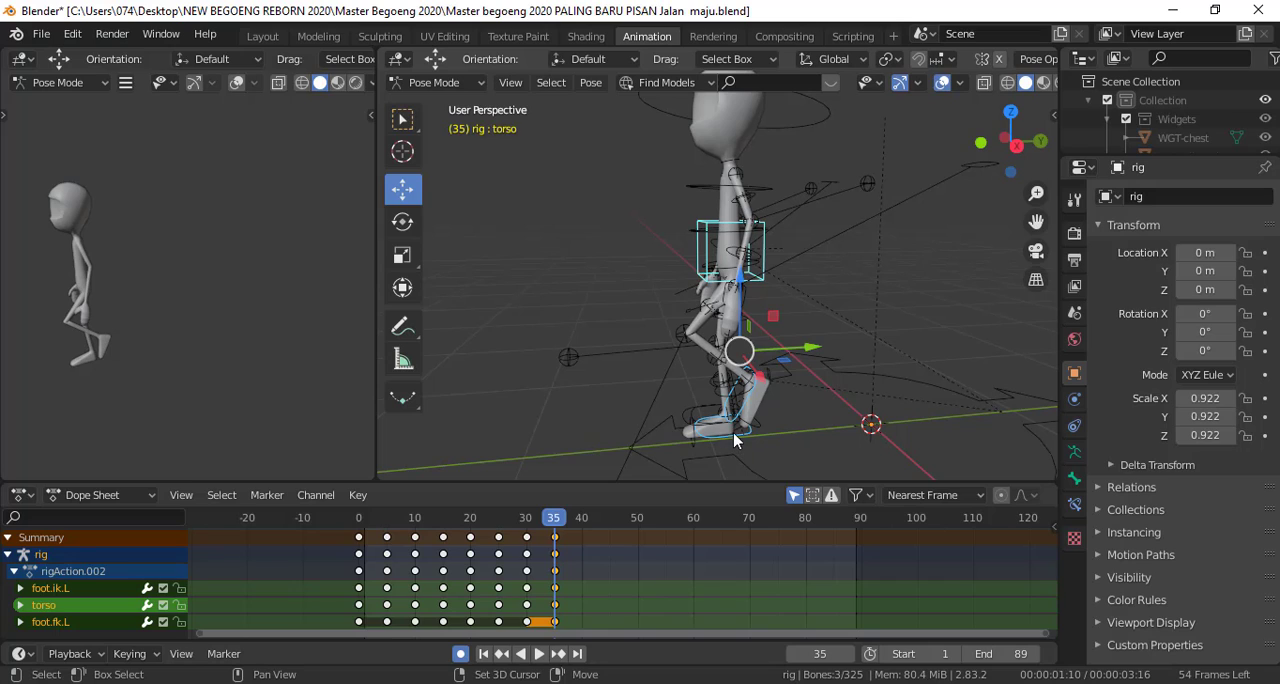
click(733, 432)
click(721, 432)
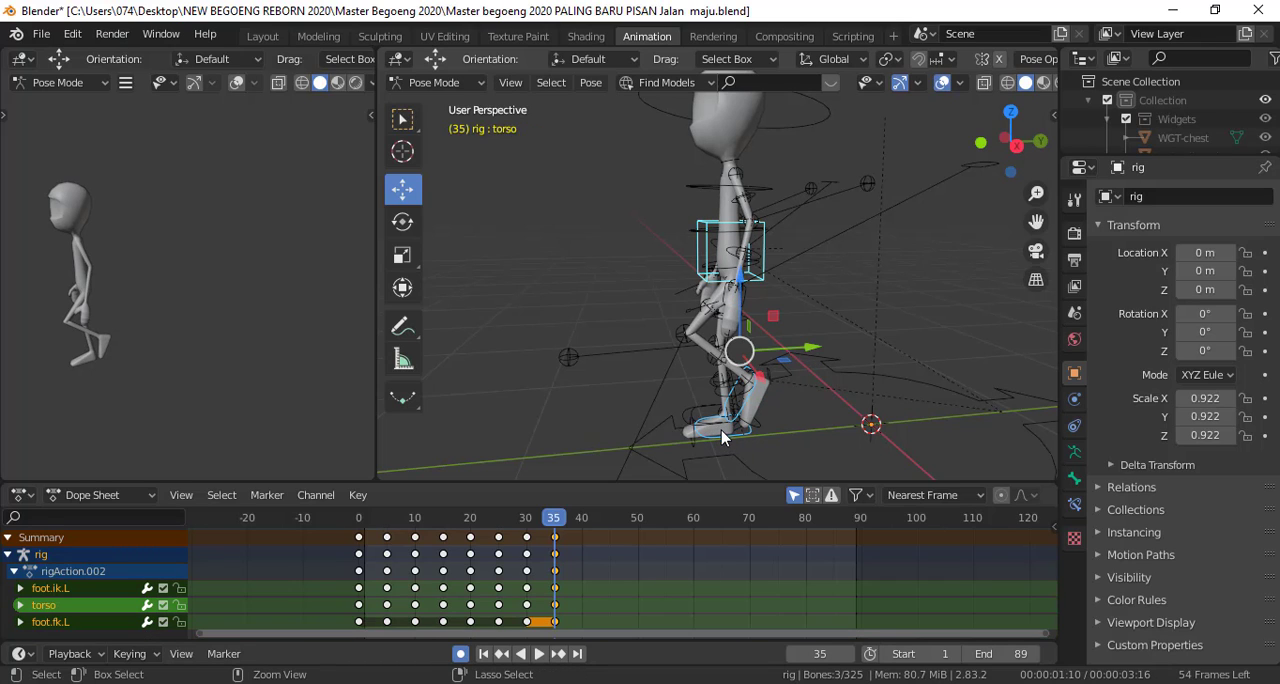
shift+click(724, 441)
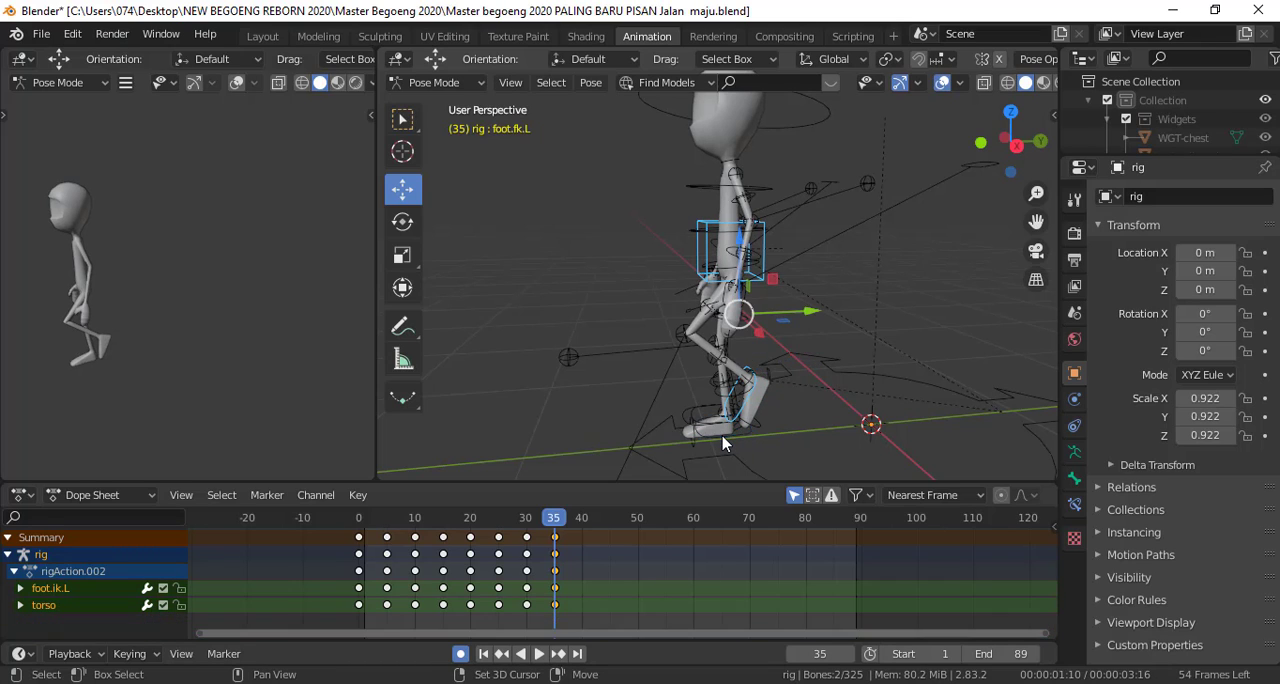
shift+click(733, 350)
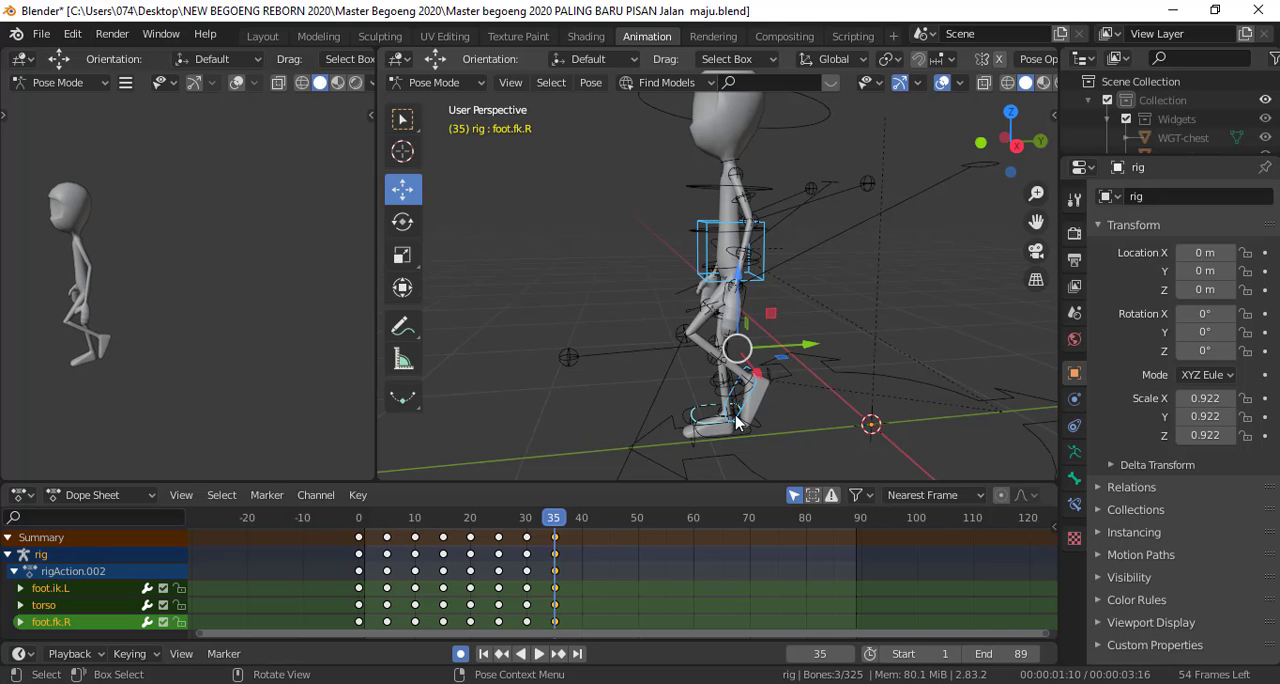
Try moving the selection with foot.fk.R forward along Y at frame 35 and undo the move
key(KP_3)
drag(809, 329, 771, 329)
key(ctrl+z)
middle_drag(740, 382, 729, 410)
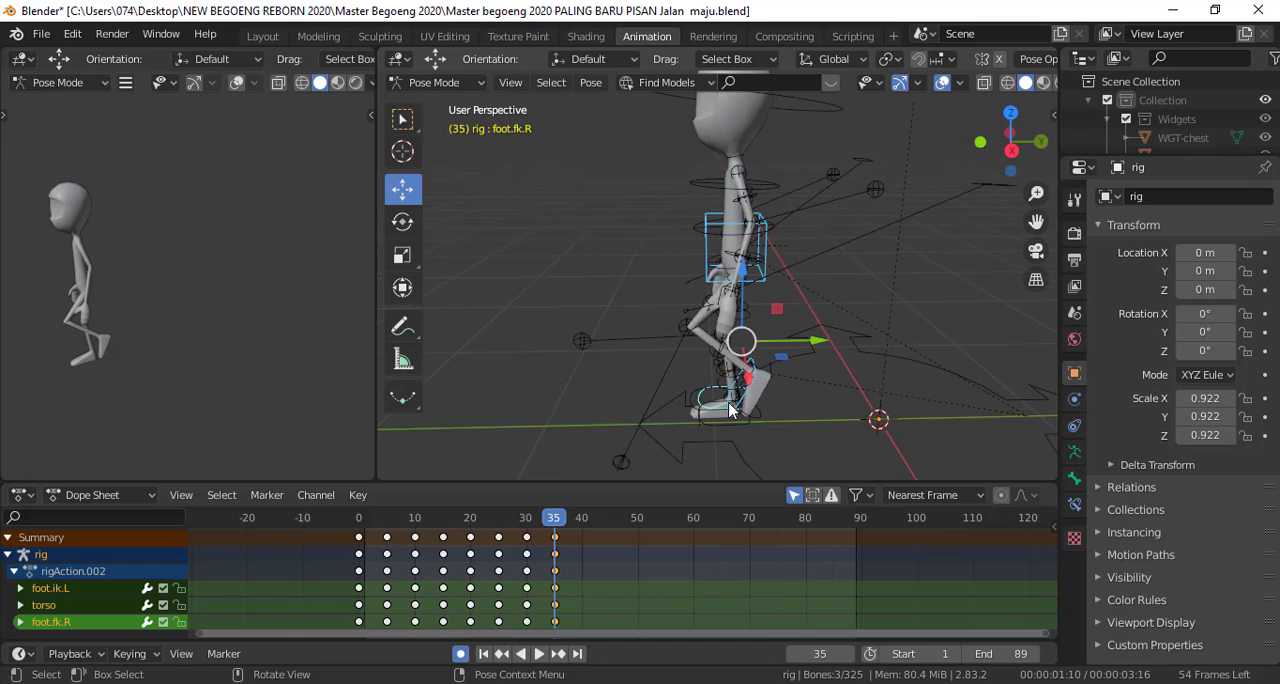
Replace foot.fk.R with the planted foot's foot.ik.R control in the selection, alongside foot.ik.L and the torso
scroll(725, 415, up, 2)
shift+click(700, 430)
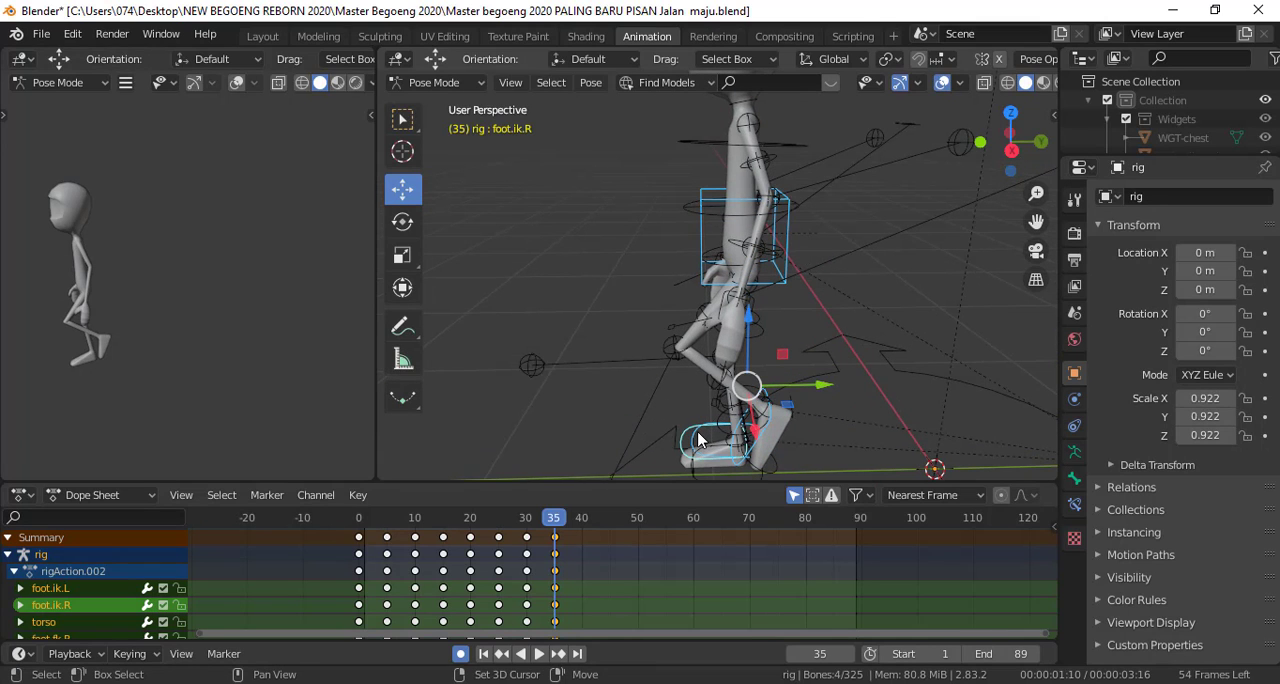
shift+click(699, 440)
shift+click(699, 440)
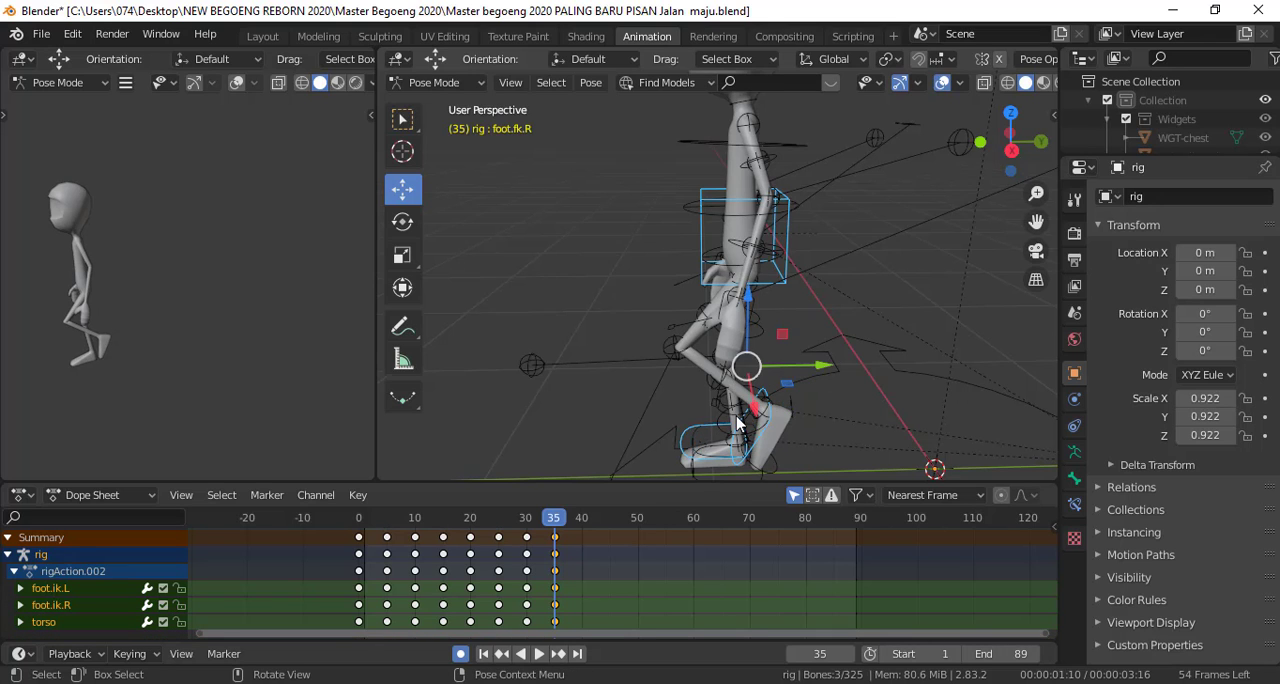
Move the selected foot controls and torso forward along Y at frame 35 in the right orthographic view
key(KP_3)
scroll(805, 411, down, 2)
drag(820, 360, 640, 362)
mouse_move(553, 530)
mouse_down()
mouse_move(528, 528)
mouse_move(553, 528)
mouse_up()
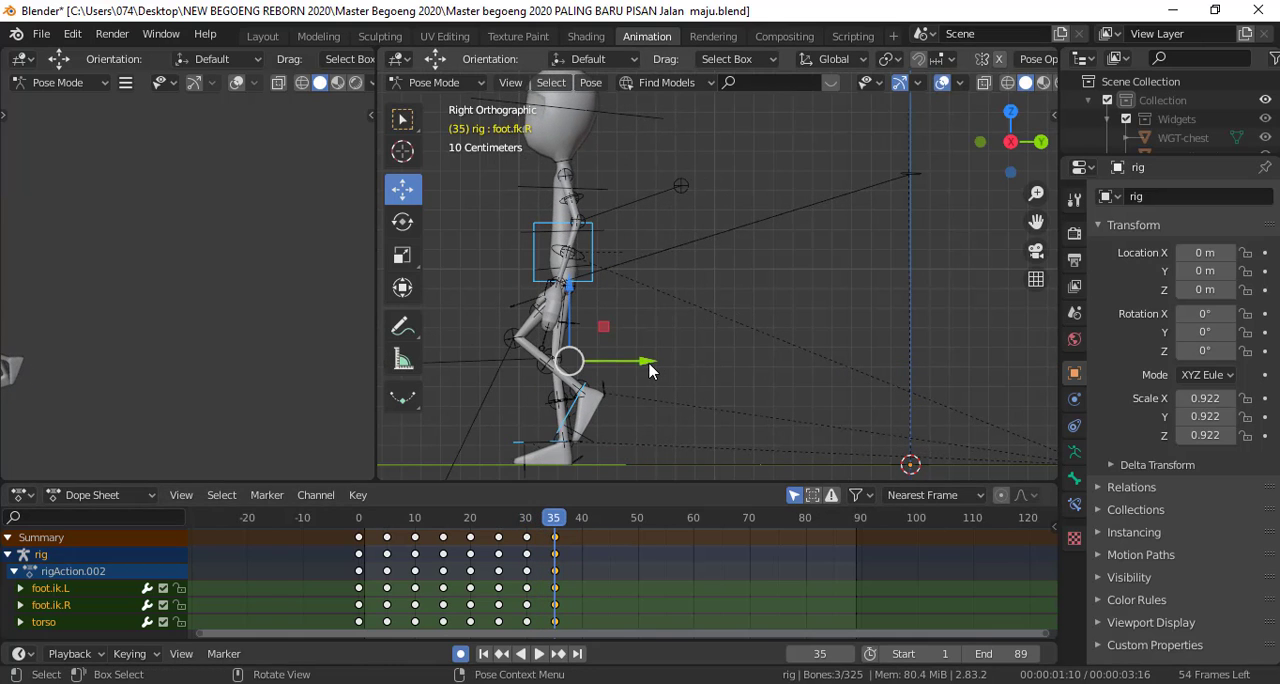
drag(649, 371, 613, 366)
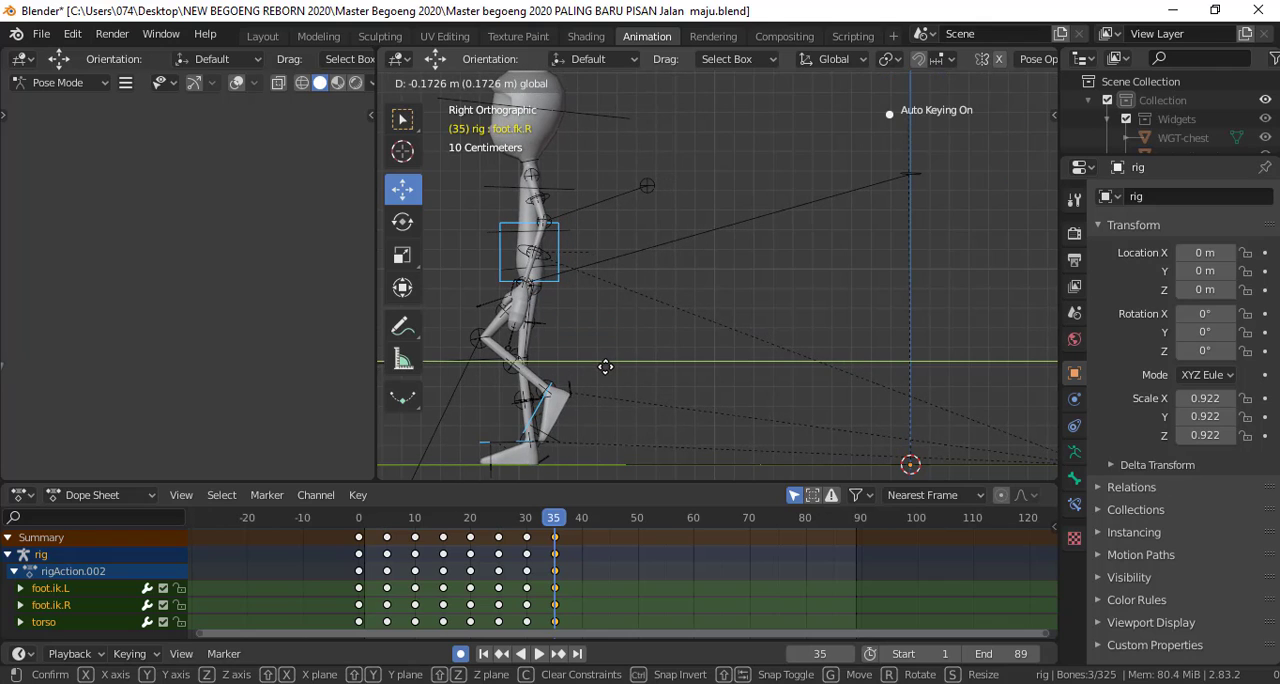
Compare frames 30 and 35, and move the selected controls further forward along Y to align the planted foot with its frame 30 position
drag(553, 526, 527, 527)
click(536, 521)
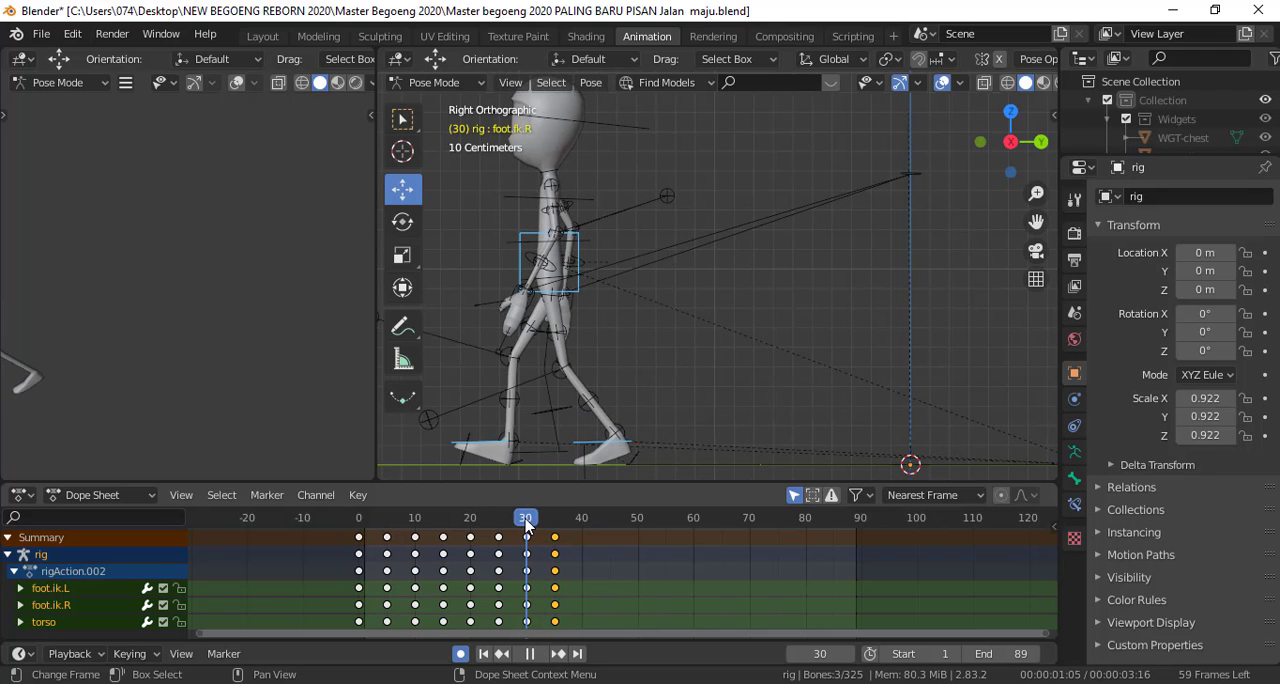
click(537, 524)
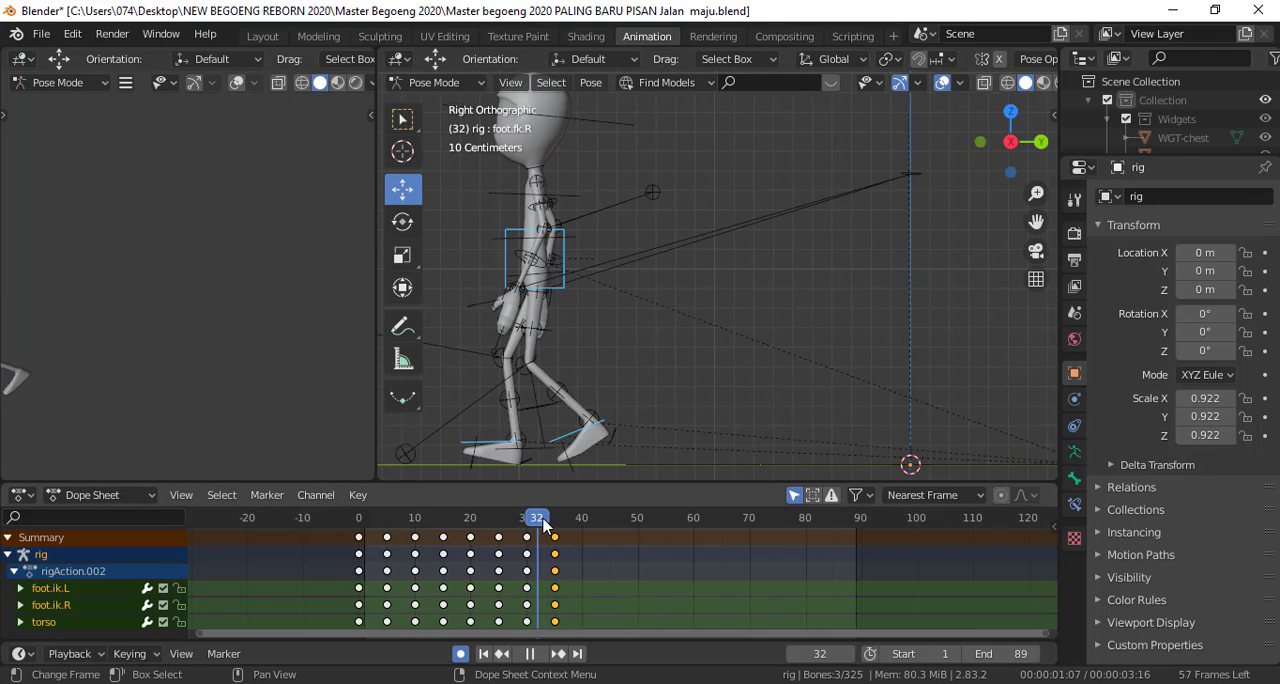
drag(543, 525, 554, 527)
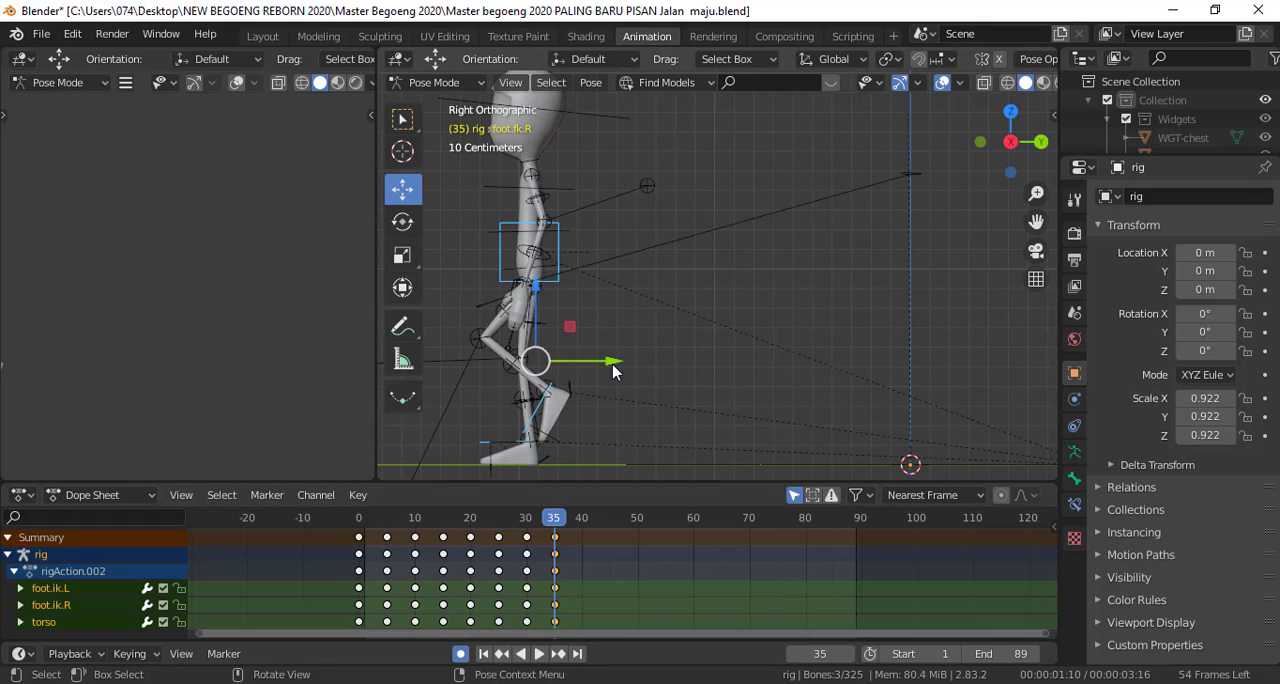
key(g)
click(581, 366)
Check the planted foot's position between frames 30 and 35 for sliding
drag(554, 526, 528, 527)
shift+middle_drag(651, 403, 799, 297)
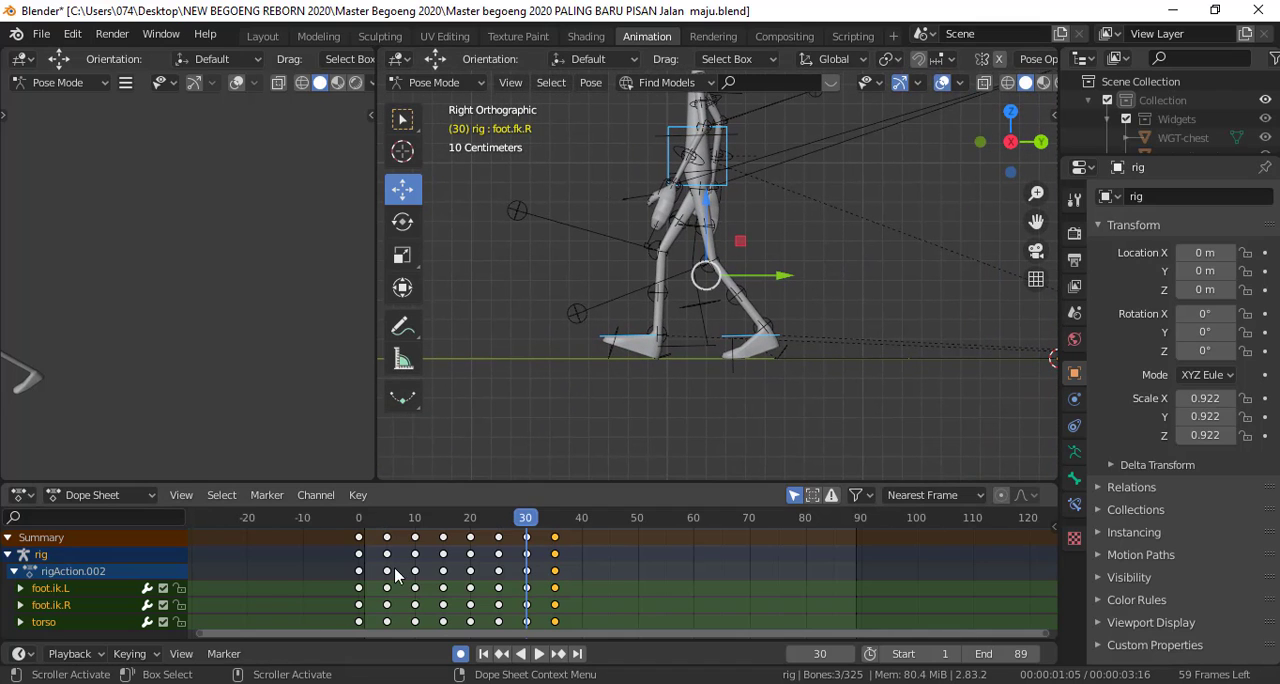
key(space)
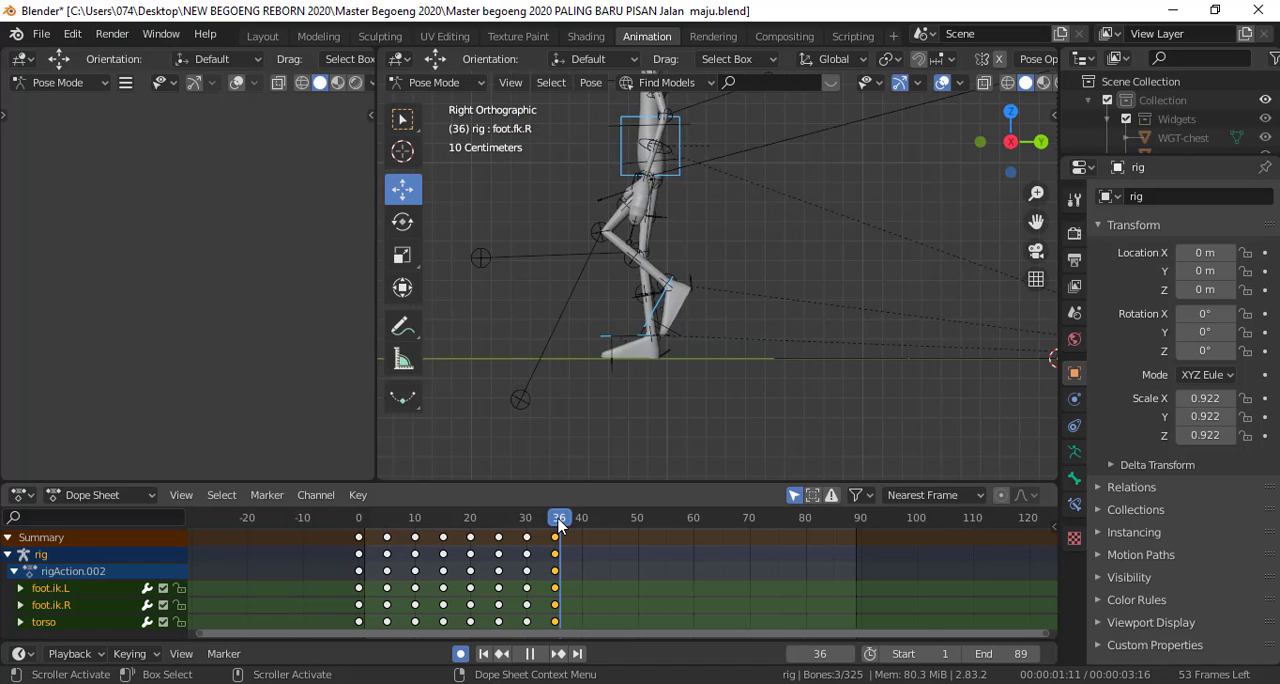
drag(560, 525, 555, 527)
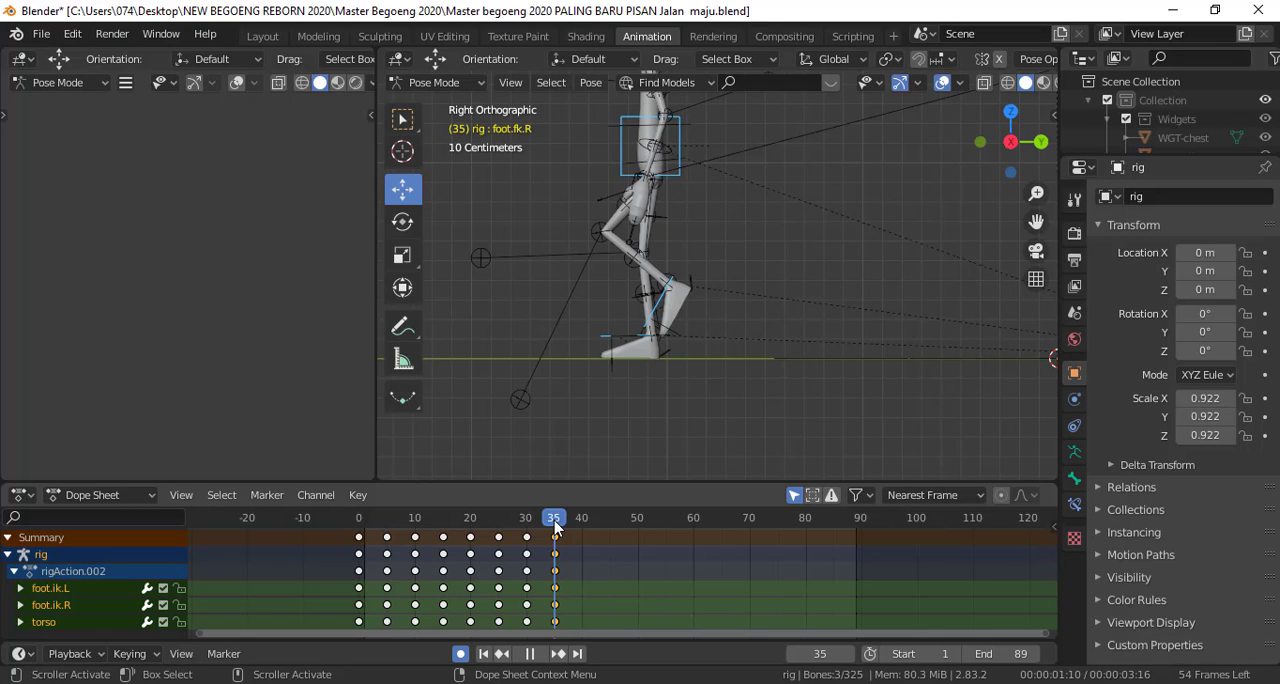
drag(557, 527, 556, 528)
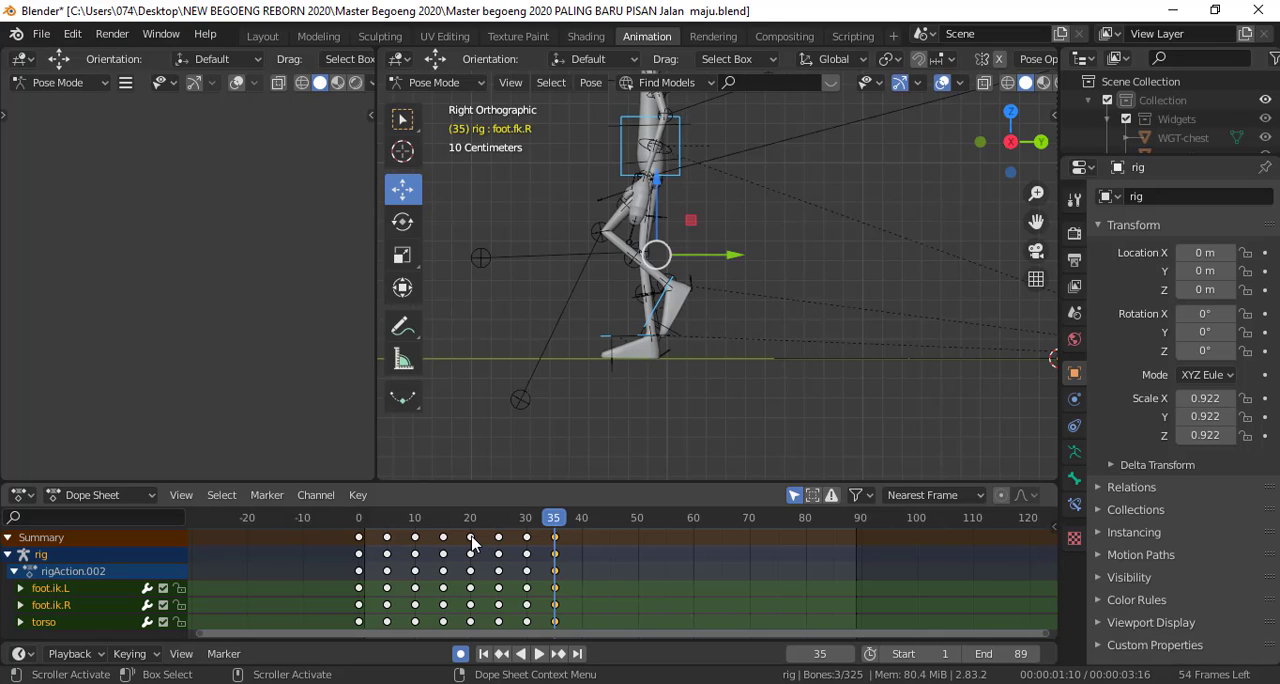
Select all bones of the rig and duplicate the stride pose keyframes from frame 20 to frame 40
click(473, 527)
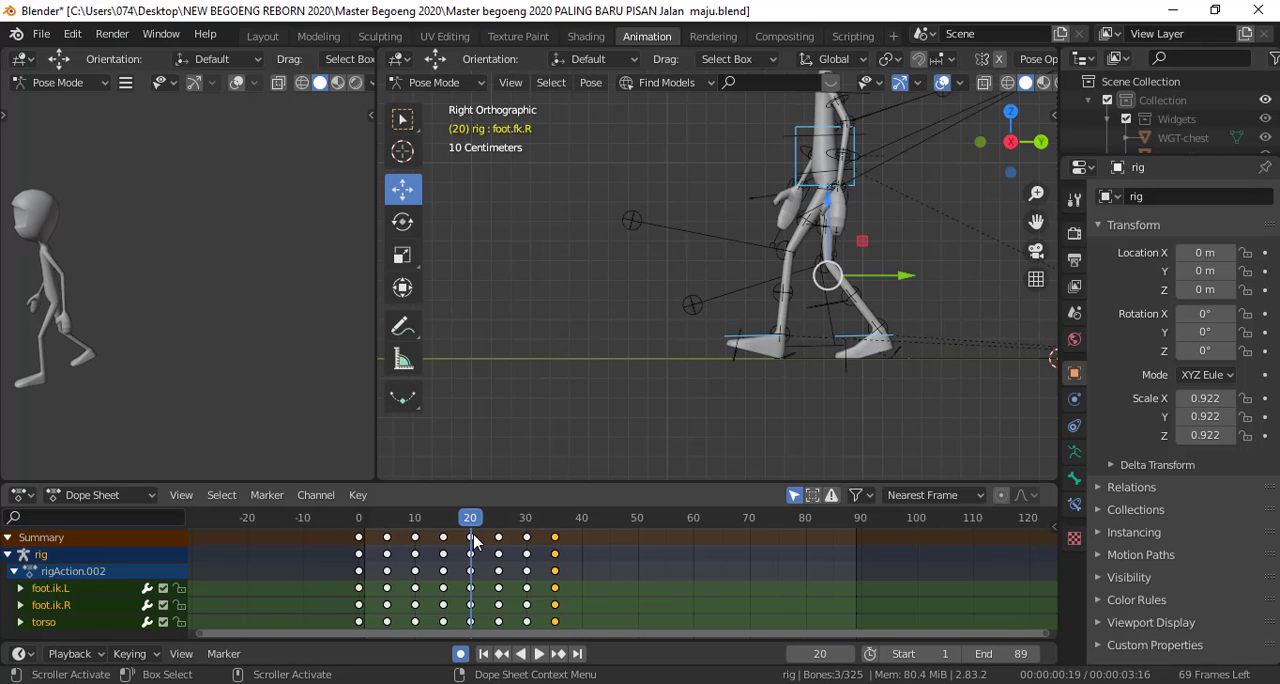
click(472, 539)
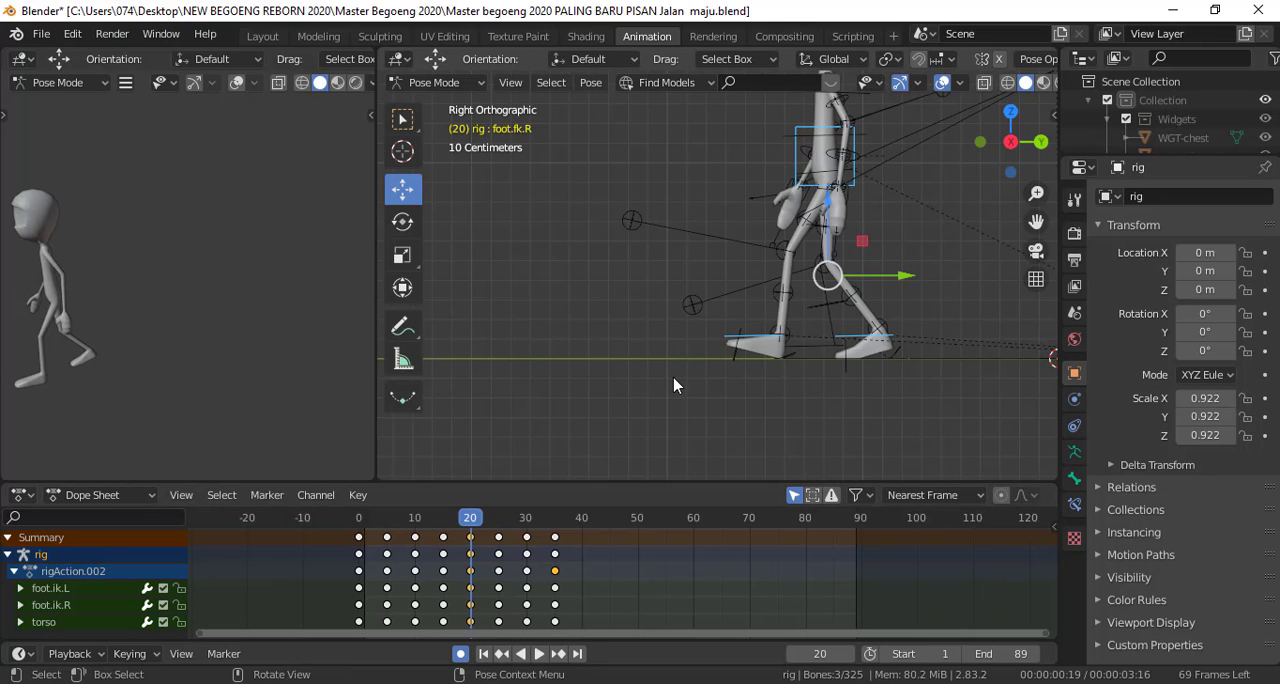
key(a)
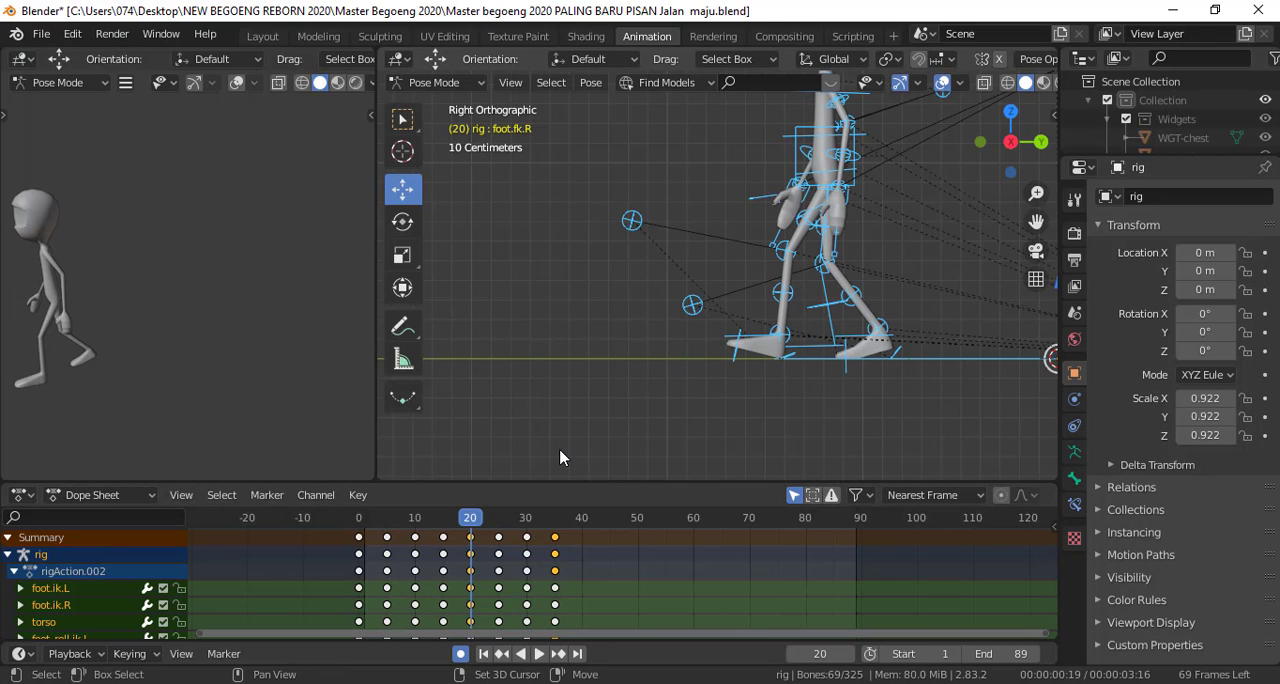
click(472, 539)
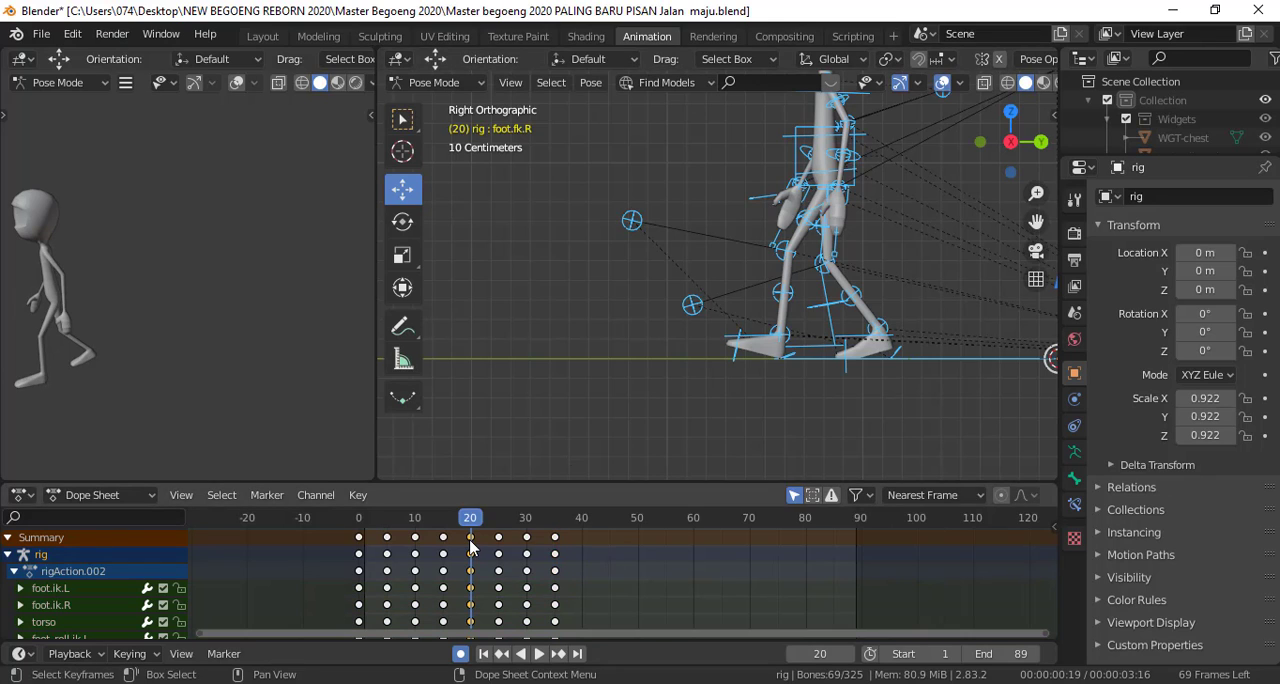
key(g)
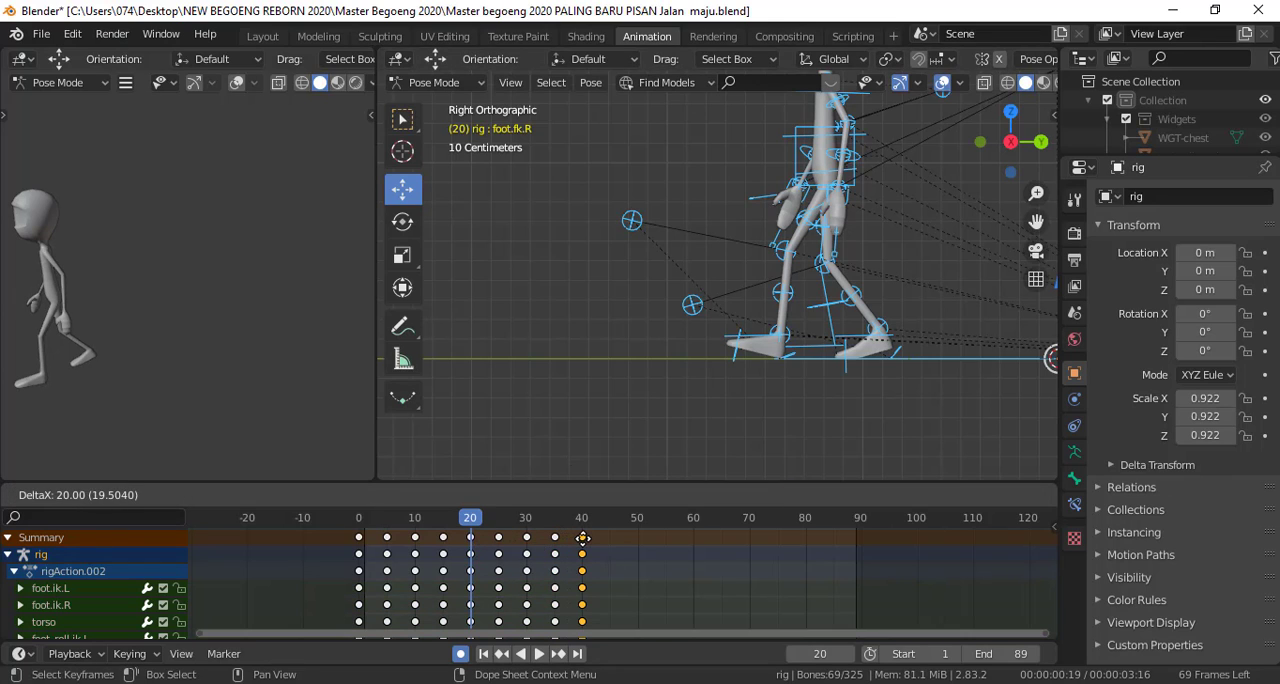
click(582, 538)
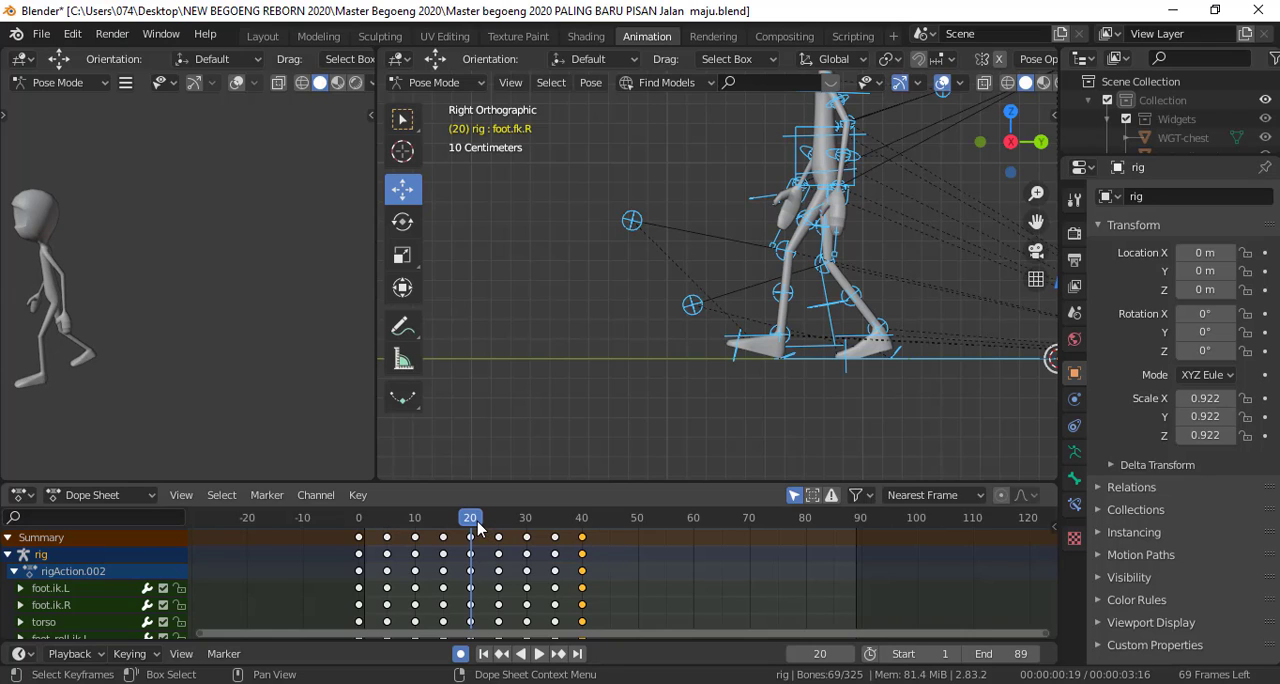
Review the walking motion between frames 20 and 29
key(space)
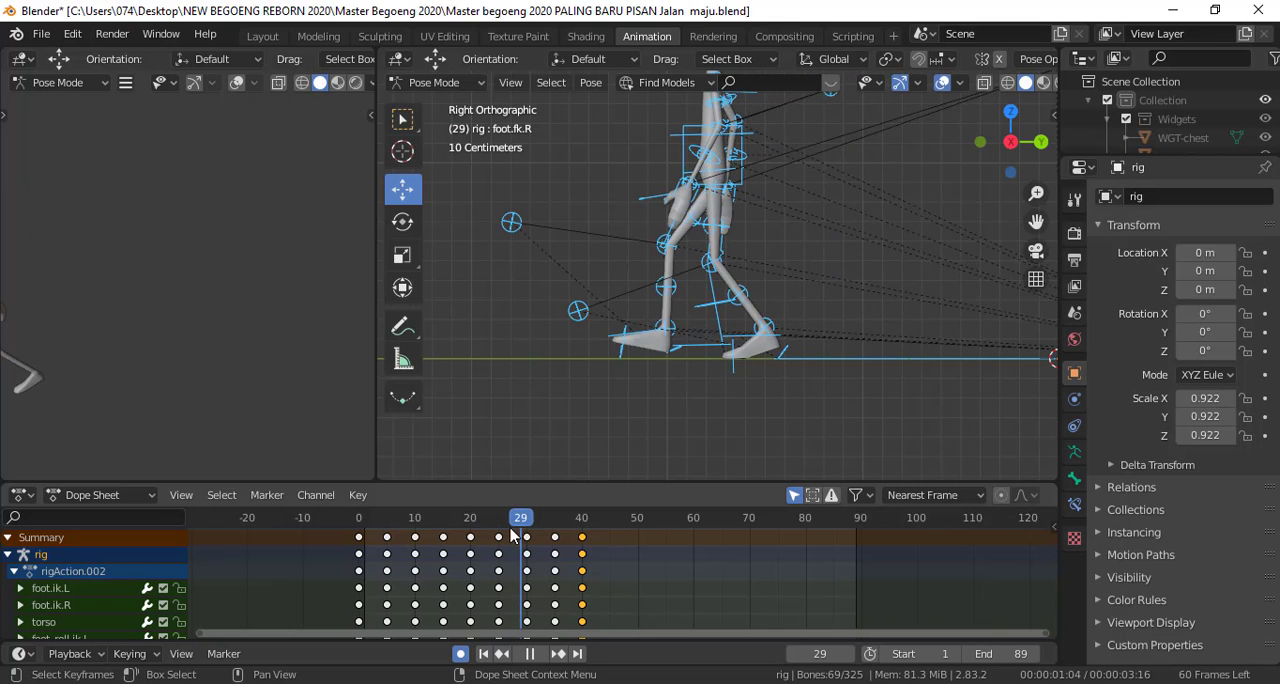
drag(510, 533, 471, 533)
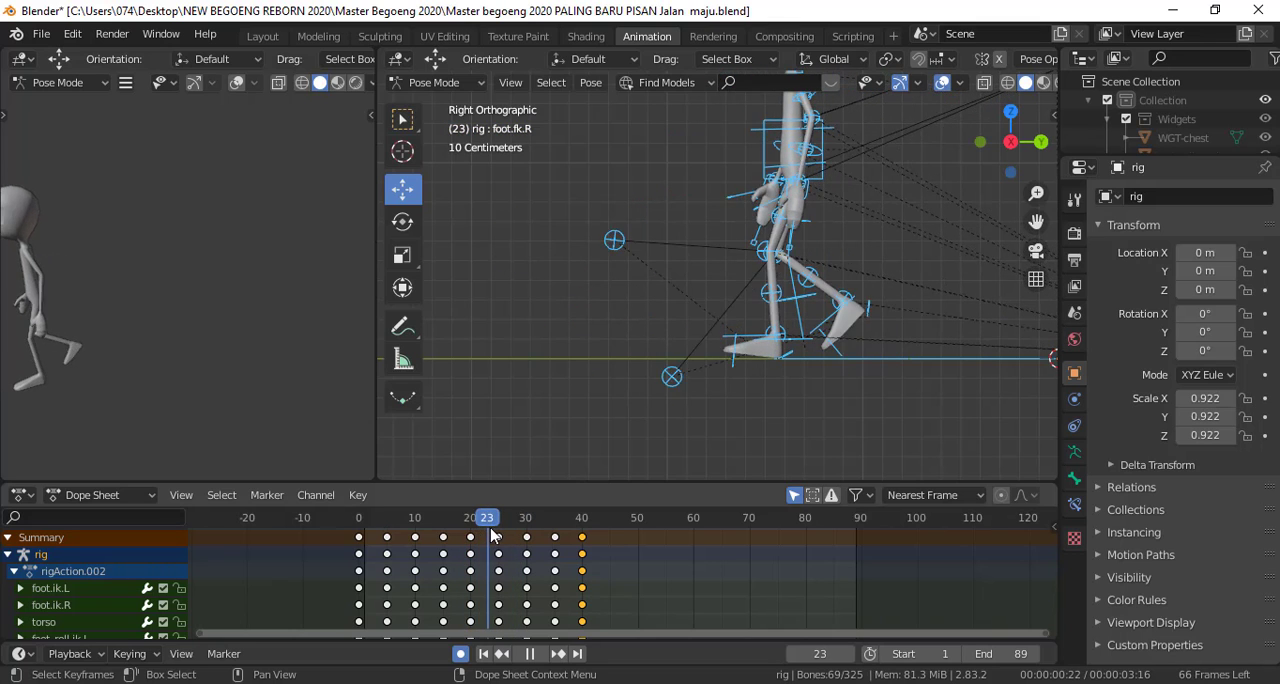
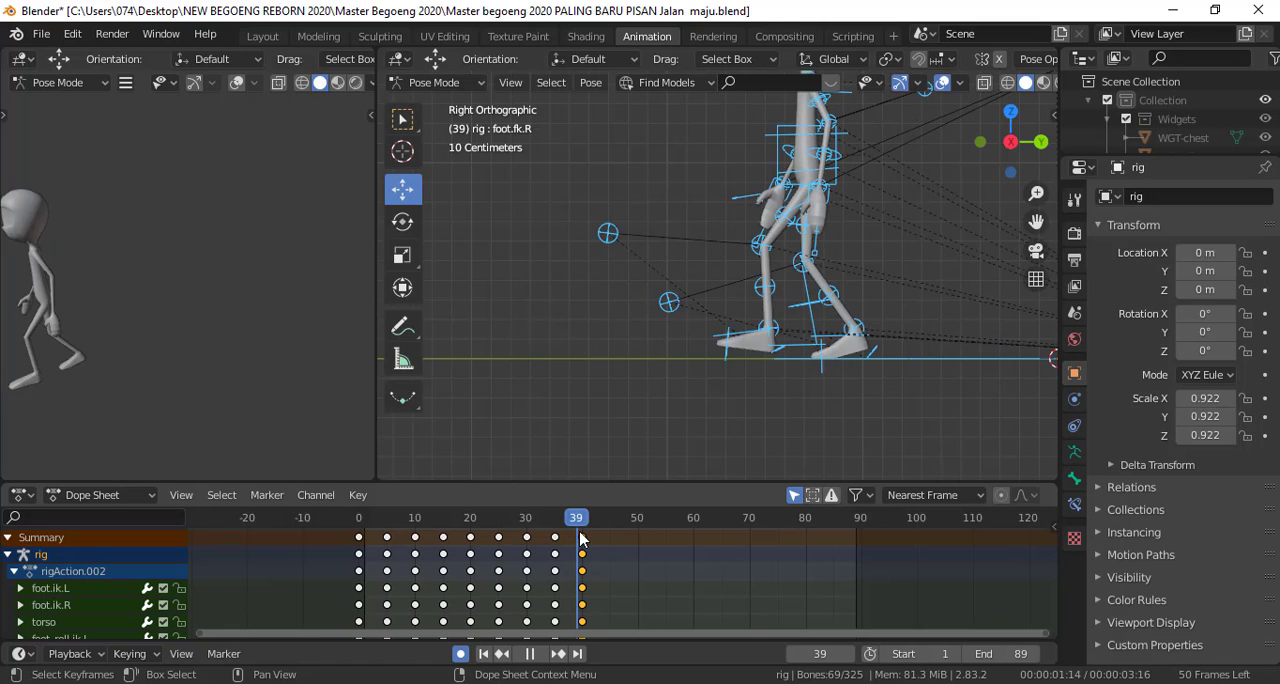
At frame 40, select both foot IK controls and the torso control, and move them forward along Y
key(space)
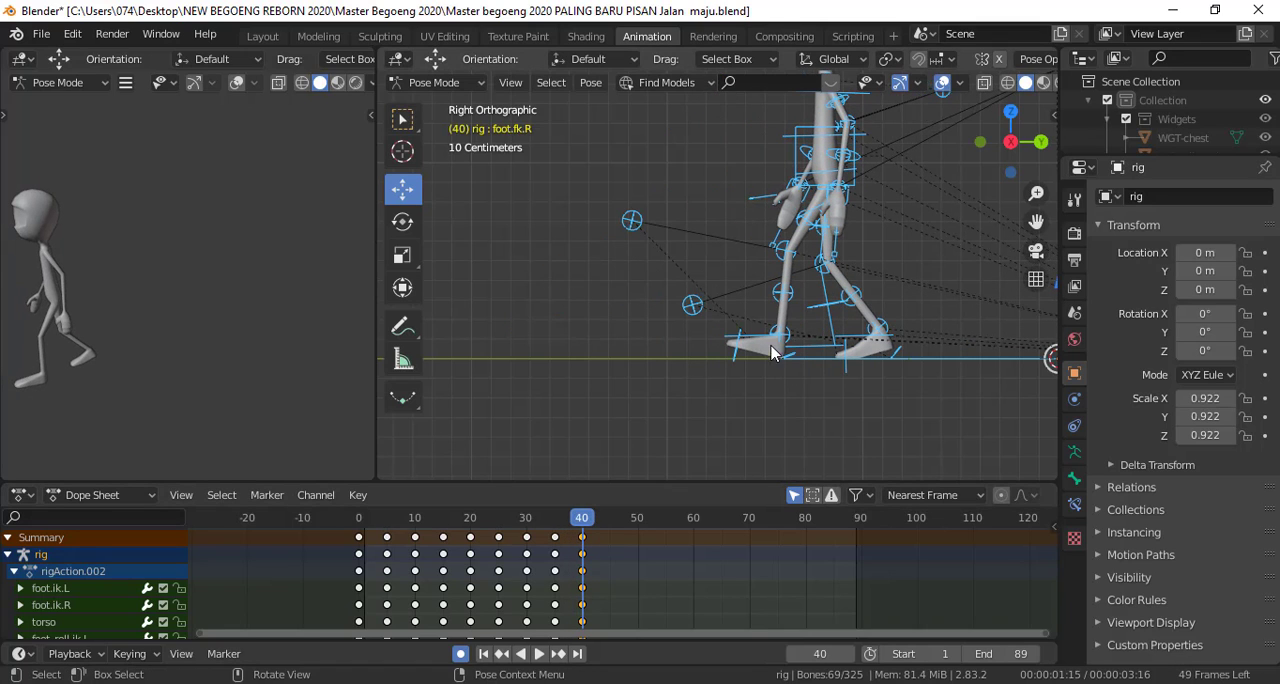
click(770, 337)
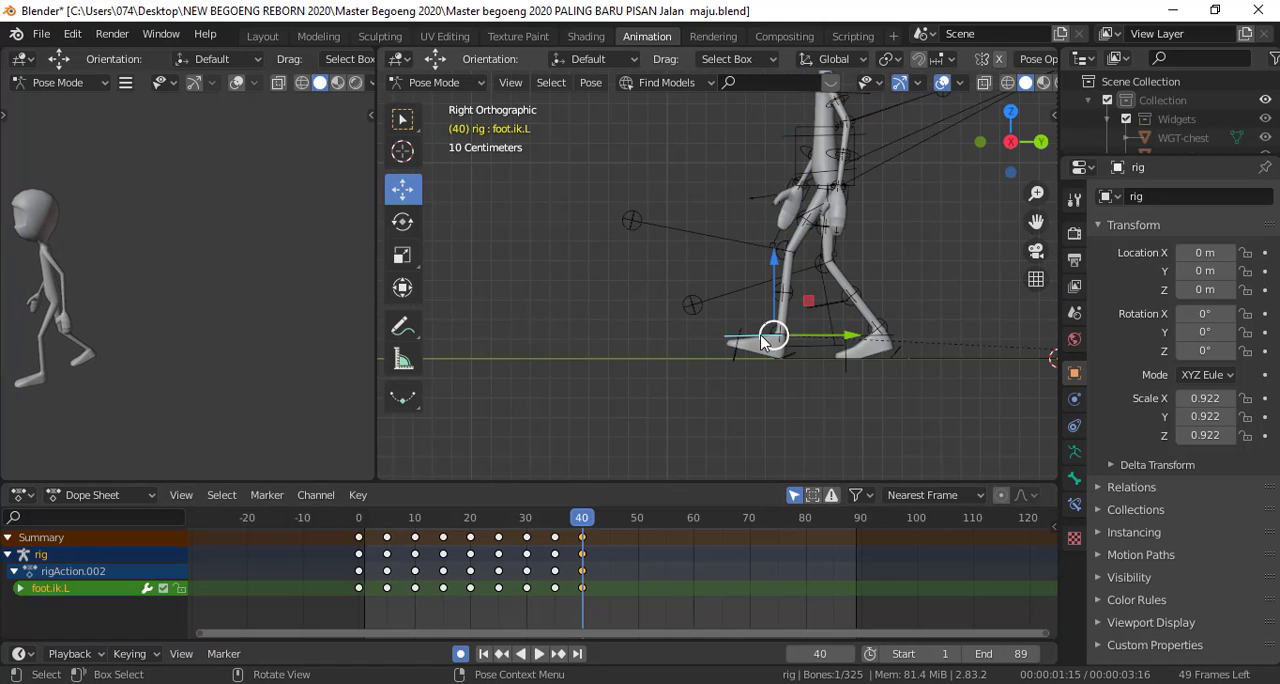
shift+click(883, 343)
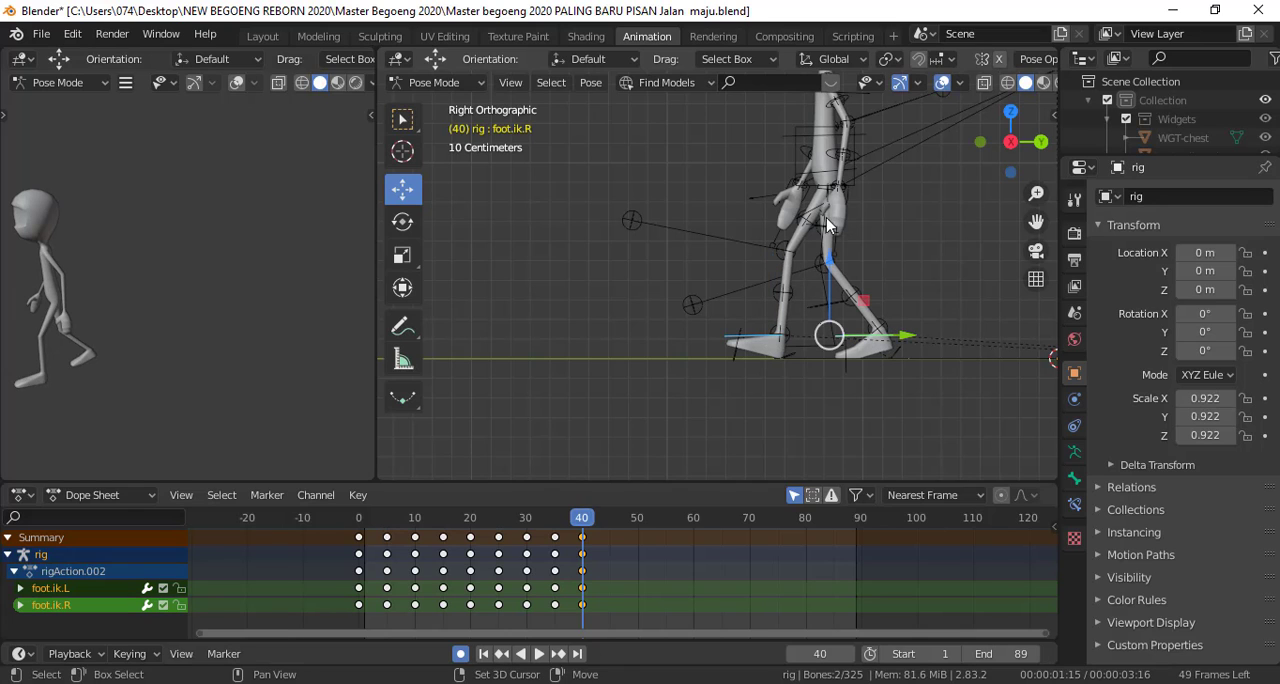
shift+click(800, 157)
key(g)
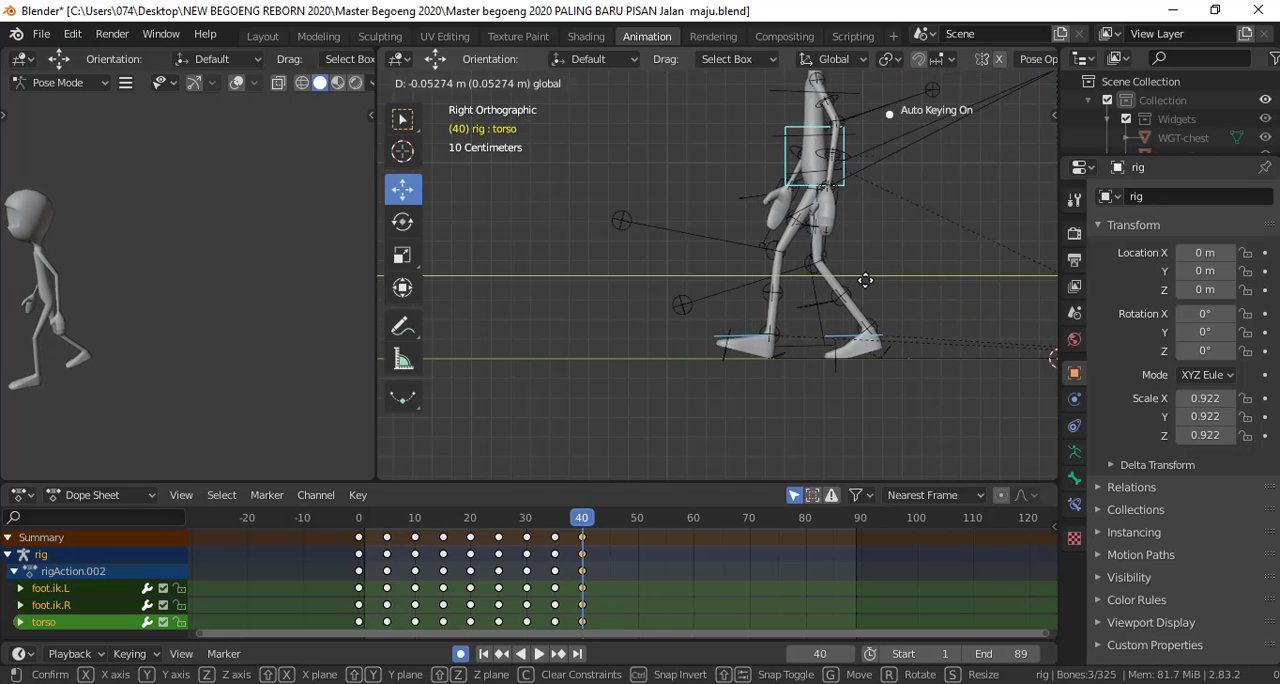
click(645, 477)
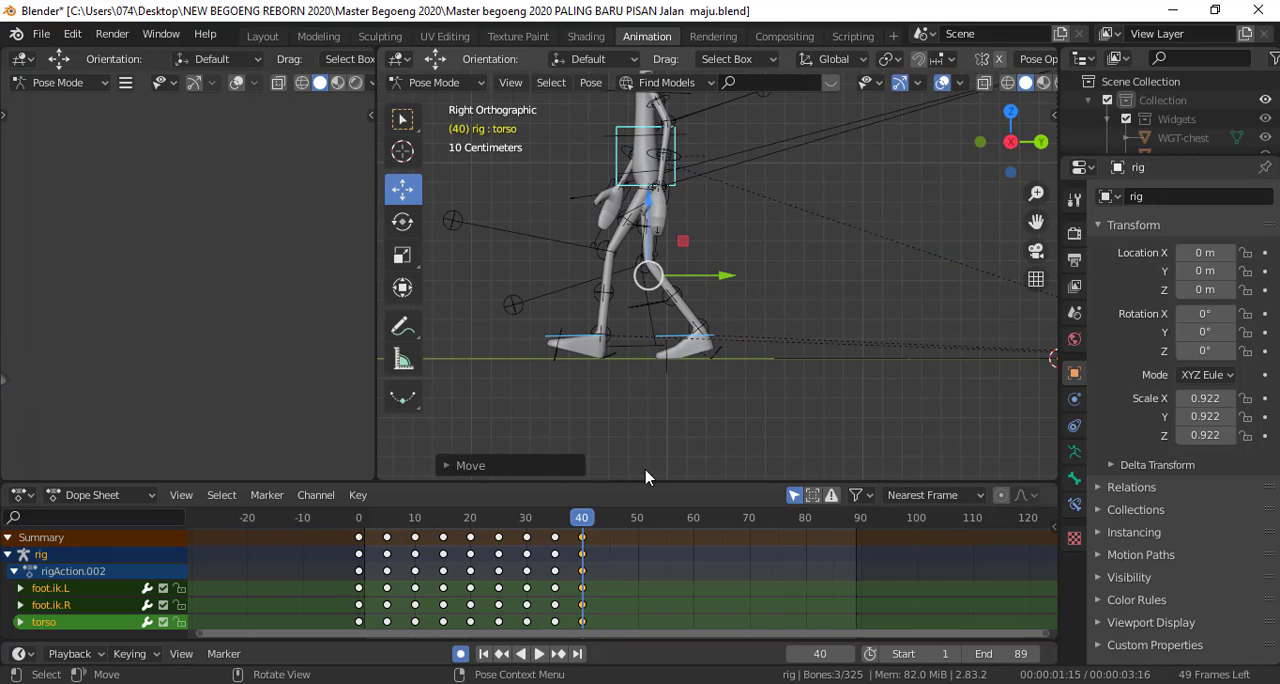
Compare frames 35 and 40, and move the selected controls back along Y by about 0.3 m
drag(578, 530, 557, 533)
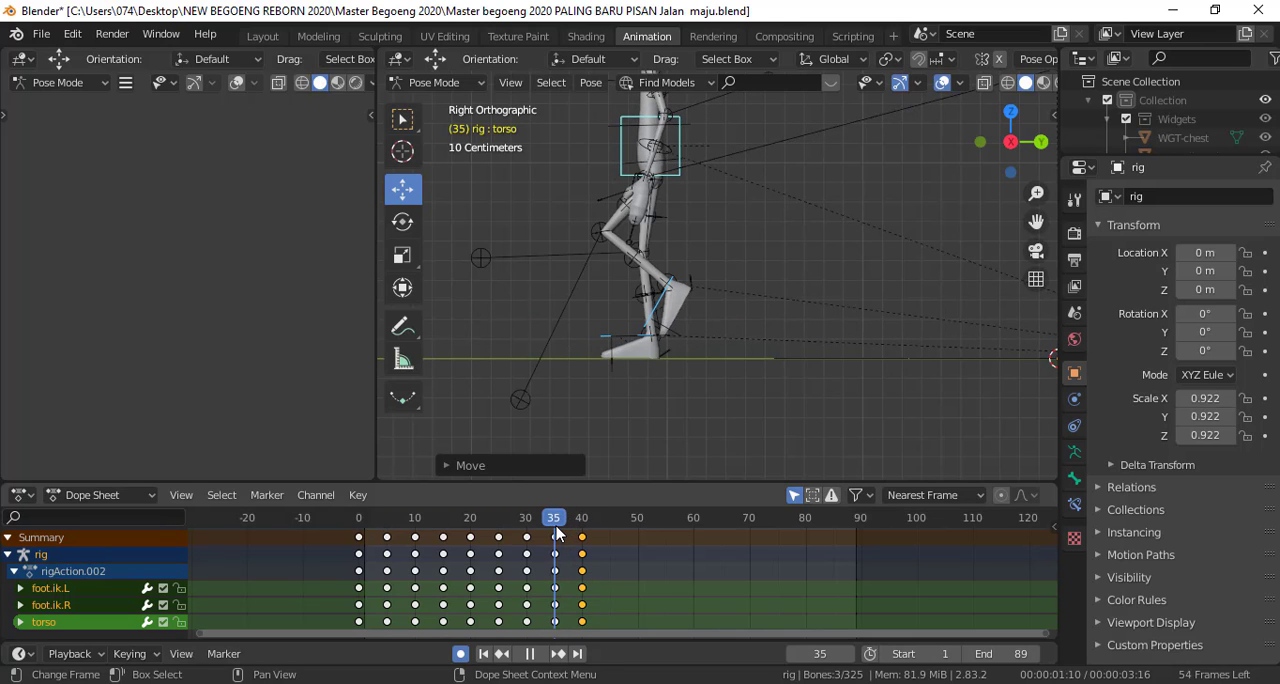
drag(557, 533, 594, 527)
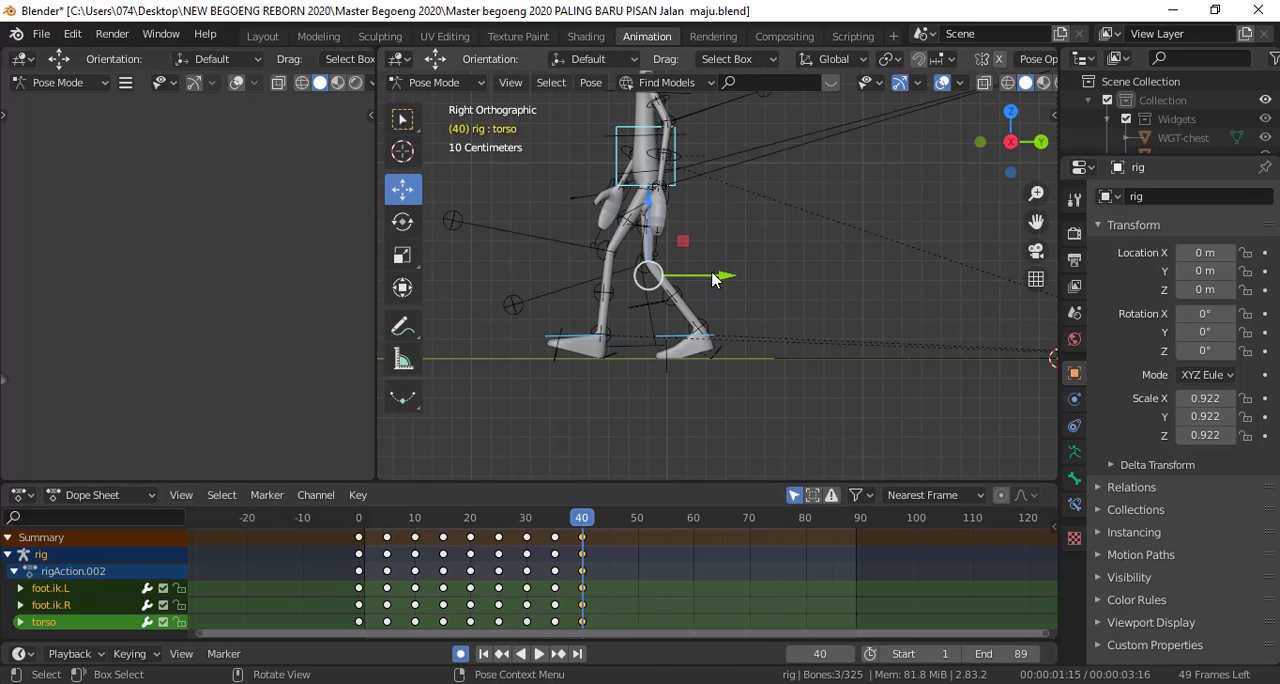
key(g)
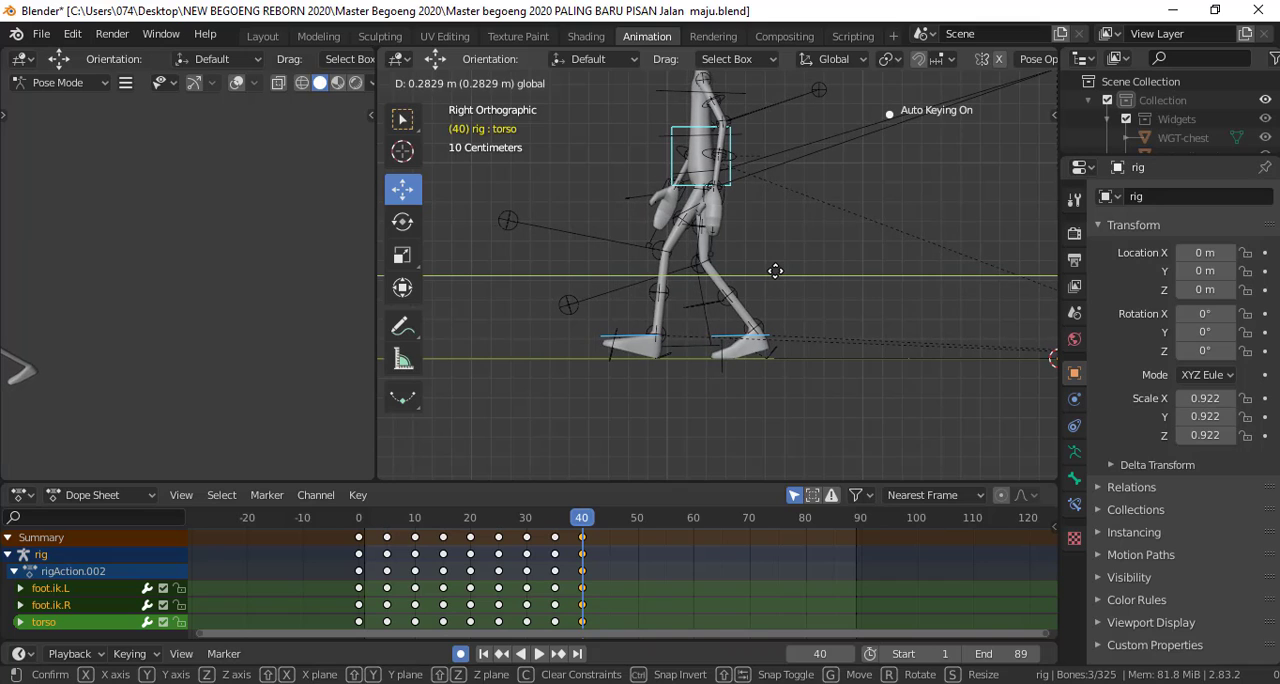
click(776, 271)
mouse_move(588, 522)
mouse_down()
mouse_move(552, 530)
mouse_move(566, 534)
mouse_up()
drag(575, 533, 583, 533)
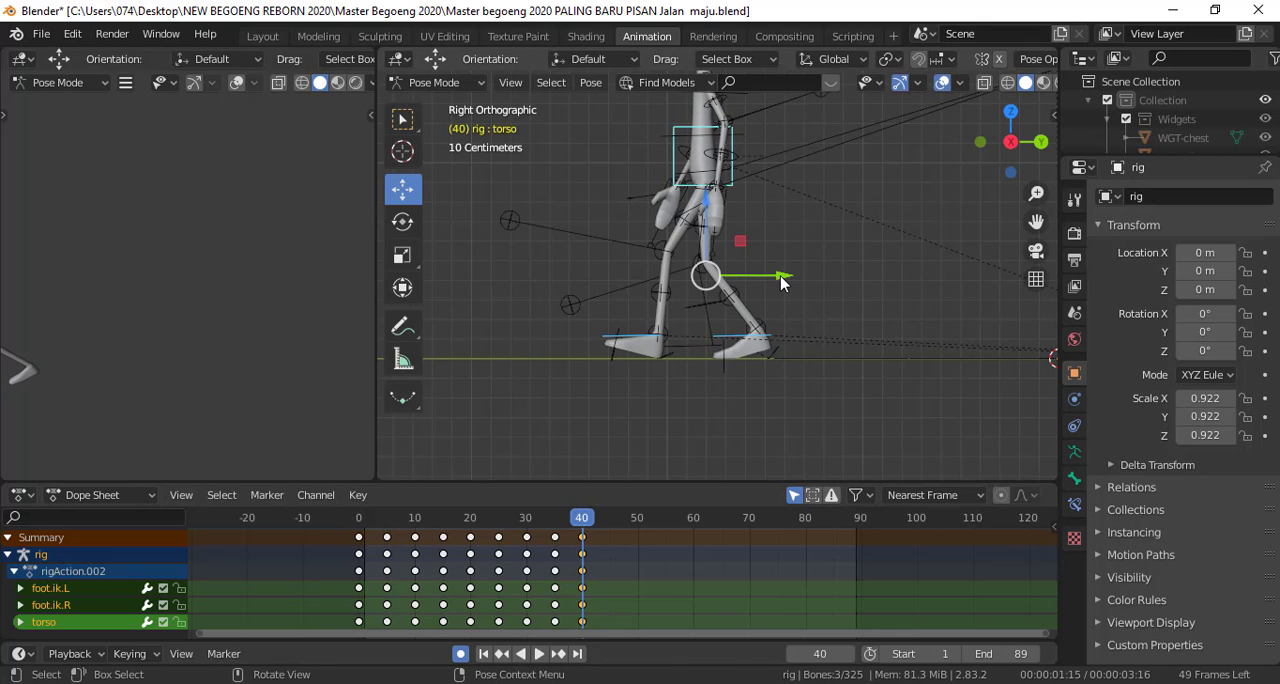
Move the foot and torso controls forward along Y at frame 40 in stages, checking the planted foot's alignment with the preceding frames
drag(781, 283, 696, 289)
mouse_move(592, 520)
mouse_down()
mouse_move(557, 527)
mouse_move(585, 527)
mouse_up()
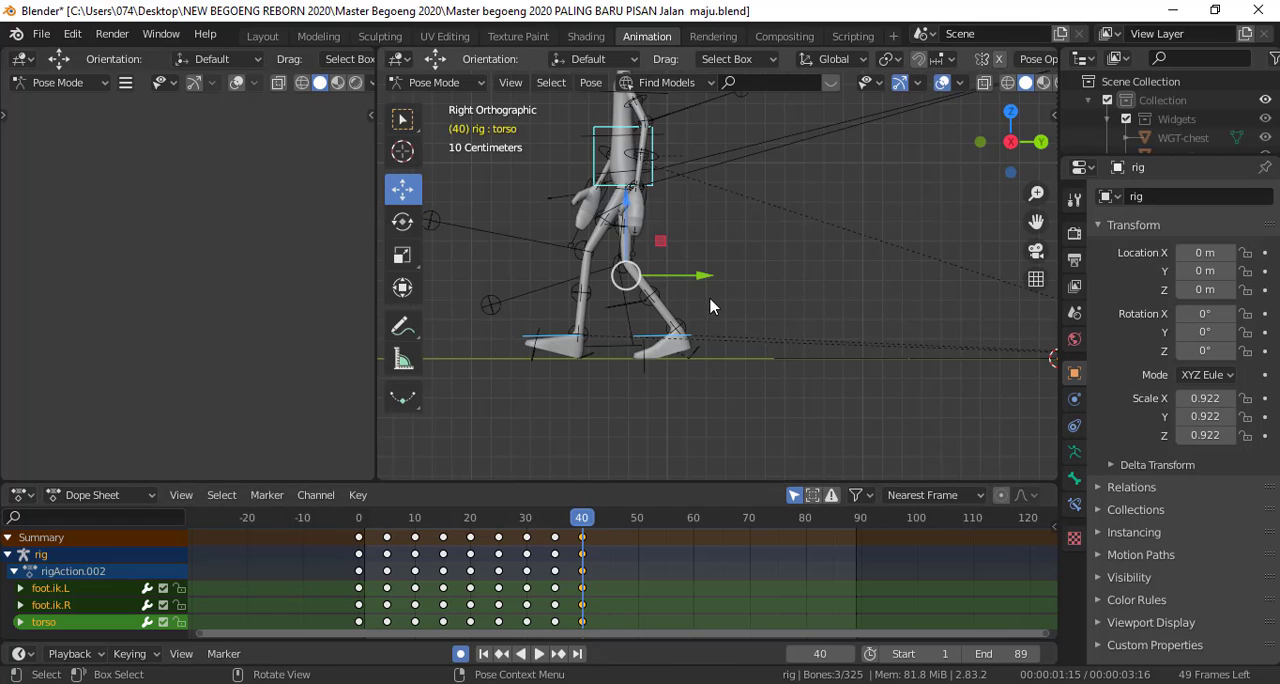
drag(705, 283, 664, 286)
click(664, 286)
mouse_move(585, 527)
mouse_down()
mouse_move(556, 527)
mouse_move(585, 525)
mouse_up()
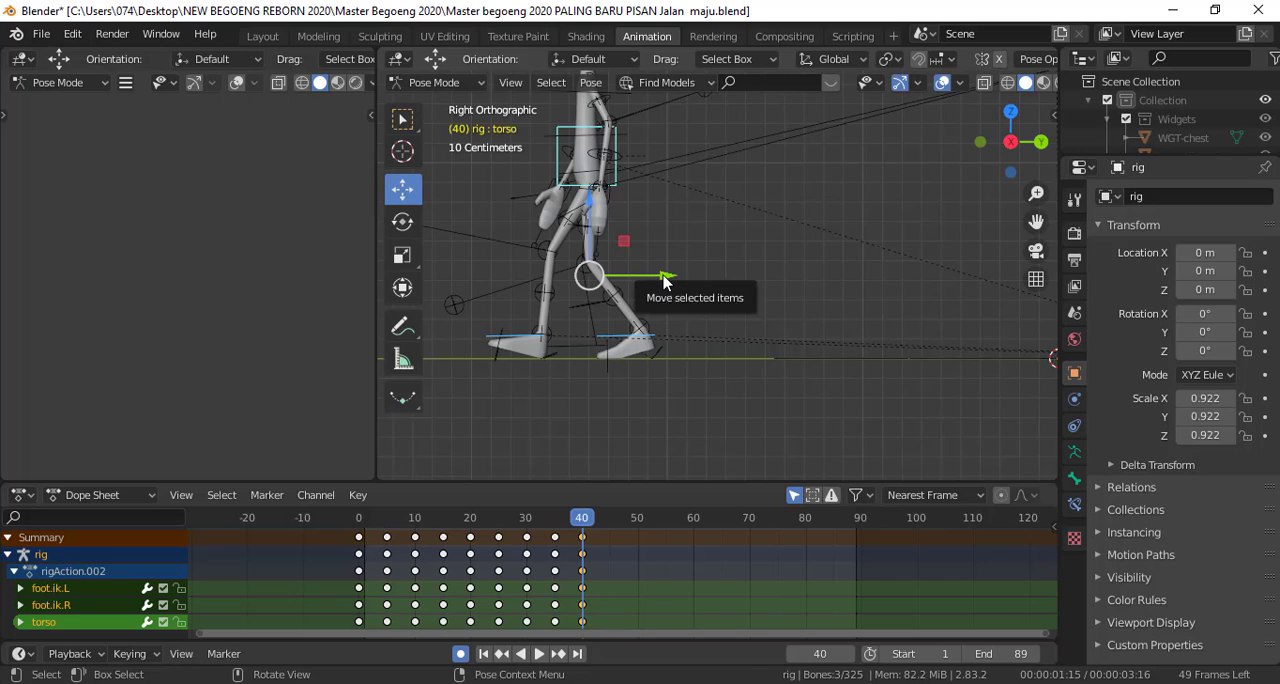
Fine-tune the Y position of the foot and torso controls at frame 40 to remove the remaining foot slide
drag(663, 283, 666, 283)
mouse_move(582, 527)
mouse_down()
mouse_move(562, 527)
mouse_move(582, 527)
mouse_up()
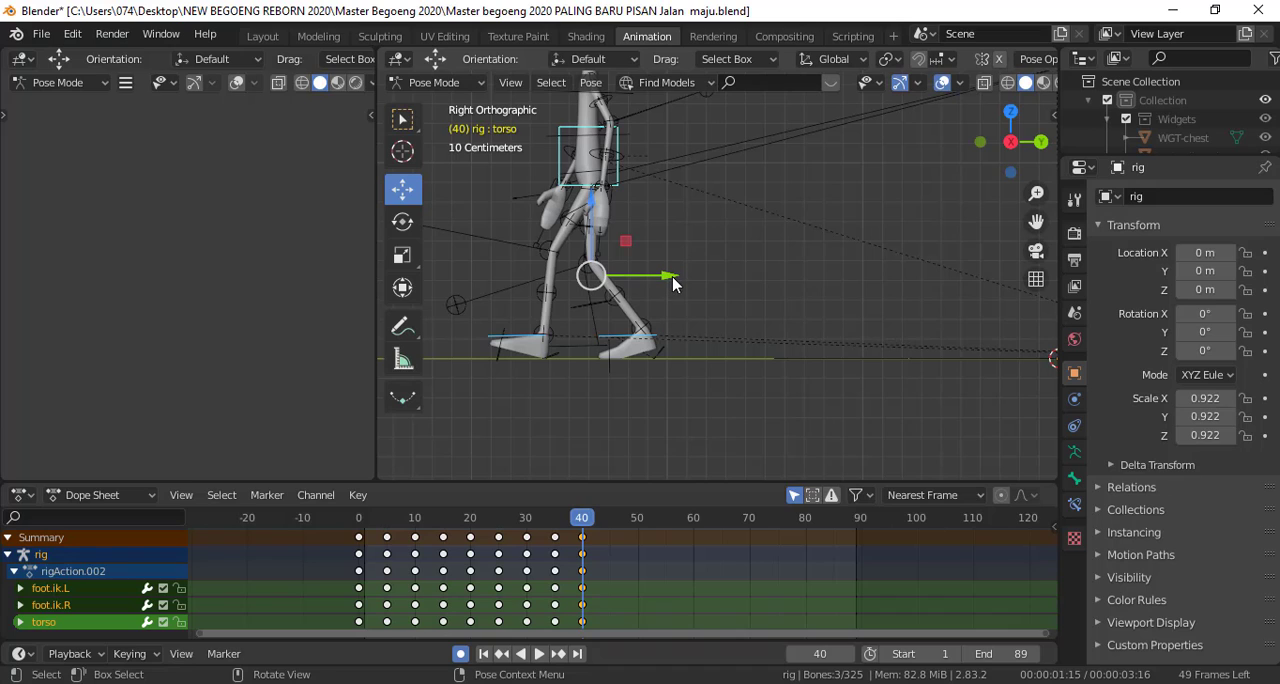
key(alt+a)
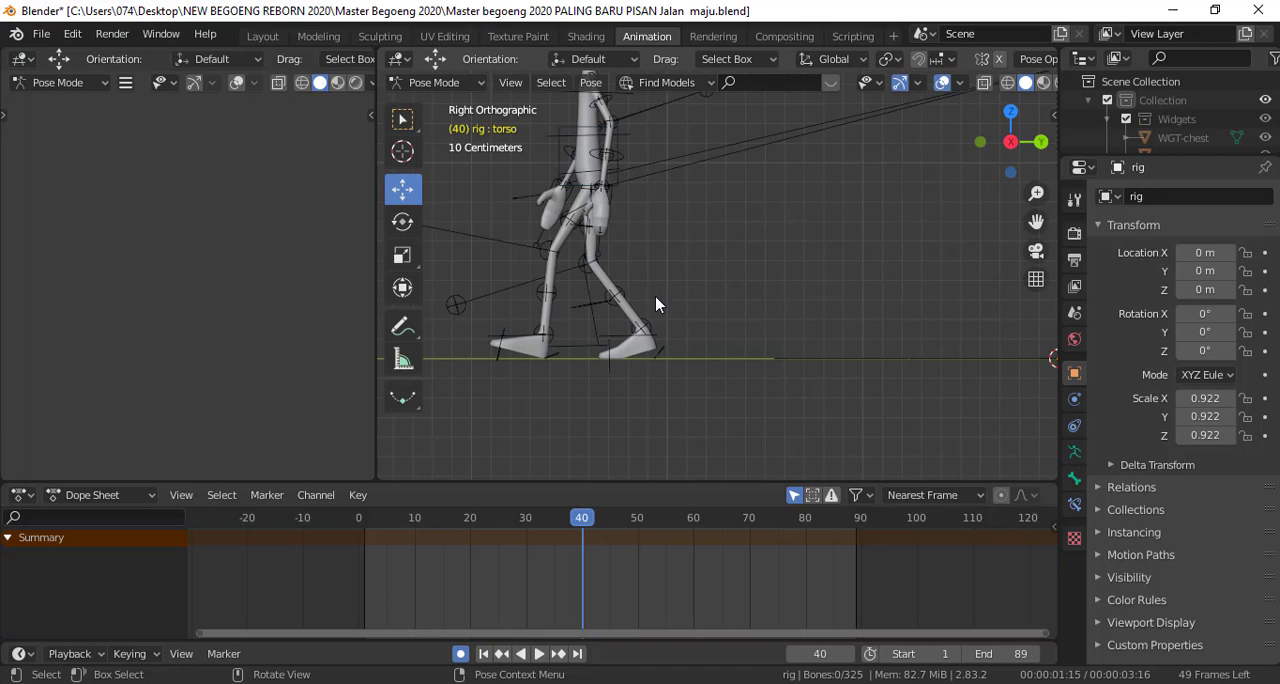
key(ctrl+z)
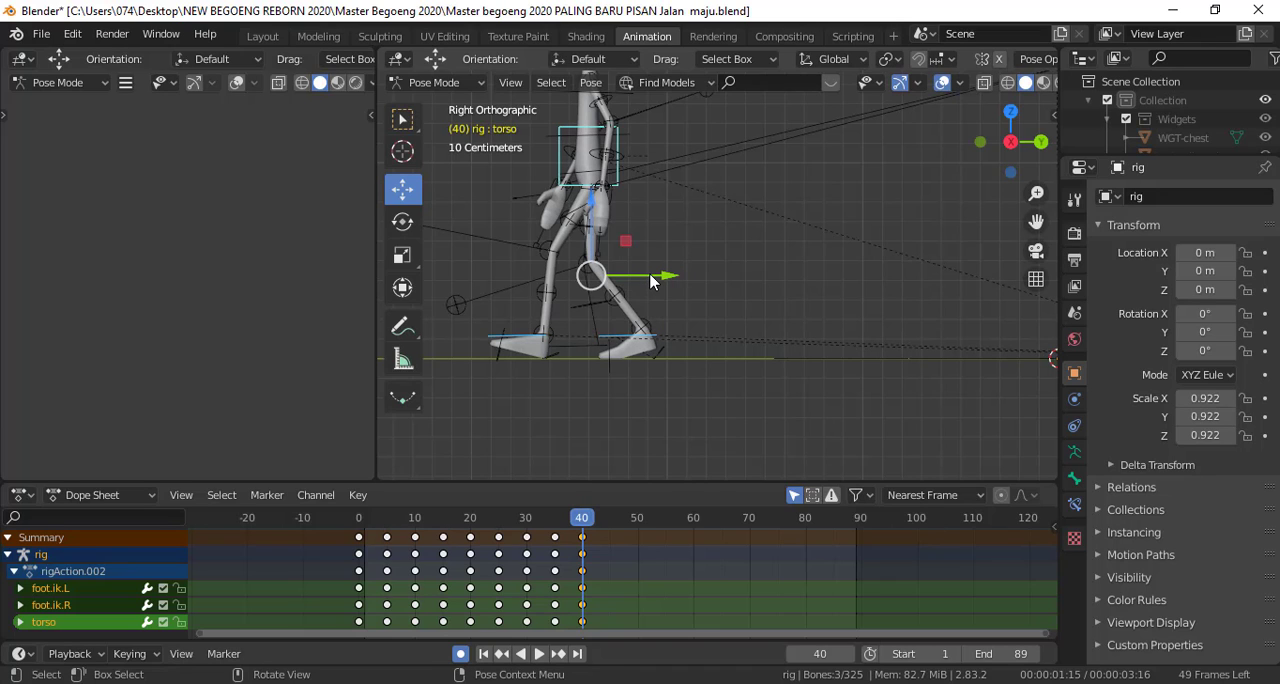
drag(651, 280, 651, 273)
Play the walk animation from frame 0 and review it in the side view with the whole character visible
drag(581, 525, 366, 566)
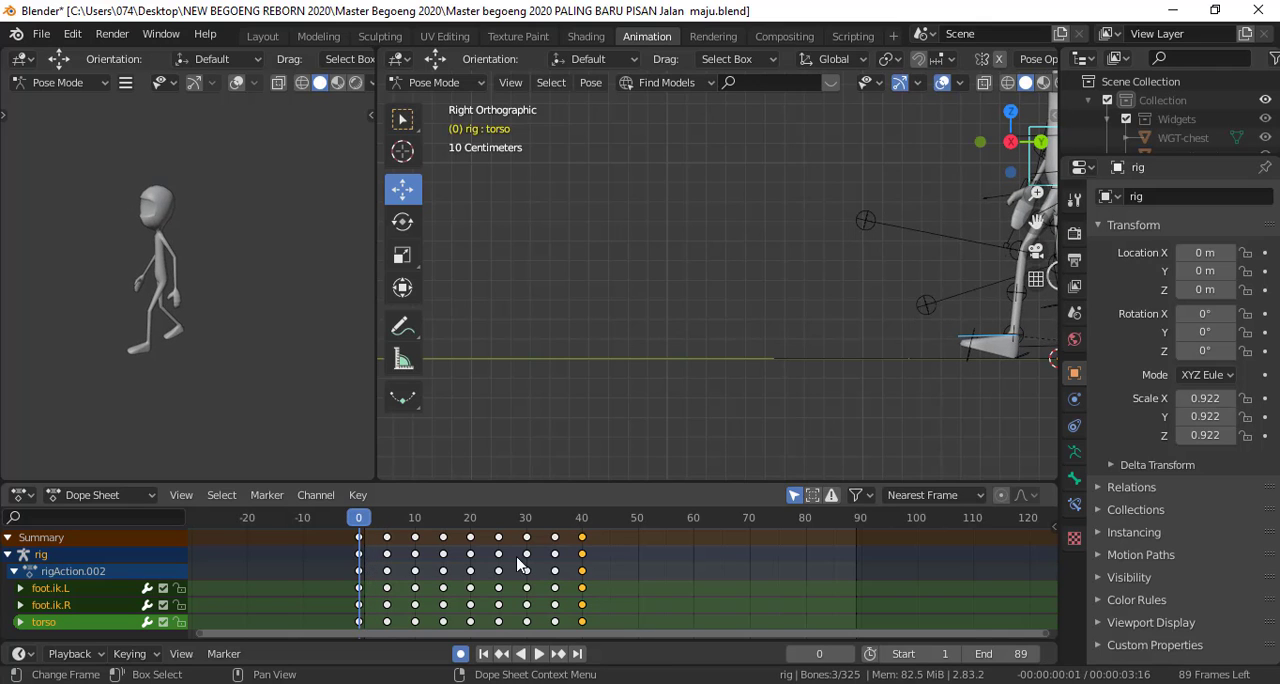
click(535, 654)
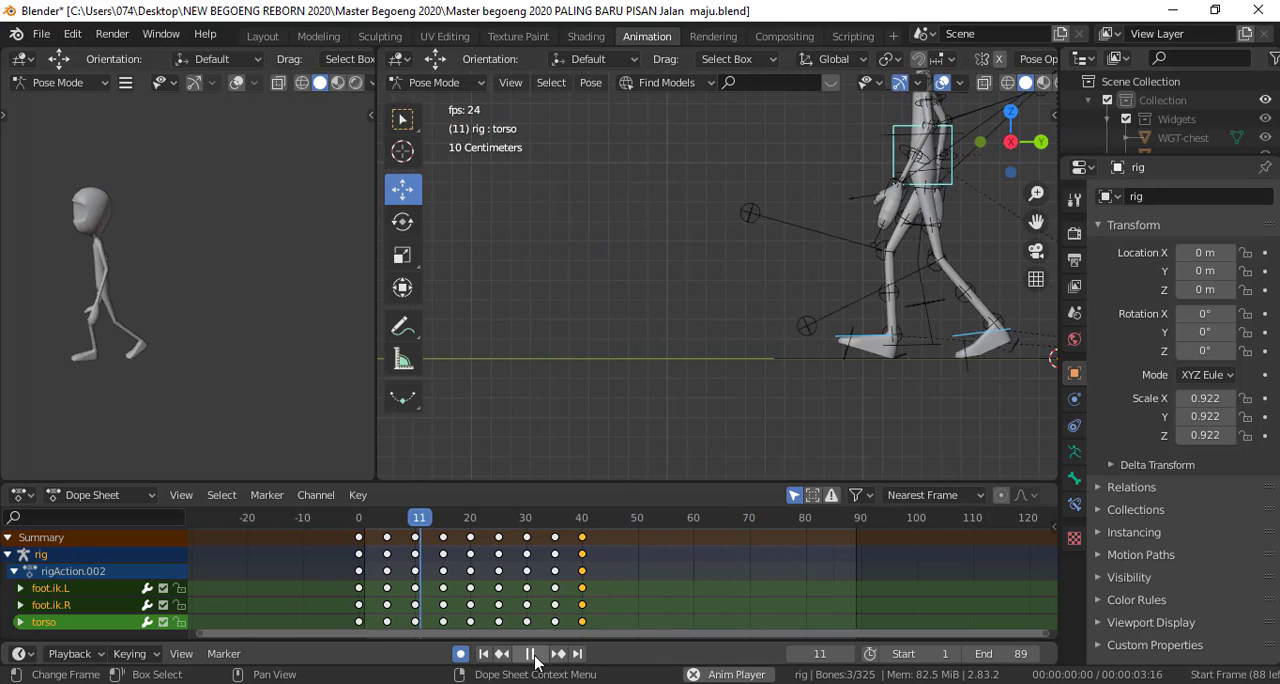
click(535, 654)
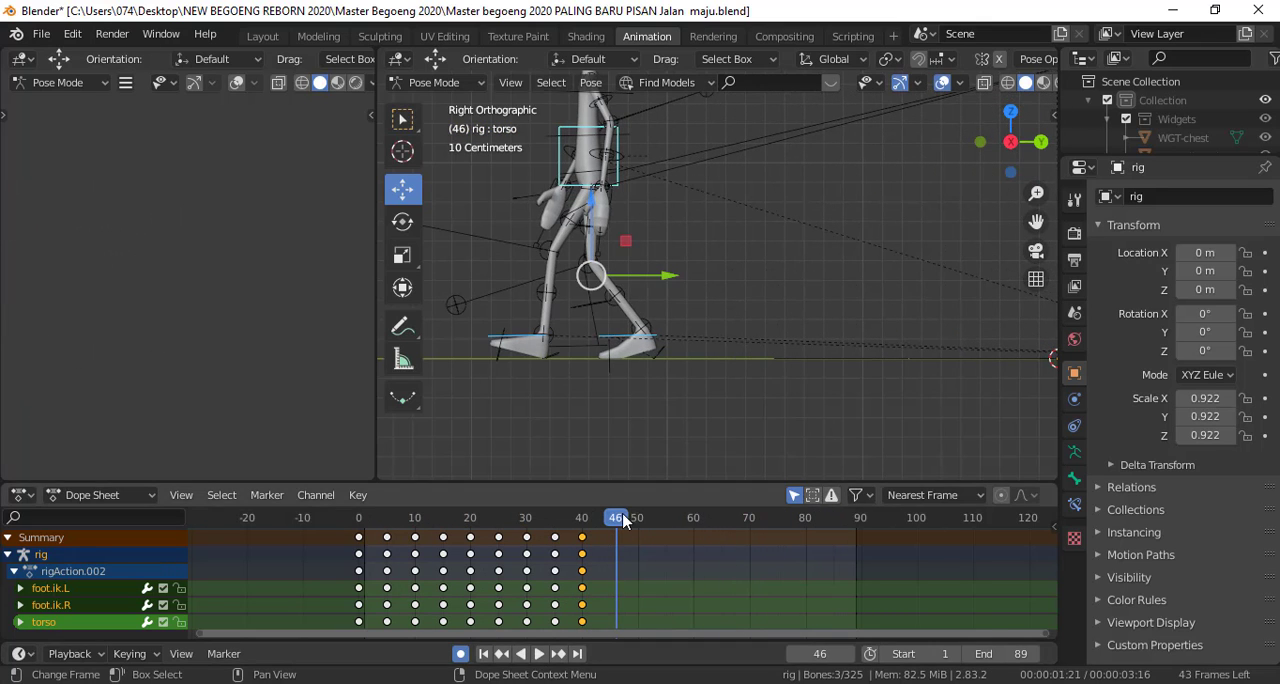
drag(625, 518, 357, 518)
scroll(723, 381, down, 3)
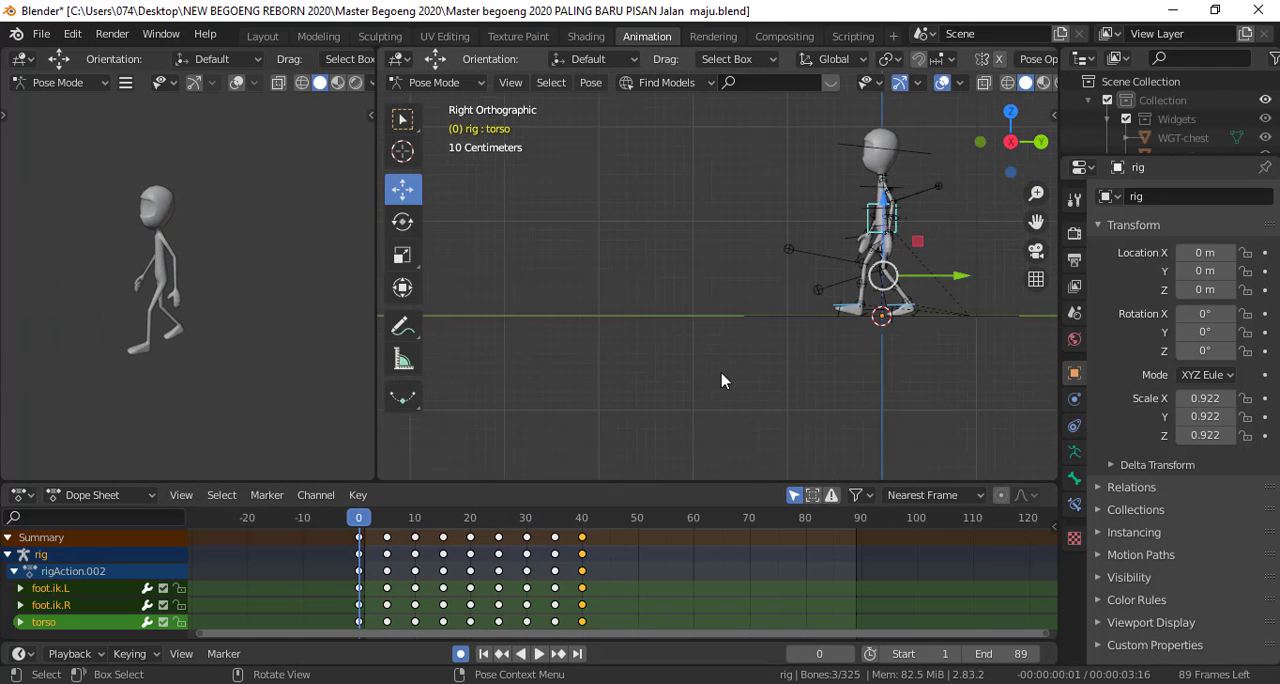
shift+middle_drag(713, 408, 634, 420)
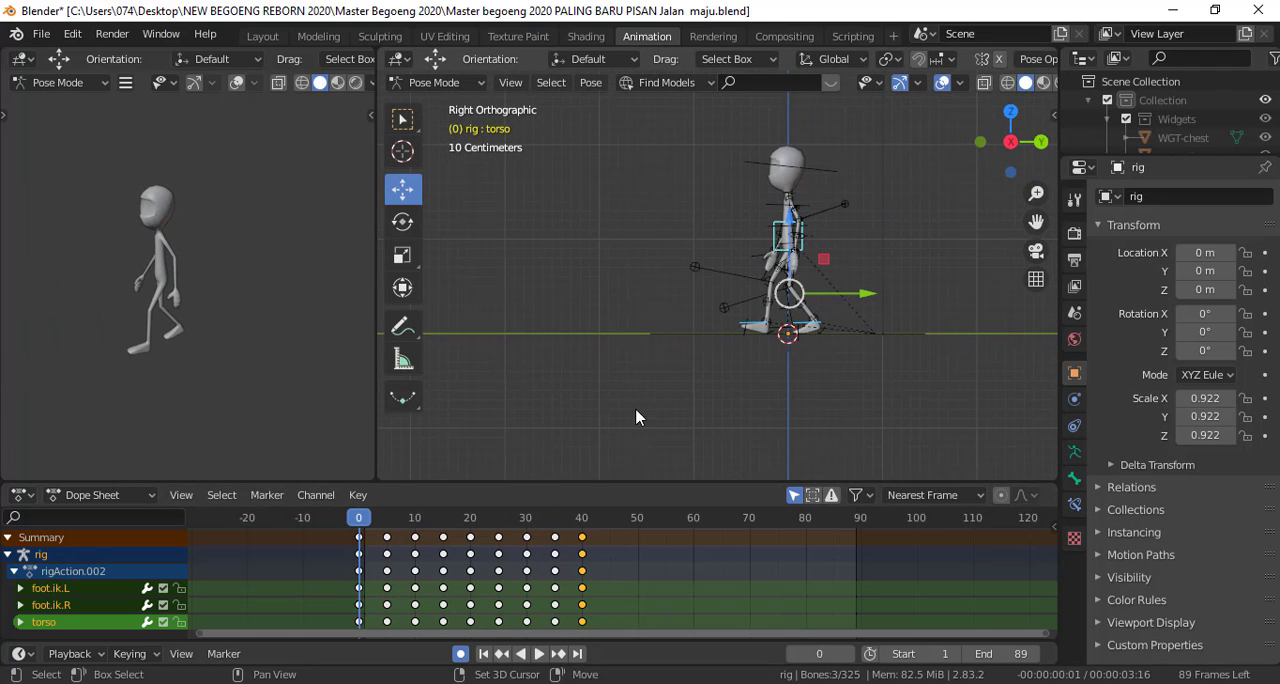
click(540, 654)
key(space)
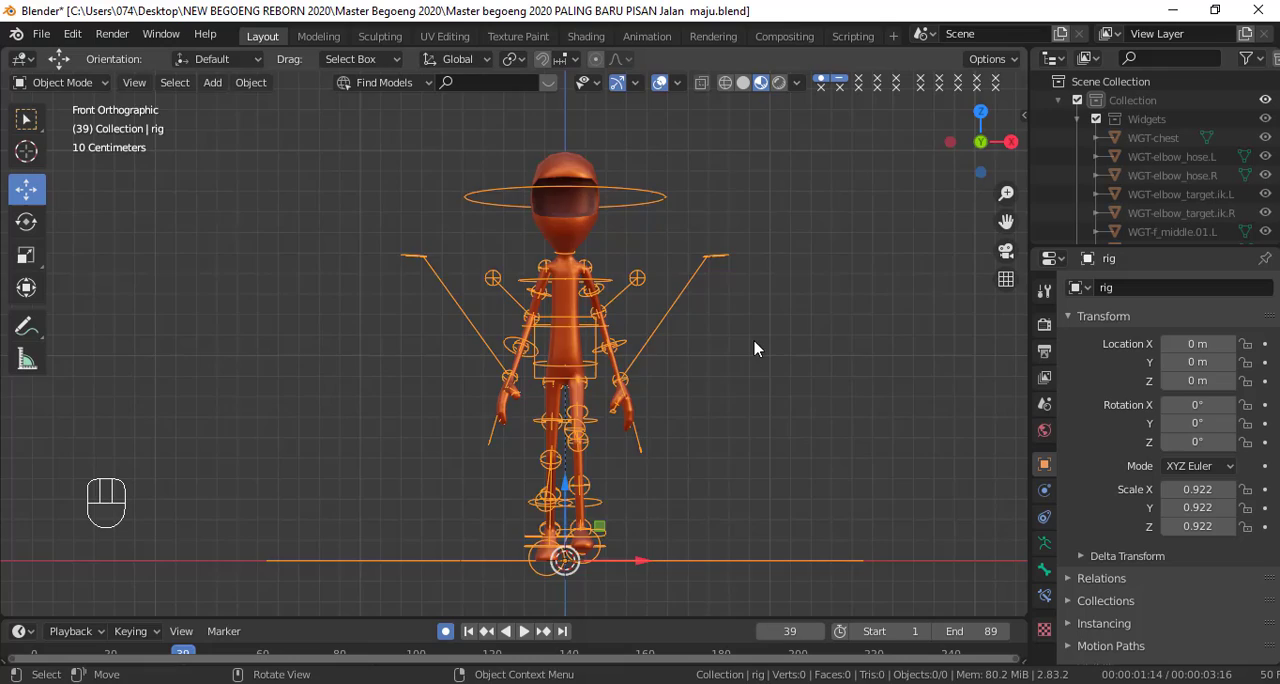
Review the walk animation in perspective in the Layout workspace
middle_drag(755, 348, 701, 428)
shift+middle_drag(583, 427, 738, 418)
click(524, 631)
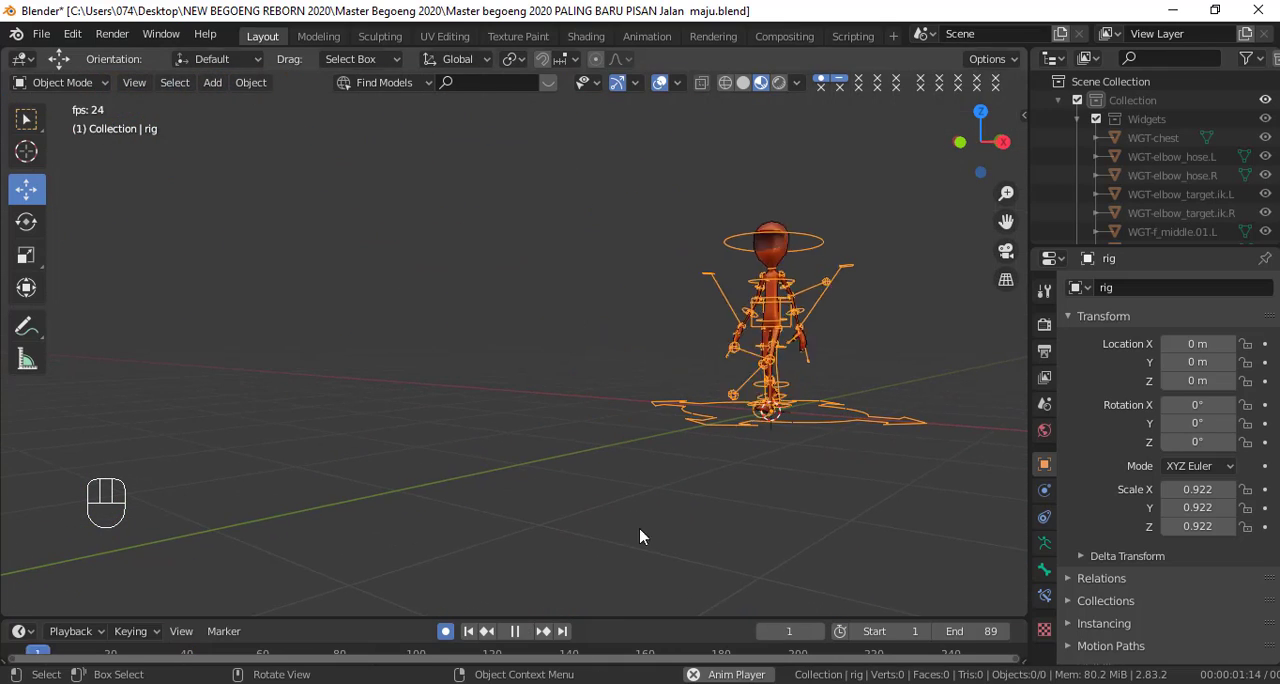
click(516, 631)
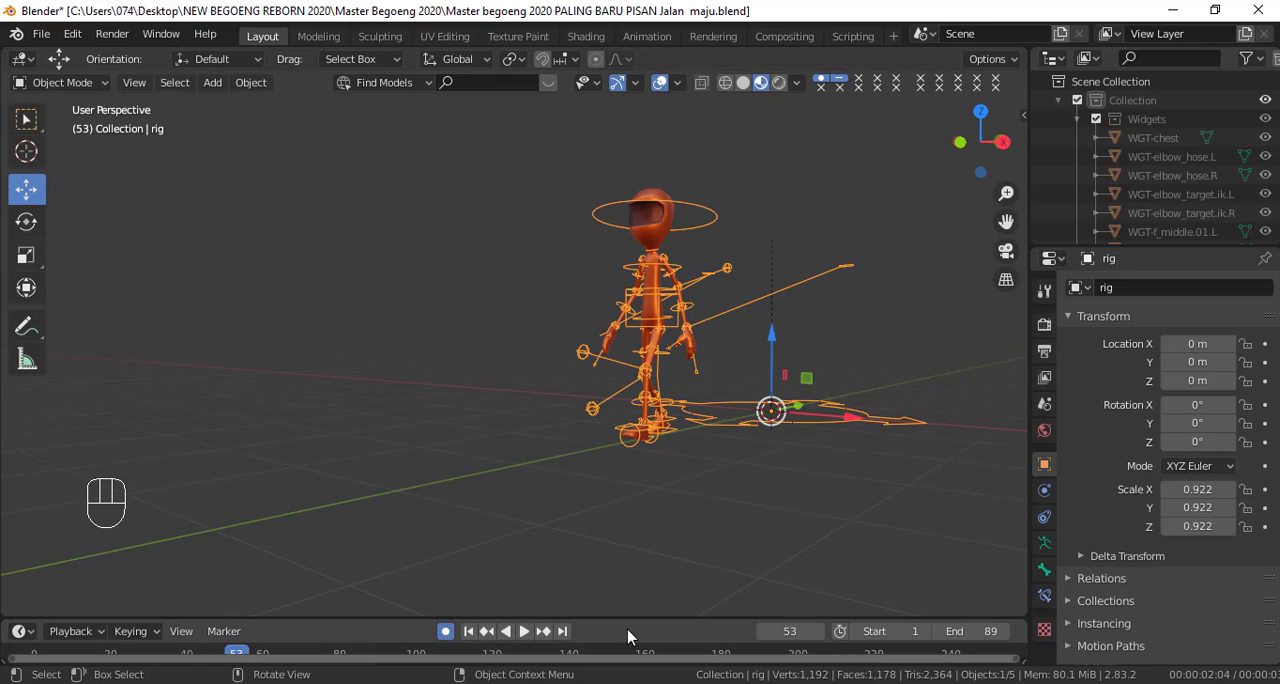
Enlarge the timeline and set the scene's end frame to 41
drag(634, 618, 636, 520)
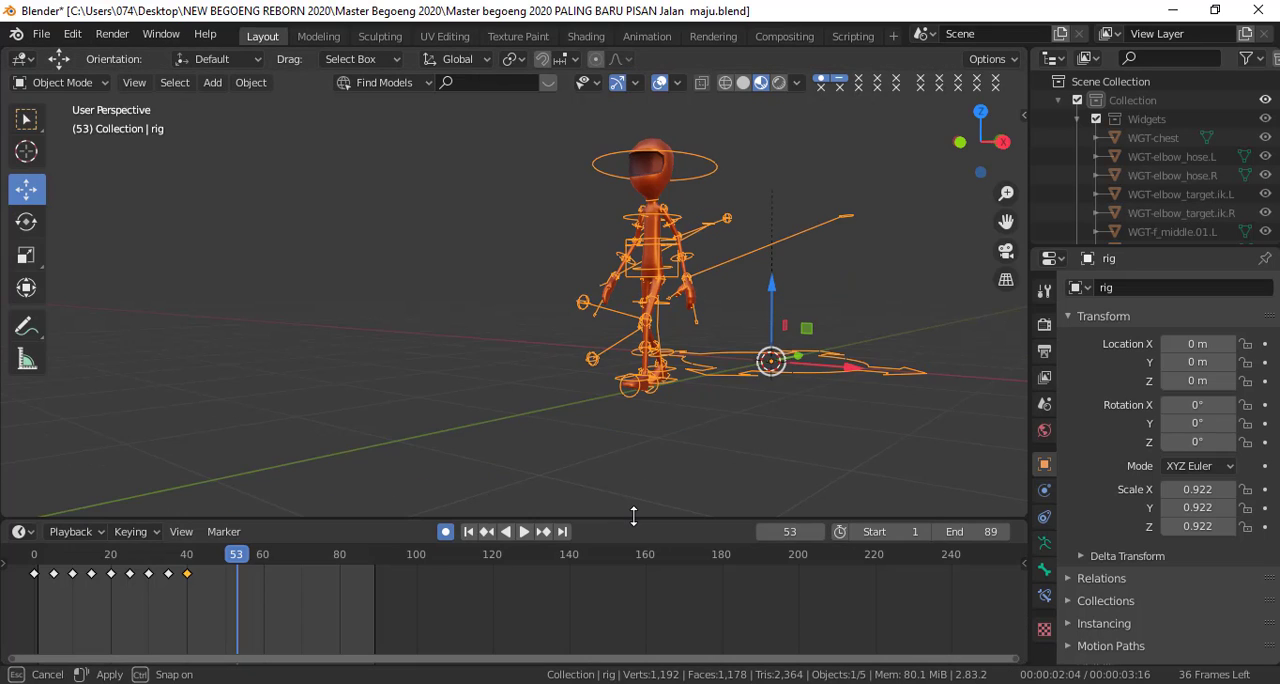
drag(975, 531, 878, 531)
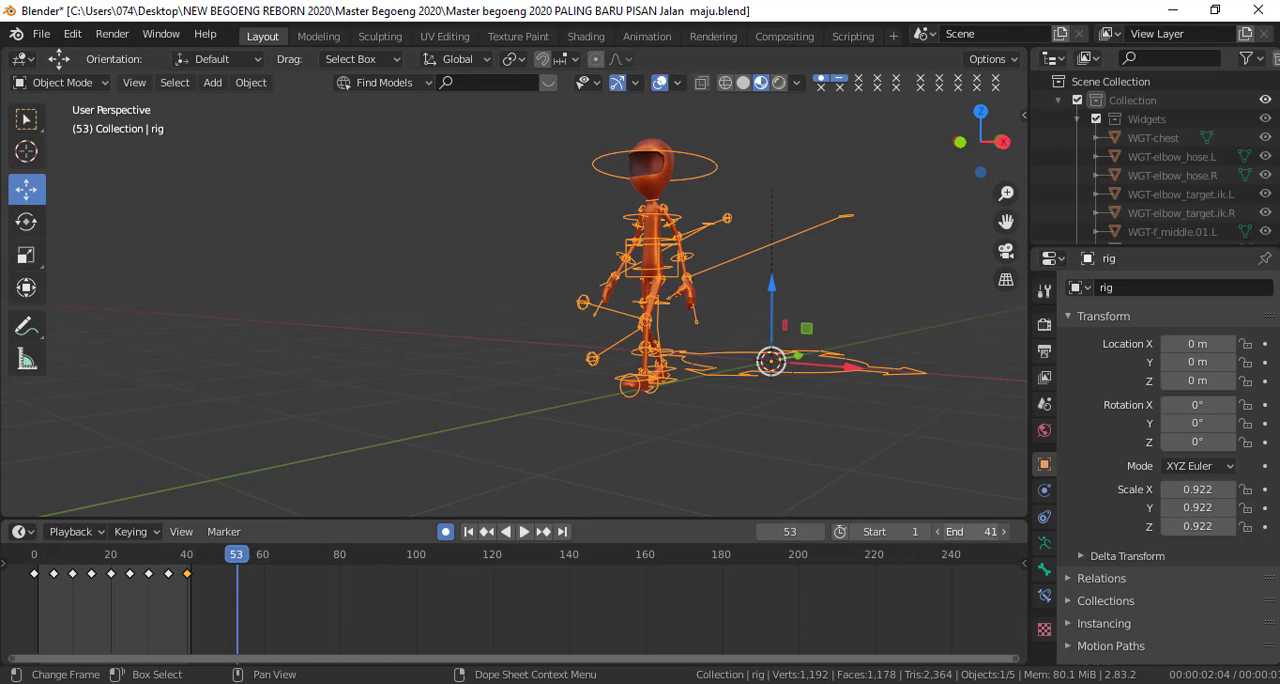
Deselect the rig and review the looping walk cycle from an angled perspective and from the right side view
middle_drag(651, 456, 577, 537)
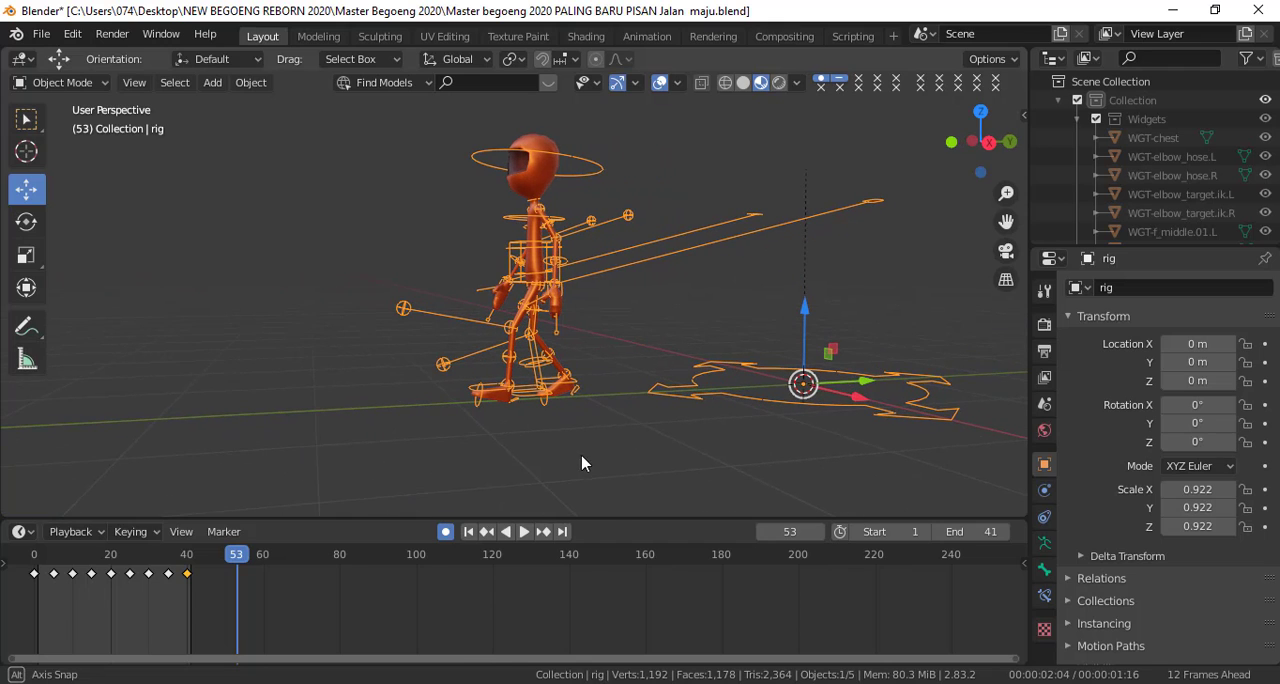
click(523, 535)
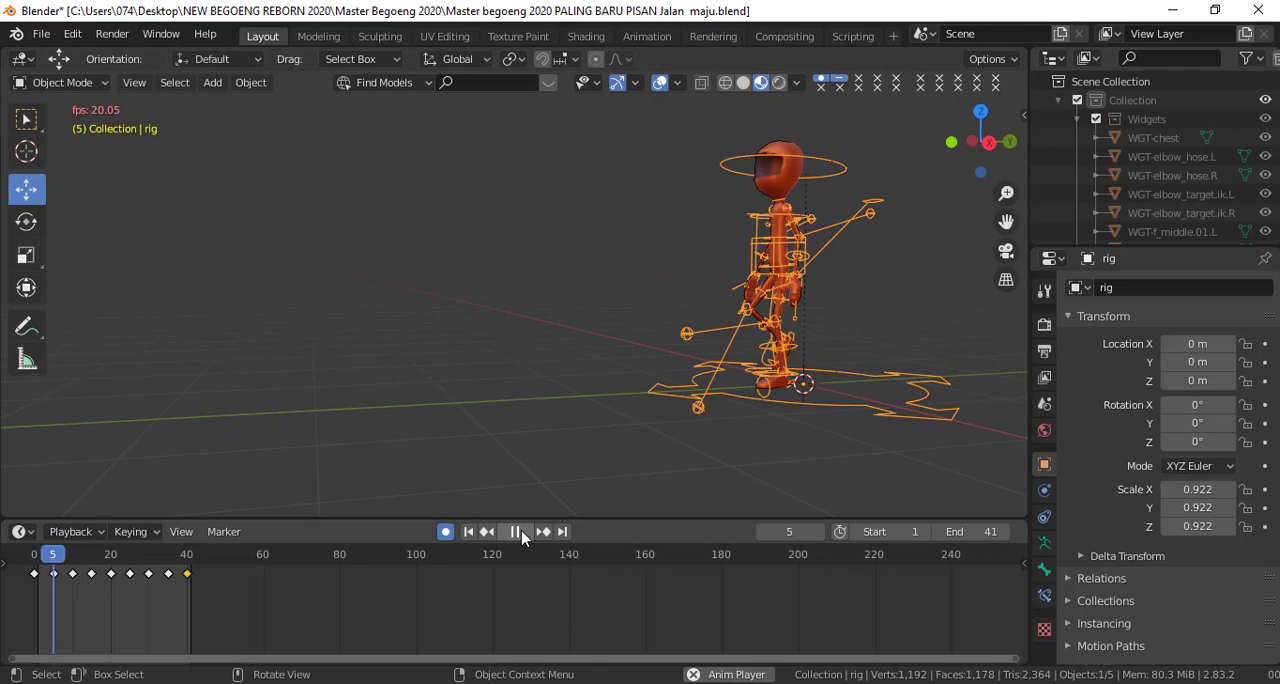
click(620, 440)
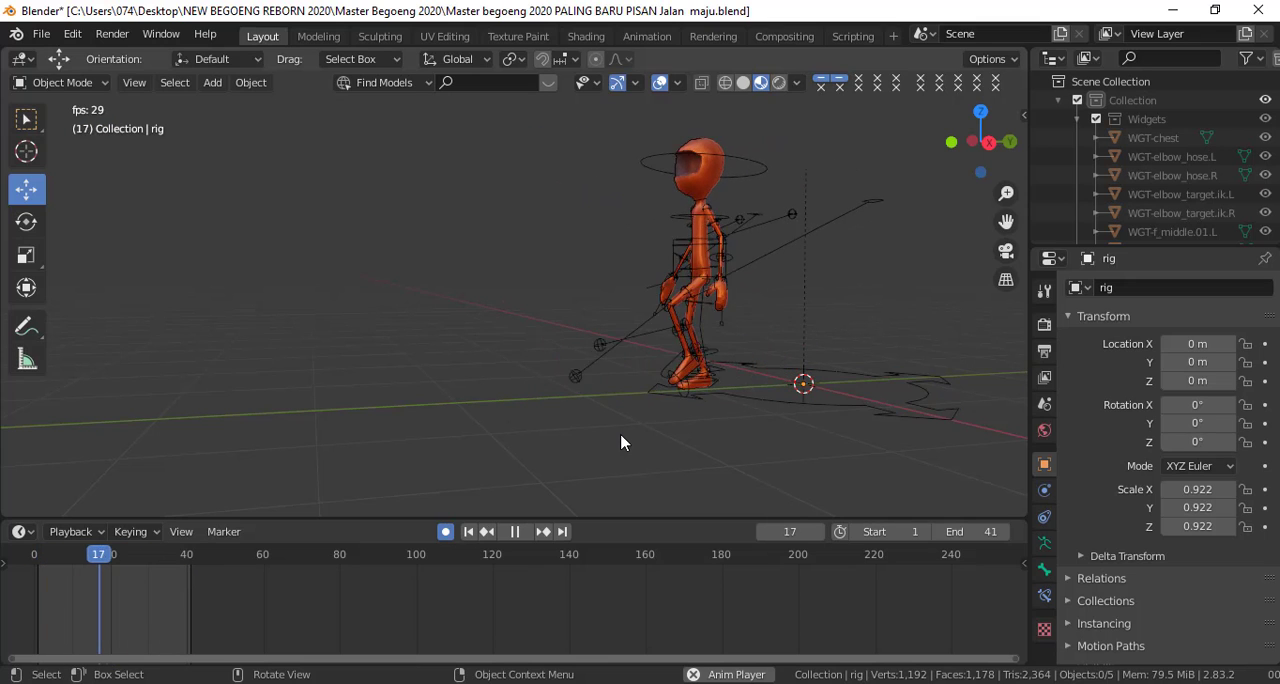
drag(617, 518, 620, 618)
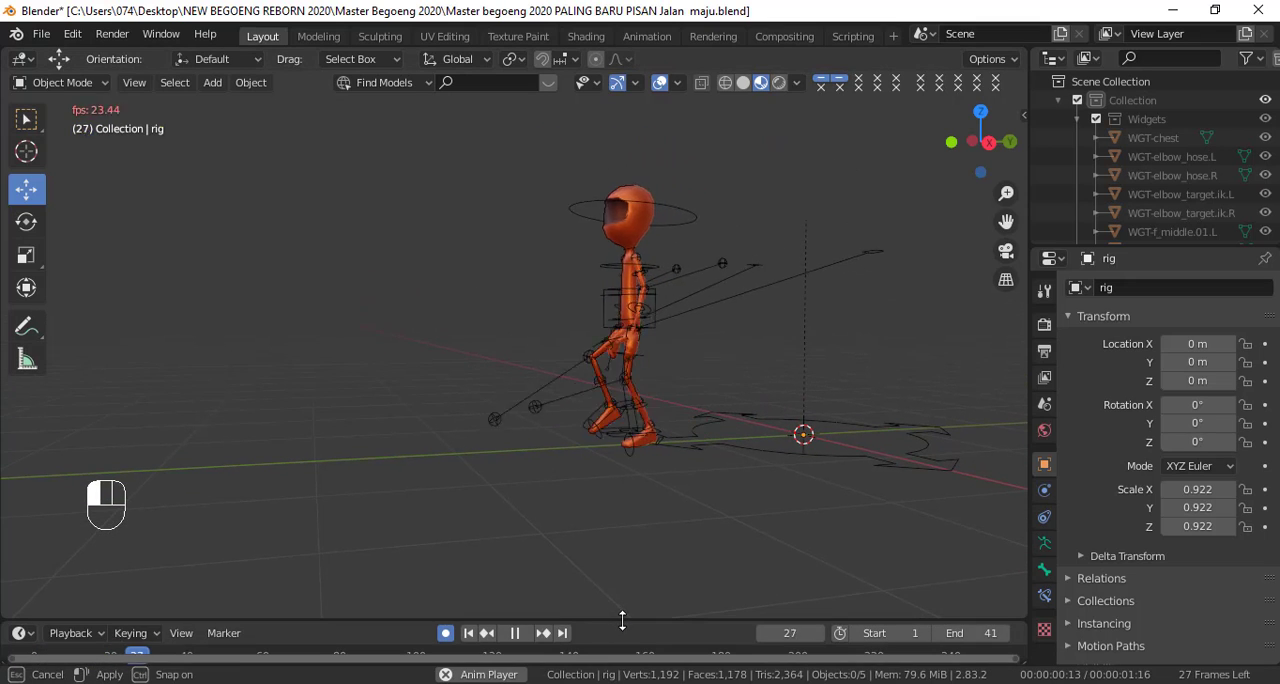
middle_drag(717, 458, 640, 450)
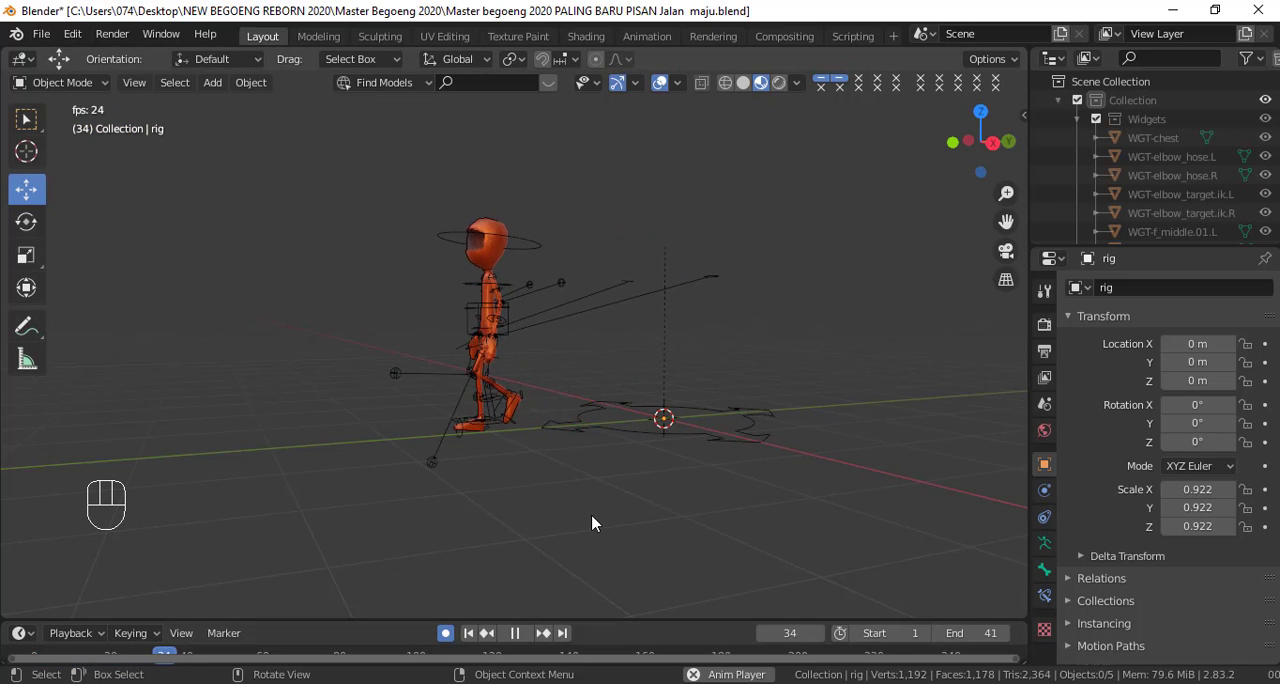
key(KP_3)
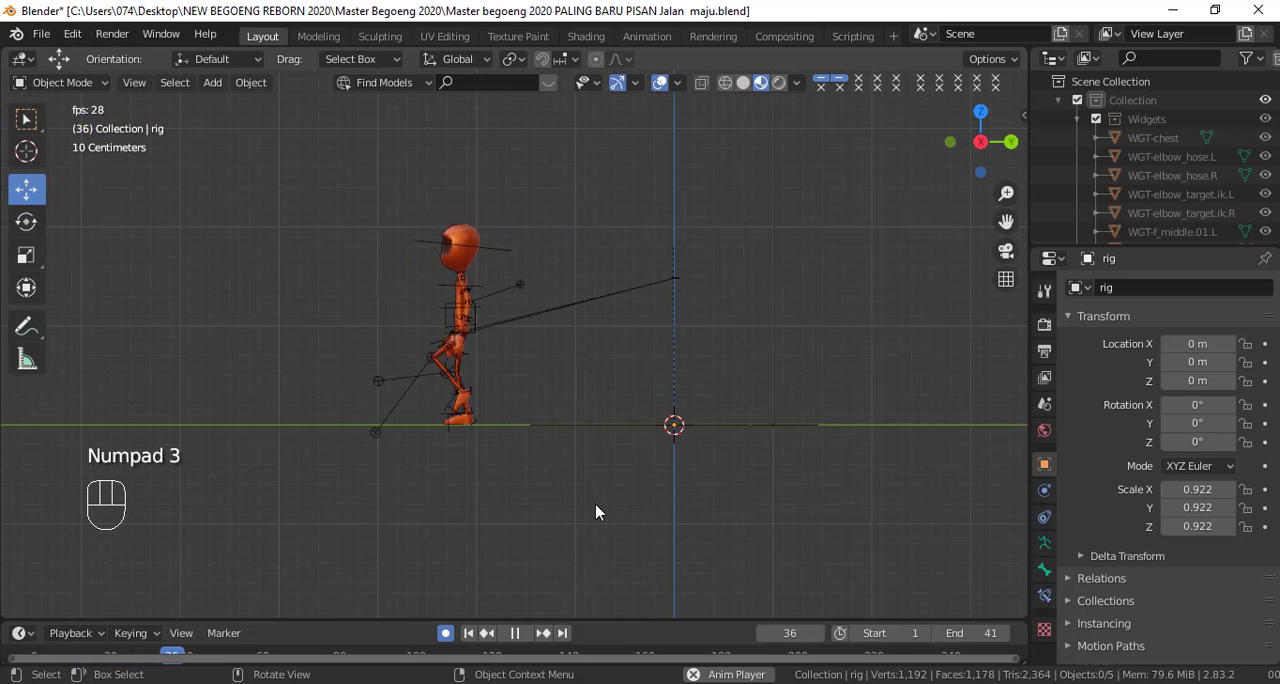
click(515, 633)
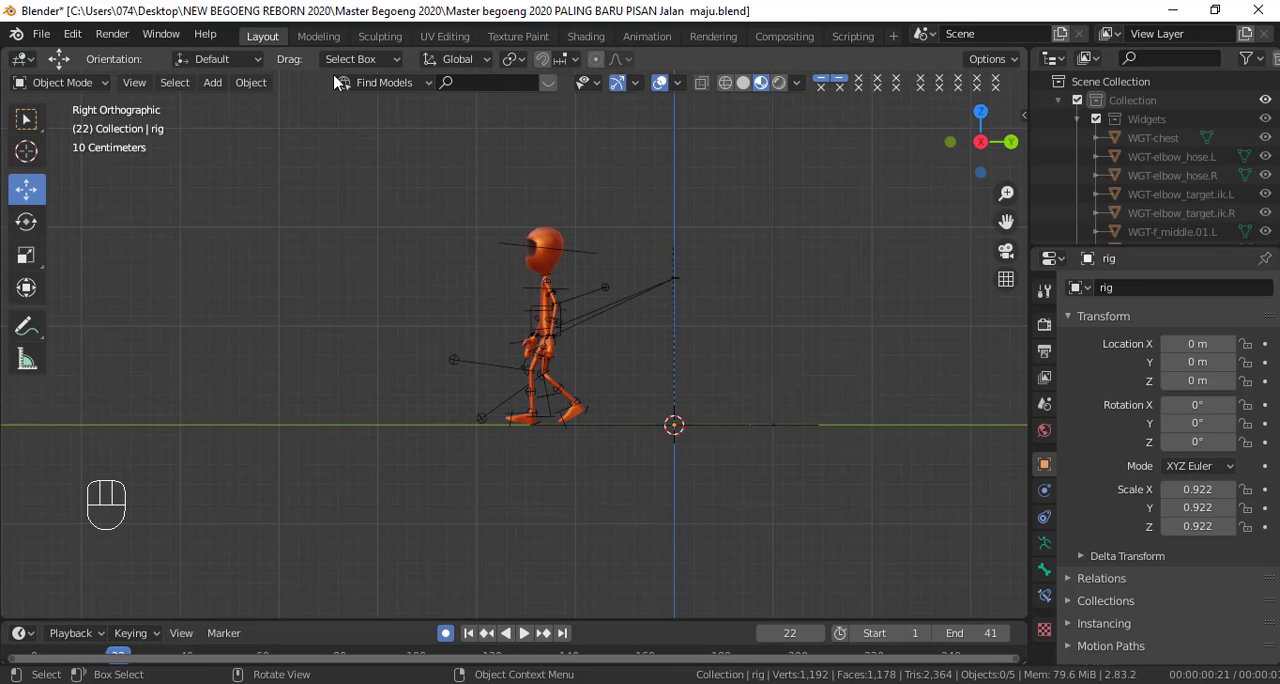
Return to the Animation workspace, select all bones of the rig, and scrub back to frame 4
click(660, 38)
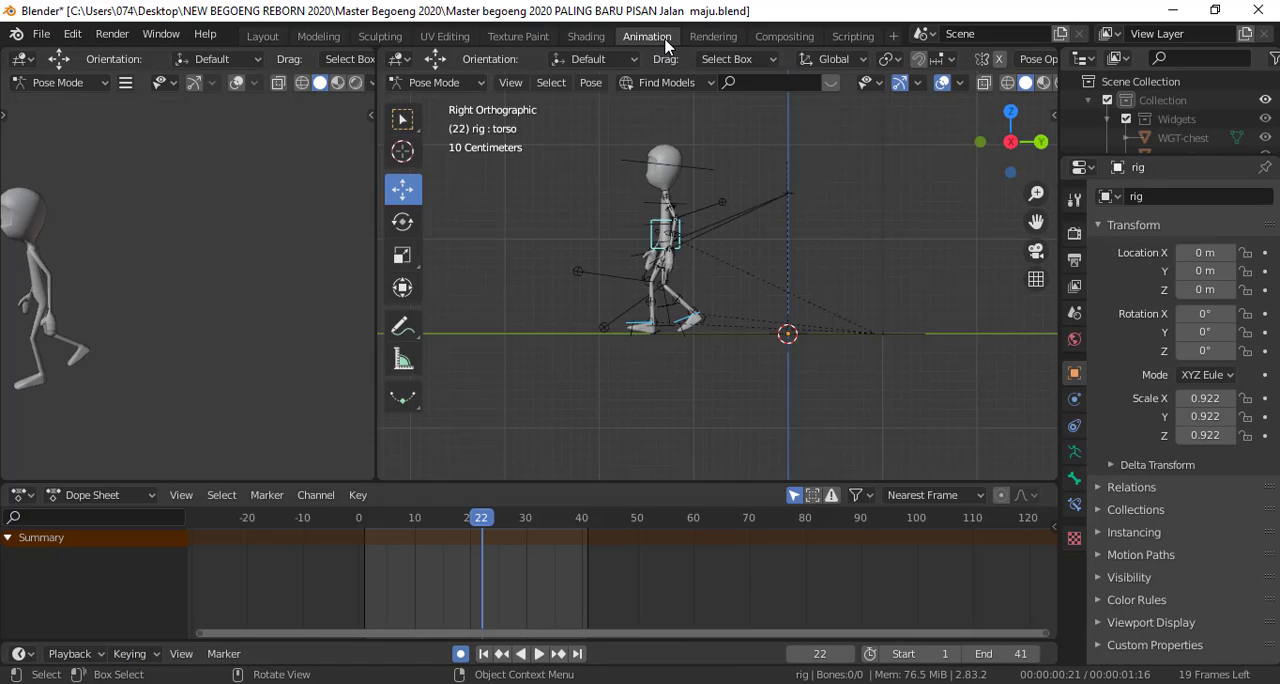
click(710, 335)
scroll(478, 567, down, 2)
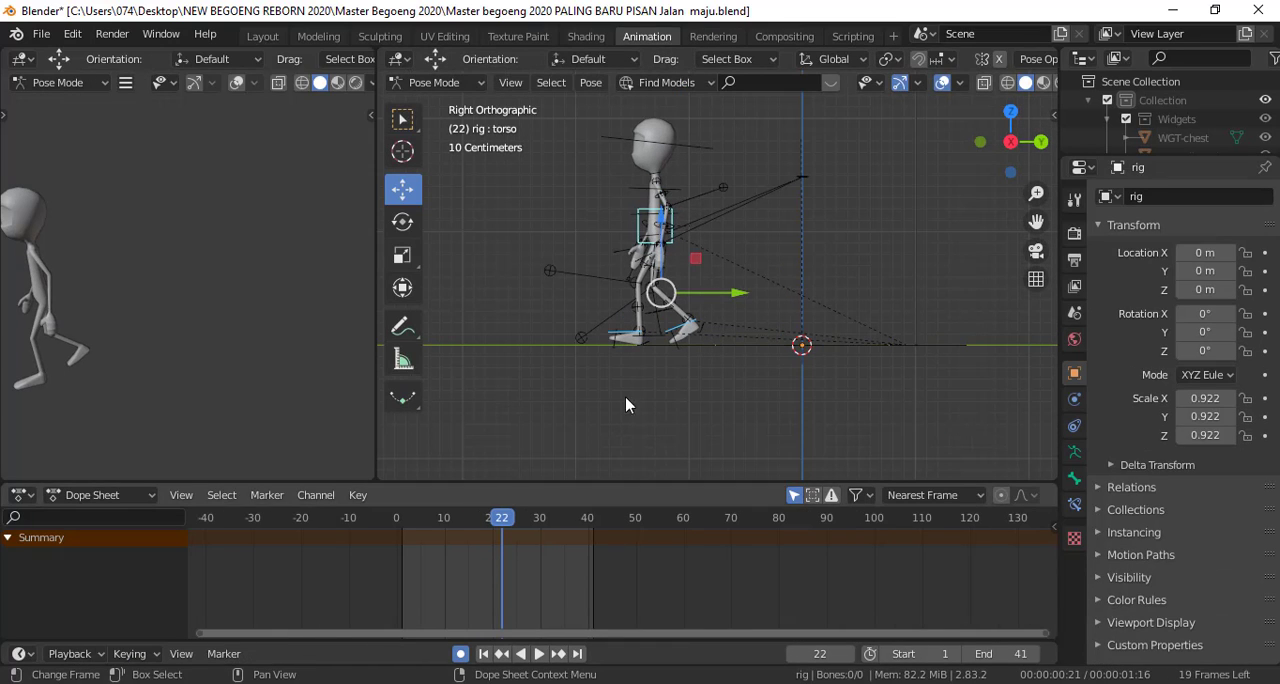
key(a)
scroll(520, 570, down, 1)
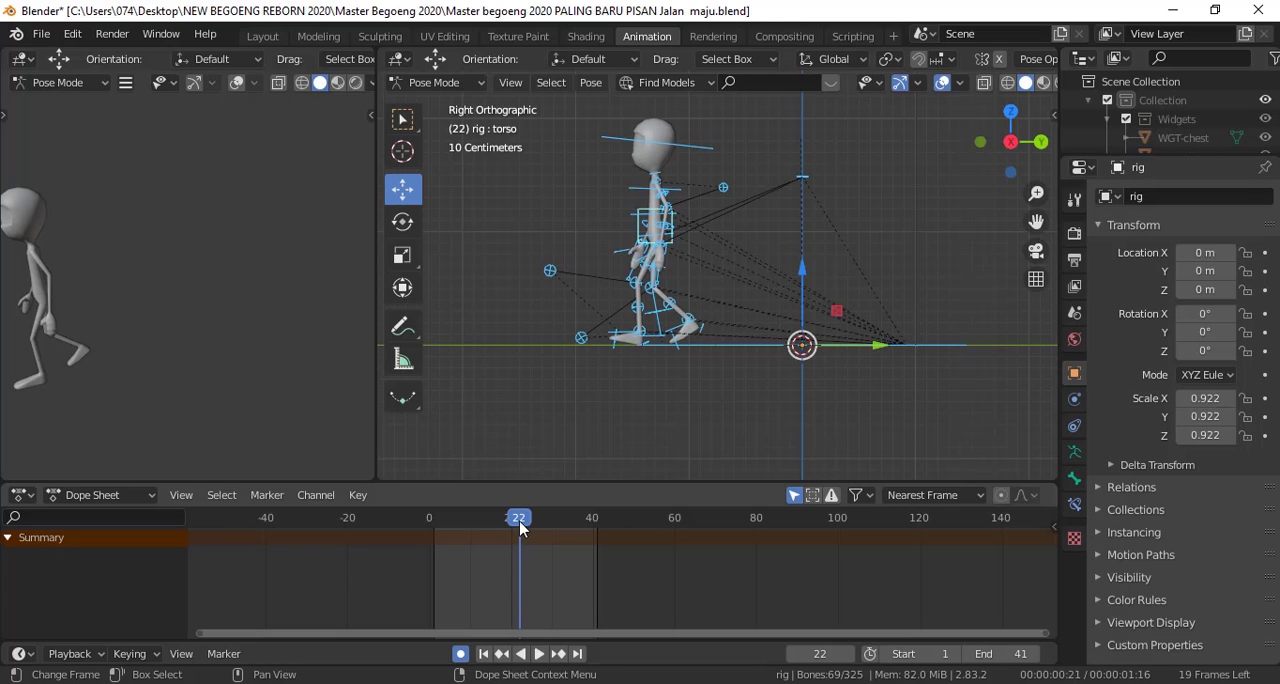
drag(520, 524, 447, 539)
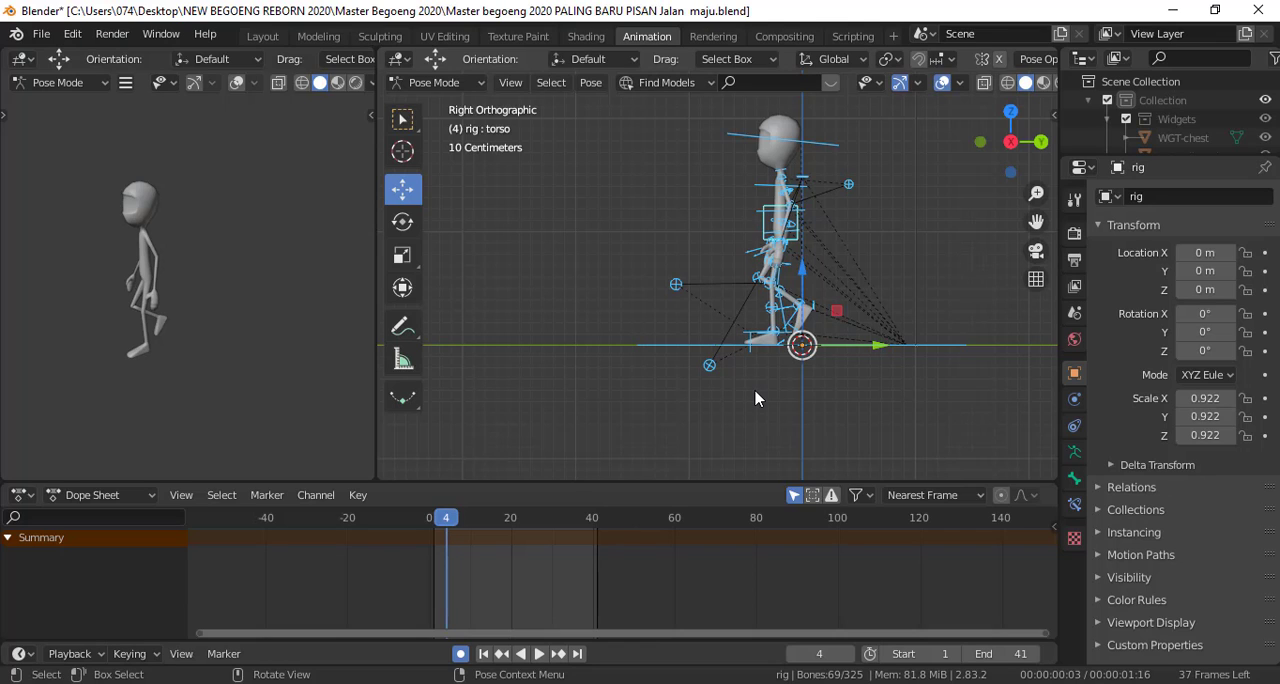
Select only the head control and rotate it slightly so the face tilts downward at frame 0
key(alt+a)
click(776, 211)
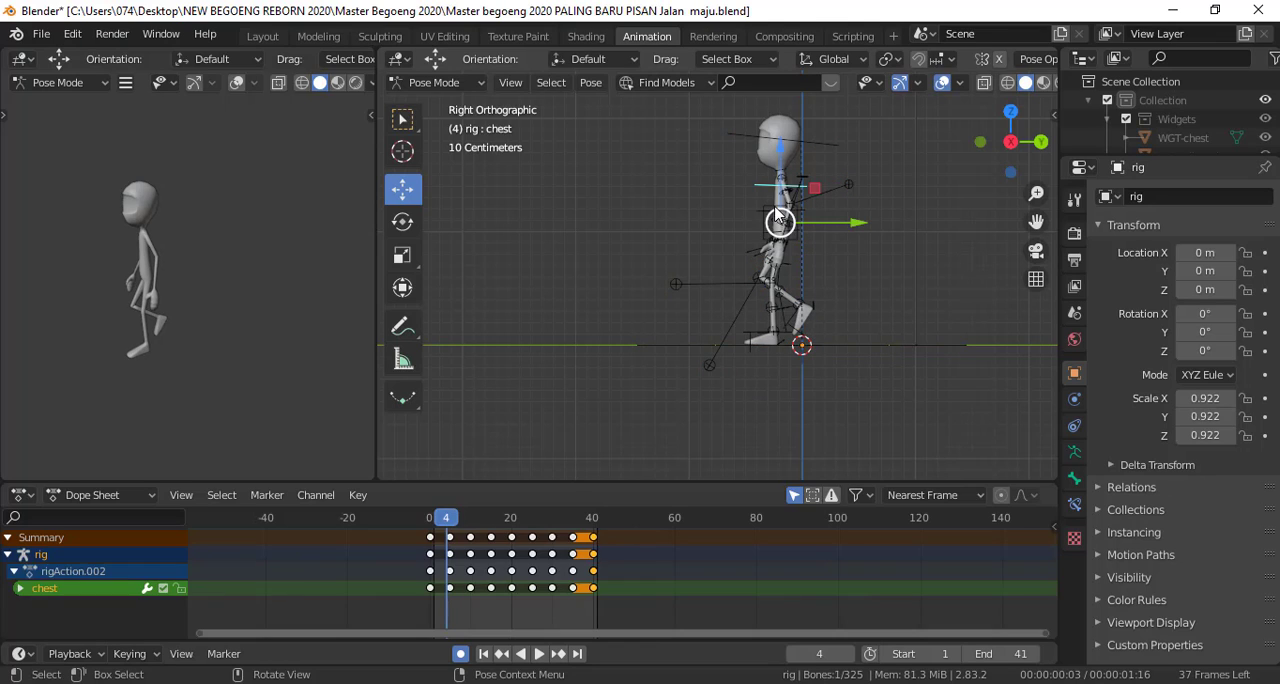
click(775, 217)
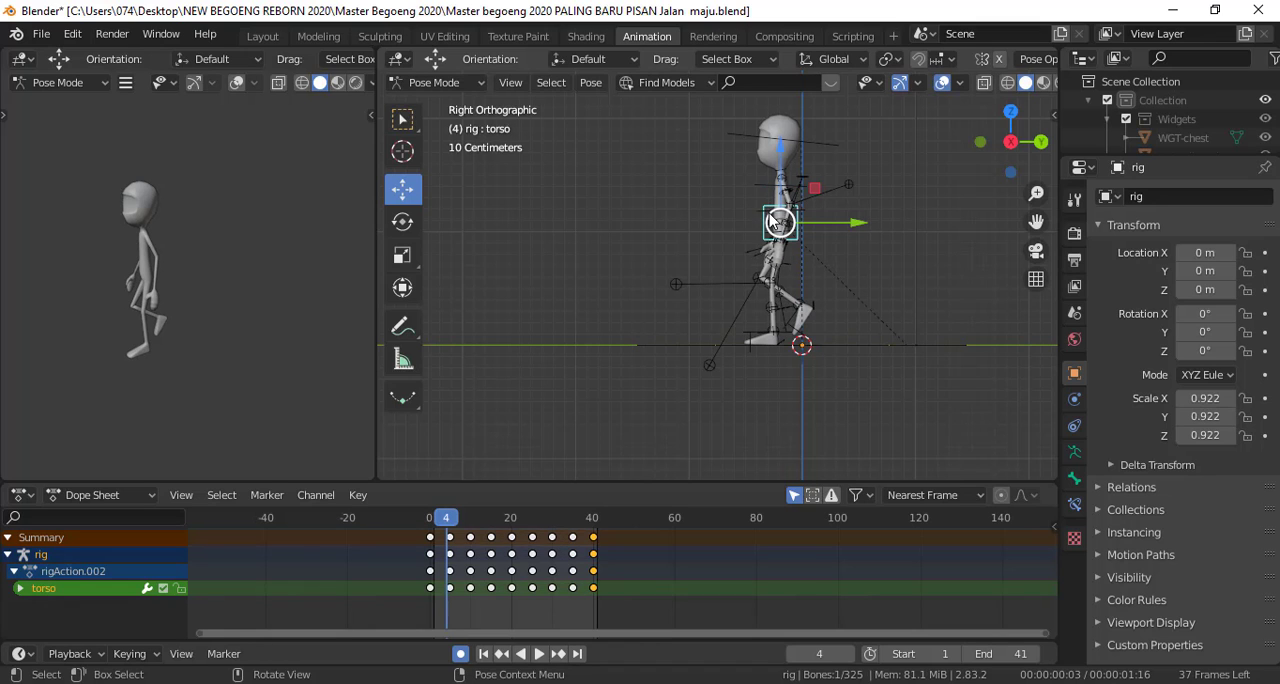
mouse_move(428, 533)
mouse_down()
mouse_move(592, 552)
mouse_move(440, 537)
mouse_move(592, 541)
mouse_move(433, 543)
mouse_move(434, 524)
mouse_move(534, 538)
mouse_move(430, 543)
mouse_up()
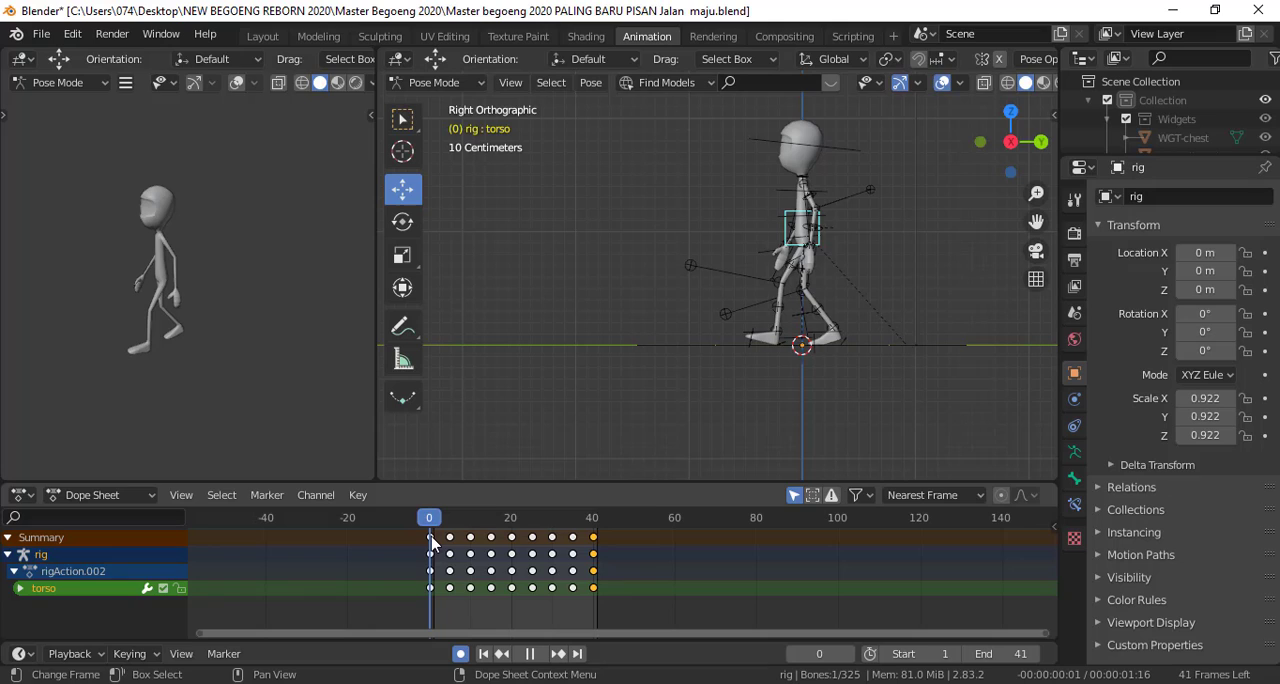
click(855, 156)
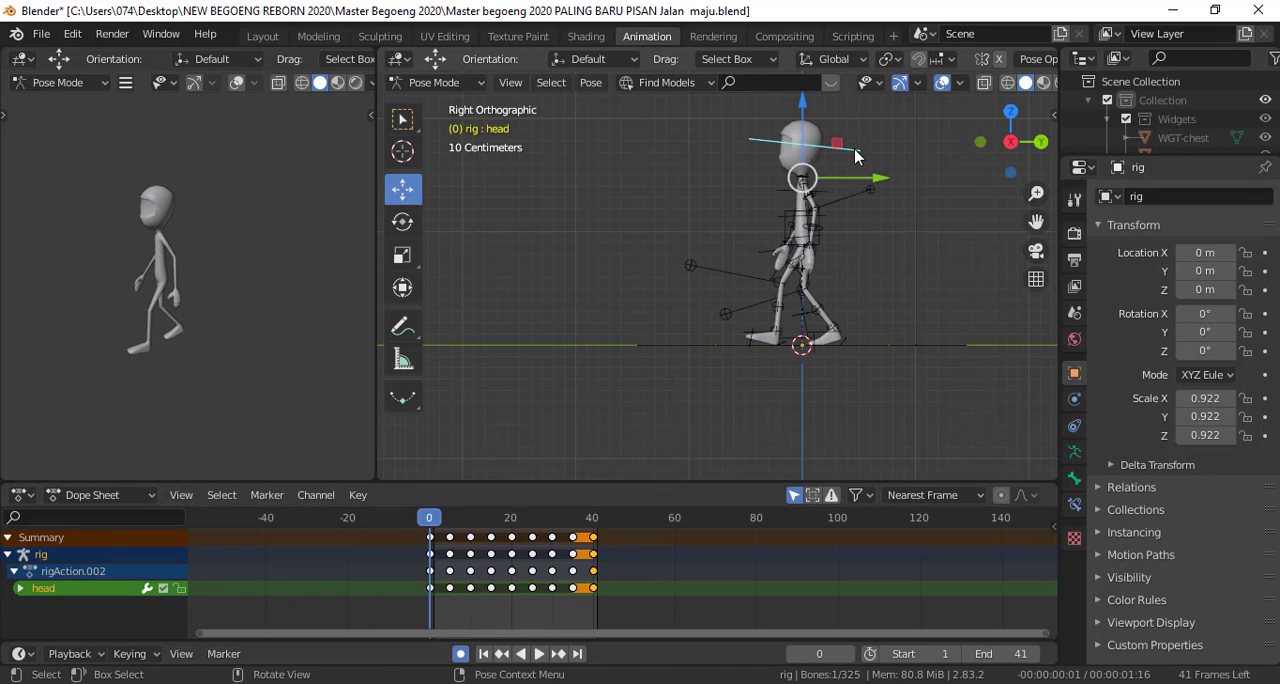
key(r)
click(867, 155)
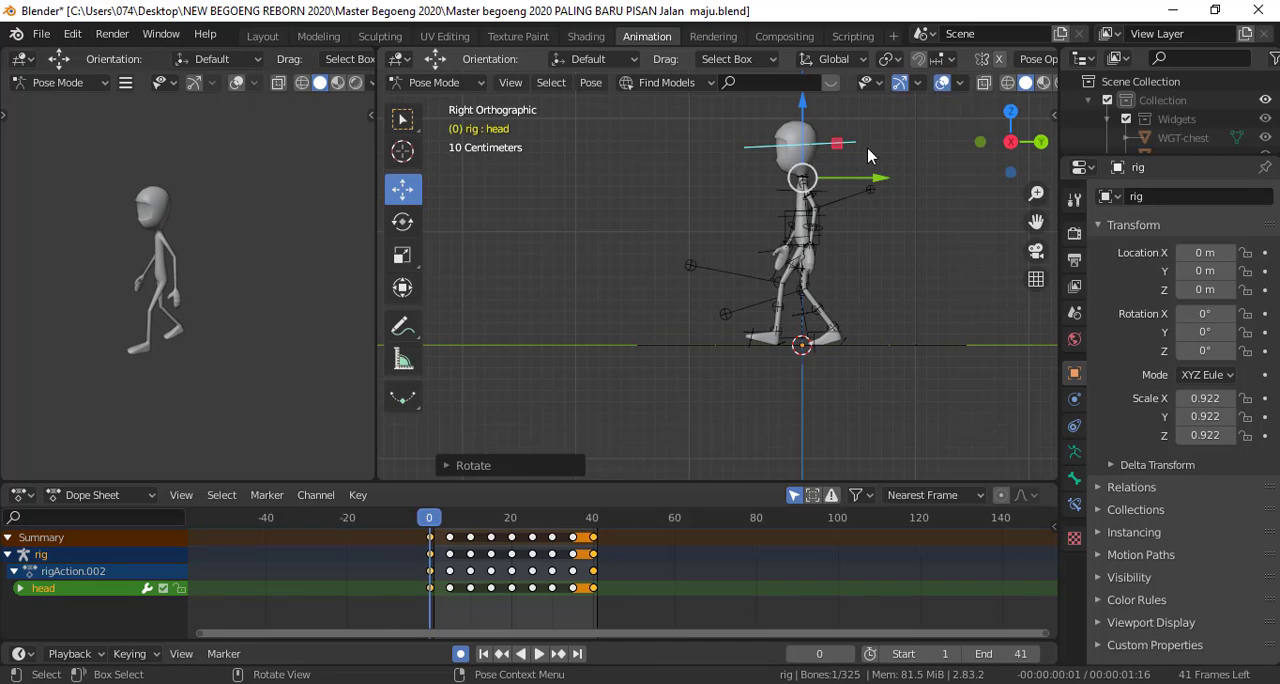
Copy the head's frame 0 pose and move the animation to frame 20
right_click(934, 166)
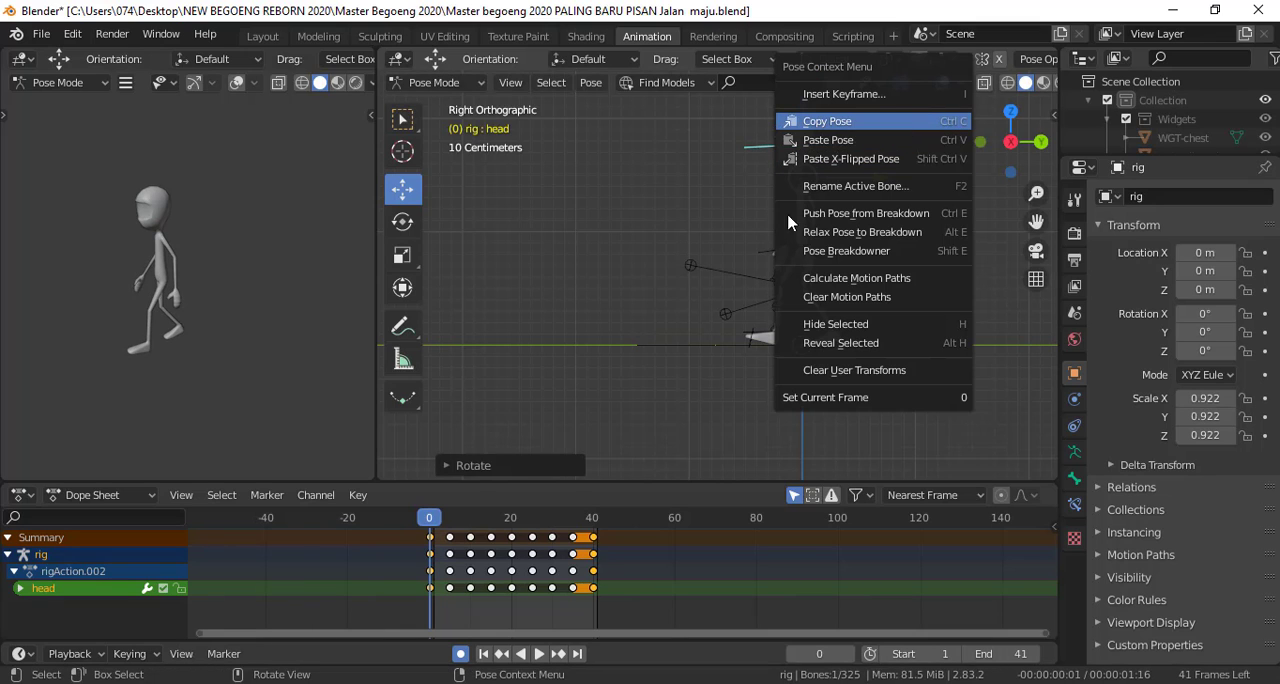
click(827, 121)
key(space)
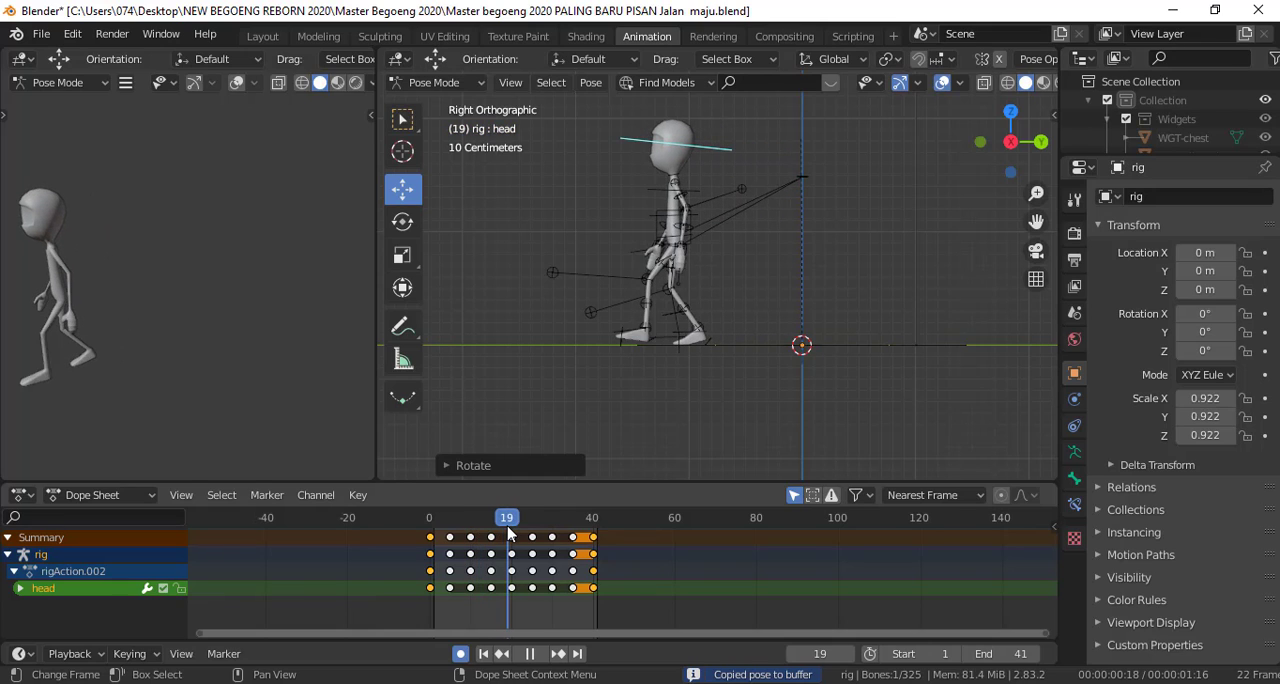
key(space)
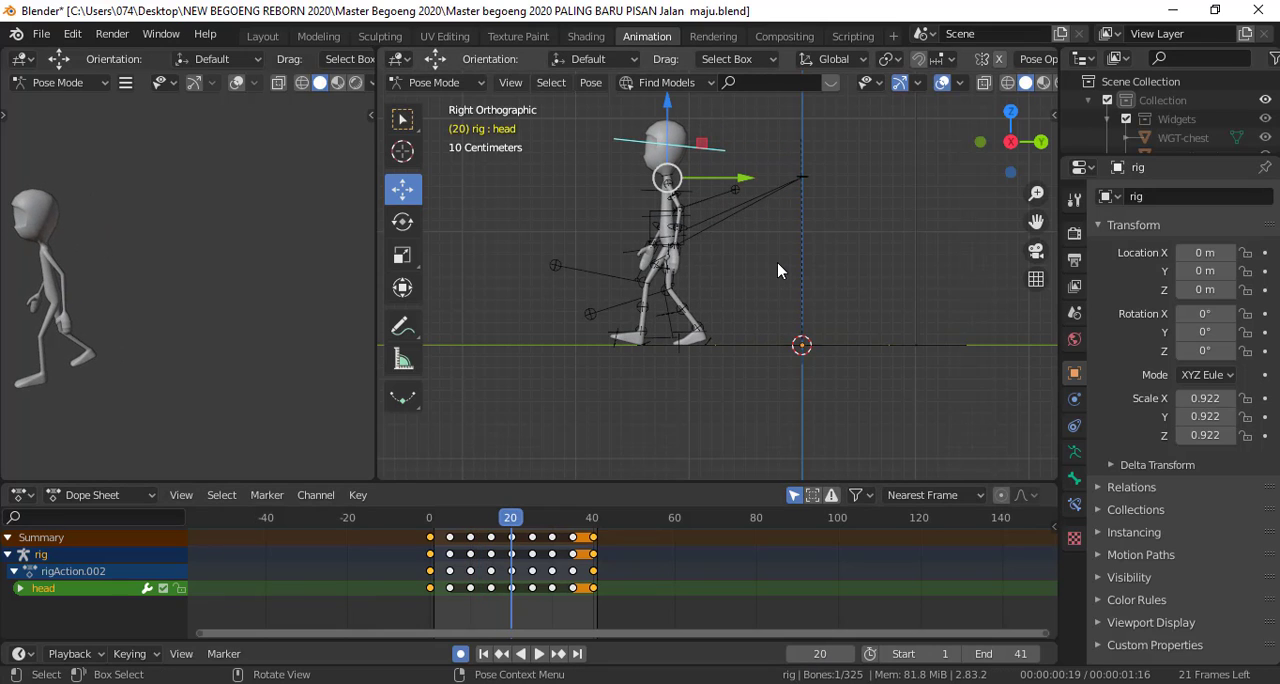
Rotate the head about 13 degrees at frame 10 so the face tilts upward
drag(514, 515, 471, 527)
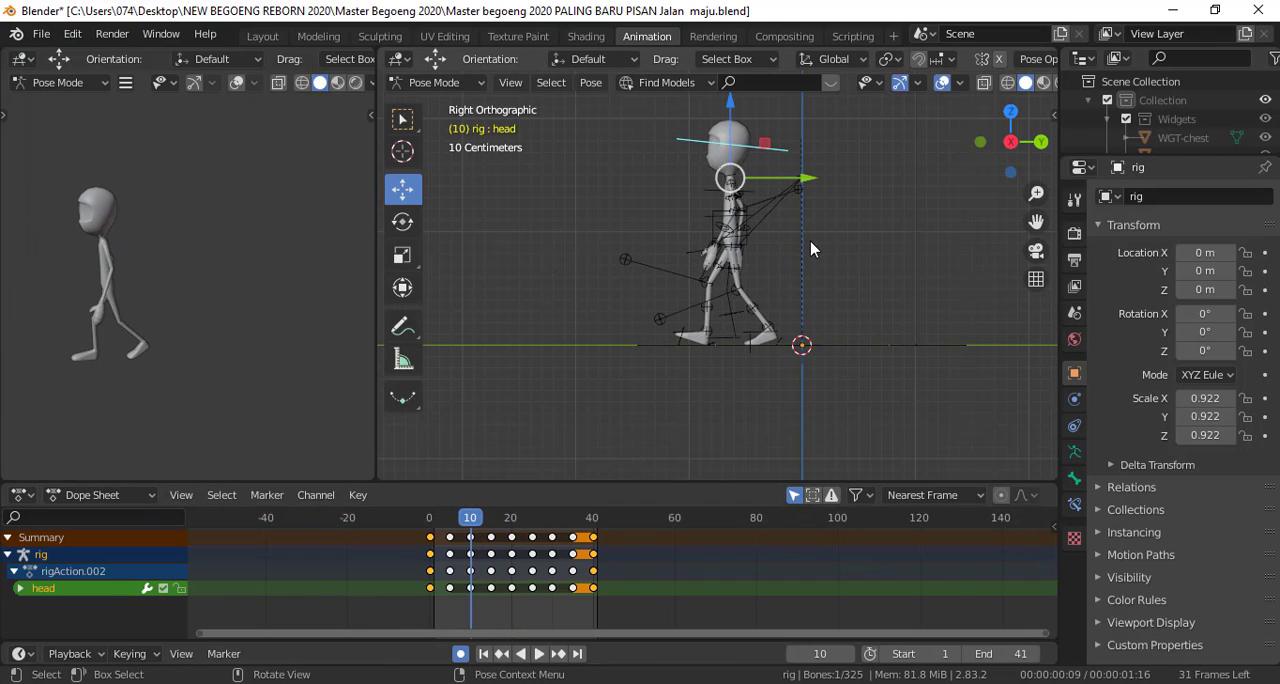
key(r)
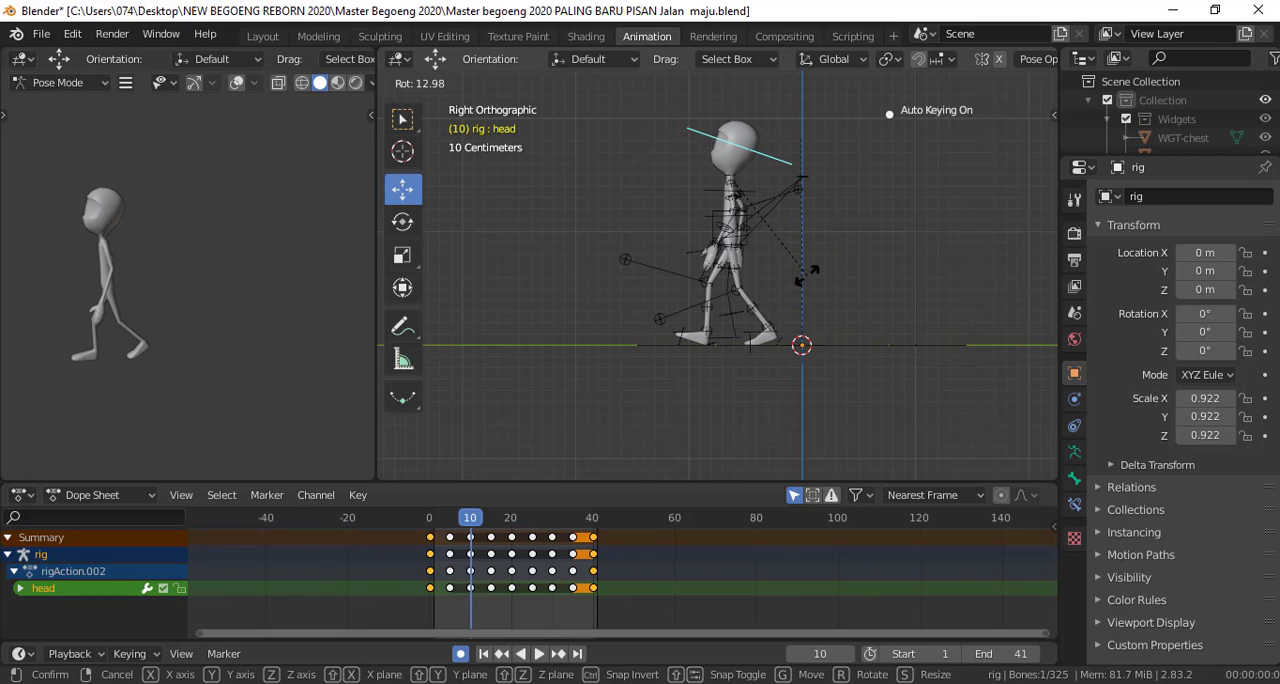
click(807, 275)
mouse_move(471, 522)
mouse_down()
mouse_move(435, 525)
mouse_move(471, 527)
mouse_up()
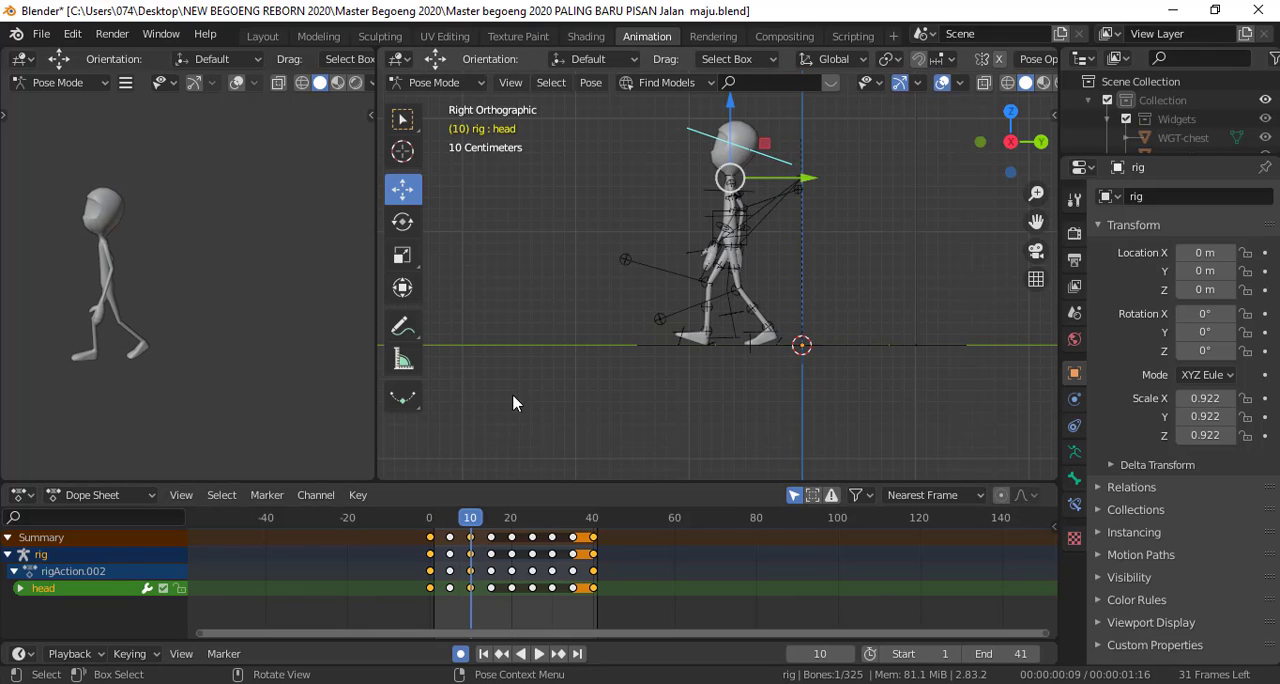
Copy the head's pose from frame 0 and paste it at frame 20
click(429, 522)
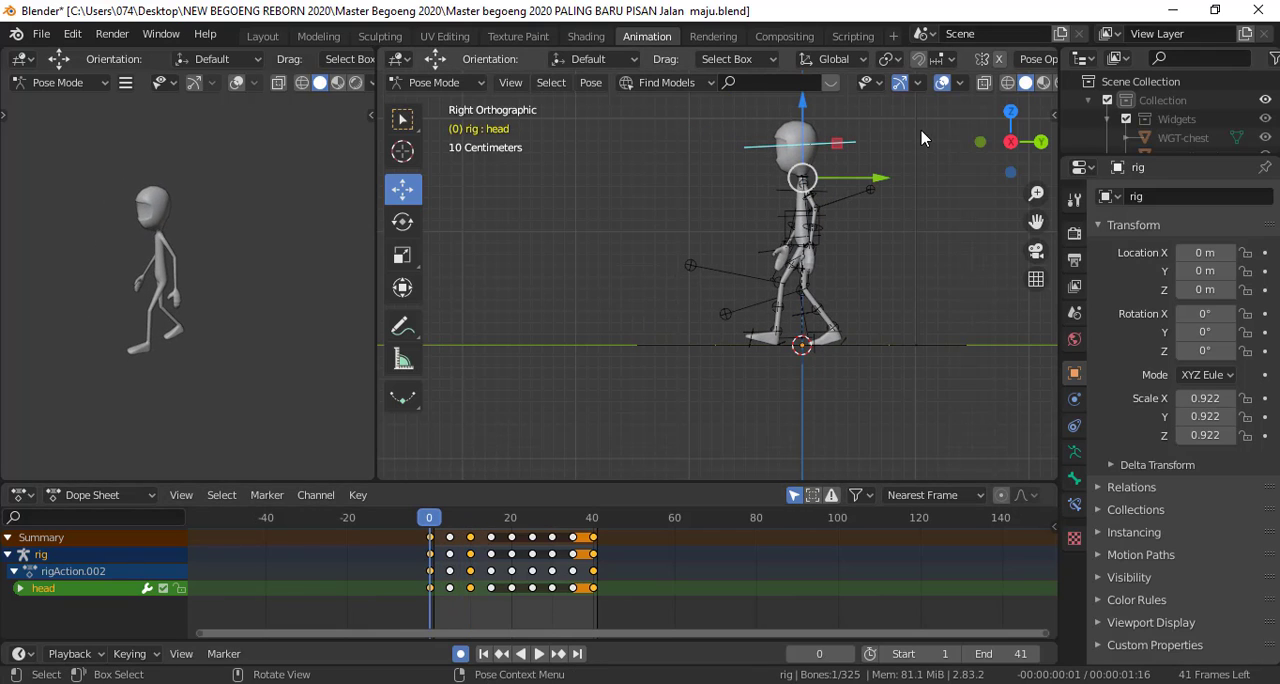
right_click(895, 148)
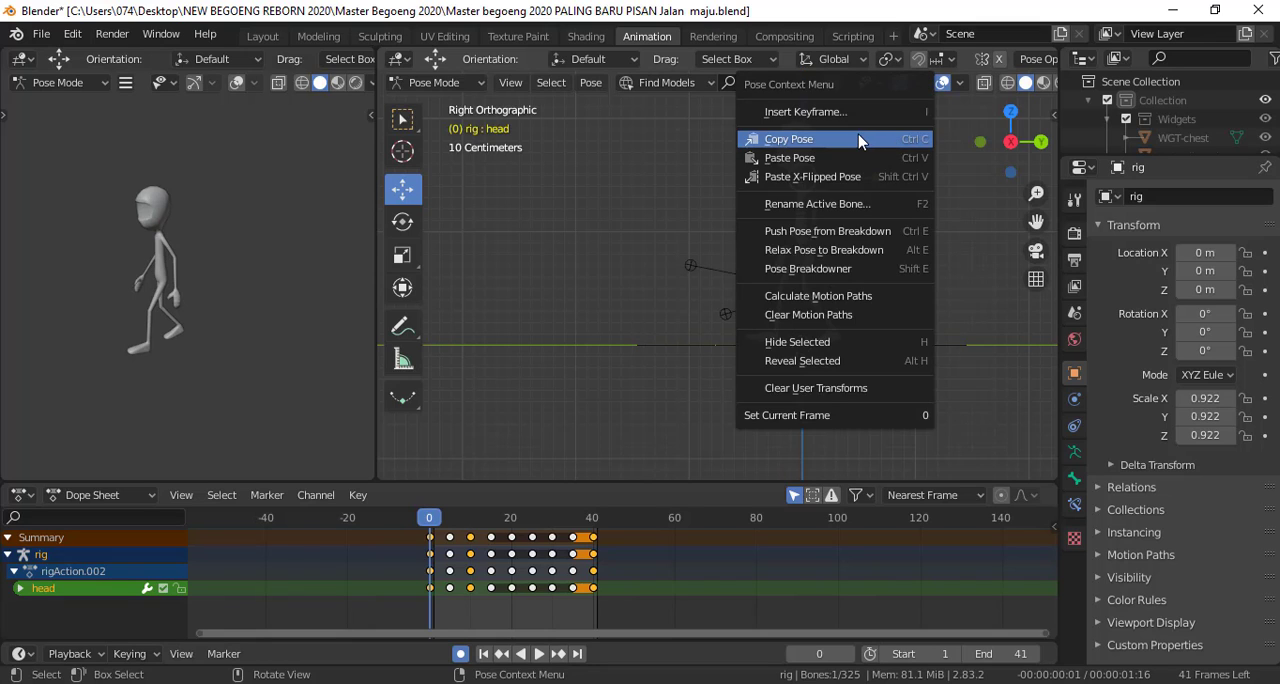
click(859, 141)
key(space)
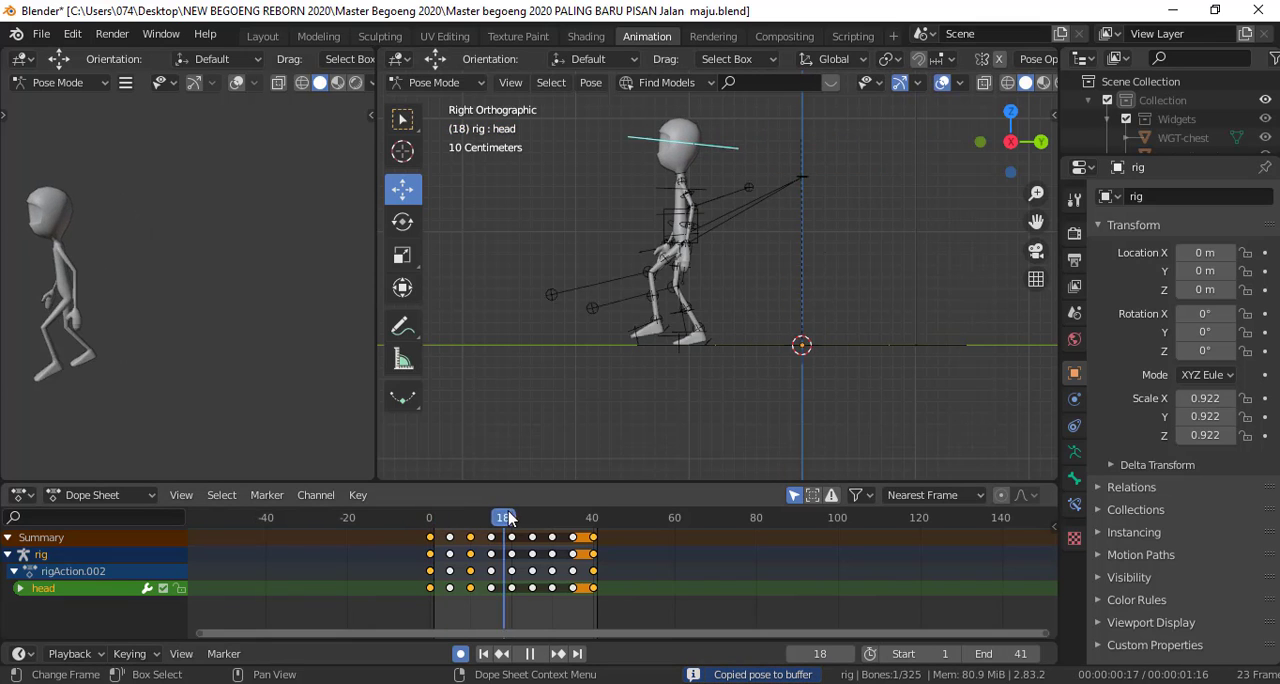
key(space)
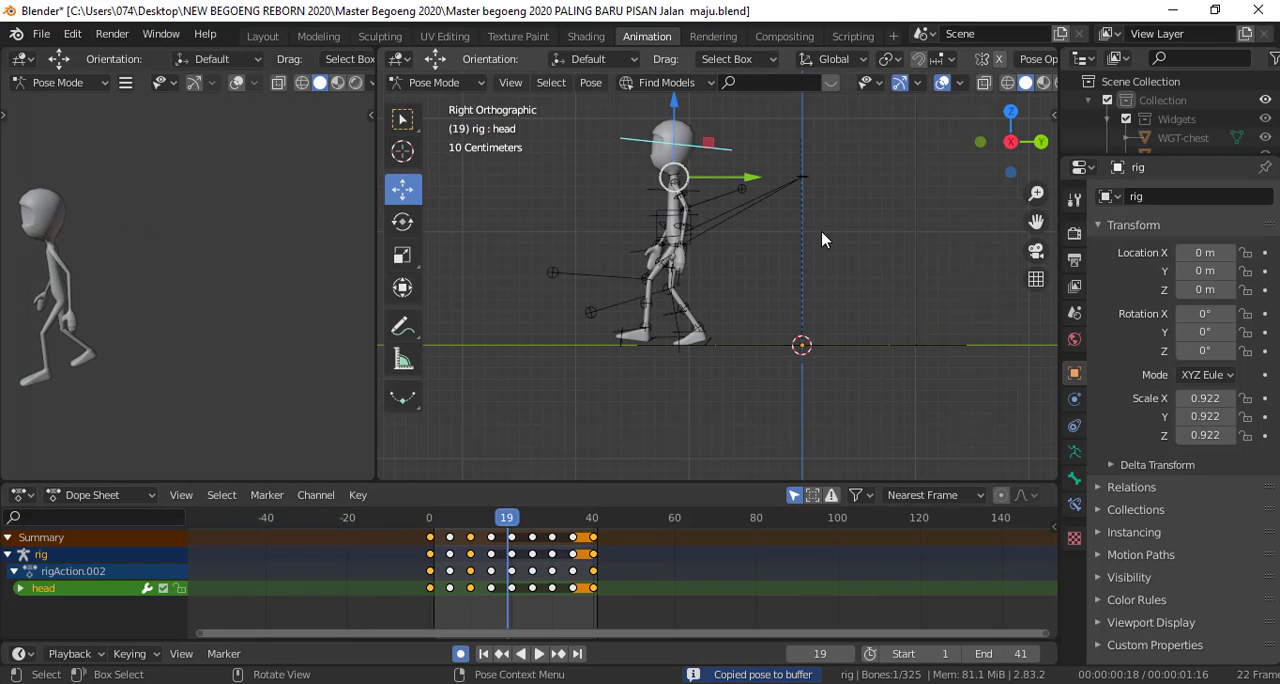
click(510, 522)
right_click(933, 168)
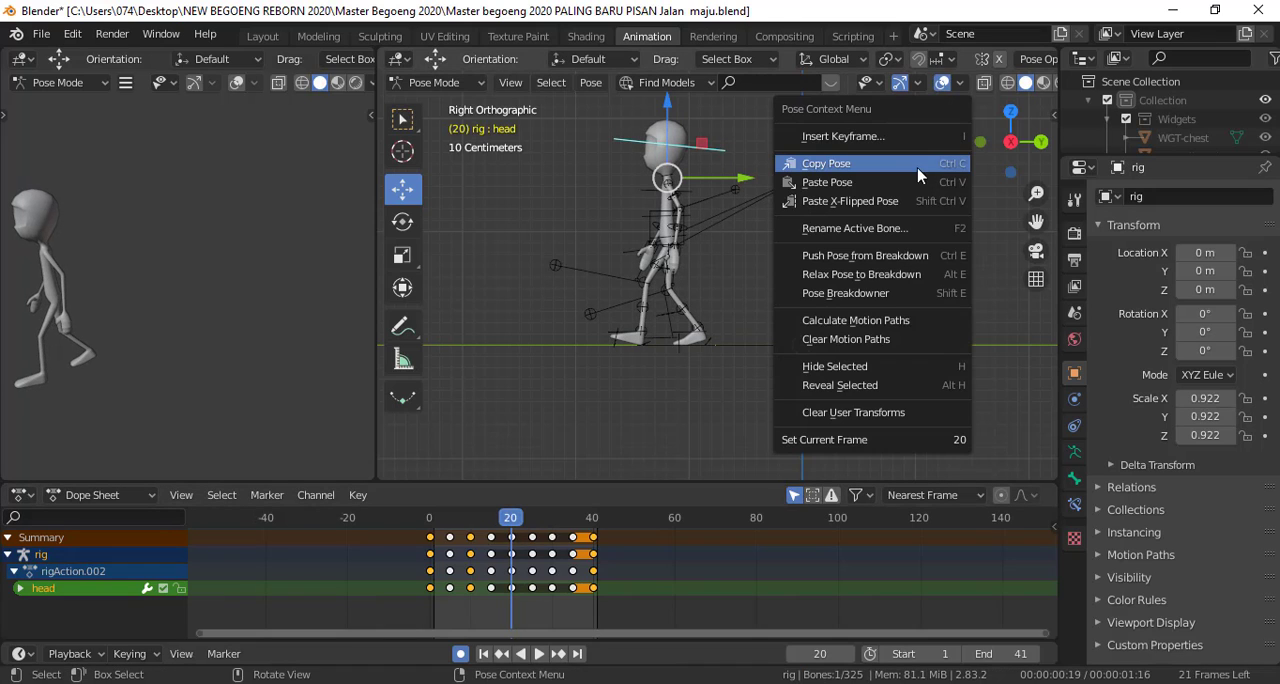
click(914, 182)
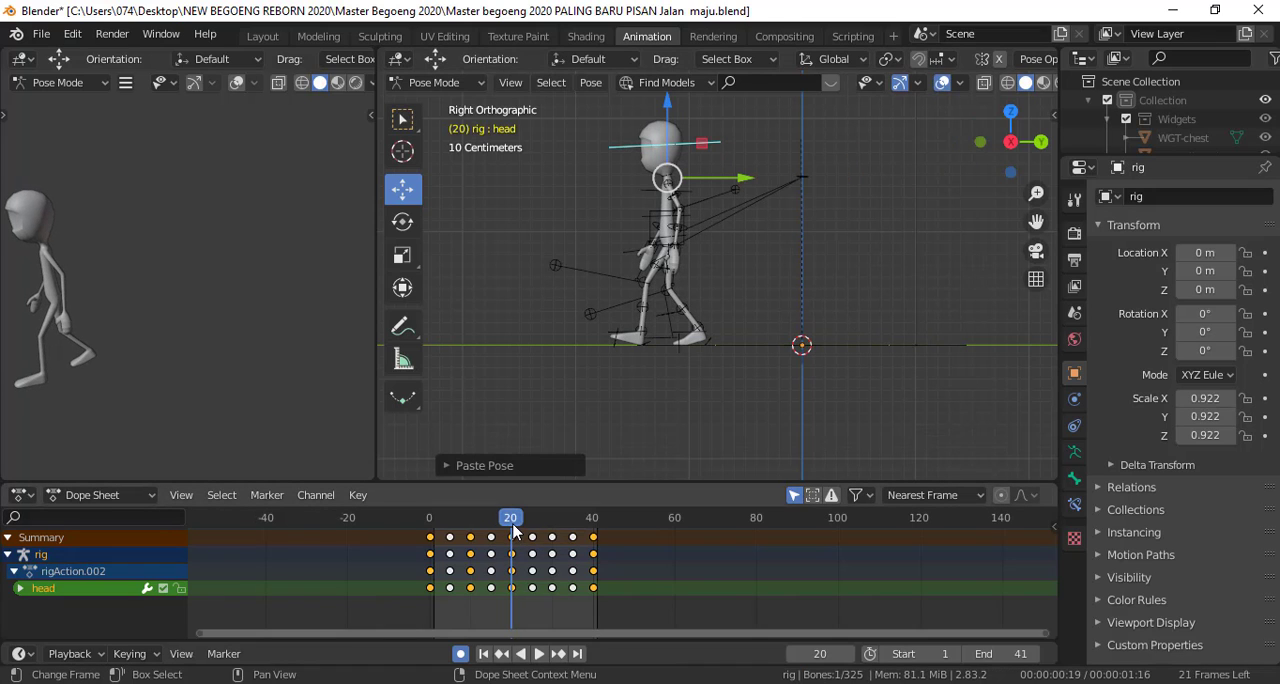
Copy the head's pose from frame 10 and paste it at frame 30
drag(513, 528, 470, 528)
right_click(849, 139)
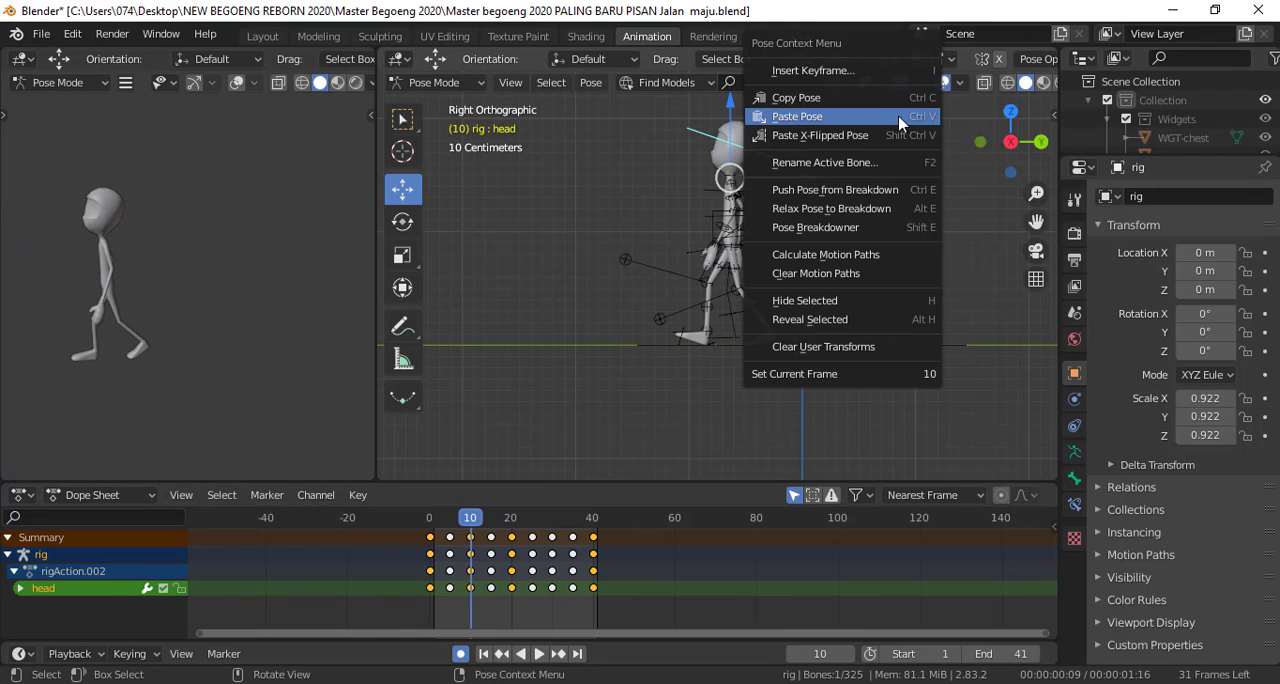
click(859, 91)
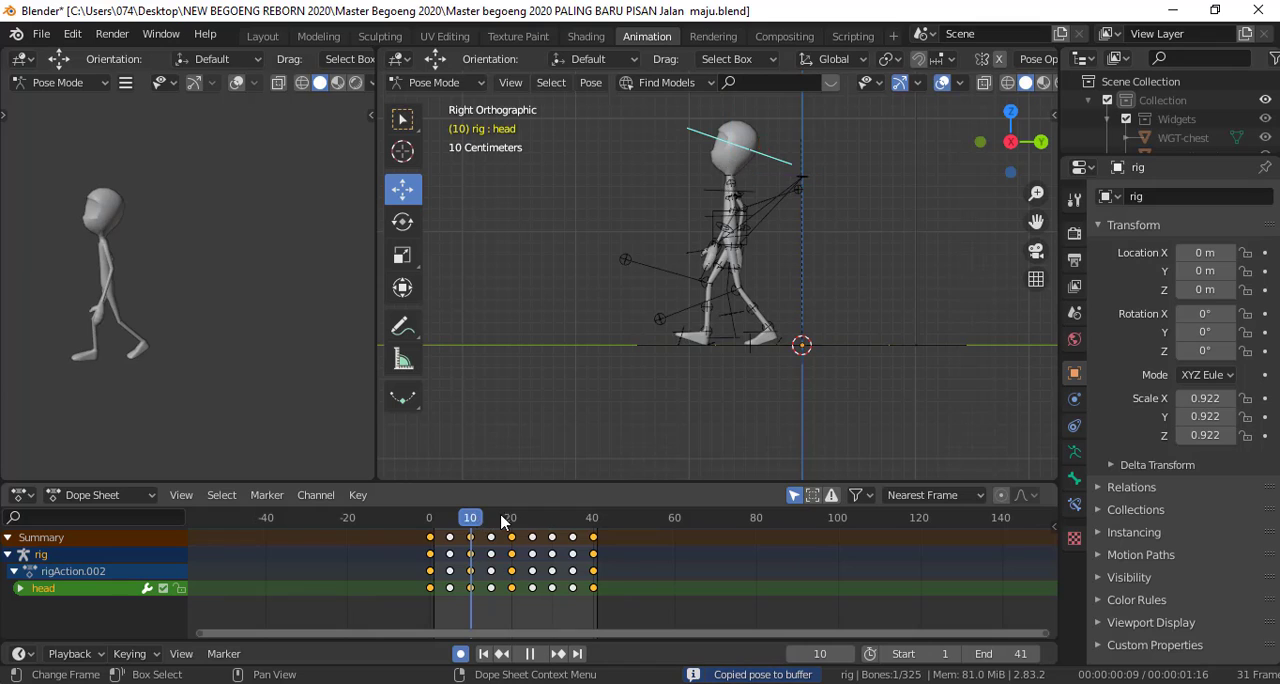
drag(501, 522, 553, 521)
right_click(849, 209)
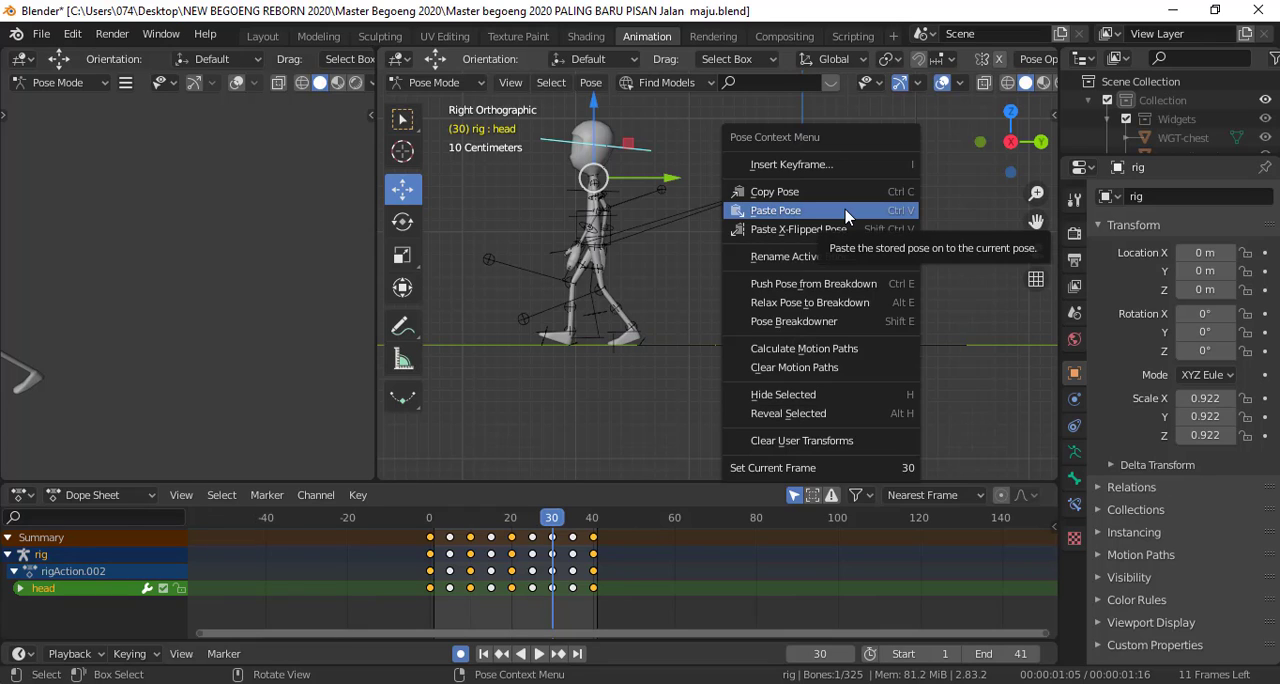
click(845, 211)
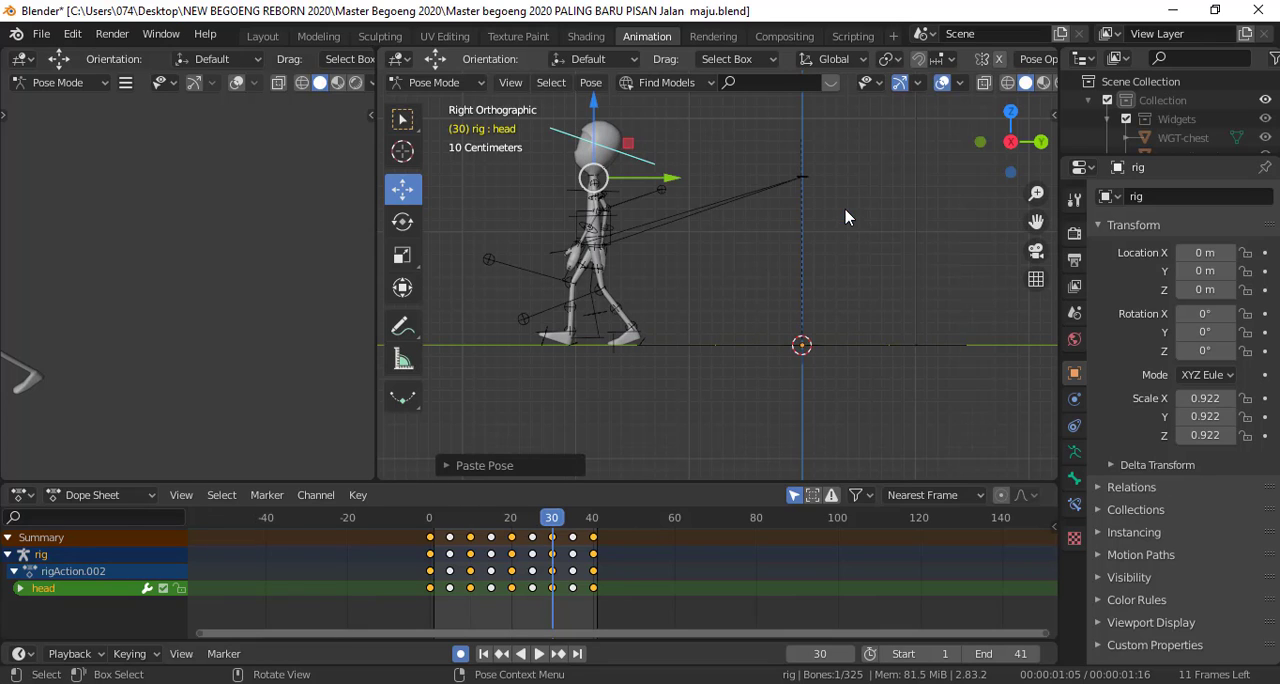
Copy the head's pose from frame 20 to frame 40 and play back the head motion
drag(544, 521, 513, 530)
right_click(875, 128)
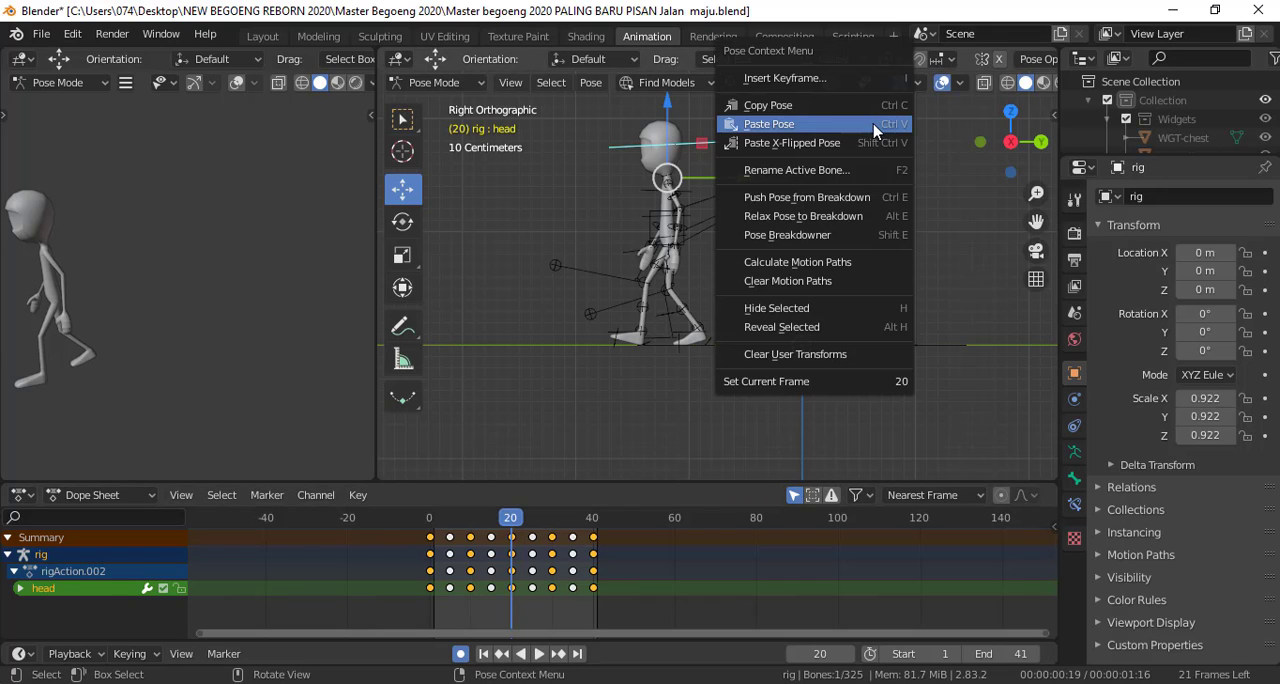
click(800, 105)
drag(513, 527, 594, 525)
right_click(880, 192)
click(858, 207)
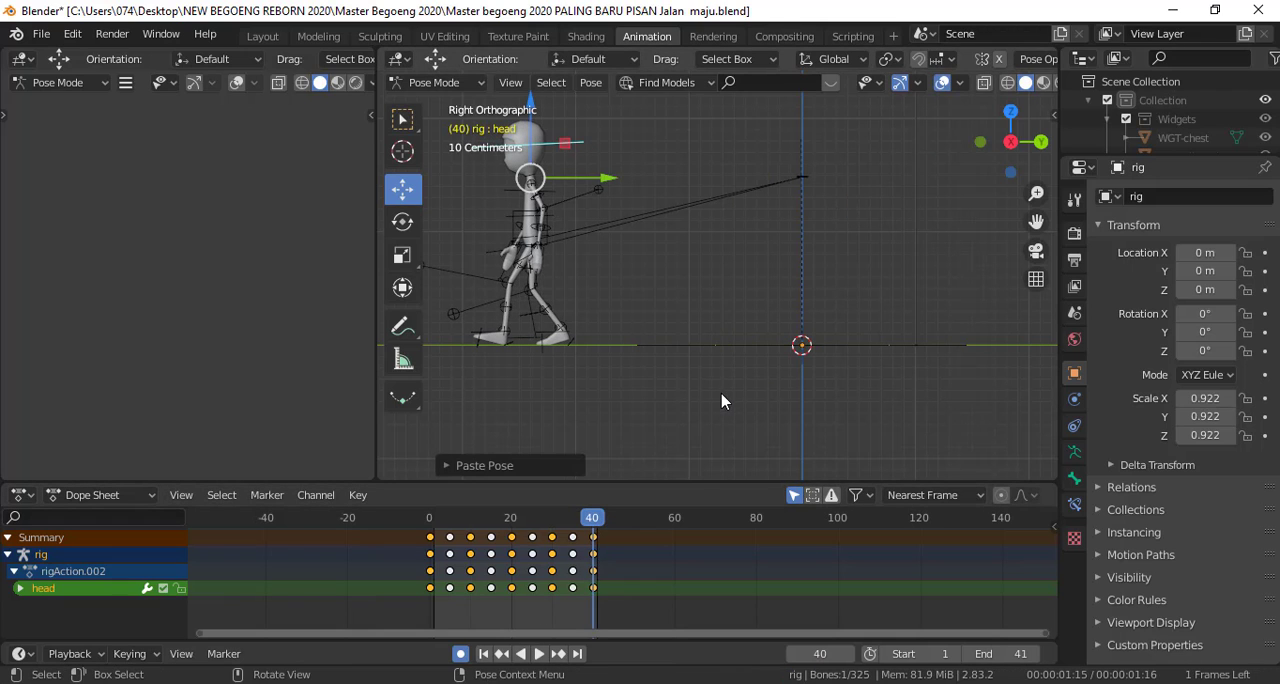
key(space)
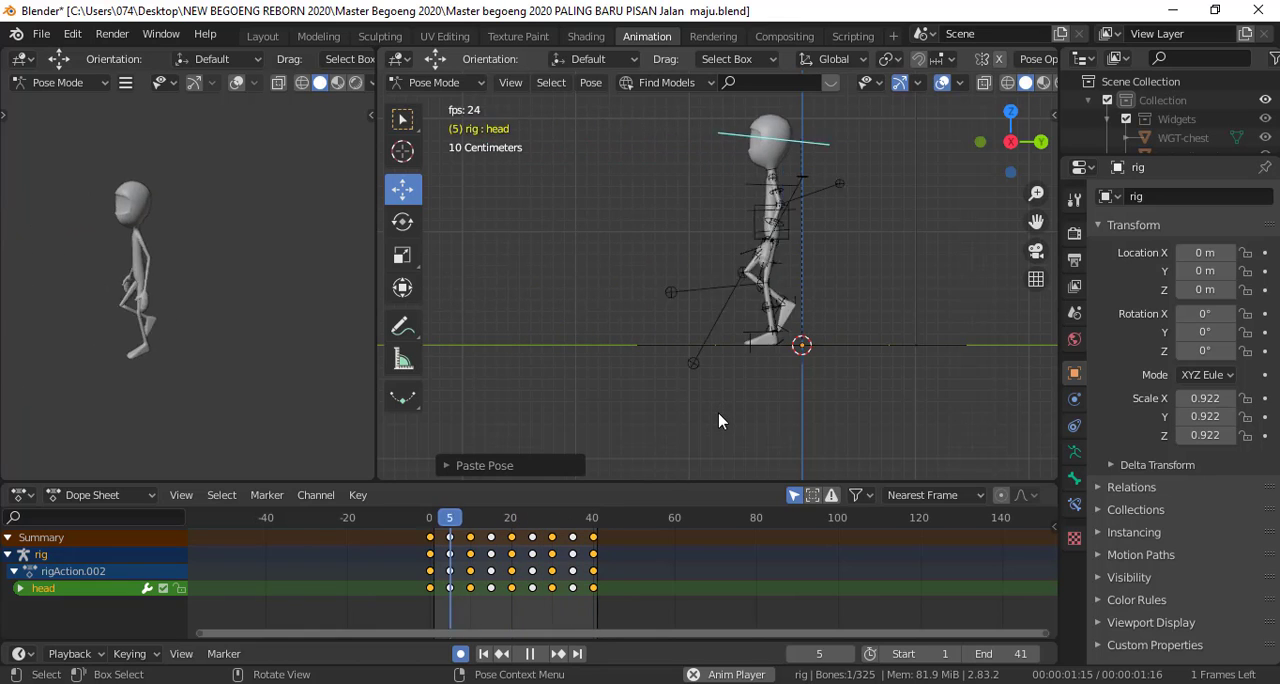
key(space)
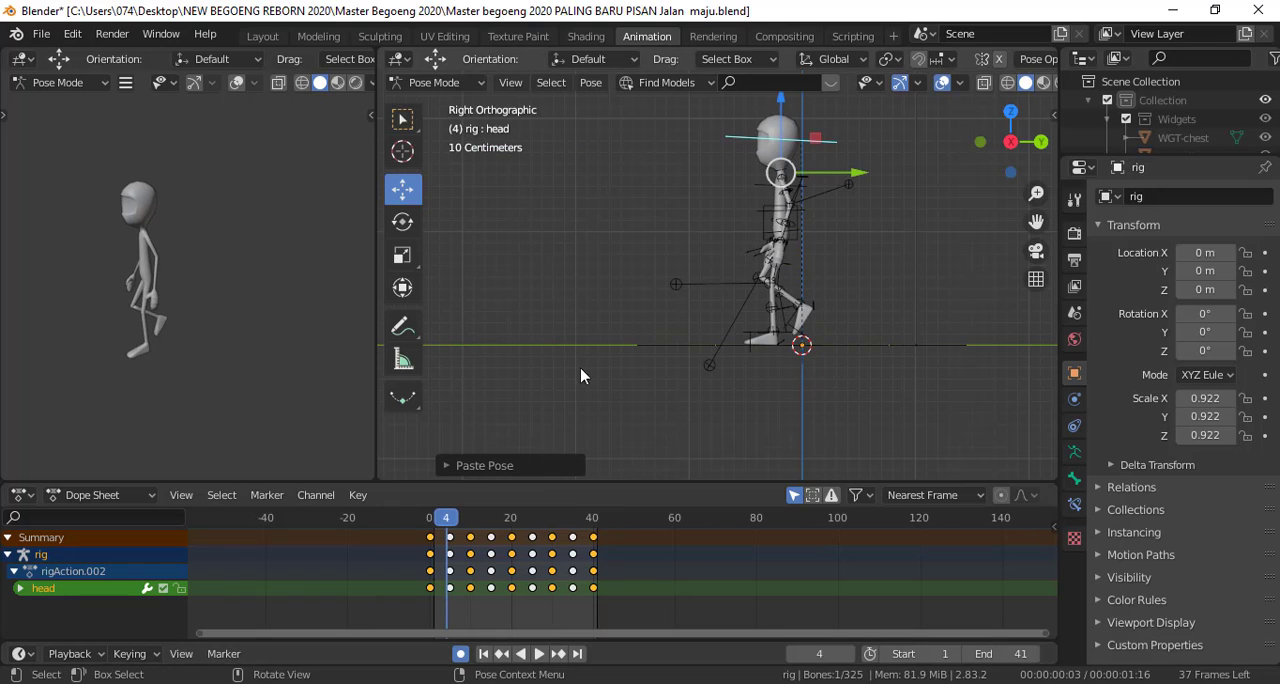
At frame 0, tilt the hips control clockwise in the front view and copy its pose
drag(440, 528, 430, 527)
middle_drag(540, 434, 804, 315)
scroll(735, 243, up, 2)
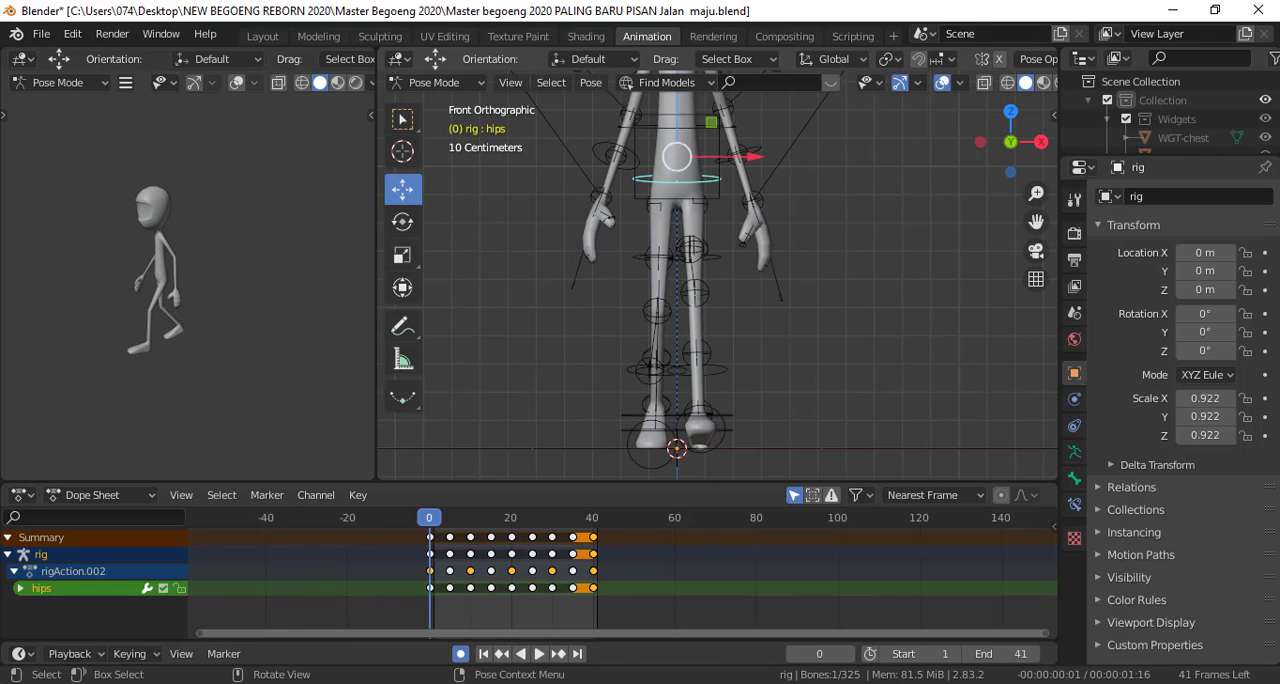
key(r)
click(778, 262)
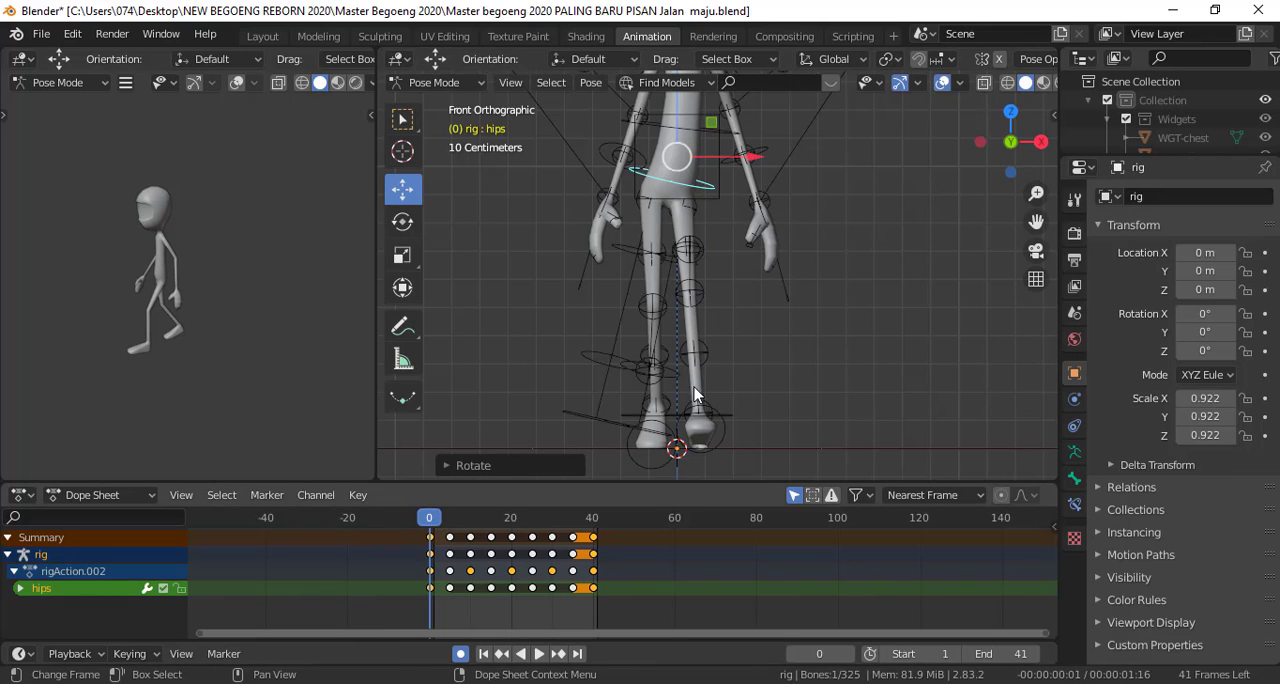
right_click(892, 210)
click(858, 193)
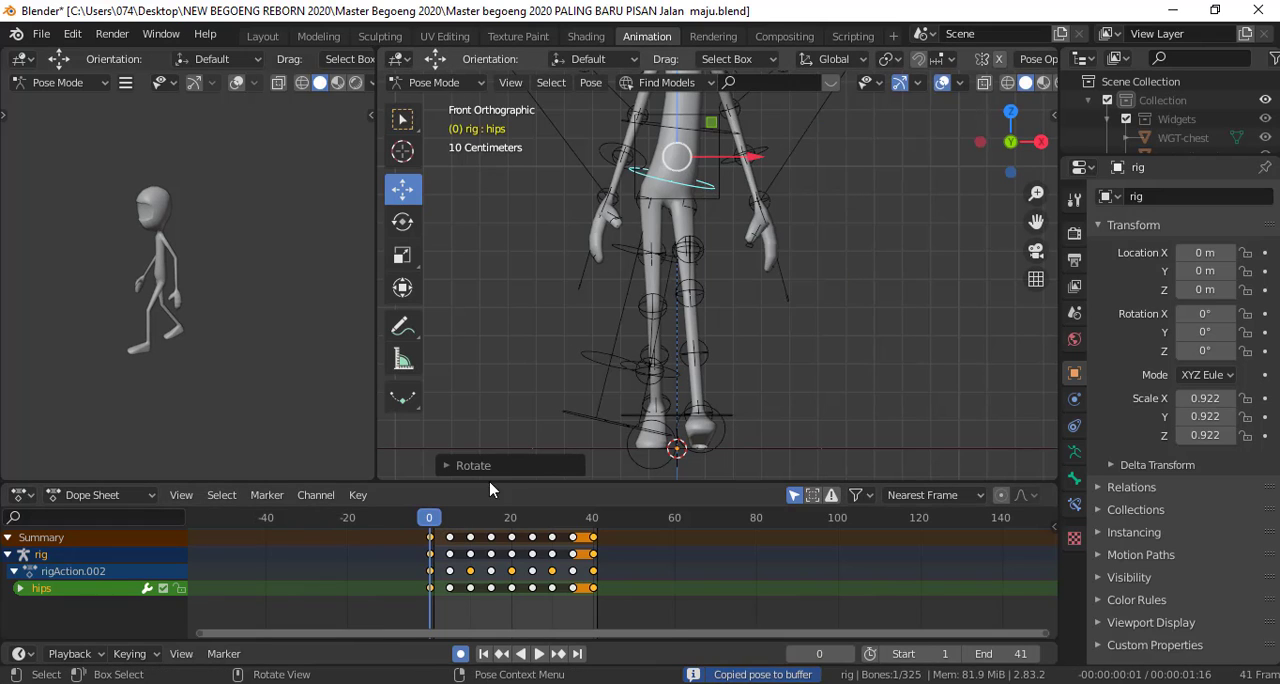
Rotate the hips about -13.7 degrees at frame 10 and about 12 degrees at frame 20 in the front view
key(space)
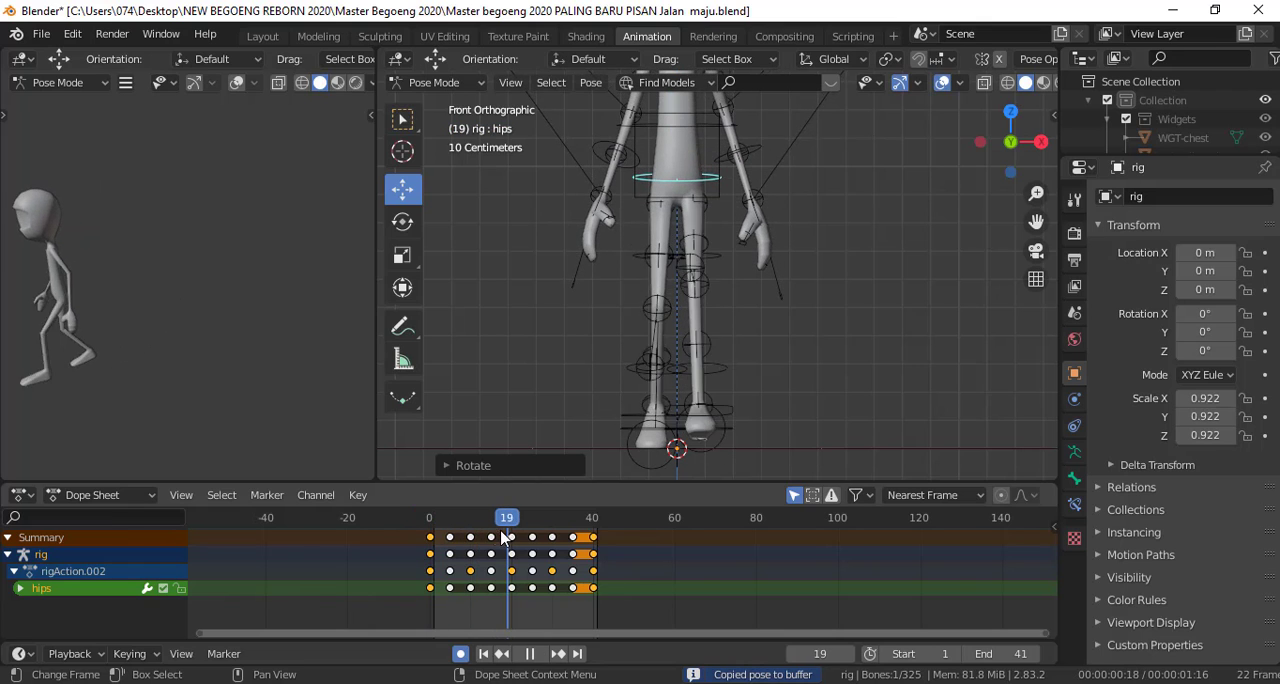
key(space)
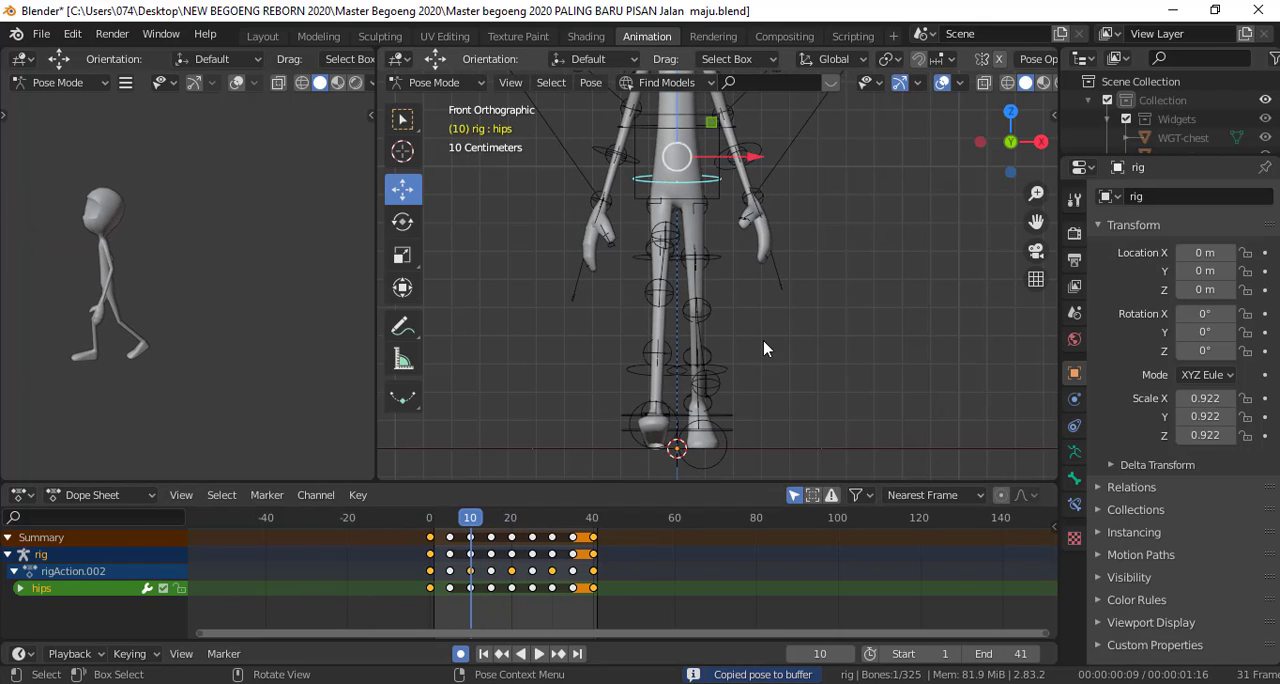
key(r)
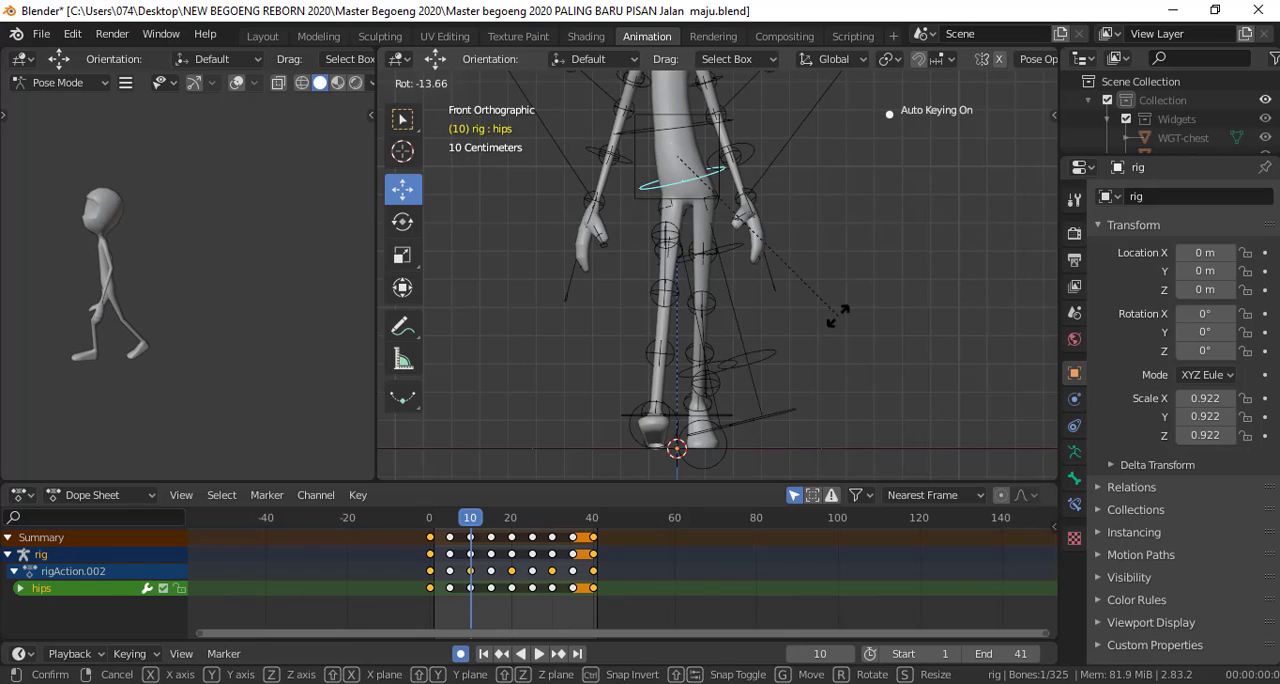
click(831, 320)
drag(484, 524, 510, 520)
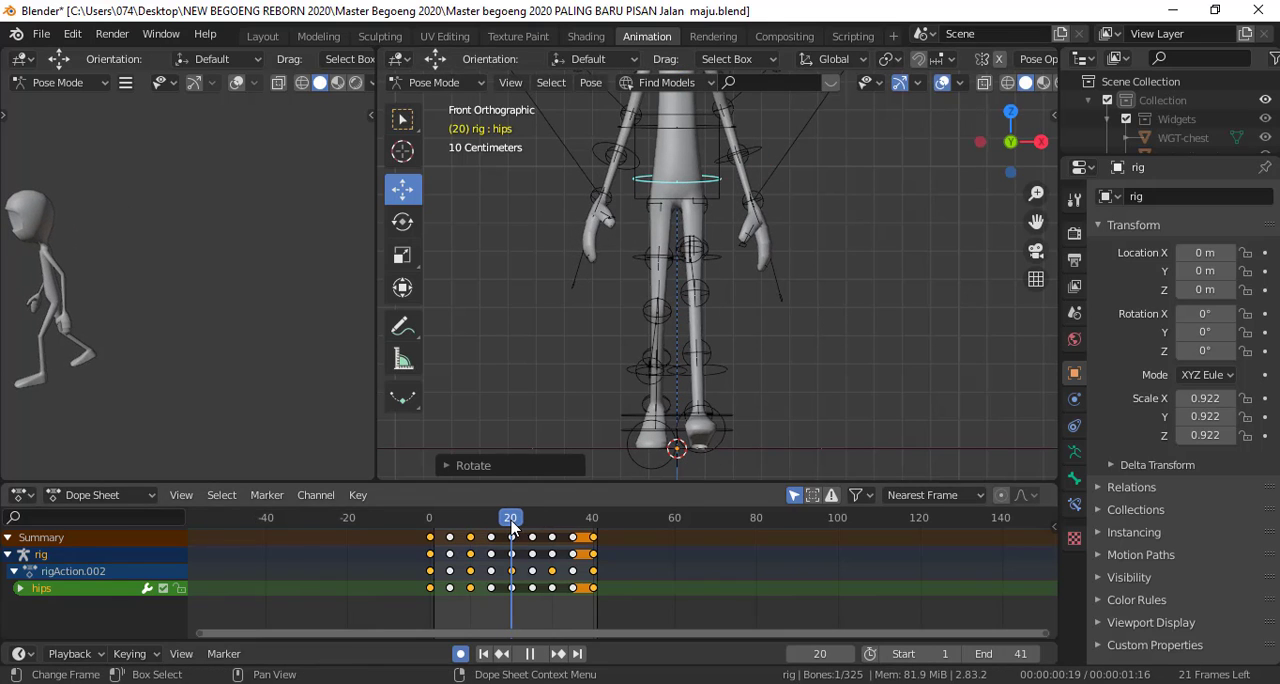
key(r)
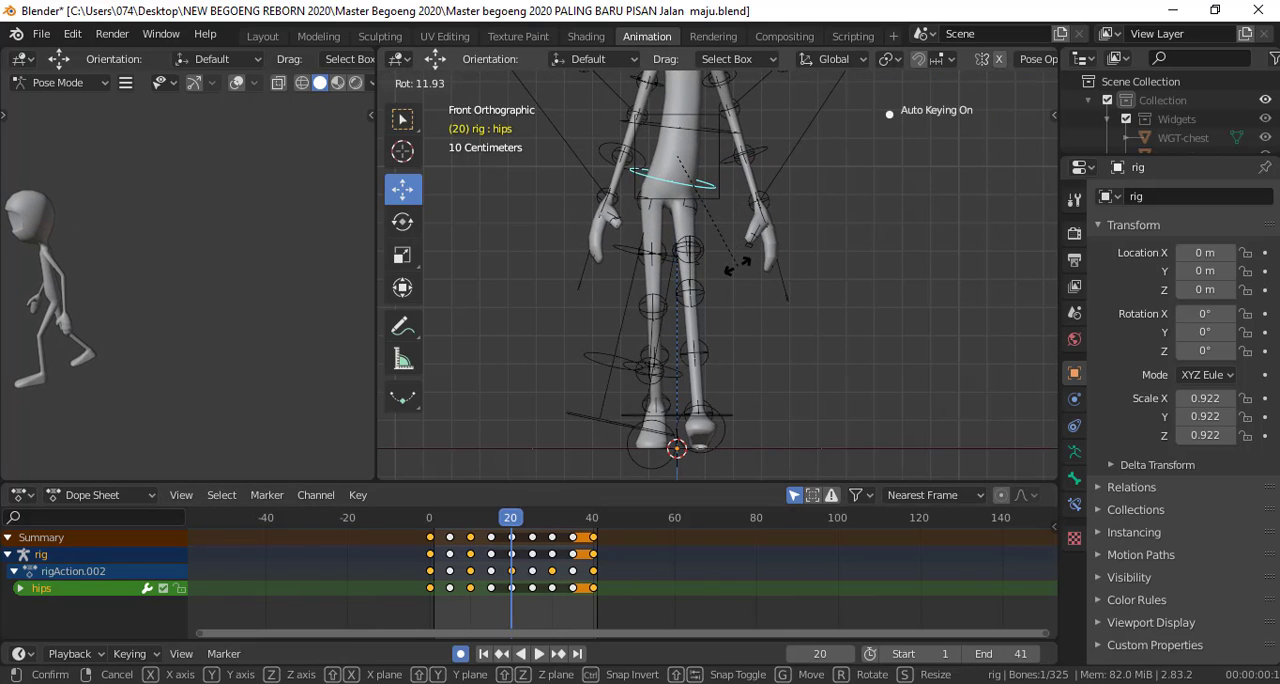
click(738, 267)
key(space)
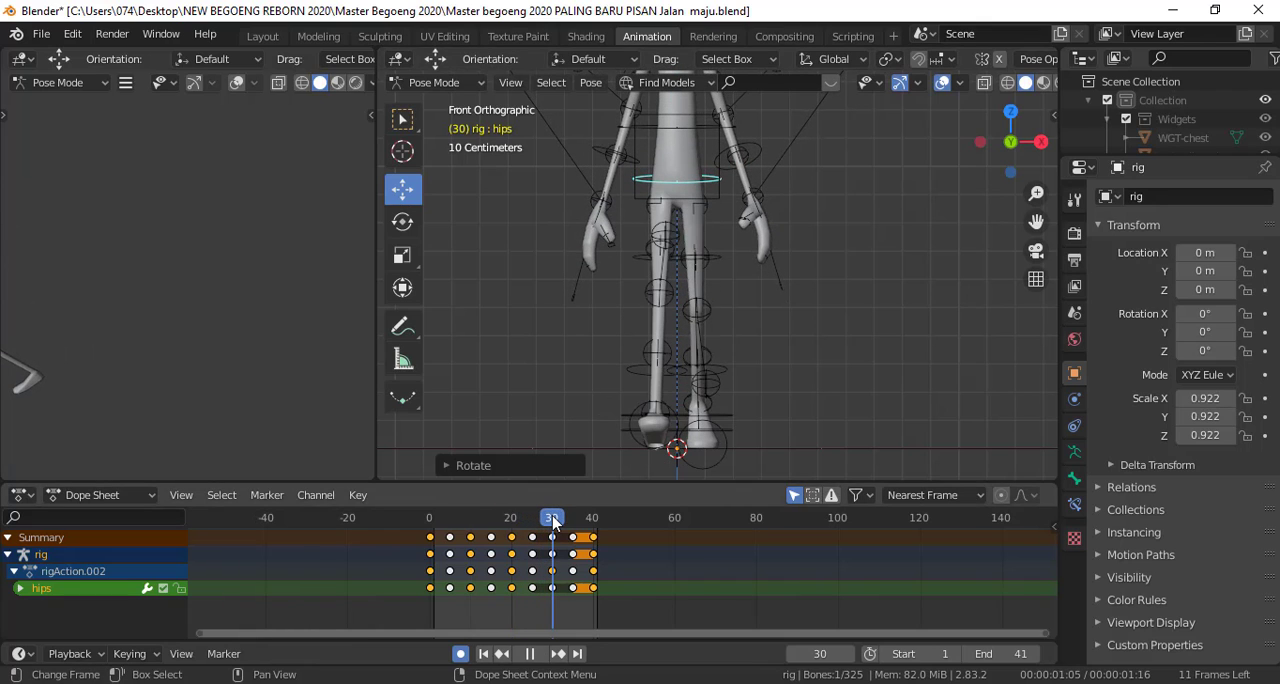
key(space)
key(Left)
key(r)
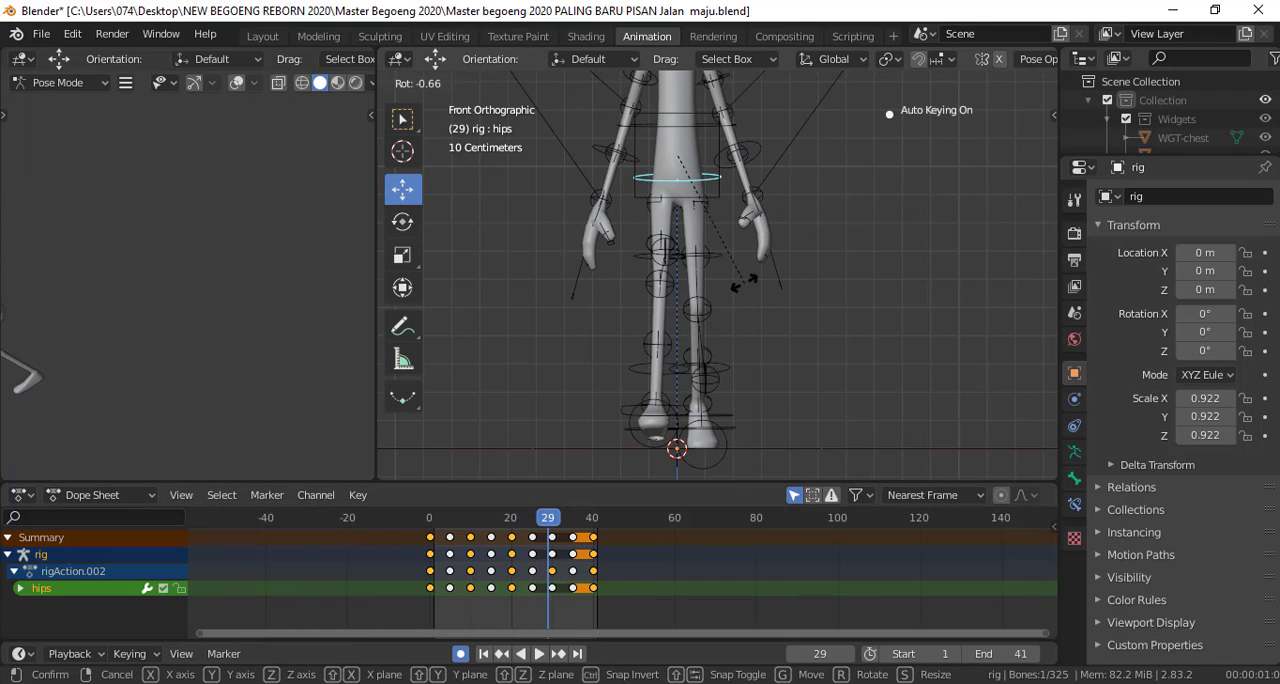
right_click(737, 290)
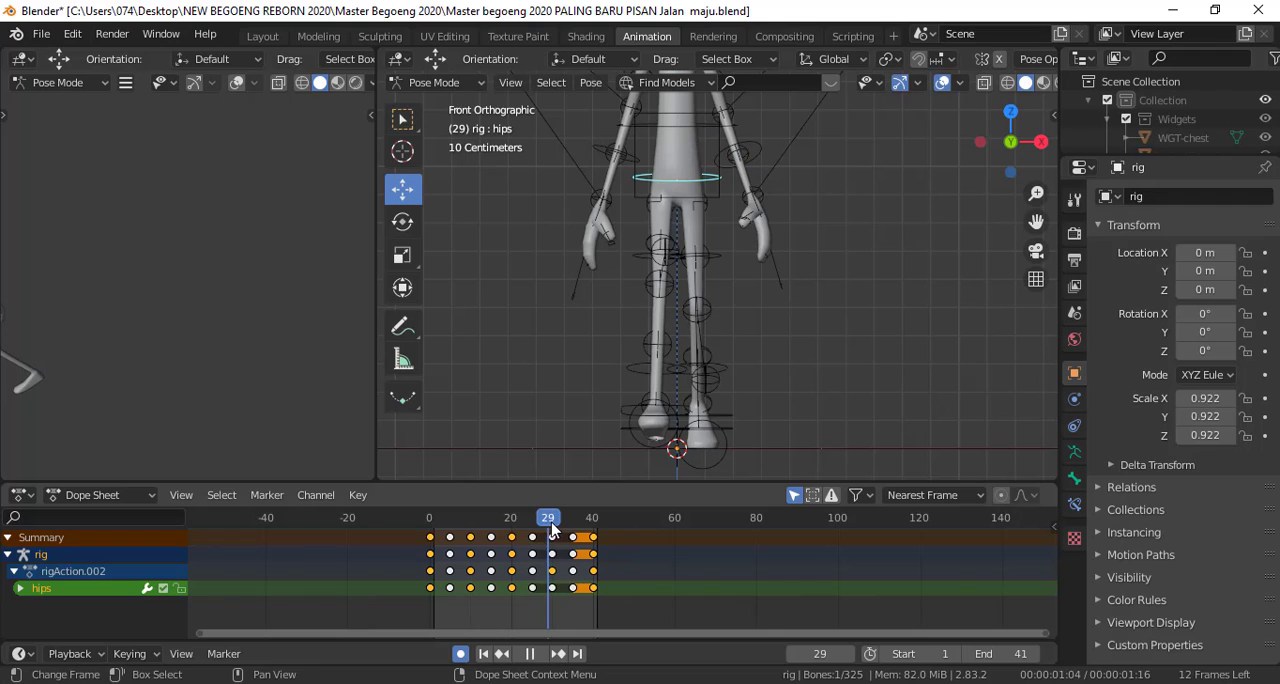
At frame 30, tilt the hips control counterclockwise in the front view
key(space)
key(r)
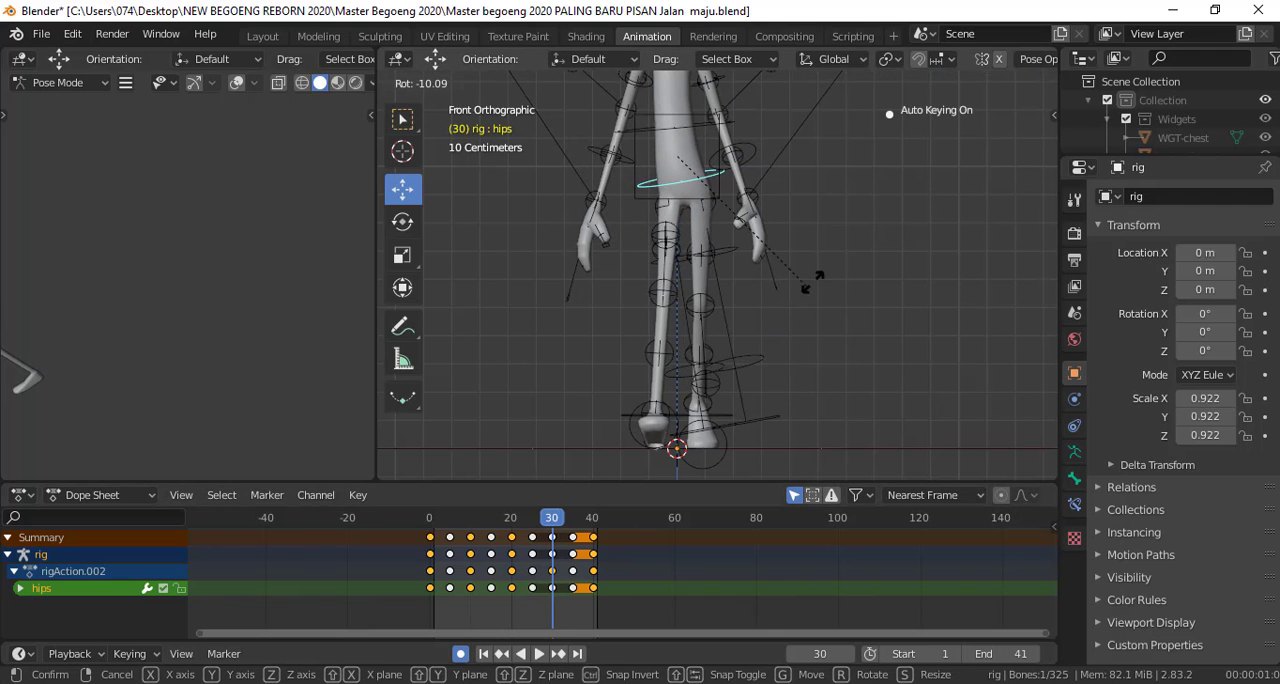
click(826, 275)
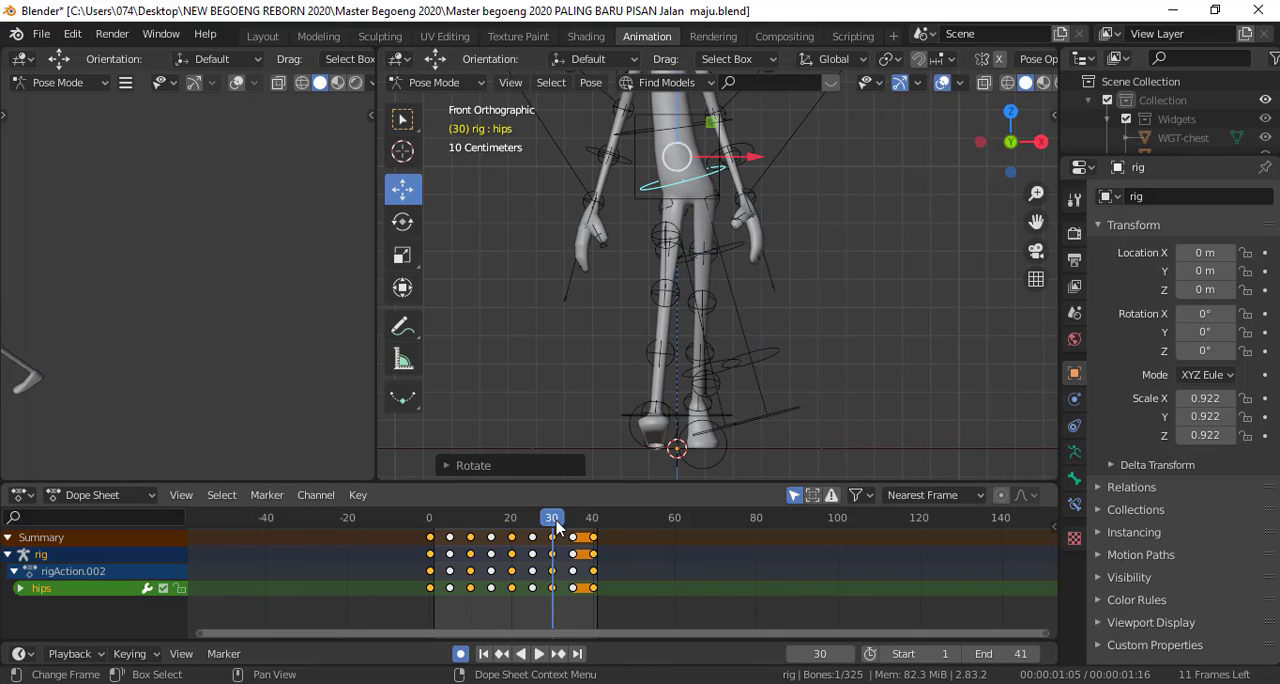
At frame 40, tilt the hips control clockwise in the front view
key(space)
key(space)
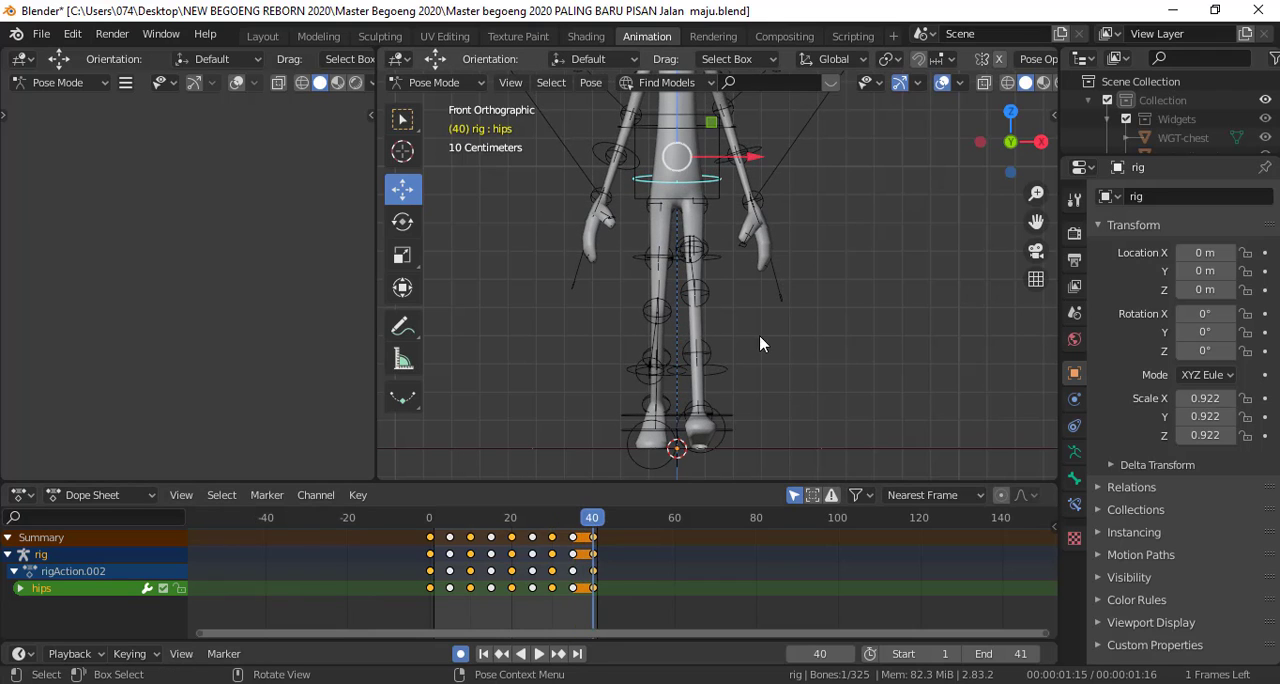
key(r)
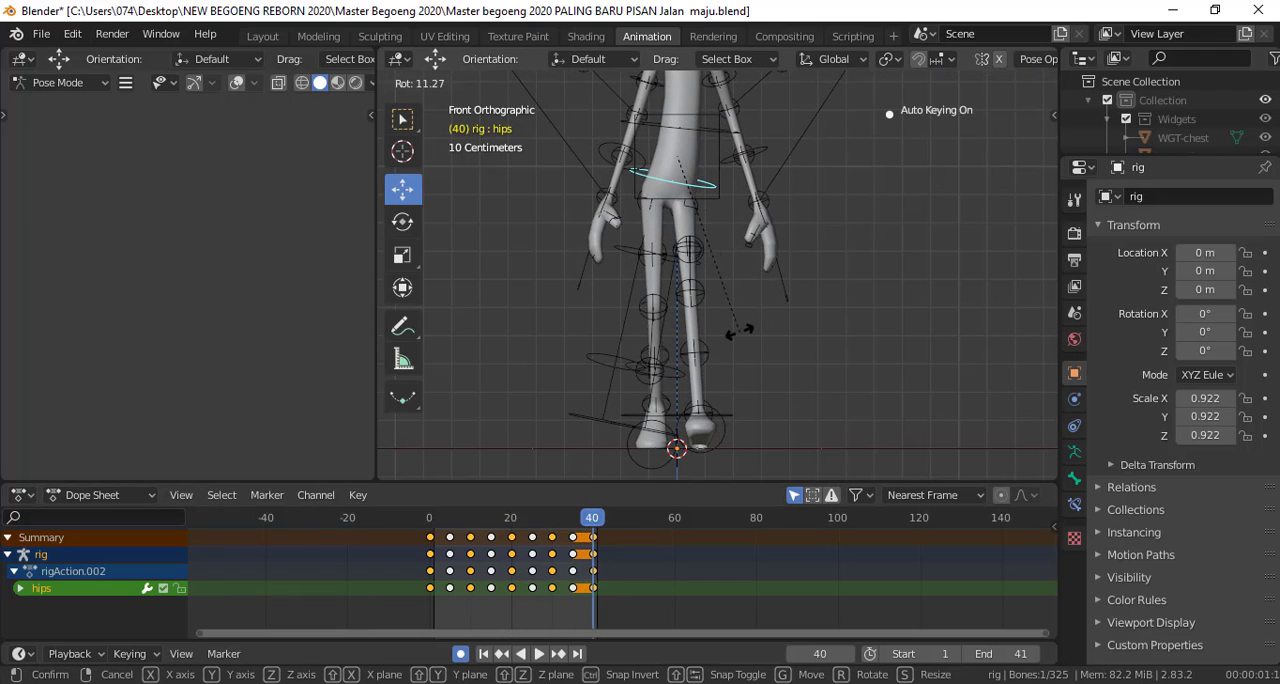
click(732, 380)
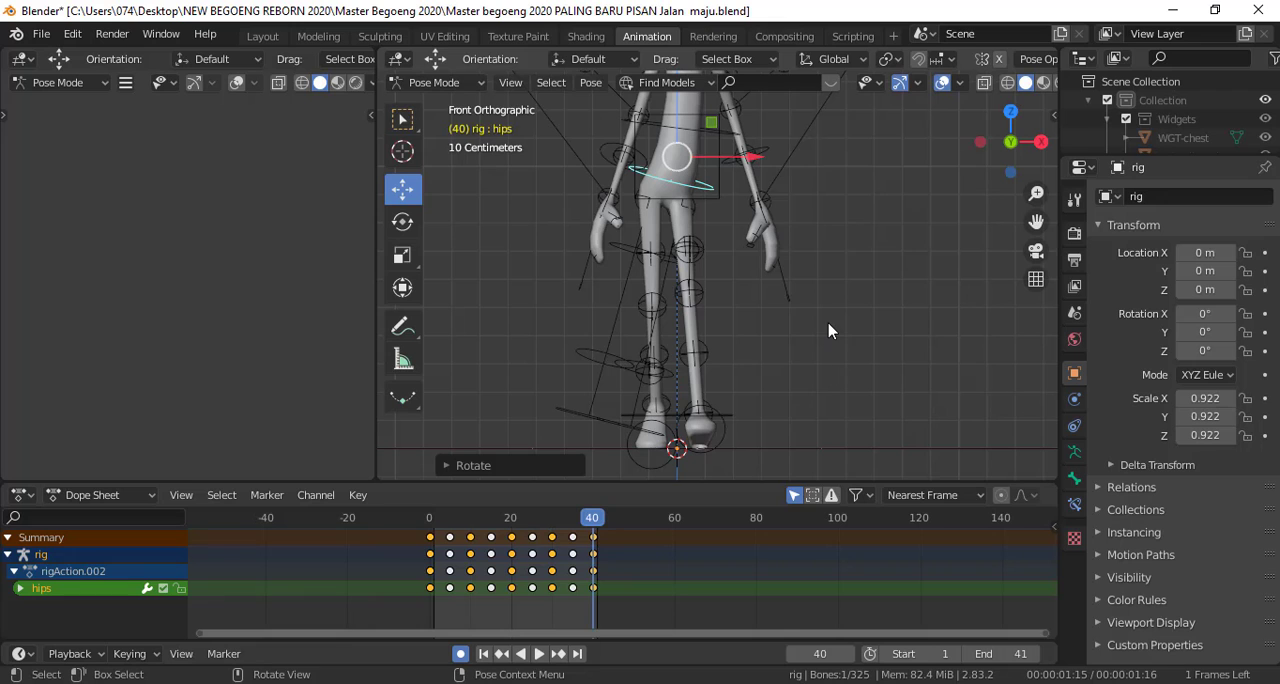
Play back the walk cycle and examine the hip motion from the front and at an angle, then in the Layout workspace
key(space)
scroll(826, 323, down, 3)
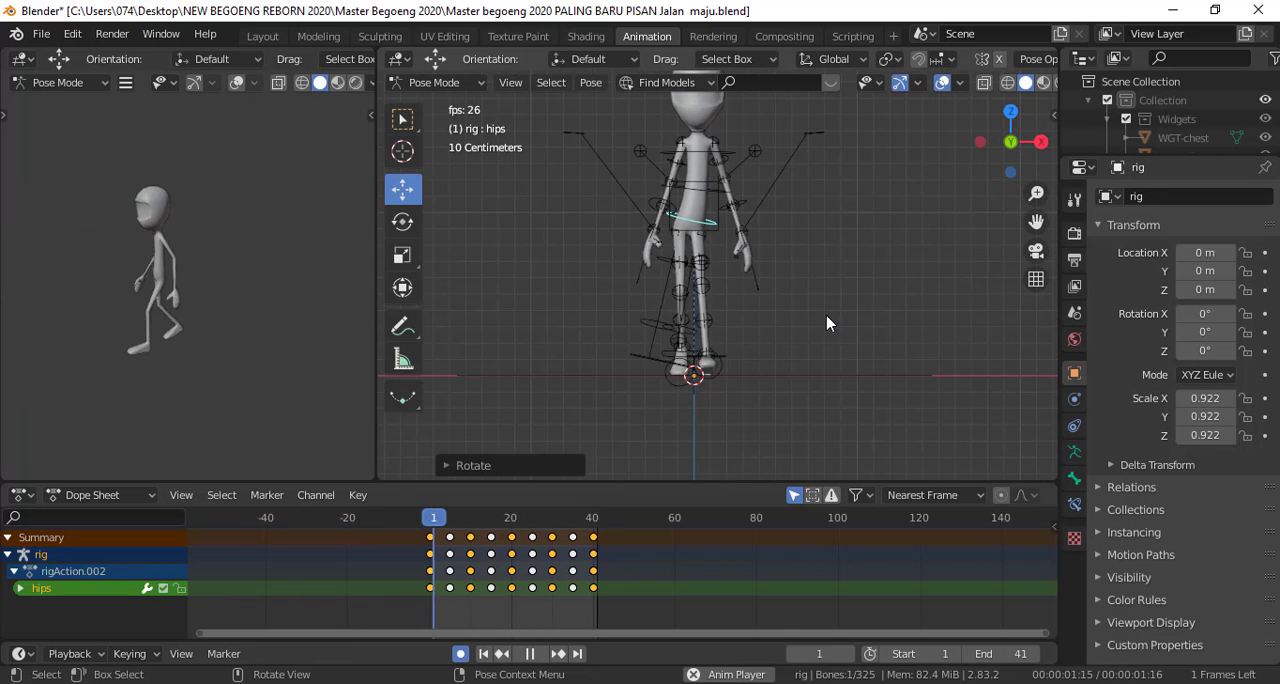
scroll(826, 323, down, 2)
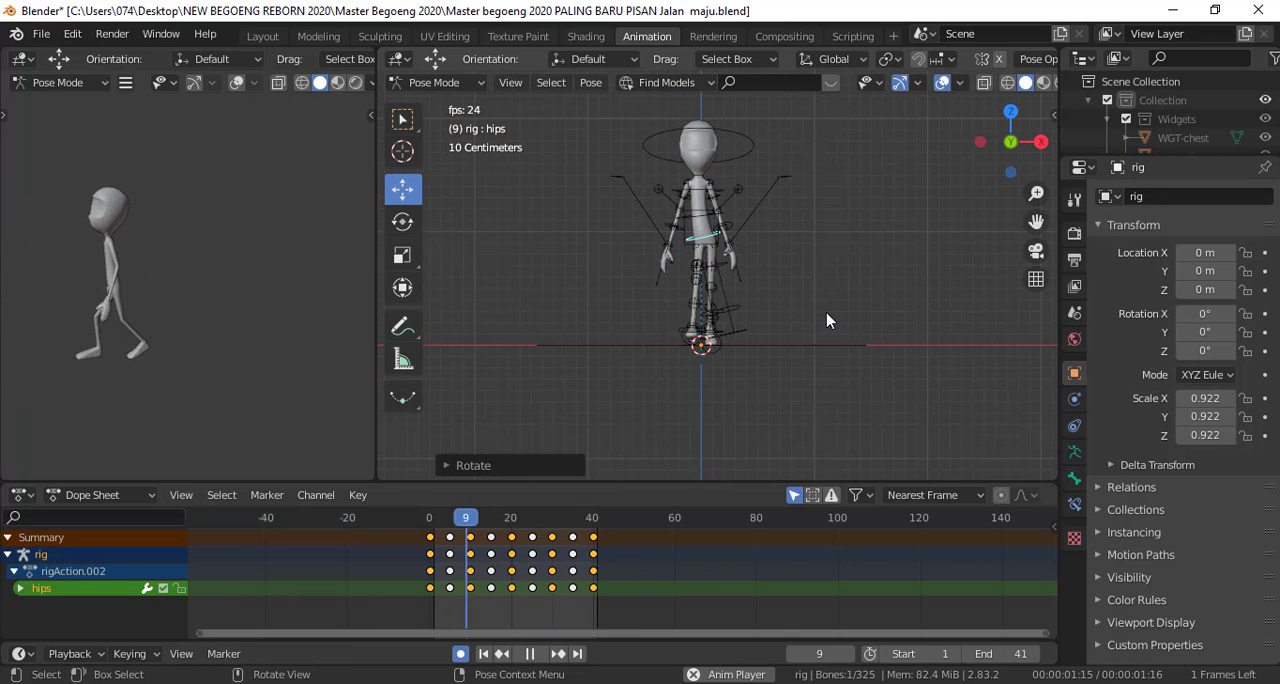
mouse_move(828, 320)
middle_down()
mouse_move(694, 317)
mouse_move(763, 338)
mouse_move(831, 335)
middle_up()
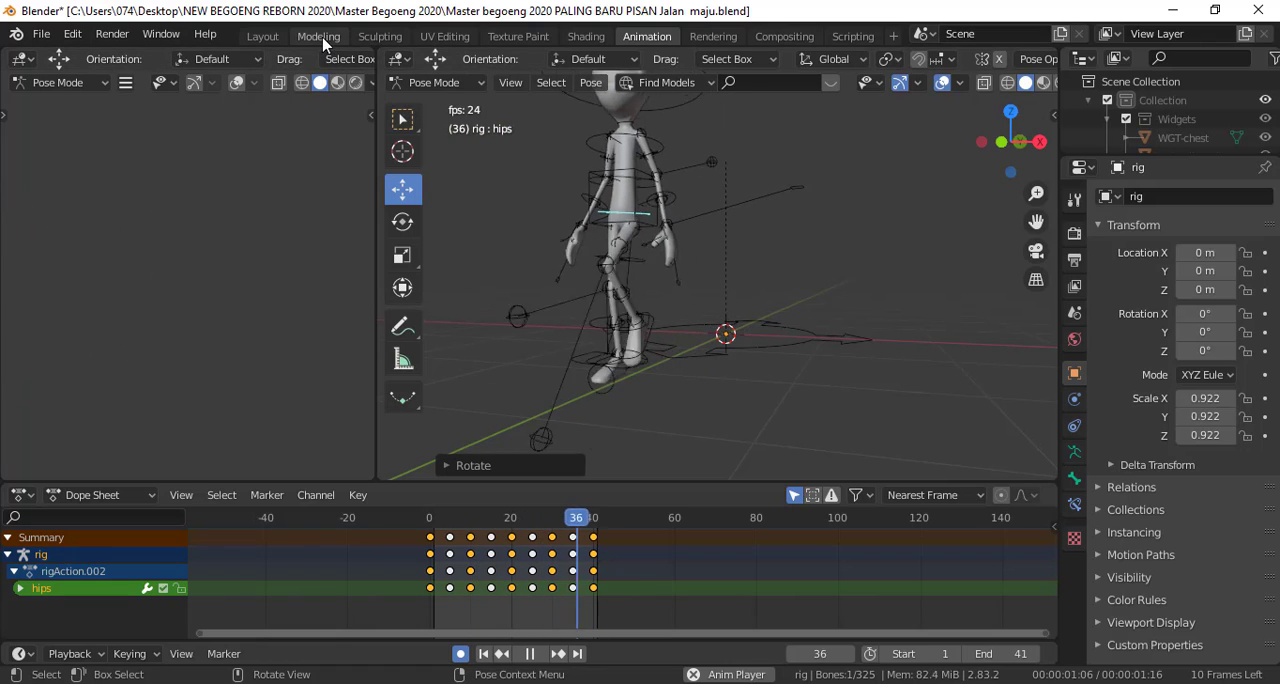
click(263, 38)
middle_drag(571, 249, 728, 243)
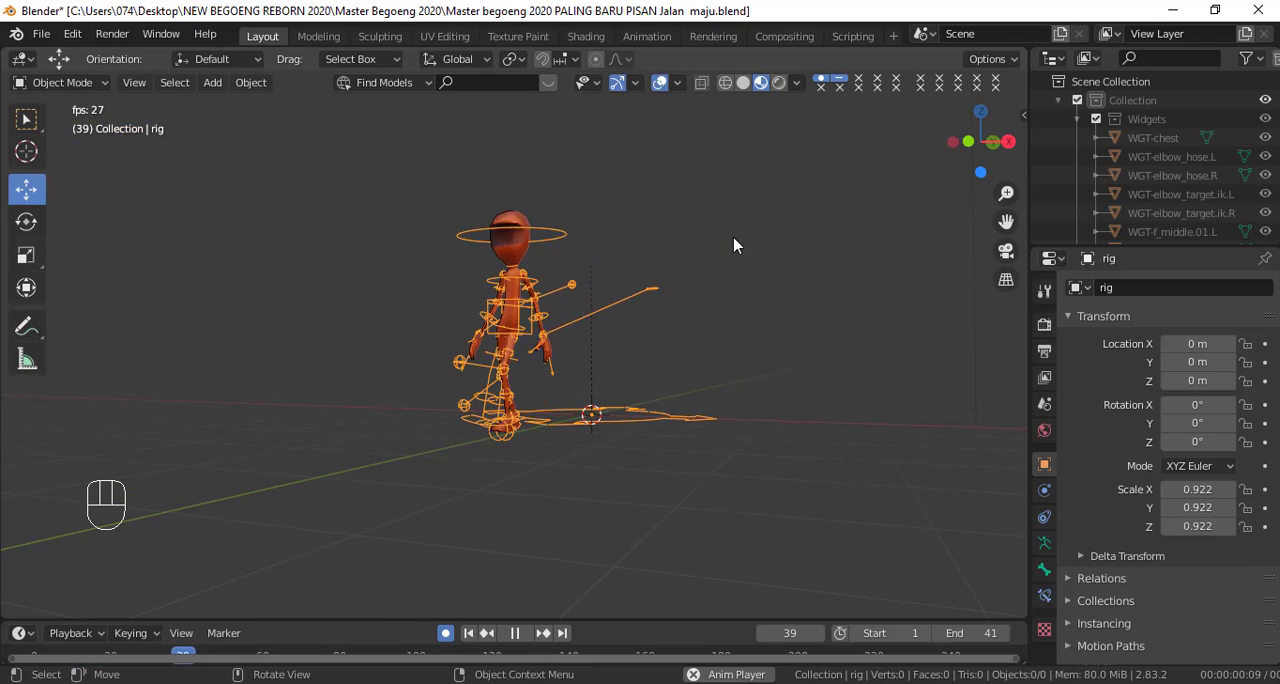